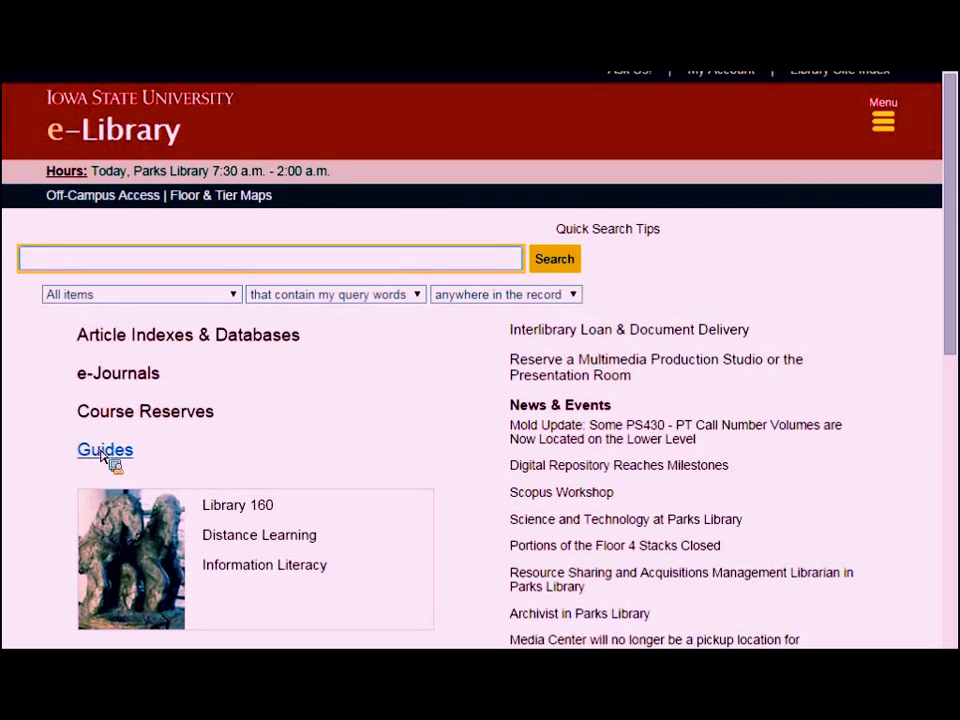
Search the ISU Library Guides for 'scopus', listing 28 results led by the Scopus guide
left_click(105, 451)
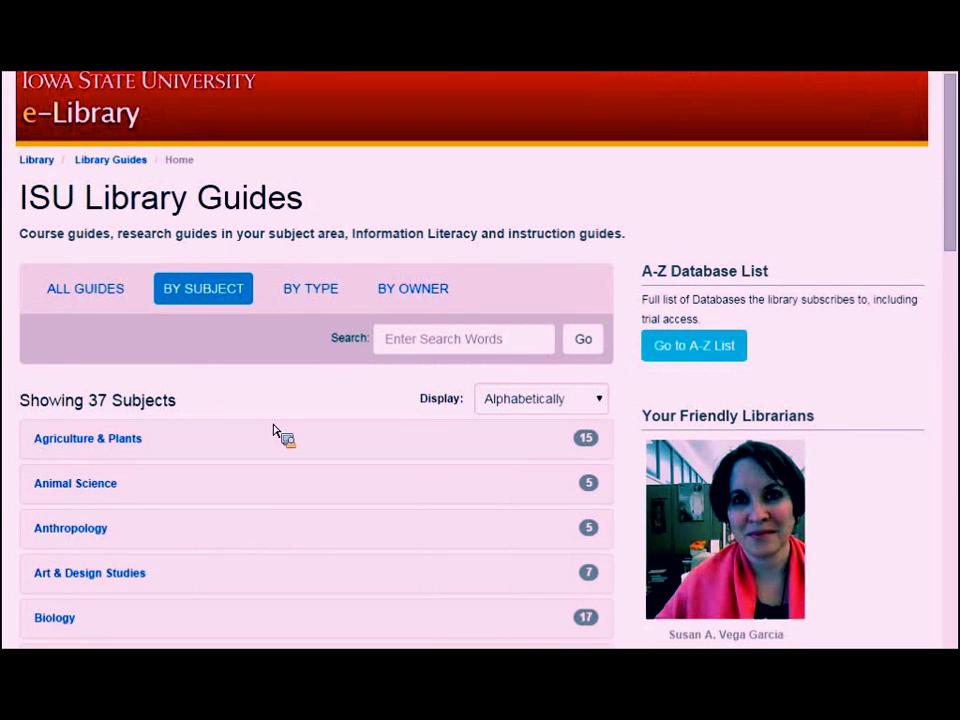
left_click(419, 347)
type("scopus")
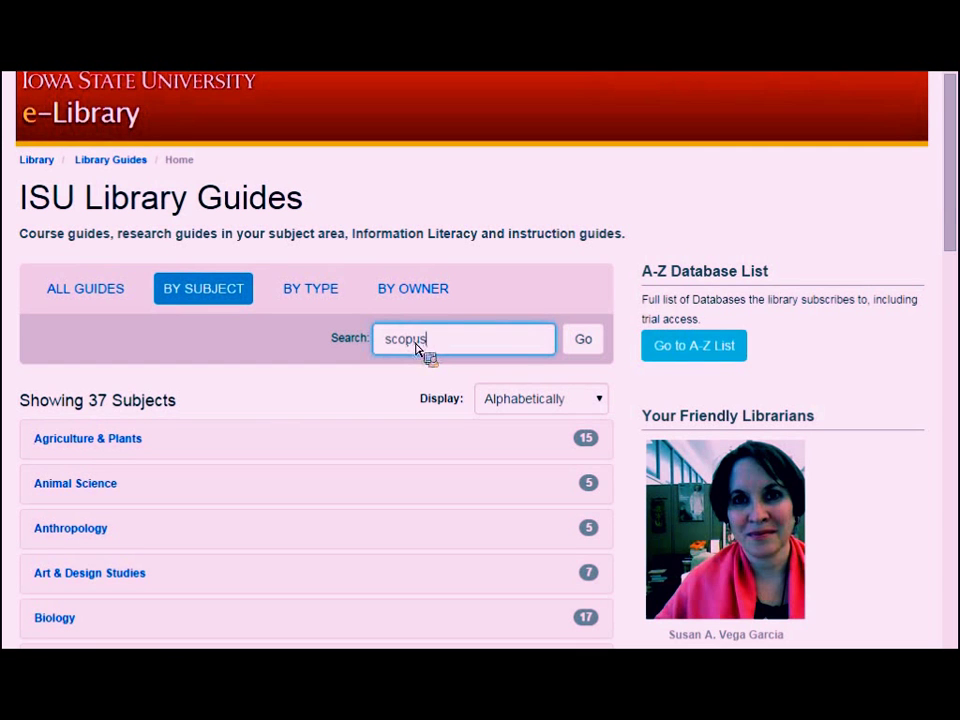
left_click(583, 342)
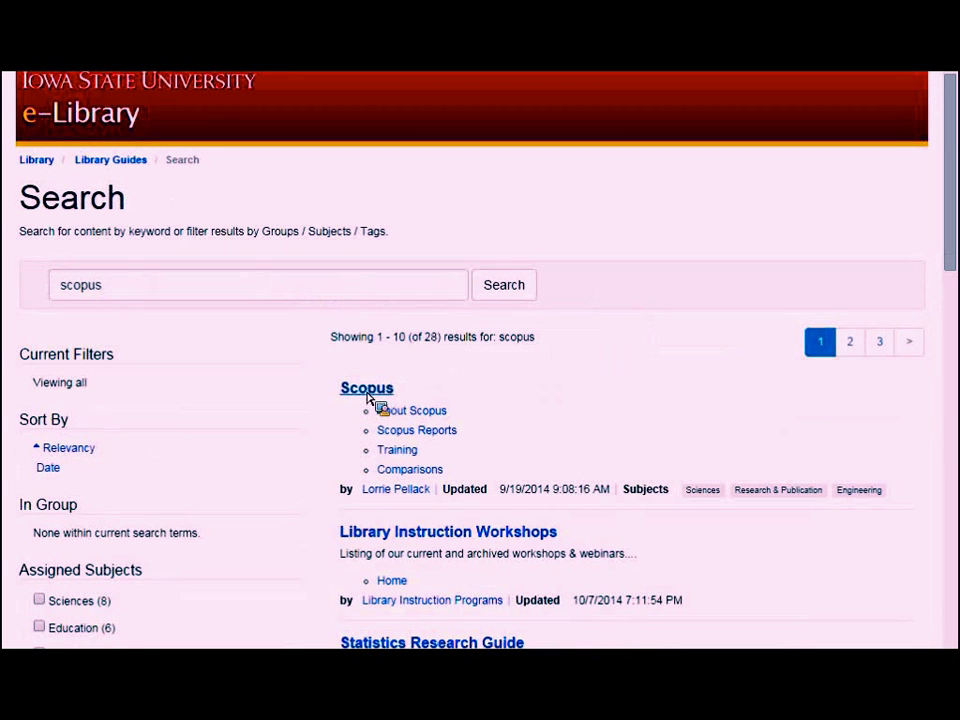
Open the Scopus guide result and scroll through its About Scopus page
left_click(366, 392)
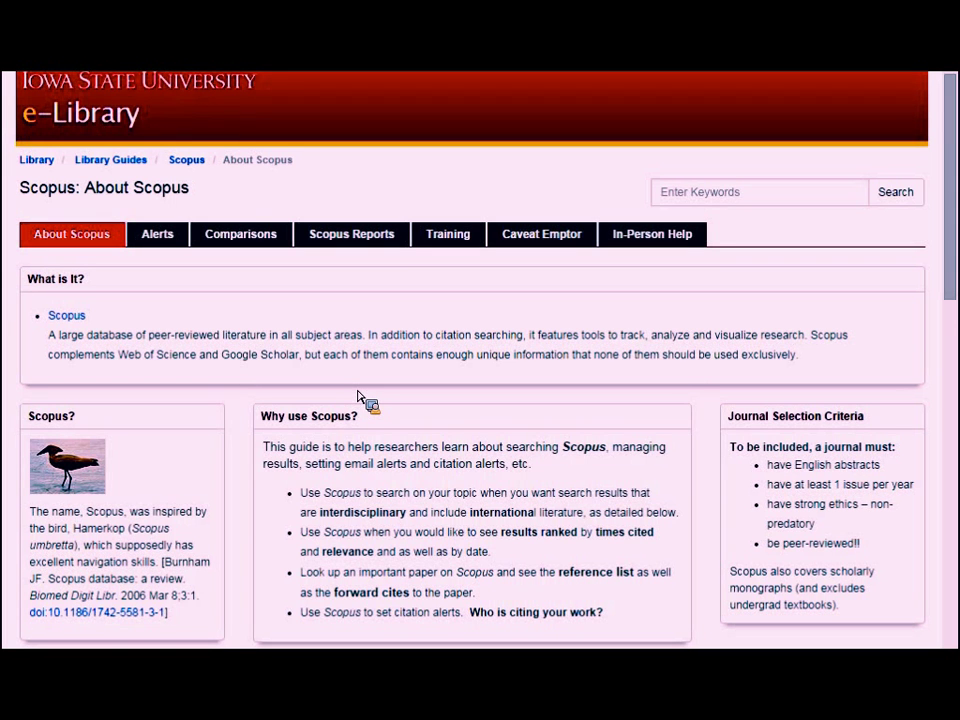
scroll(424, 418, "down", 1)
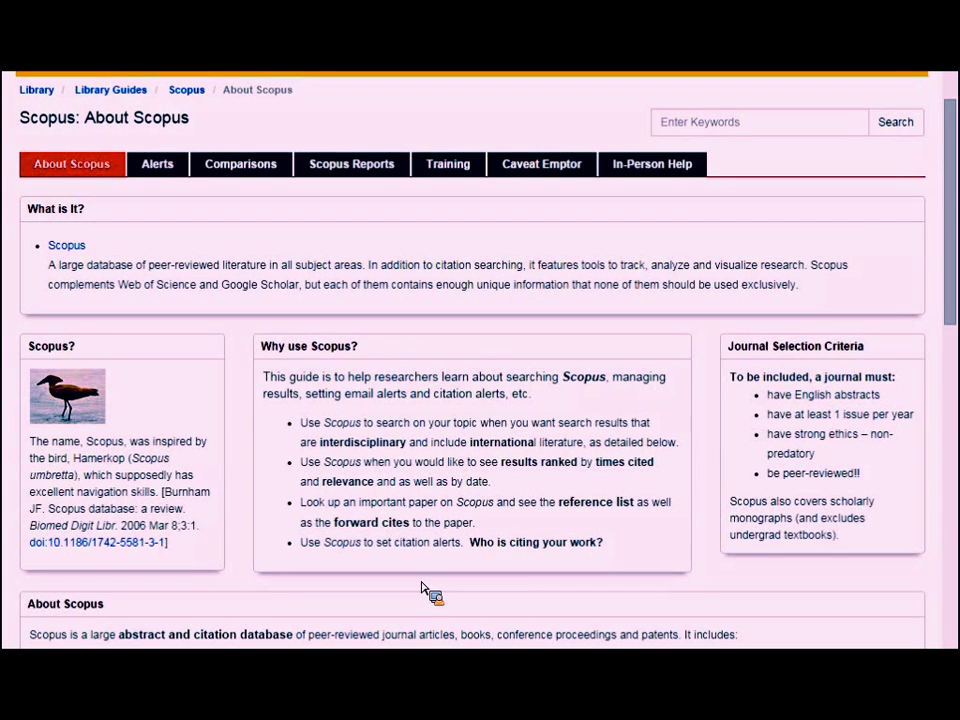
scroll(421, 590, "down", 5)
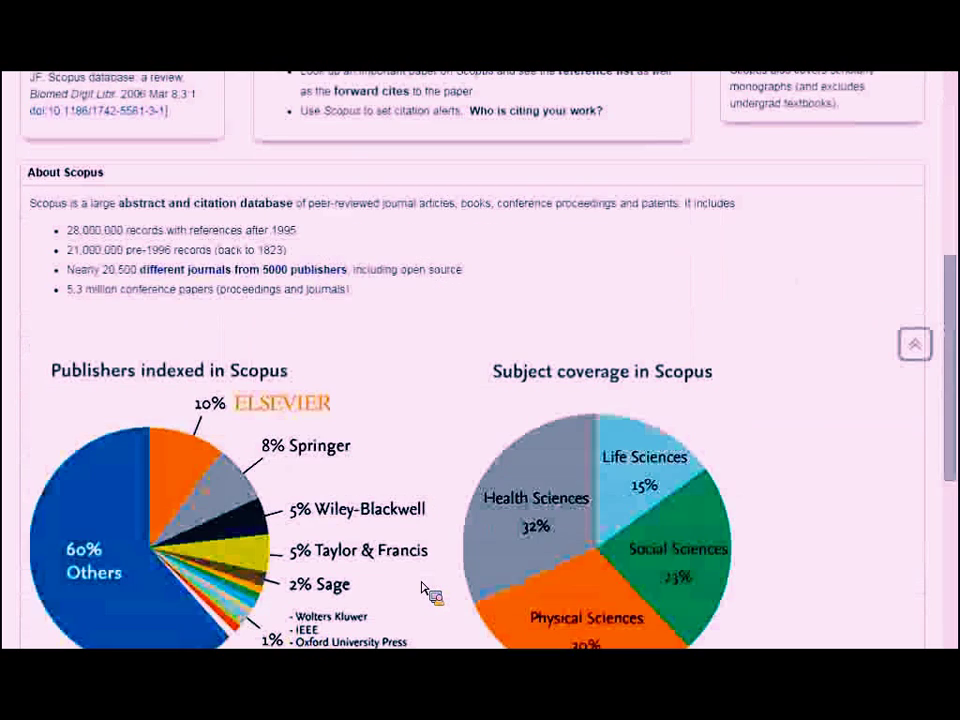
scroll(421, 590, "down", 1)
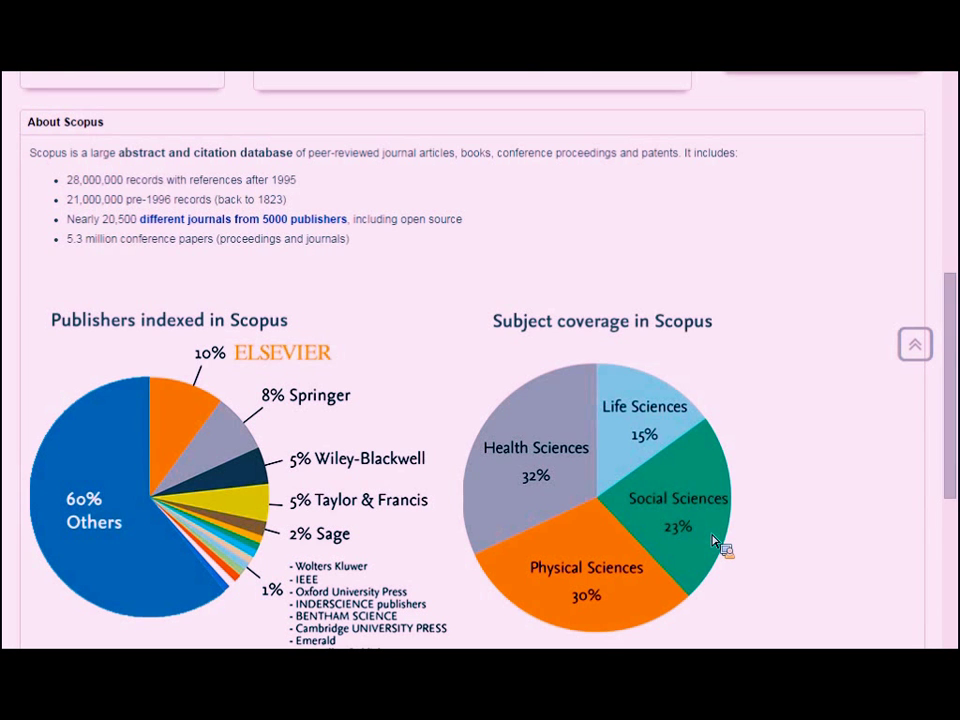
scroll(712, 541, "down", 3)
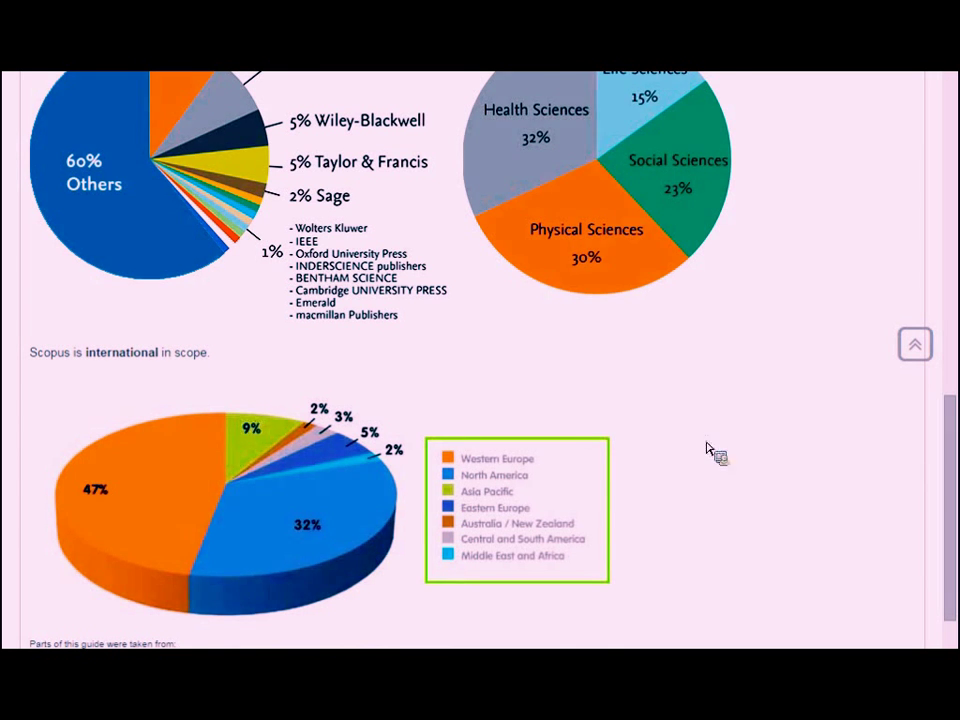
scroll(726, 530, "up", 3)
scroll(698, 415, "up", 3)
scroll(697, 407, "up", 2)
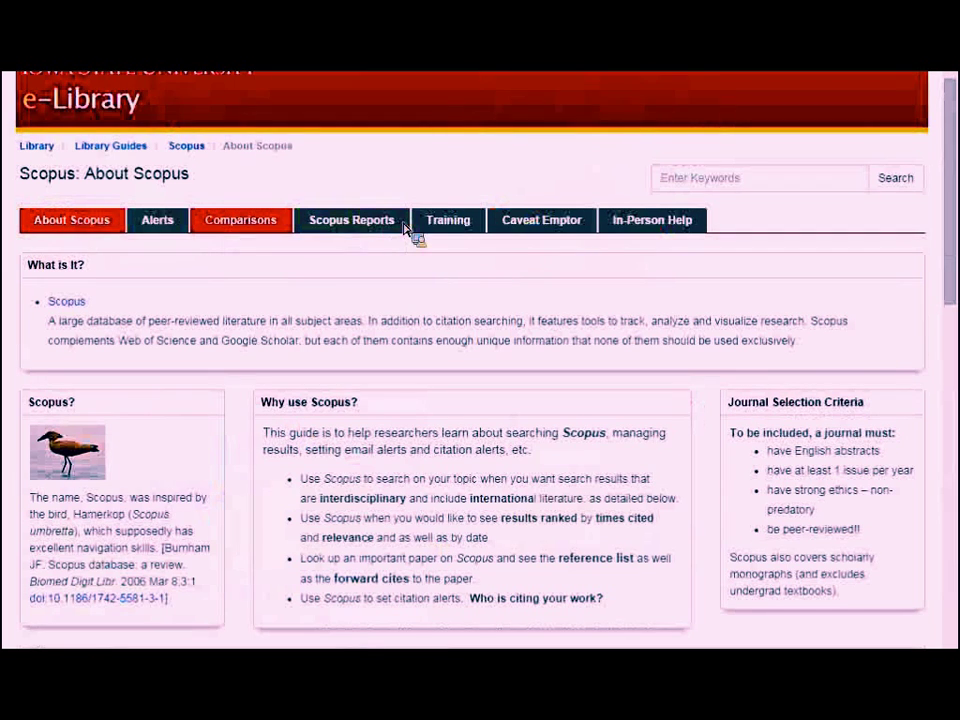
Open the Scopus guide's Comparisons page to see how Scopus compares with other databases
left_click(250, 240)
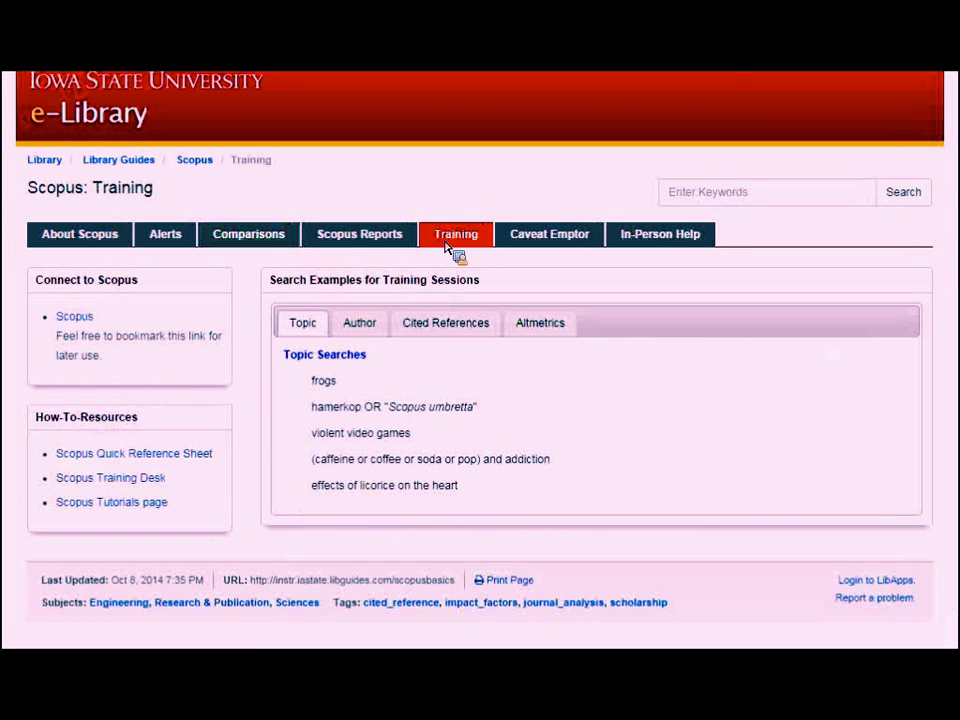
left_click(362, 324)
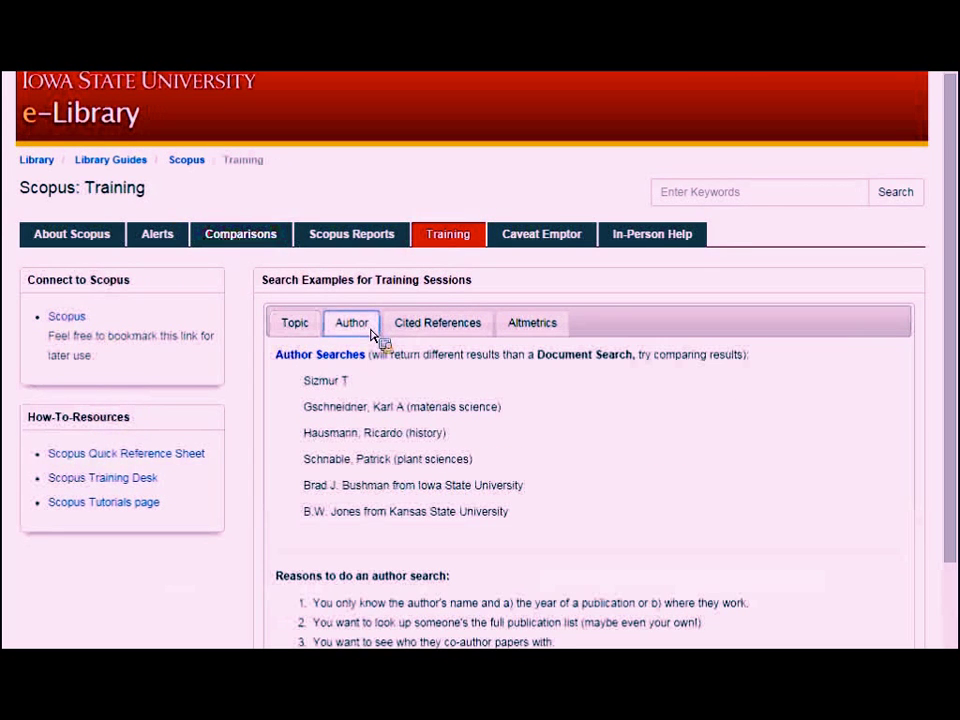
left_click(310, 328)
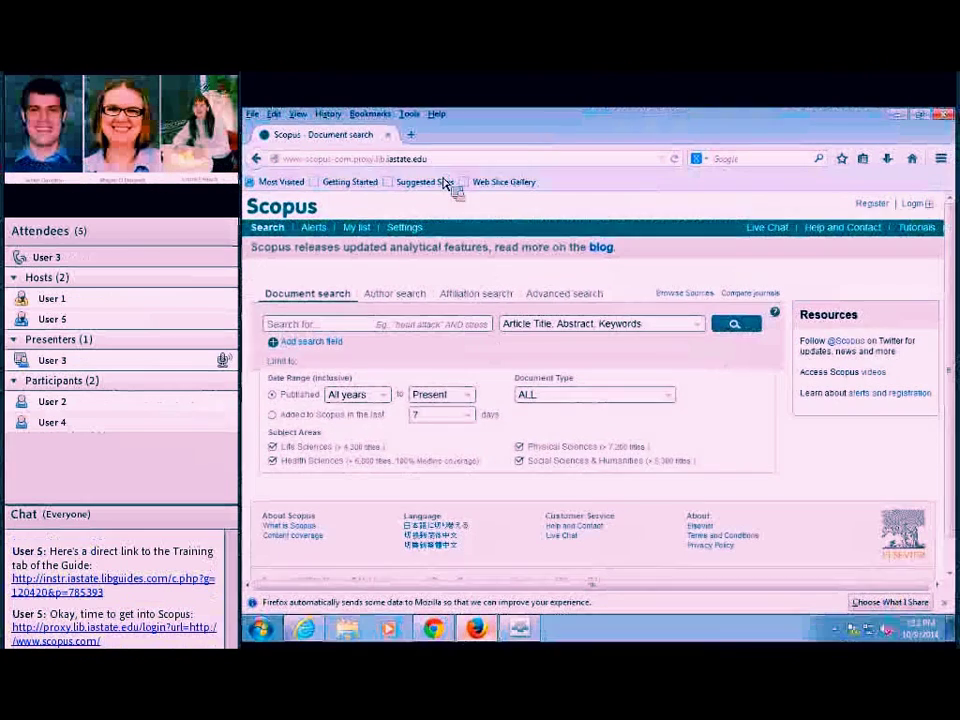
Go back from the Scopus document search page to the e-Library databases list
left_click(257, 161)
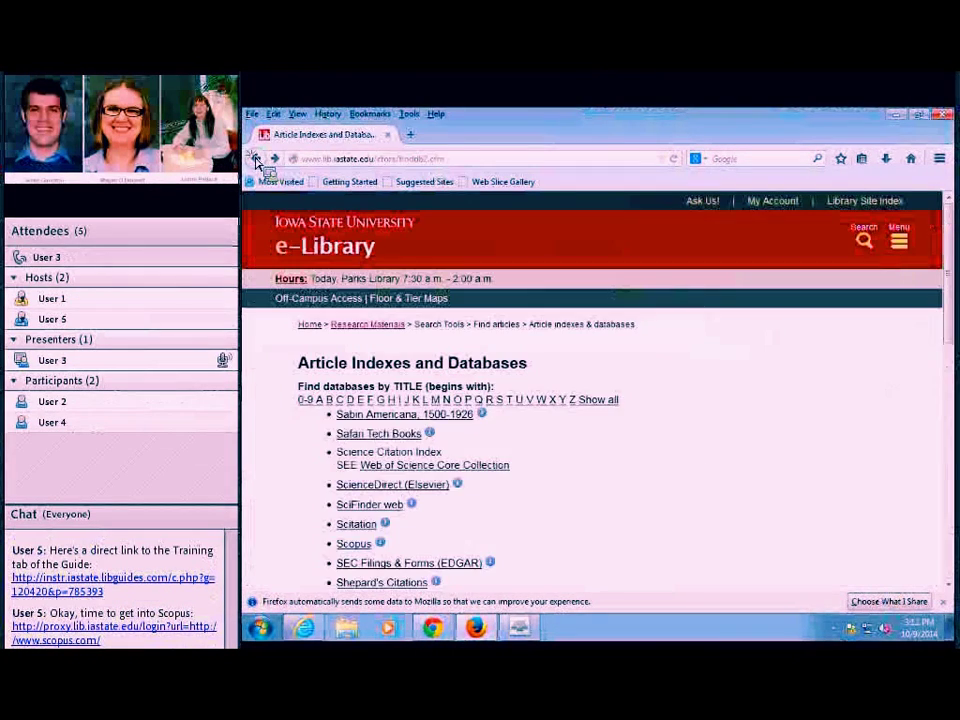
From the e-Library home, browse Article Indexes & Databases by title letter S and open Scopus
left_click(257, 161)
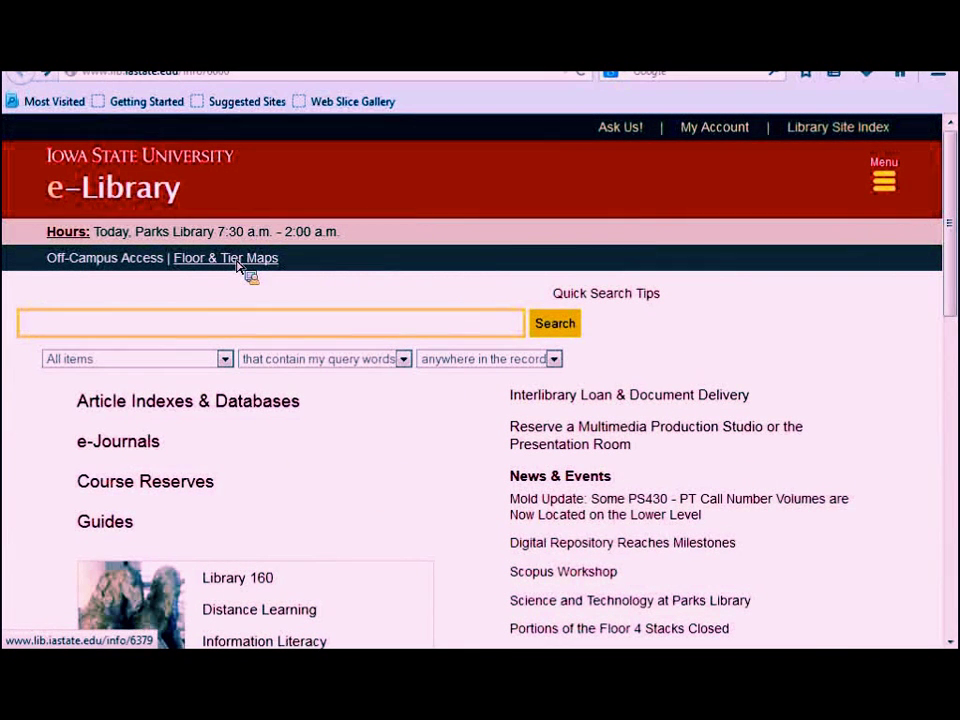
left_click(100, 410)
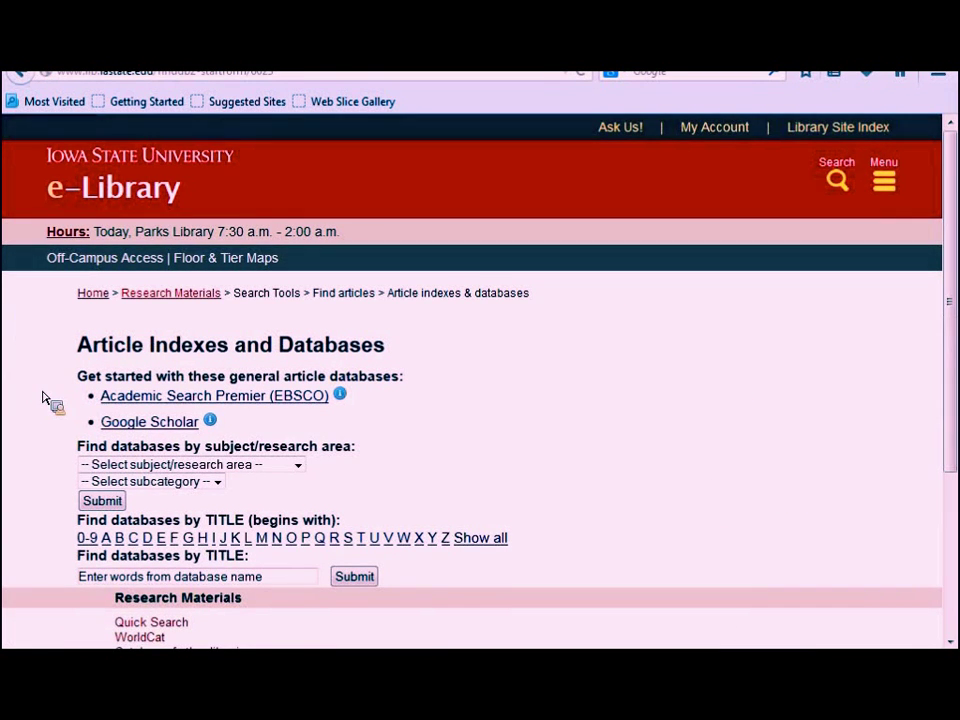
scroll(52, 395, "down", 2)
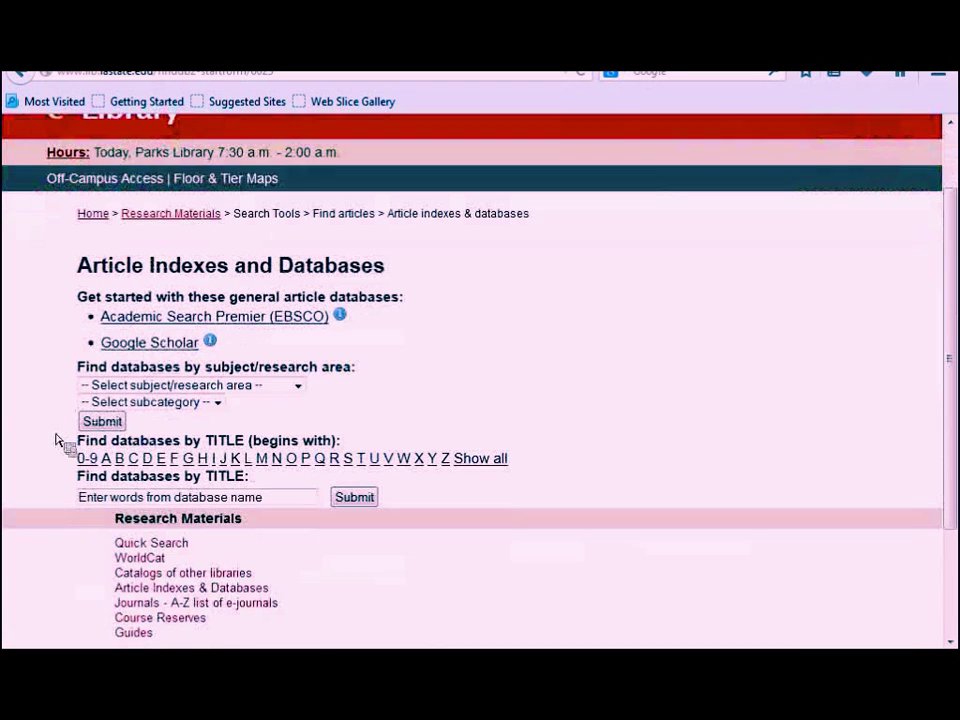
left_click(116, 497)
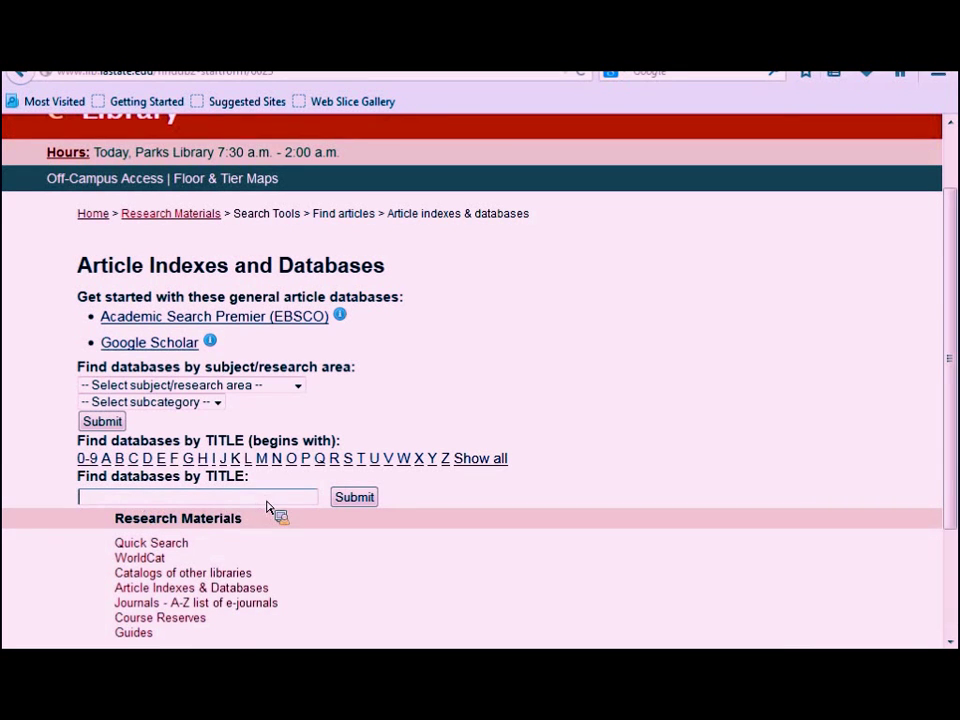
left_click(350, 460)
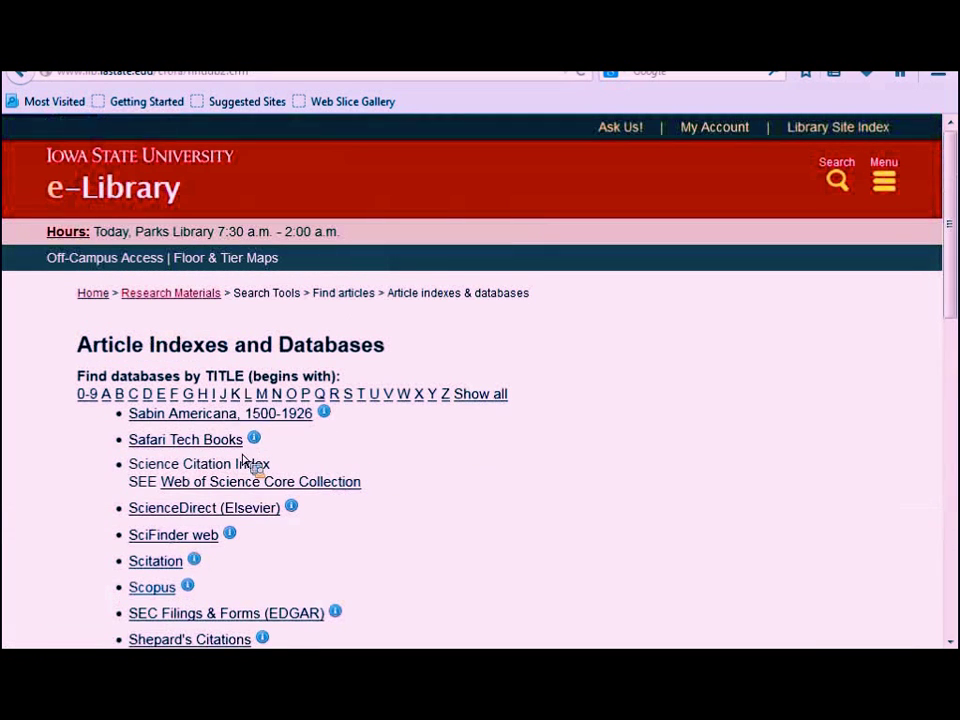
left_click(160, 591)
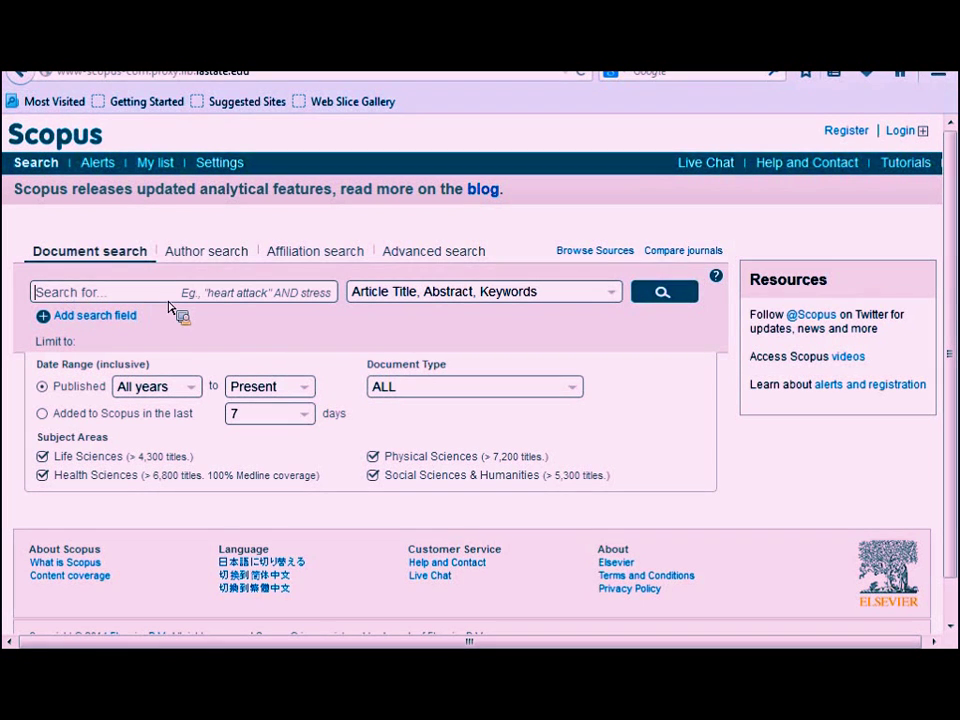
Review the search field options, keep Article Title, Abstract, Keywords, and add two more search rows
left_click(430, 293)
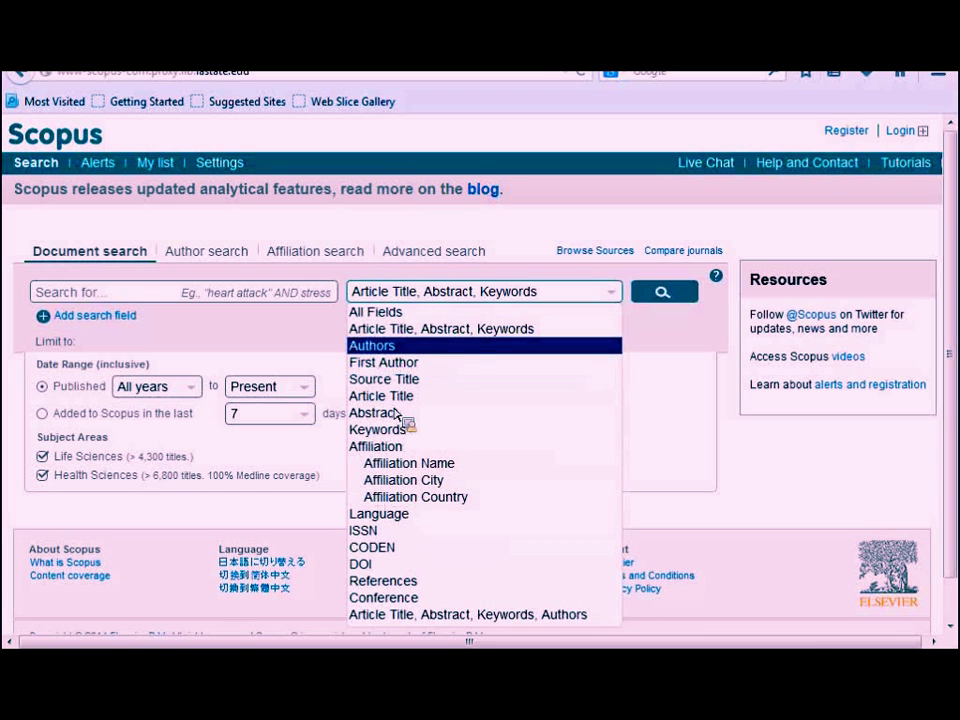
left_click(408, 296)
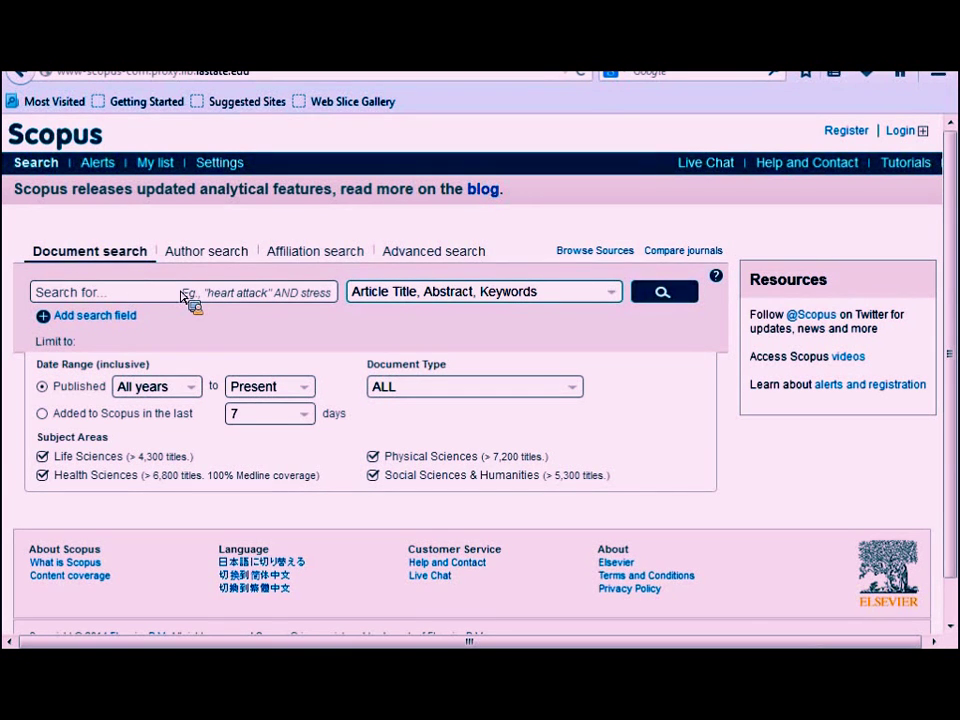
left_click(403, 298)
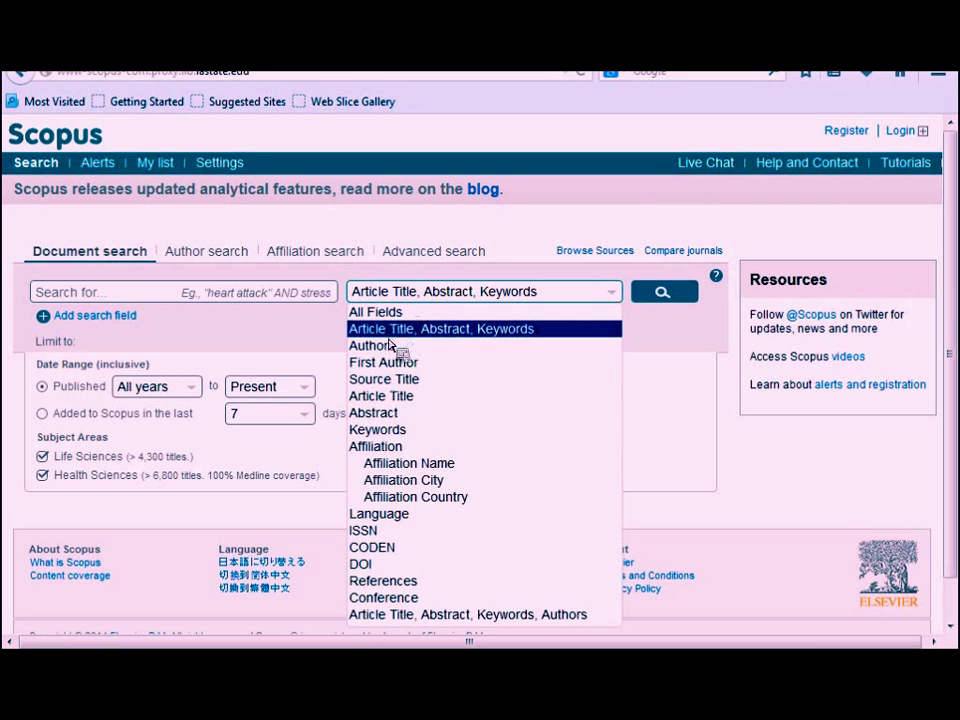
key("Down")
key("Down")
key("Down")
key("Down")
left_click(133, 316)
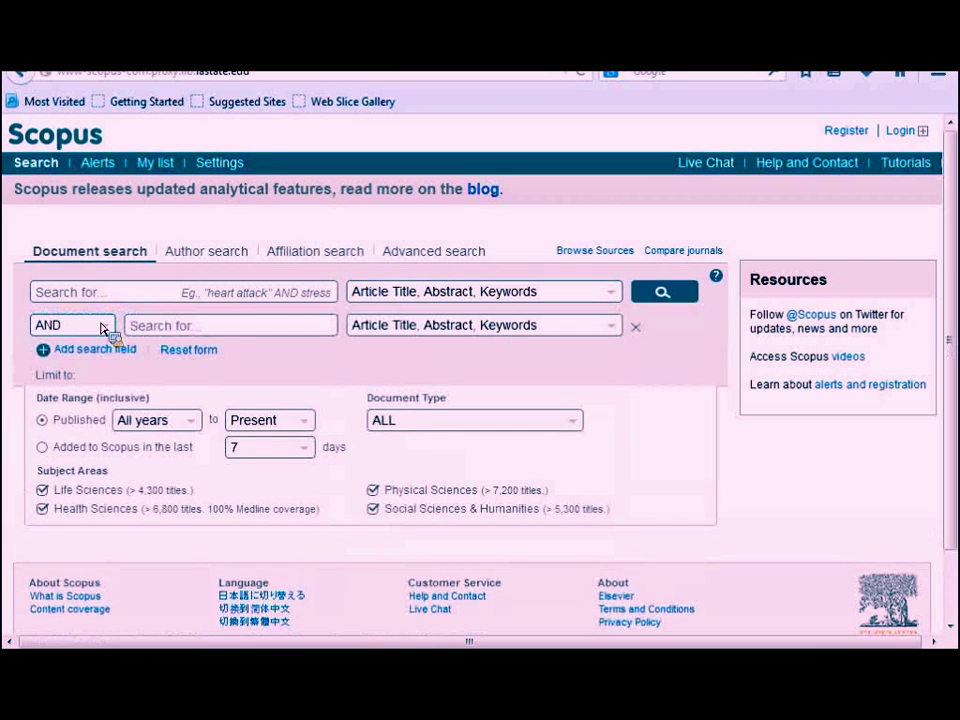
left_click(112, 349)
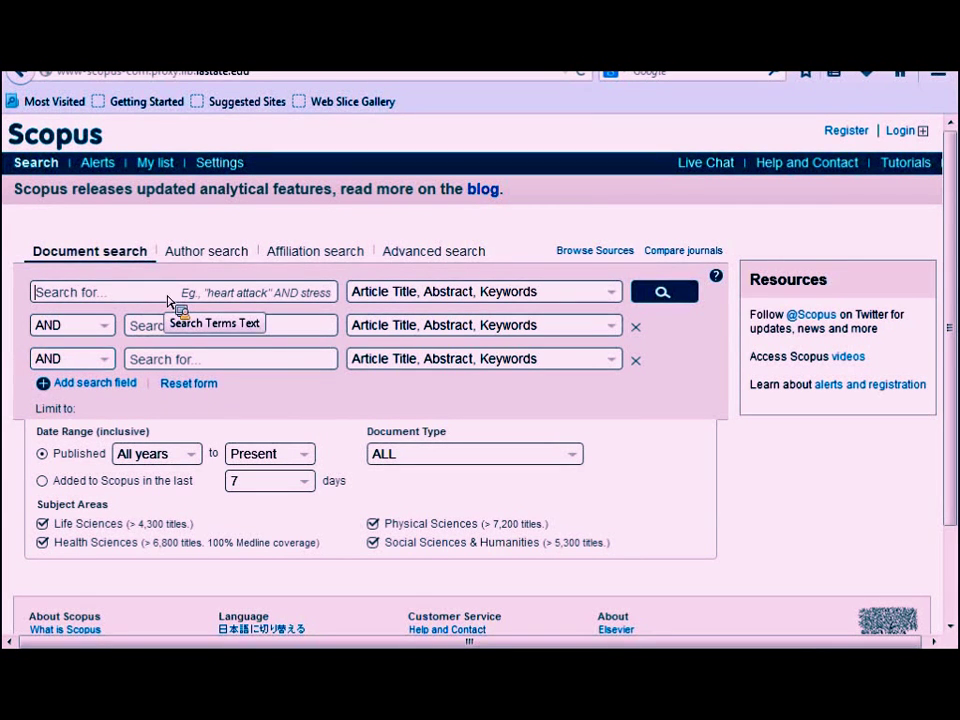
Start entering 'graph theory' in the first Search for box
left_click(168, 298)
type("g")
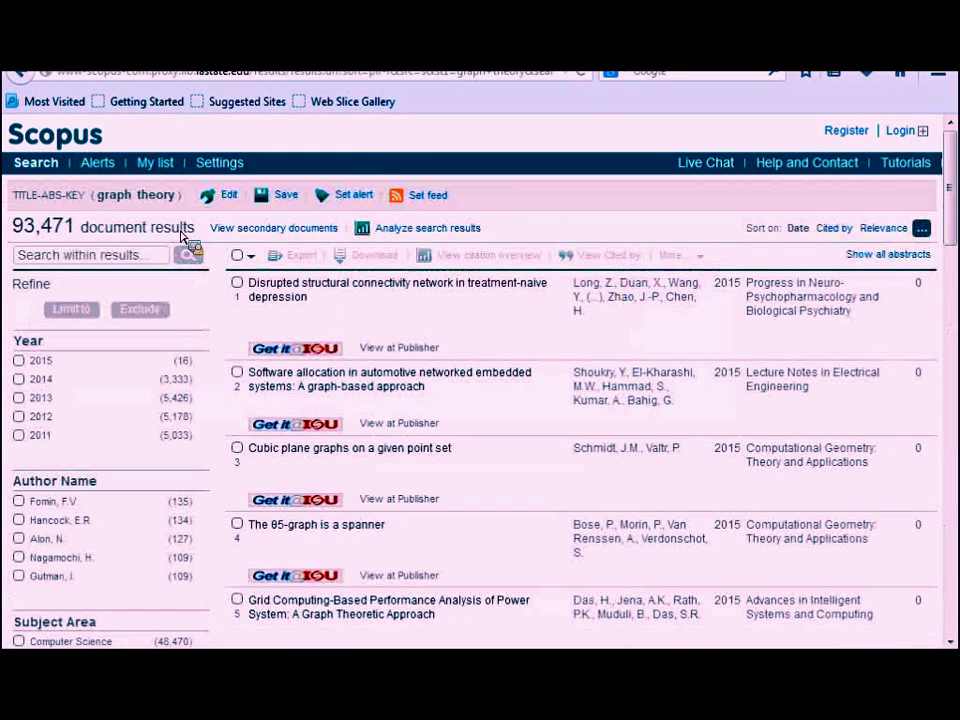
left_click_drag(17, 251, 74, 230)
left_click(22, 235)
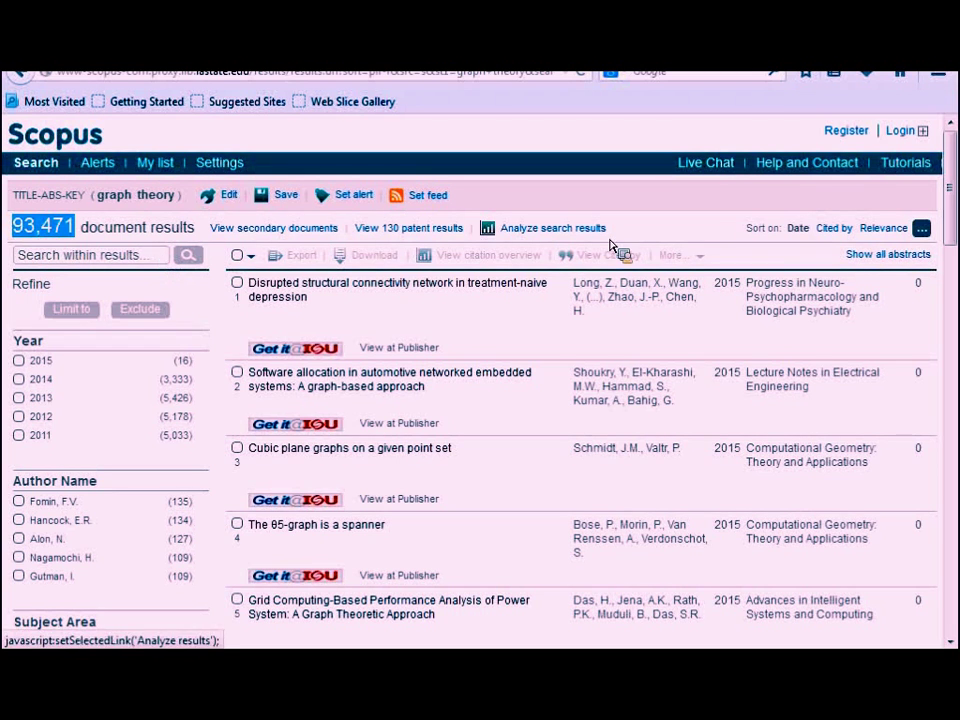
scroll(392, 321, "down", 5)
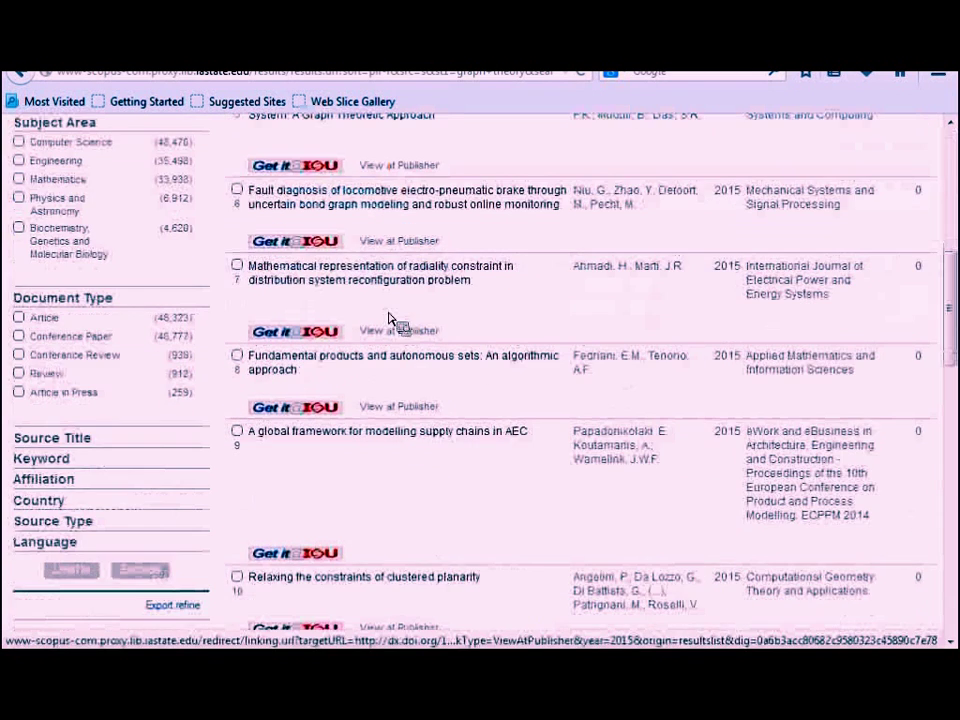
scroll(390, 327, "down", 10)
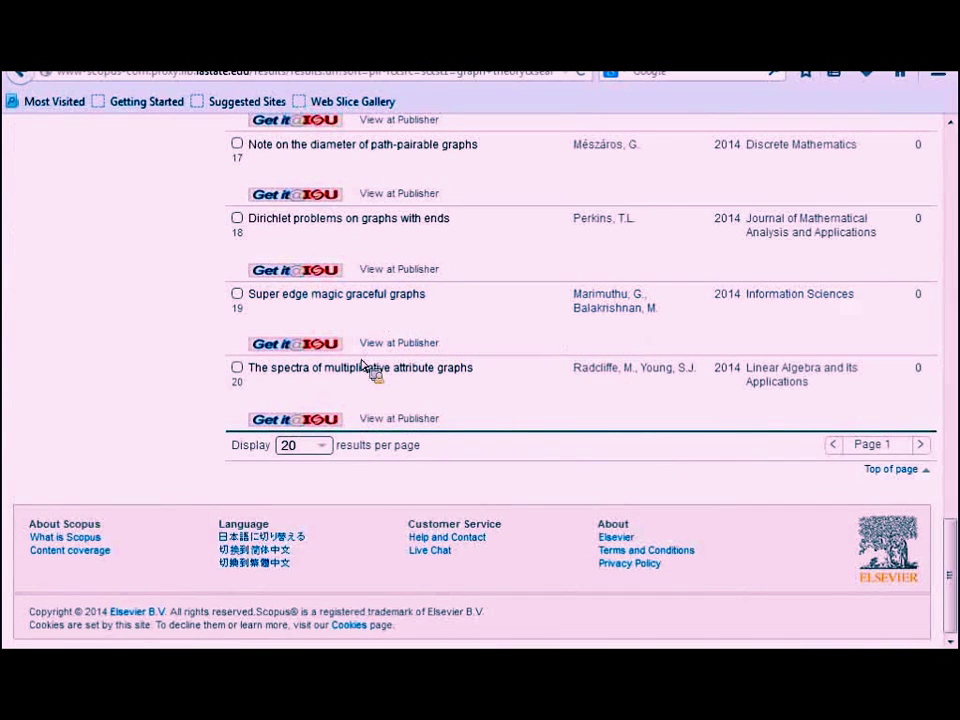
left_click(321, 446)
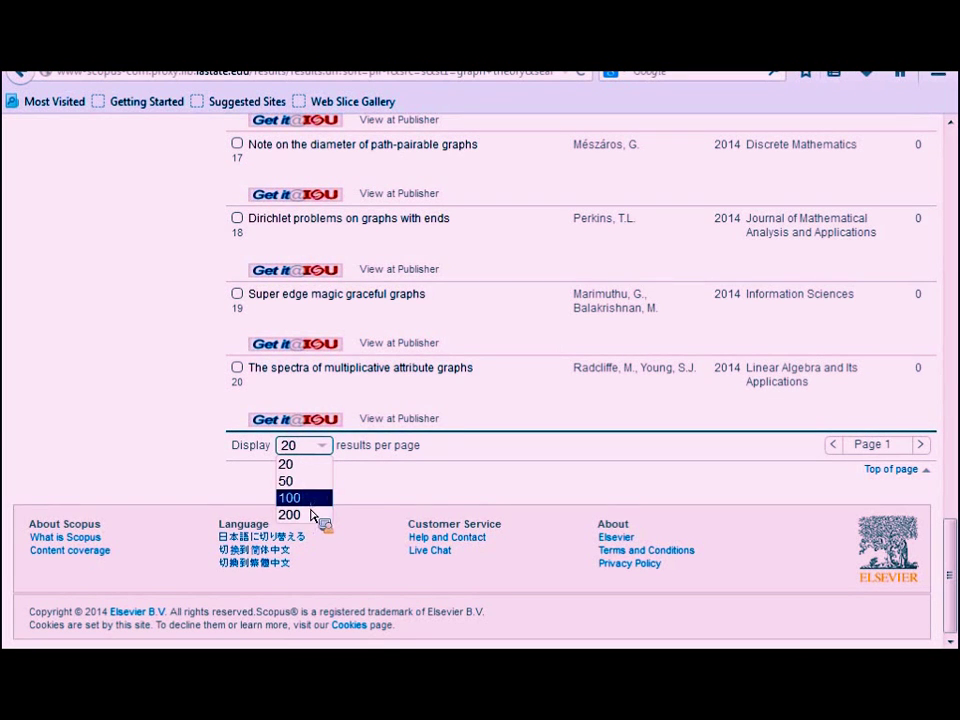
scroll(332, 476, "up", 10)
scroll(328, 461, "up", 5)
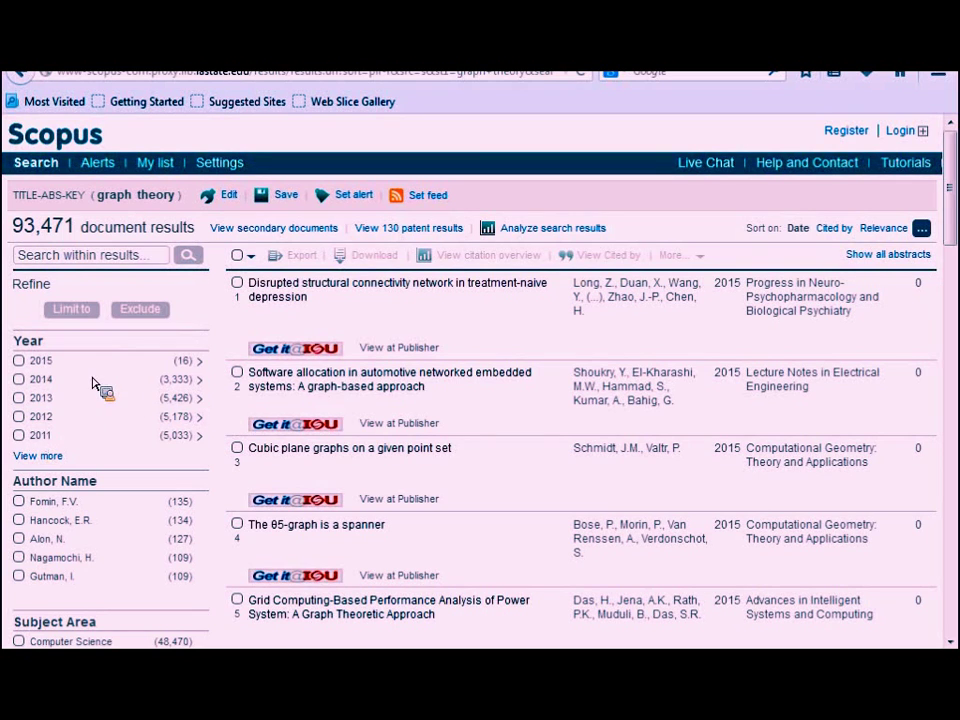
Tick the 2012 year, Computer Science subject area and Article document type filters, then apply Limit to
scroll(94, 396, "down", 4)
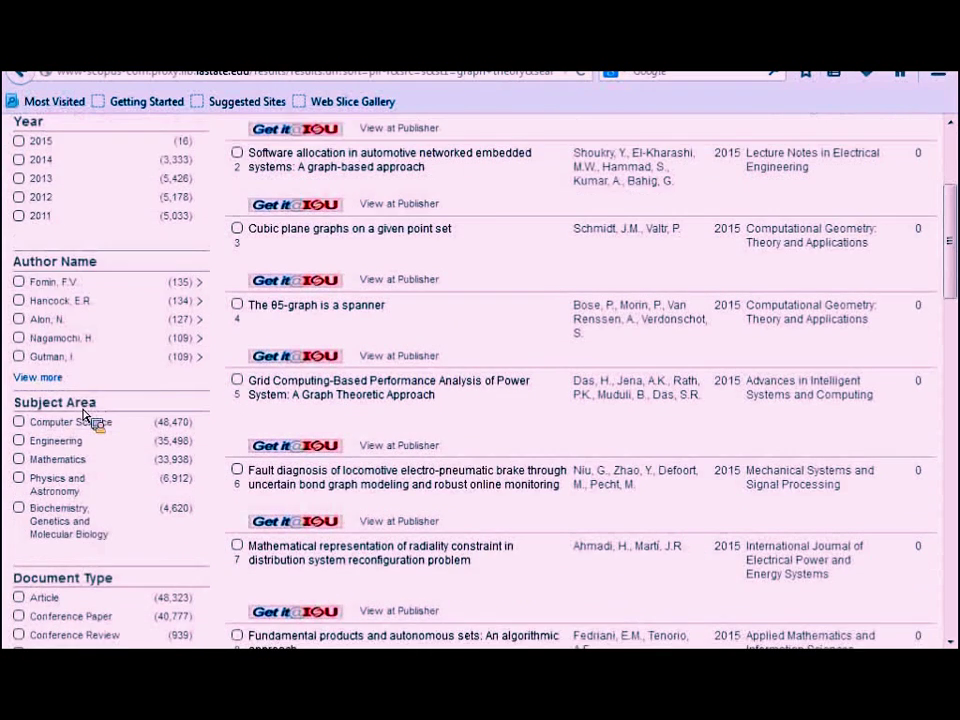
scroll(85, 410, "up", 4)
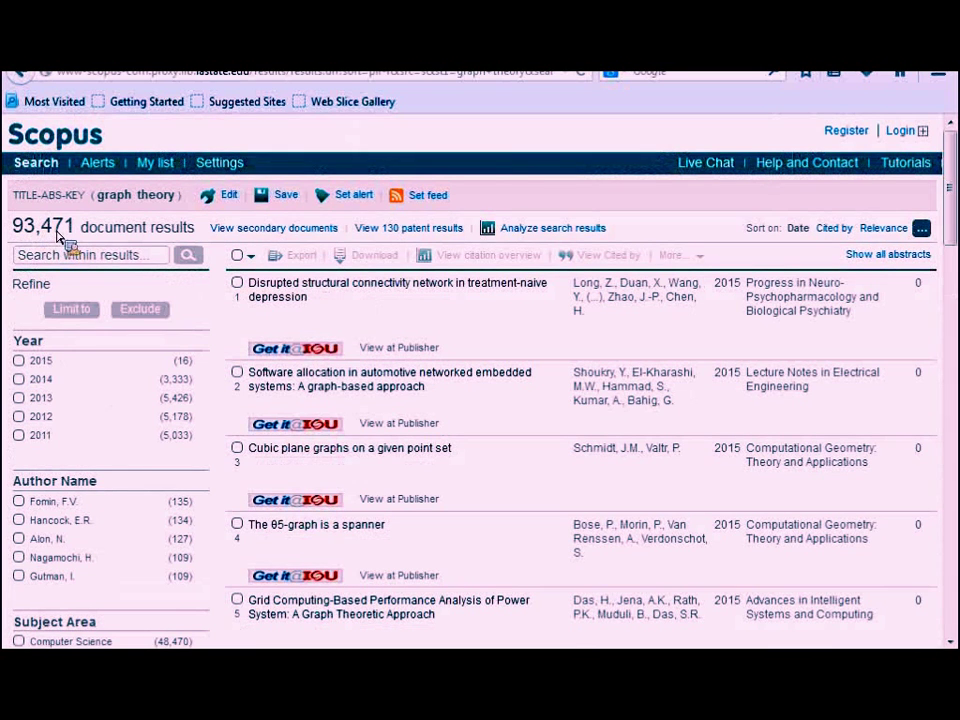
mouse_move(118, 403)
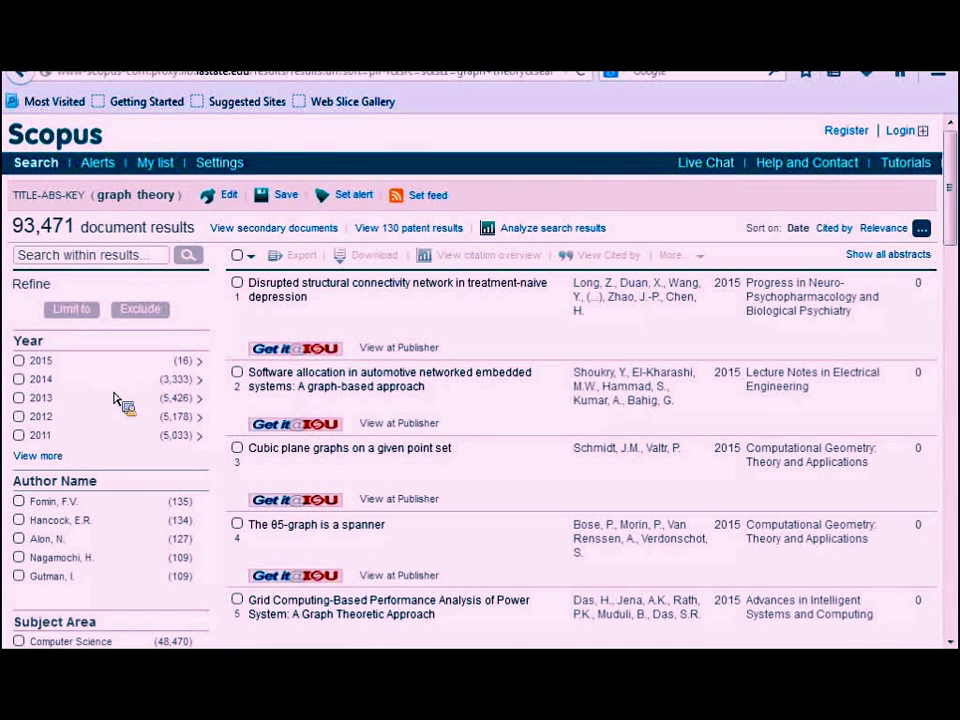
left_click(19, 416)
scroll(58, 445, "down", 5)
left_click(20, 367)
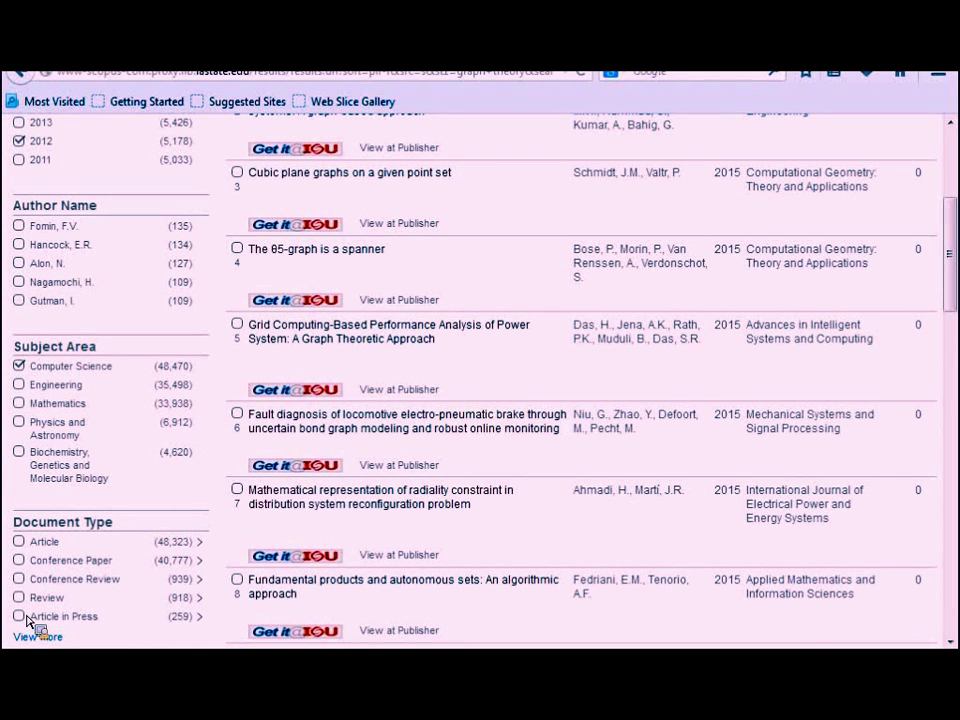
left_click(20, 543)
scroll(90, 572, "up", 5)
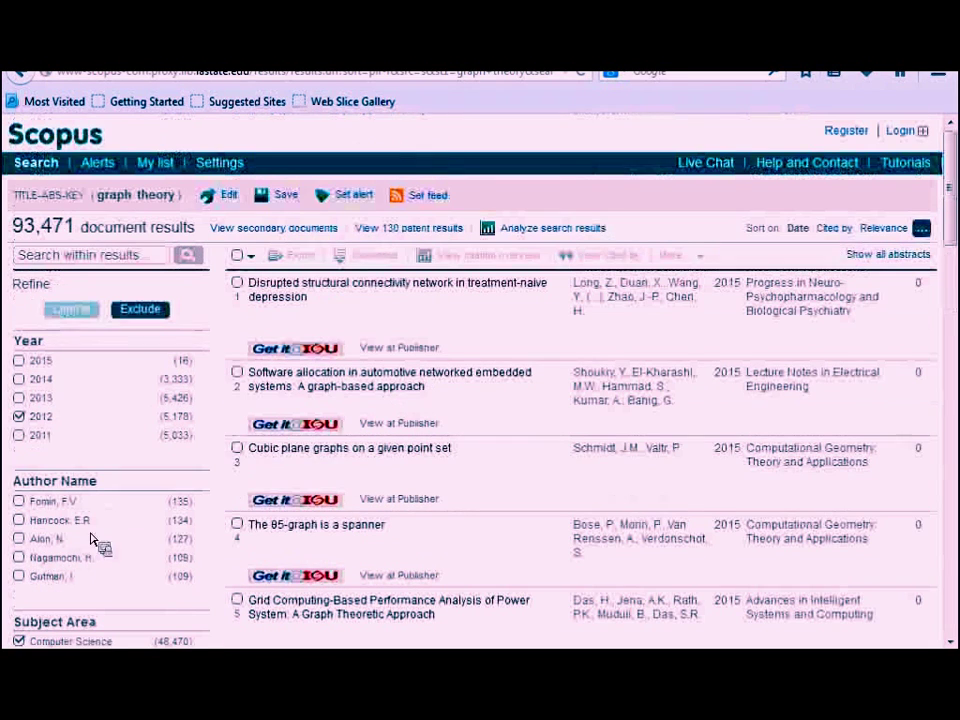
left_click(68, 312)
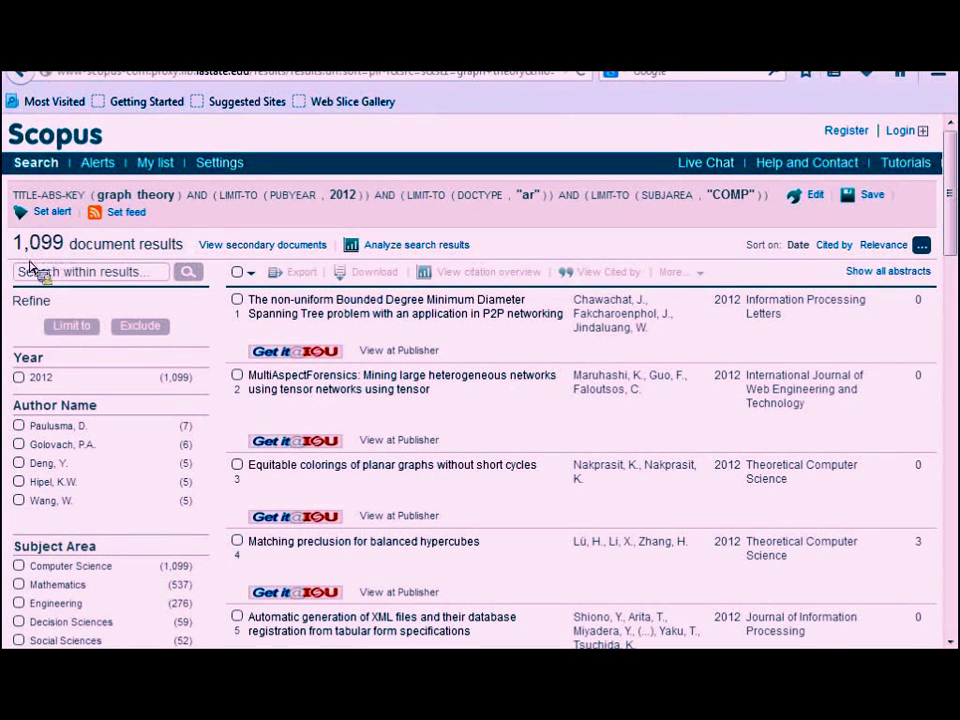
Check the updated facets for the 1,099 refined results and place the cursor in Search within results
scroll(71, 336, "down", 5)
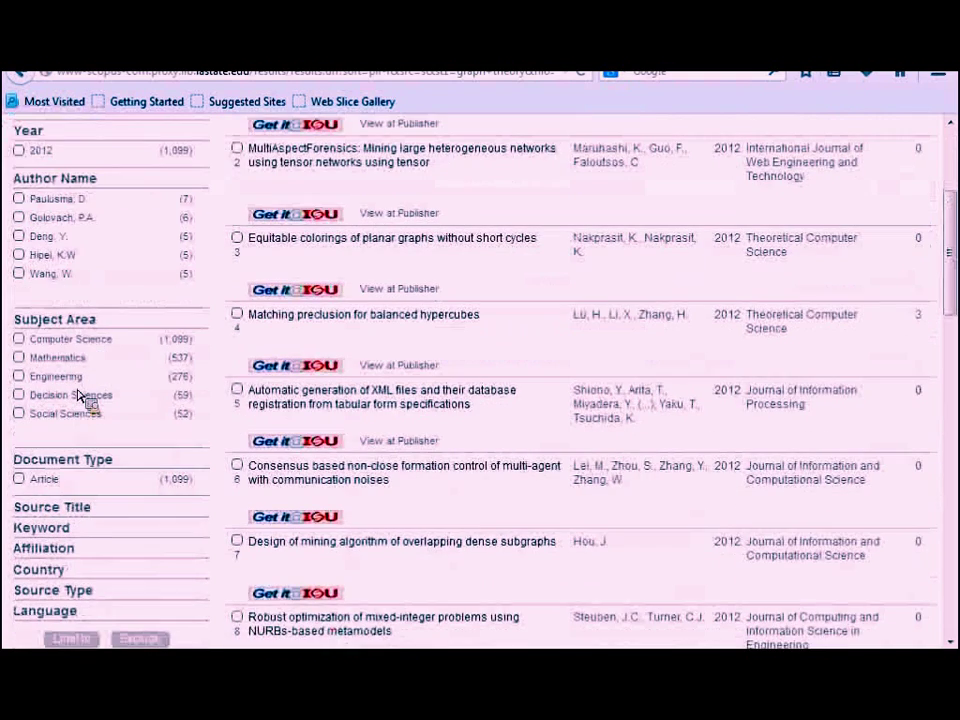
mouse_move(52, 434)
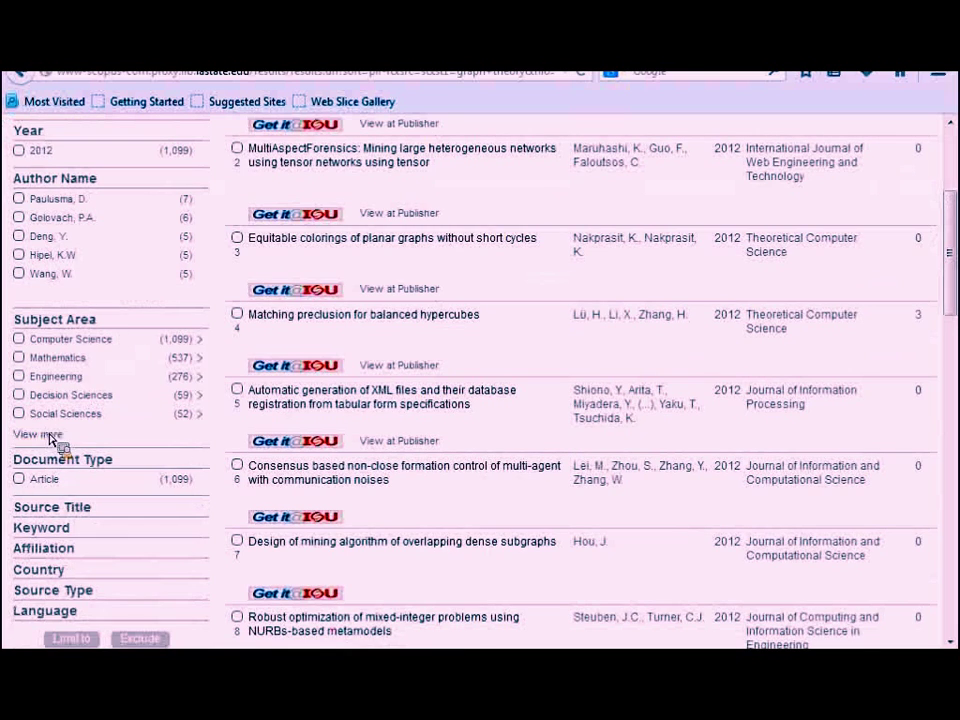
scroll(45, 425, "up", 5)
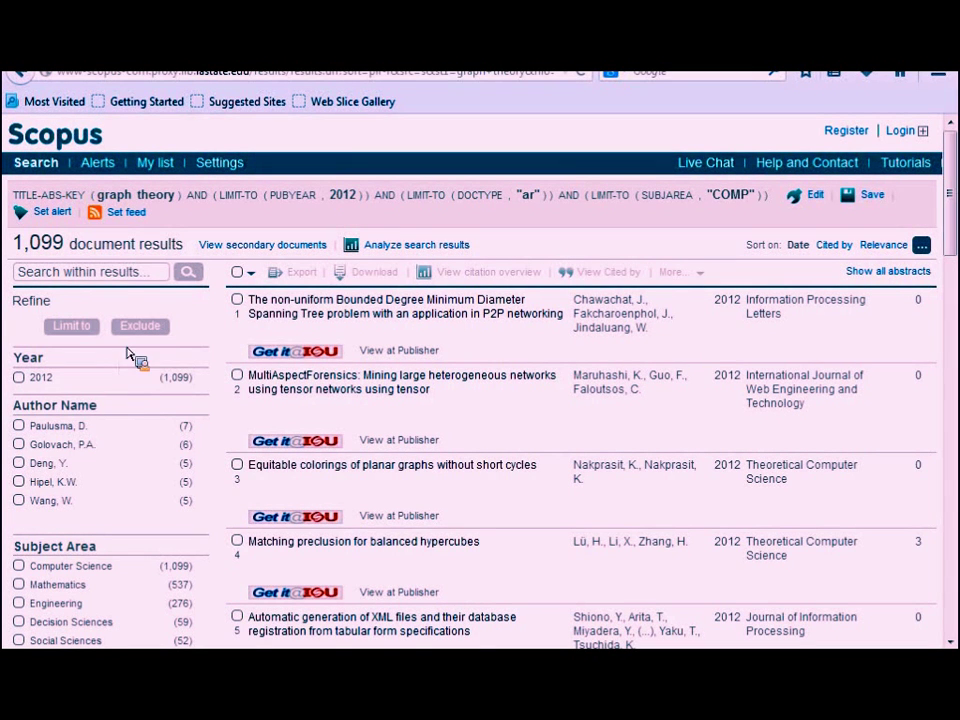
left_click(88, 277)
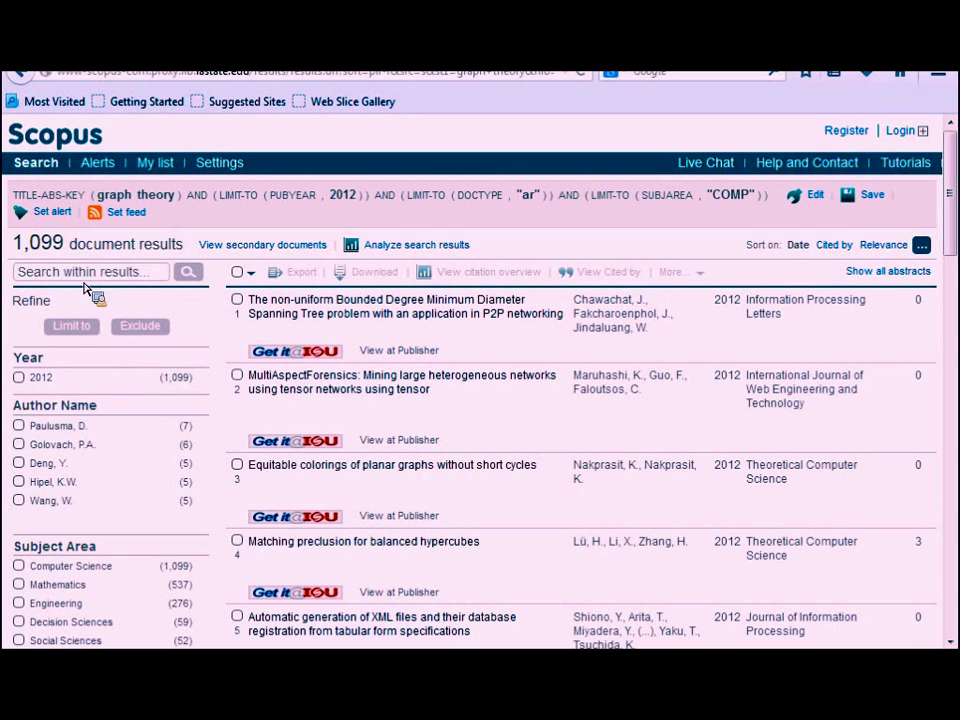
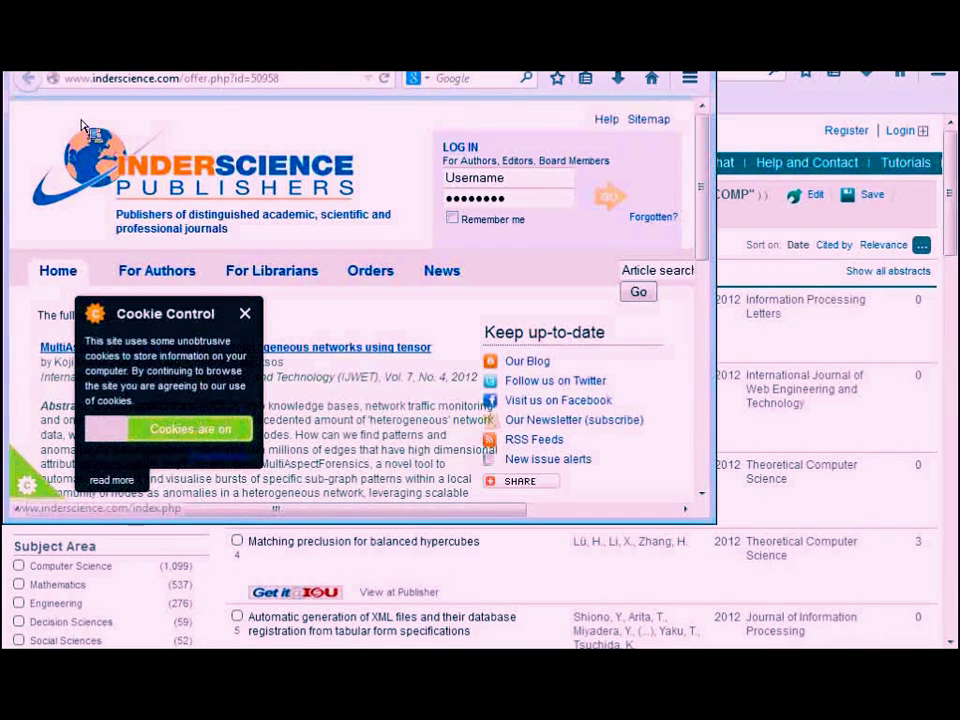
Scroll through the Inderscience article's subscriber and pay-per-view options
scroll(195, 189, "down", 5)
scroll(203, 191, "up", 5)
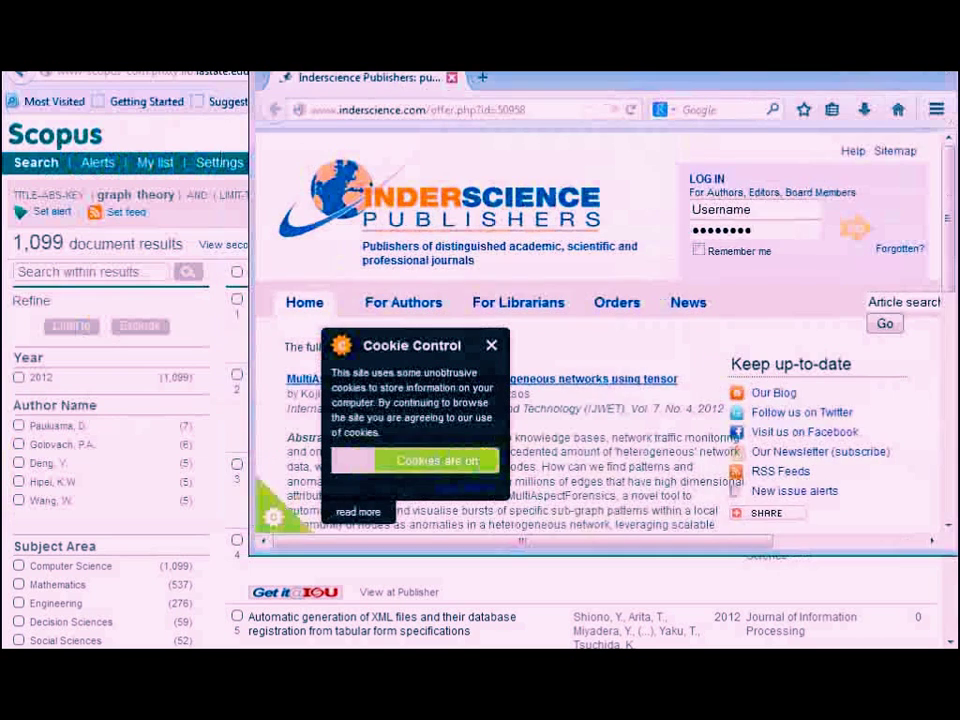
scroll(530, 232, "down", 10)
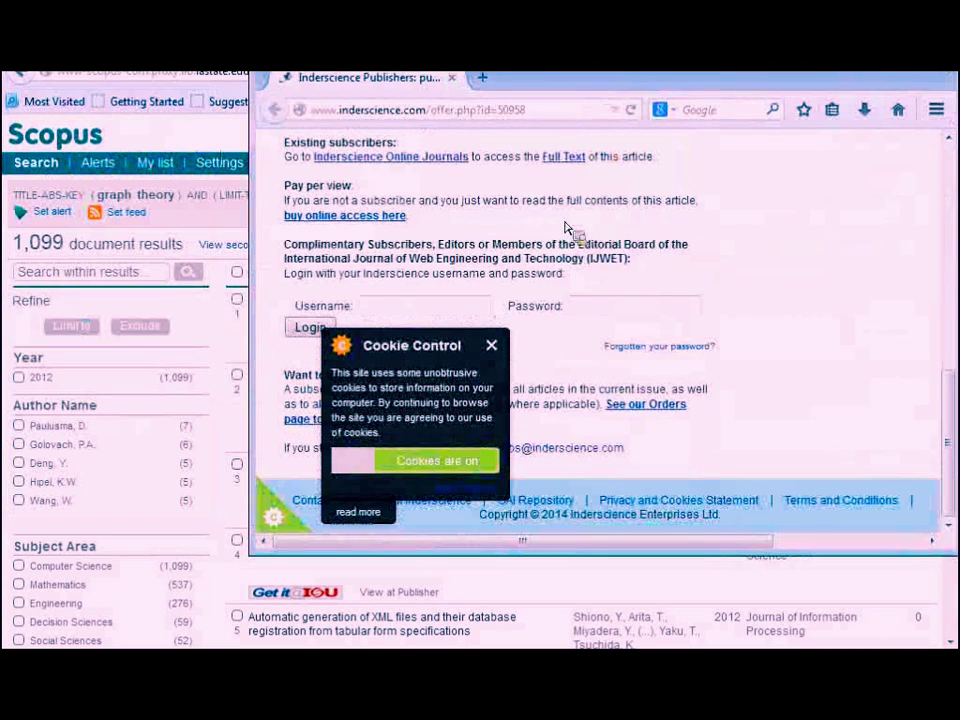
Close the Inderscience window and open result 5's publisher page for the XML-files article
key("ctrl+w")
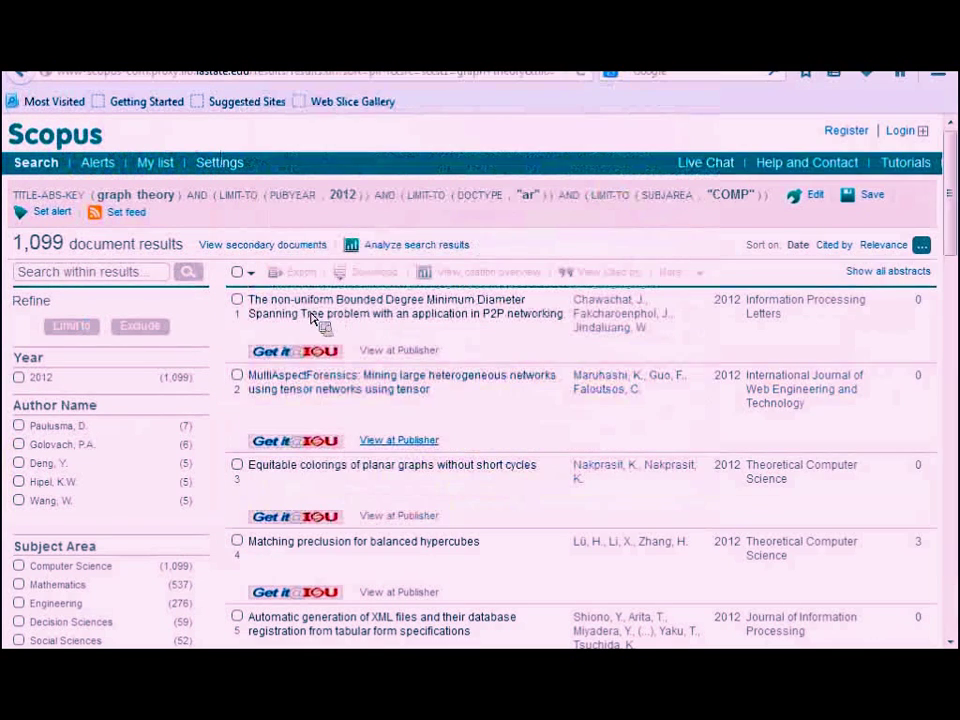
scroll(302, 398, "down", 3)
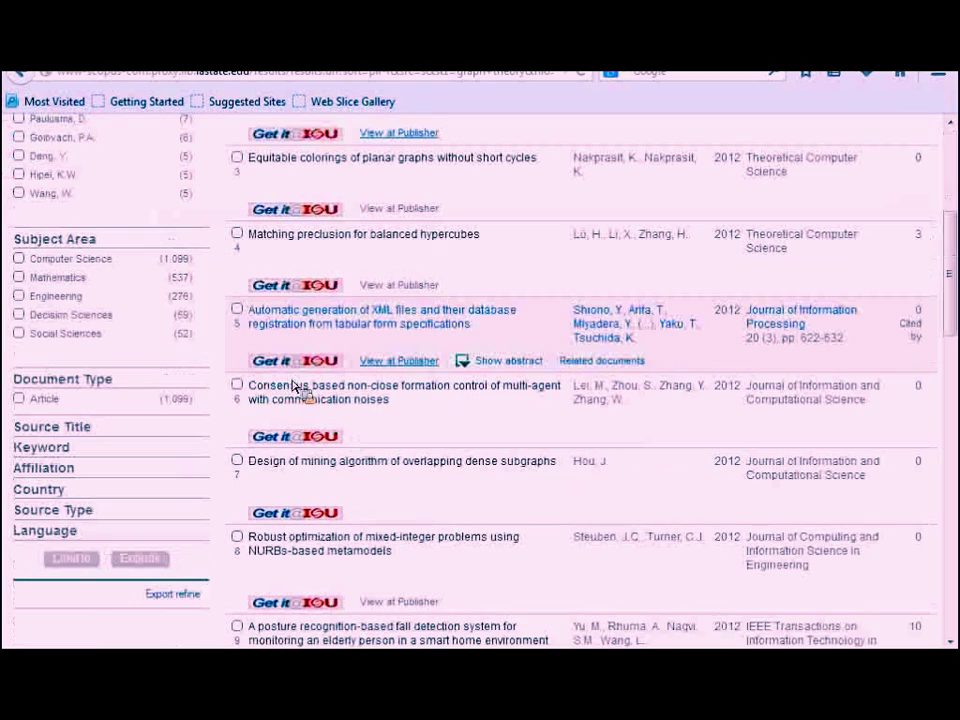
left_click(390, 366)
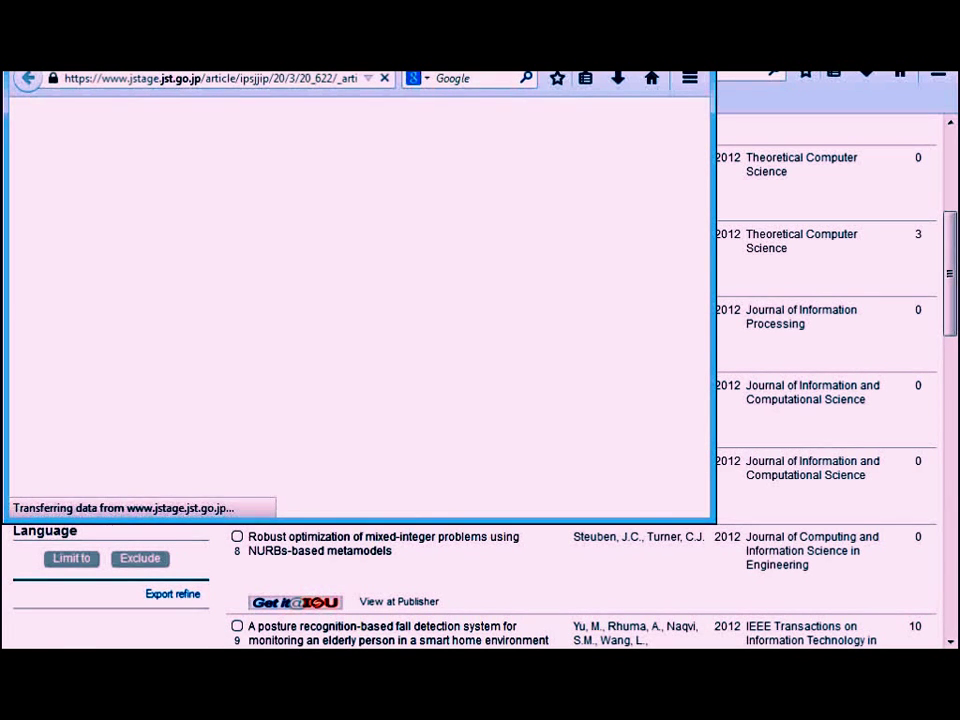
Review the J-STAGE XML-generation article and its free 1747K Full Text PDF, then close it
left_click_drag(360, 62, 516, 78)
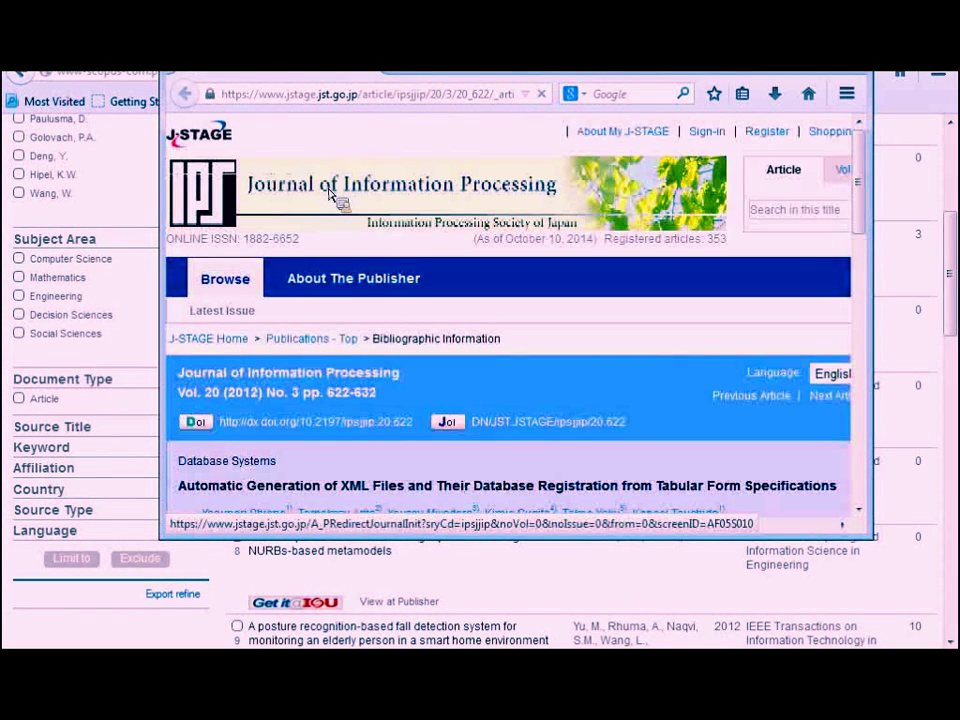
scroll(330, 193, "down", 5)
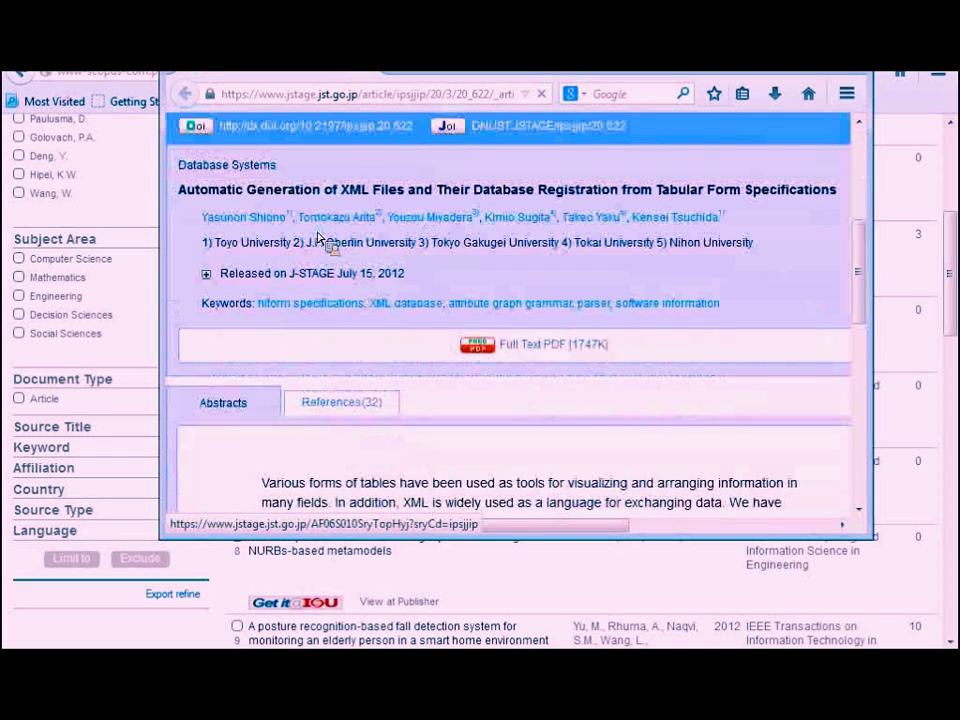
left_click(546, 353)
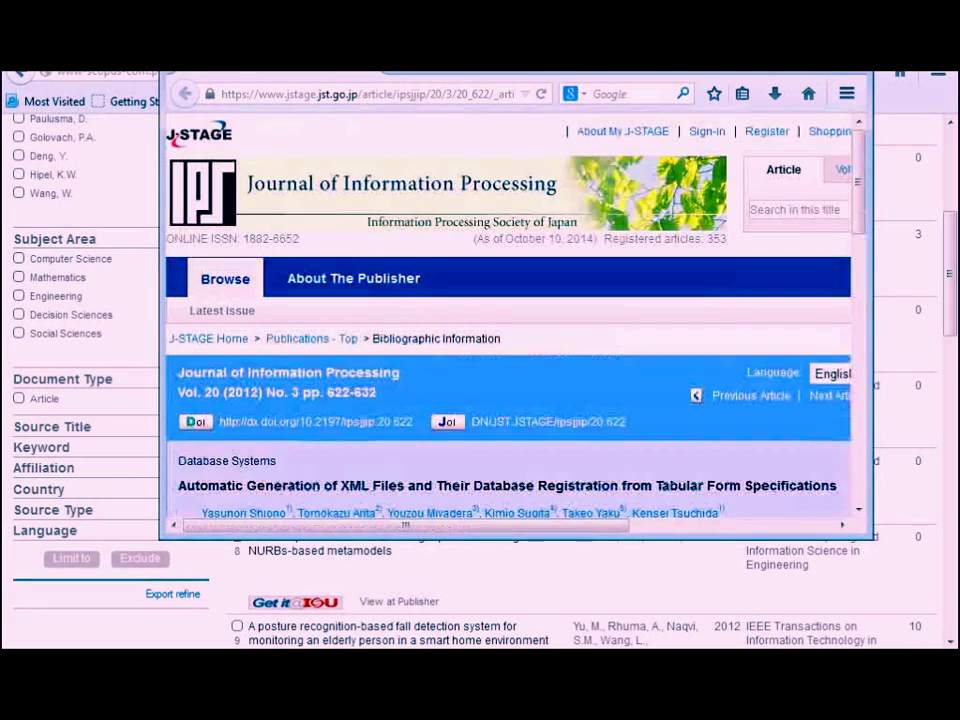
key("ctrl+w")
scroll(500, 300, "up", 5)
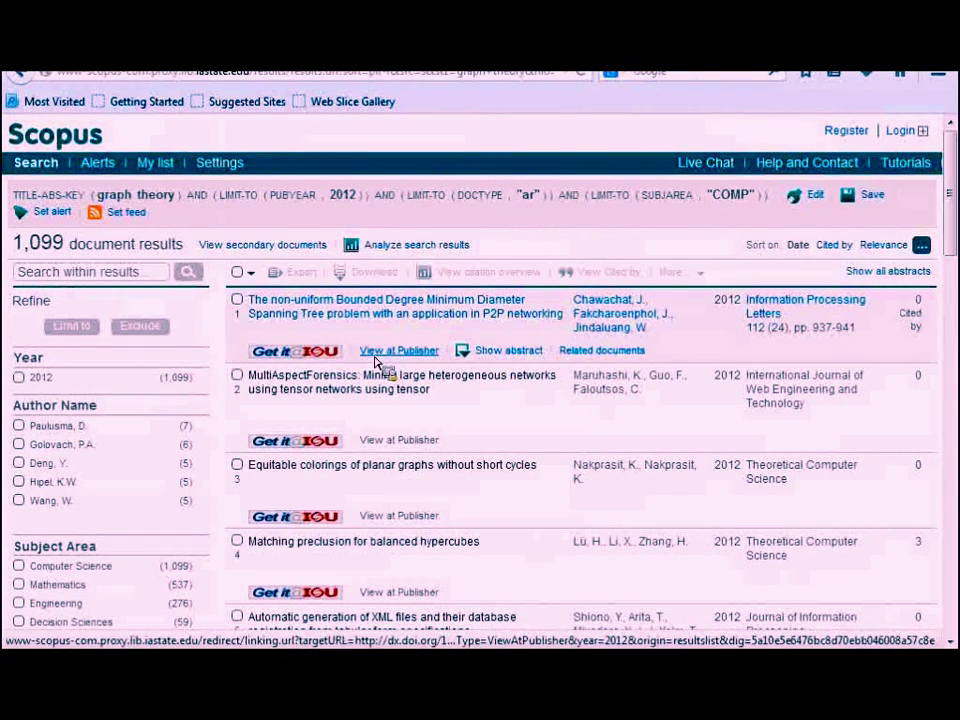
Confirm Get it@ISU has no electronic text for MultiAspectForensics, only Interlibrary Loan, then close it
left_click(294, 356)
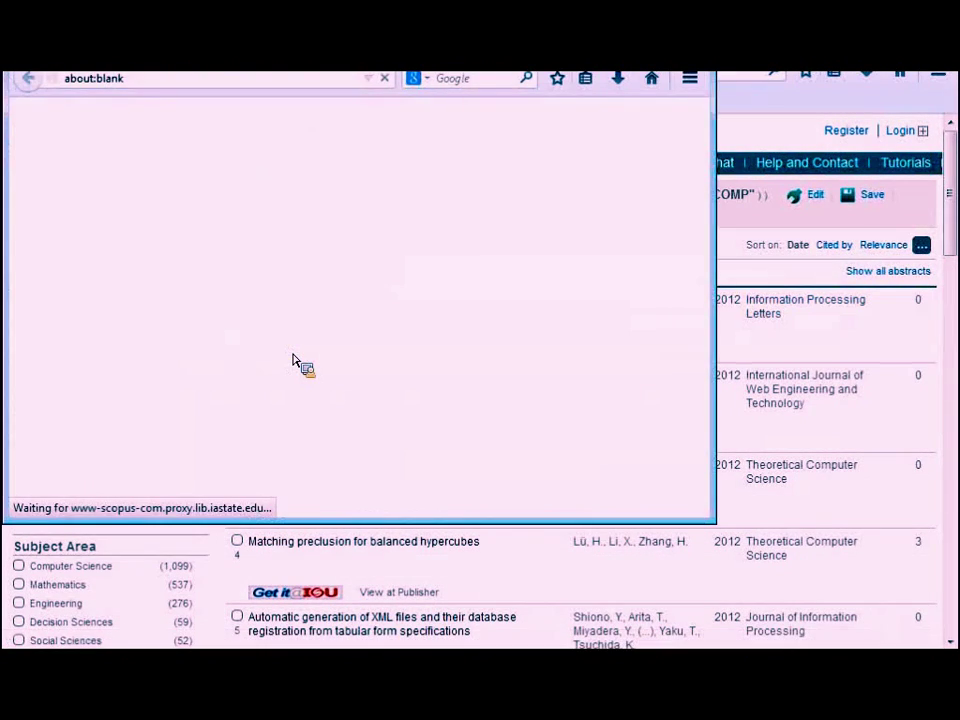
scroll(288, 206, "down", 3)
key("ctrl+w")
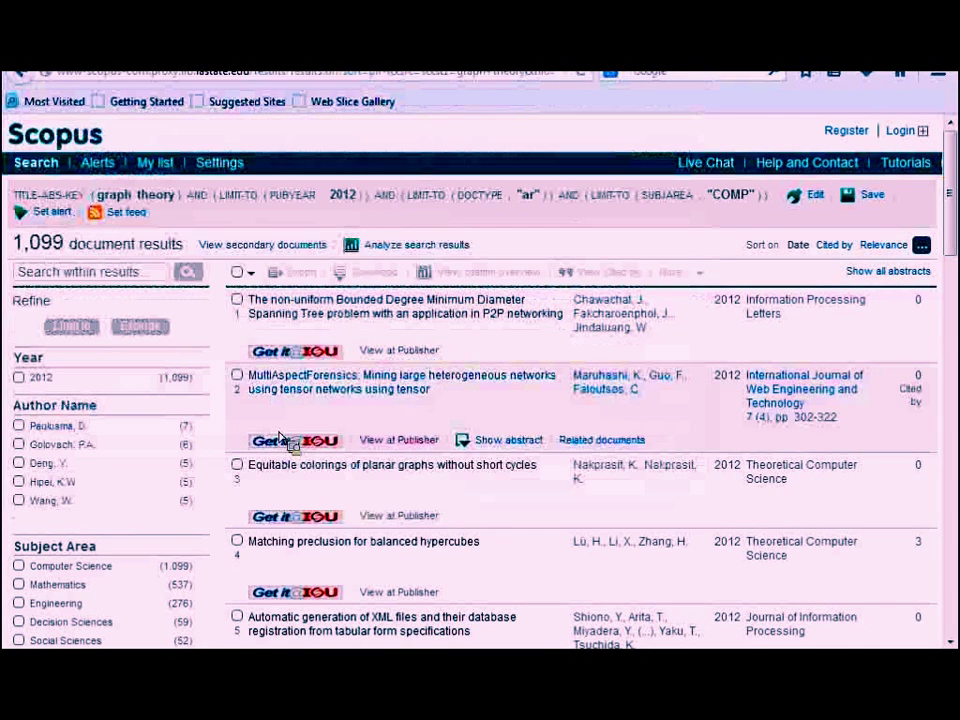
left_click(268, 441)
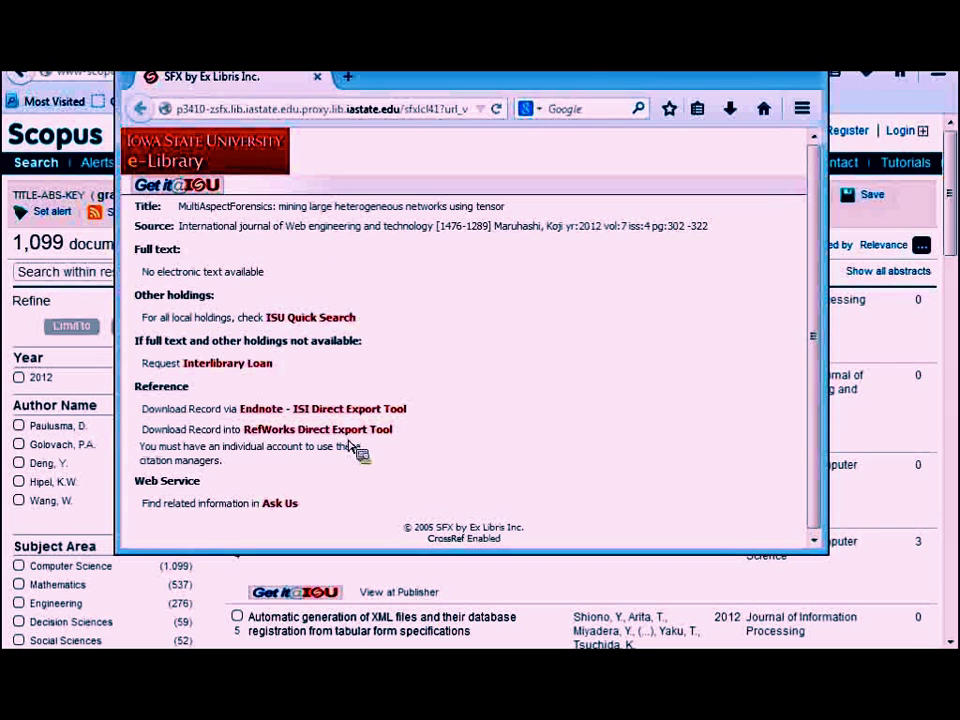
left_click_drag(265, 272, 148, 281)
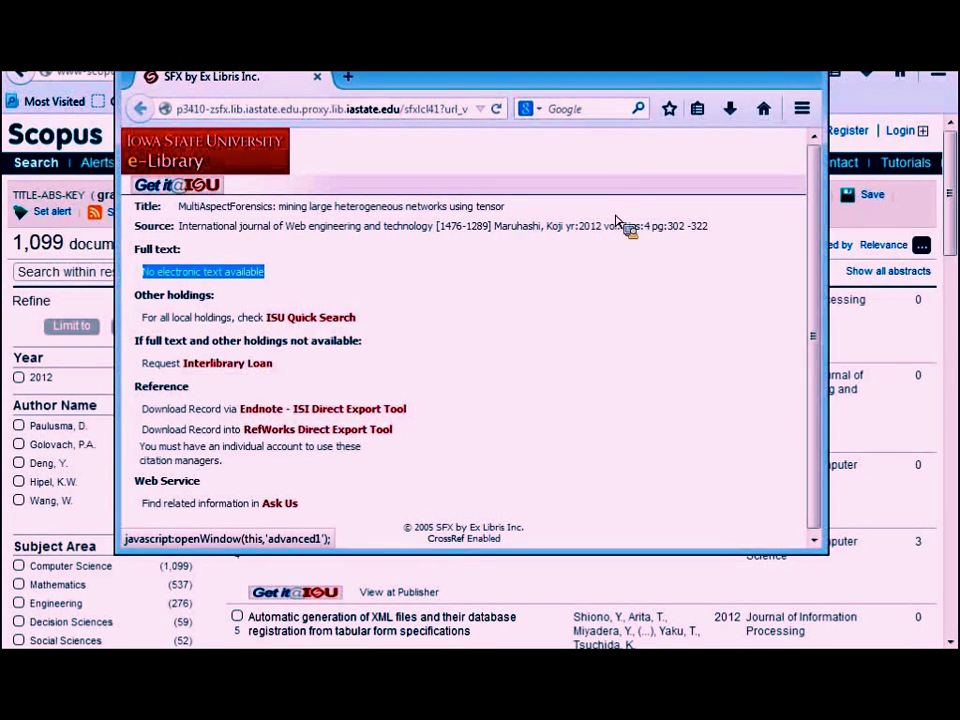
left_click(812, 74)
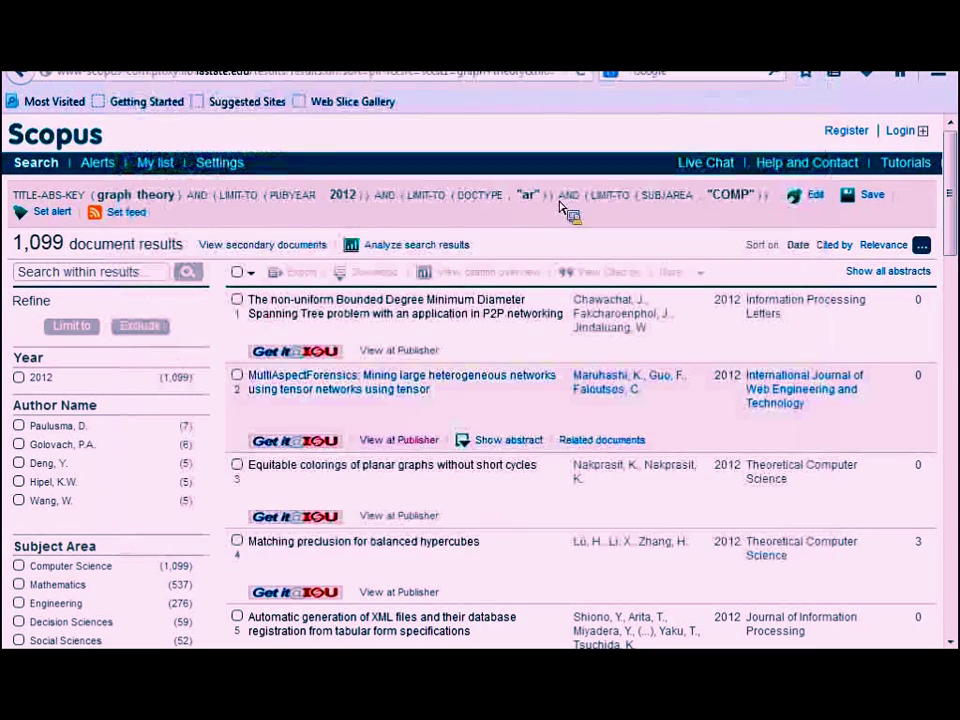
Open the 'Matching preclusion for balanced hypercubes' record and read its affiliation and abstract
scroll(250, 320, "down", 2)
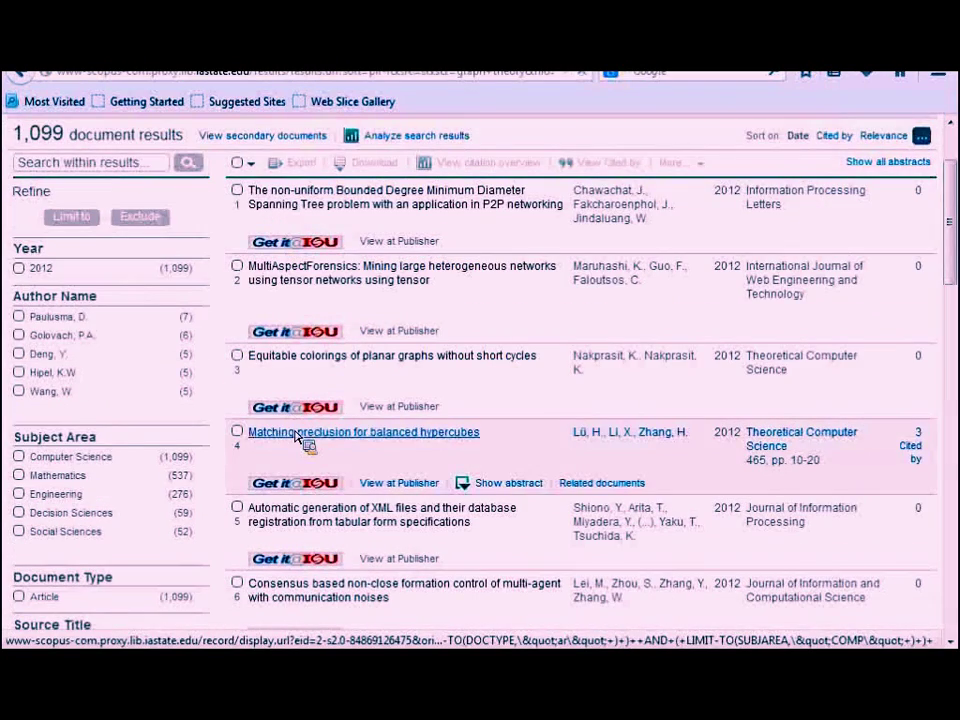
left_click(296, 433)
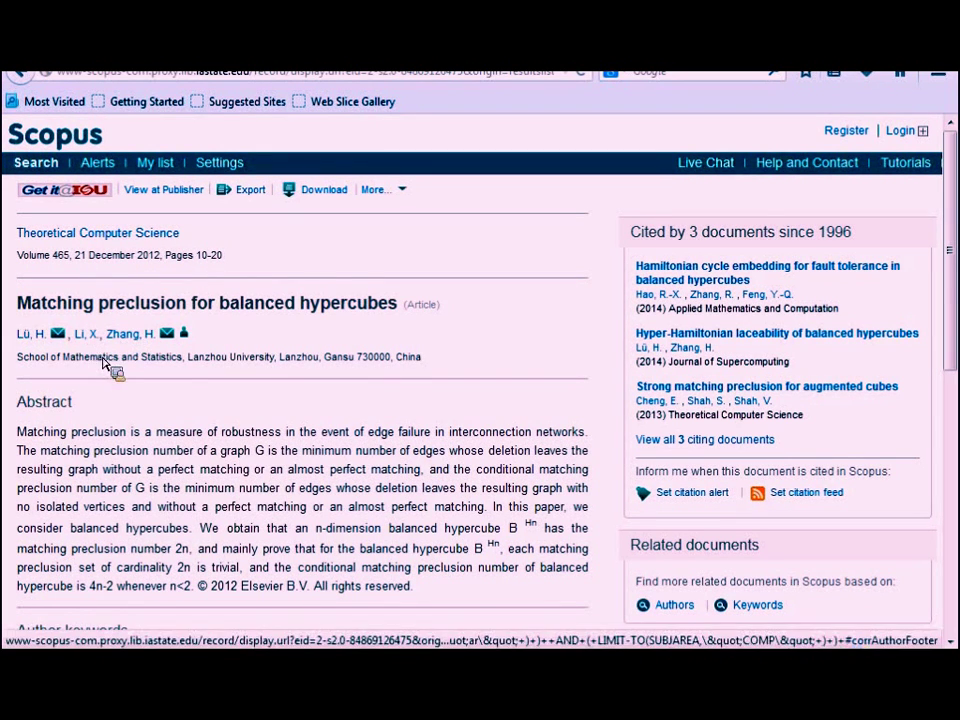
left_click_drag(16, 364, 224, 428)
scroll(182, 385, "down", 1)
scroll(193, 403, "down", 4)
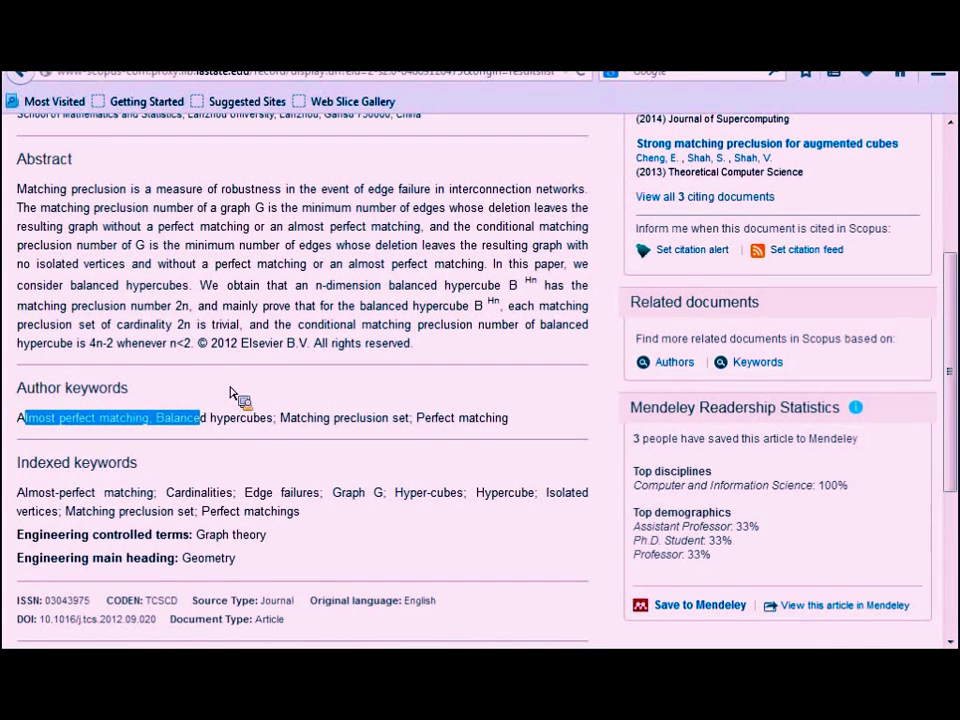
Look over the record's author keywords and its three citing documents
mouse_move(285, 435)
left_mouse_down()
mouse_move(306, 435)
mouse_move(277, 437)
left_mouse_up()
left_click_drag(228, 413, 940, 281)
scroll(242, 394, "down", 3)
scroll(236, 385, "down", 1)
scroll(206, 317, "up", 5)
scroll(133, 339, "down", 5)
scroll(118, 327, "up", 10)
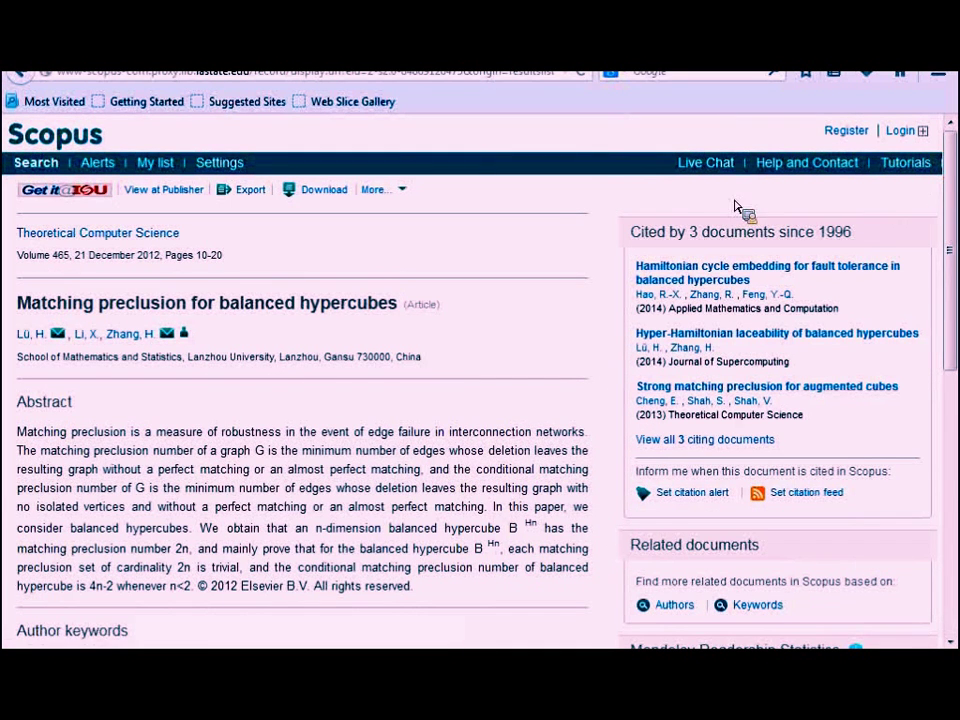
left_click_drag(624, 486, 177, 319)
left_click_drag(378, 278, 451, 261)
left_click_drag(748, 257, 670, 274)
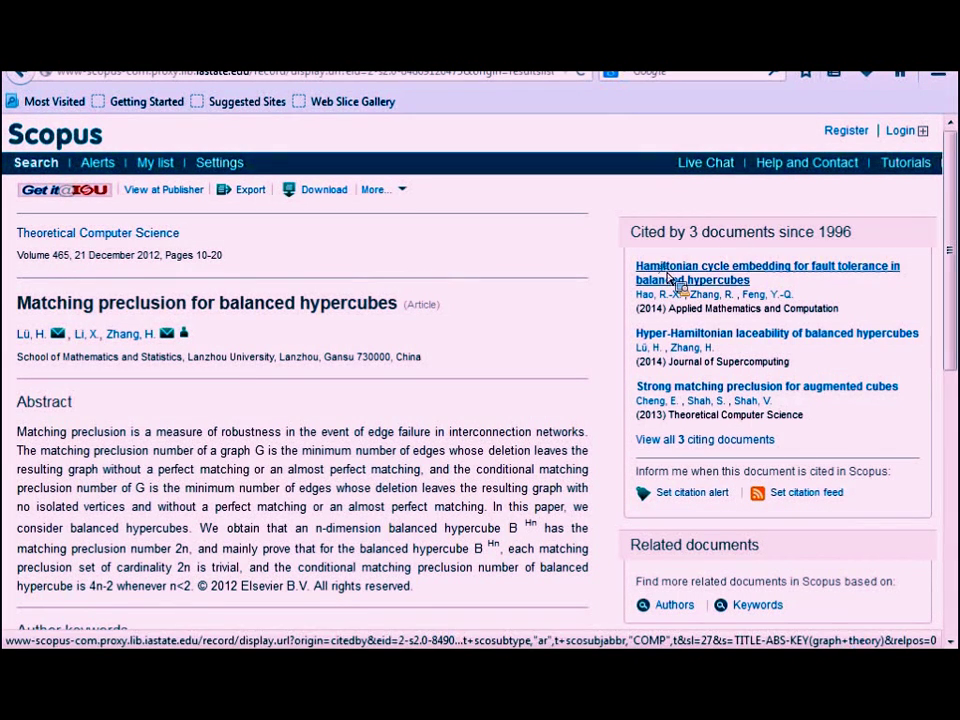
View the citing paper on Hamiltonian cycle embedding
left_click(673, 279)
scroll(482, 257, "down", 10)
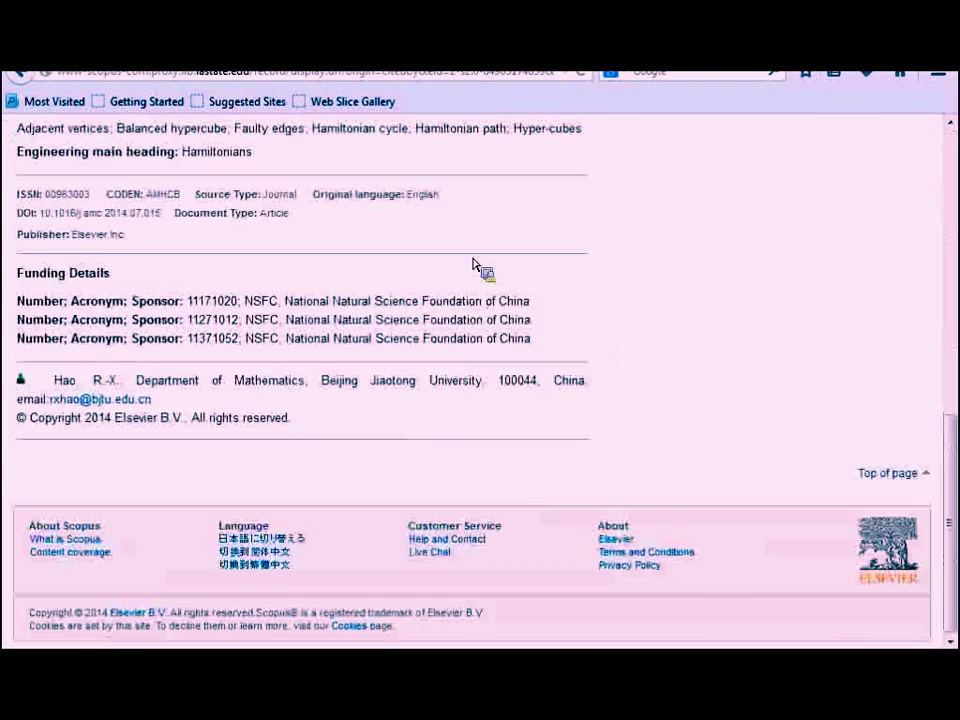
scroll(475, 265, "up", 10)
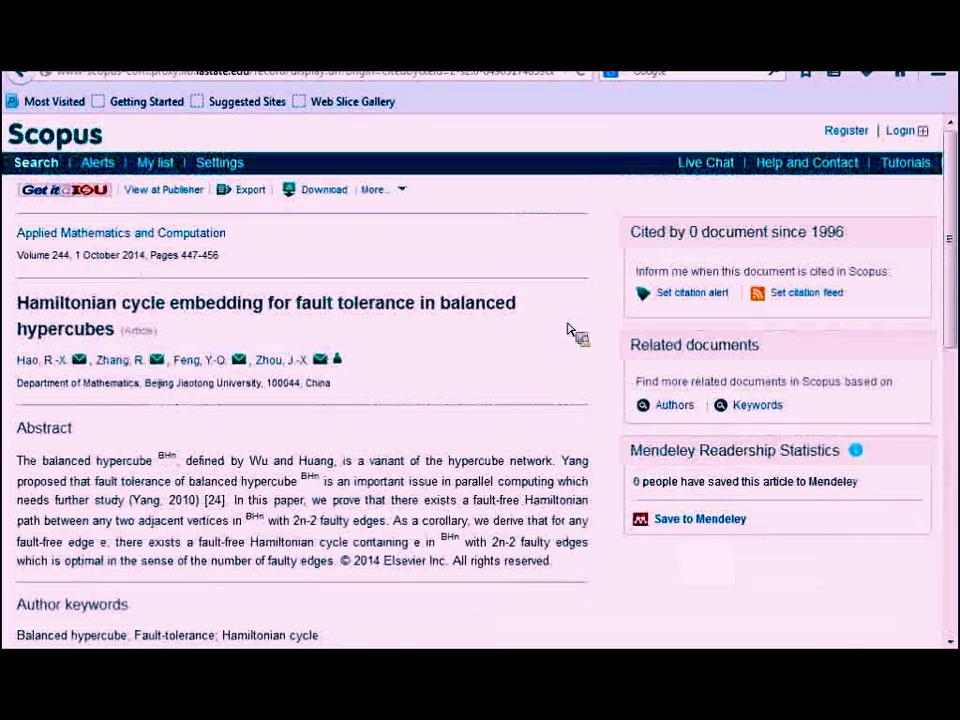
Return to the search results and open the MultiAspectForensics article record
left_click(19, 75)
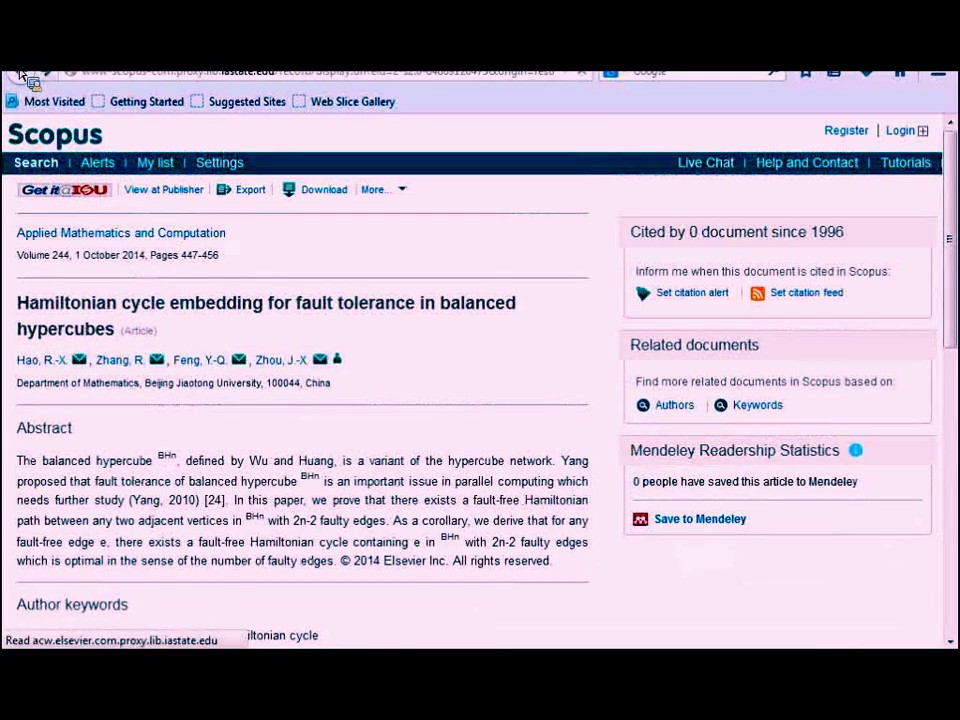
scroll(570, 320, "down", 3)
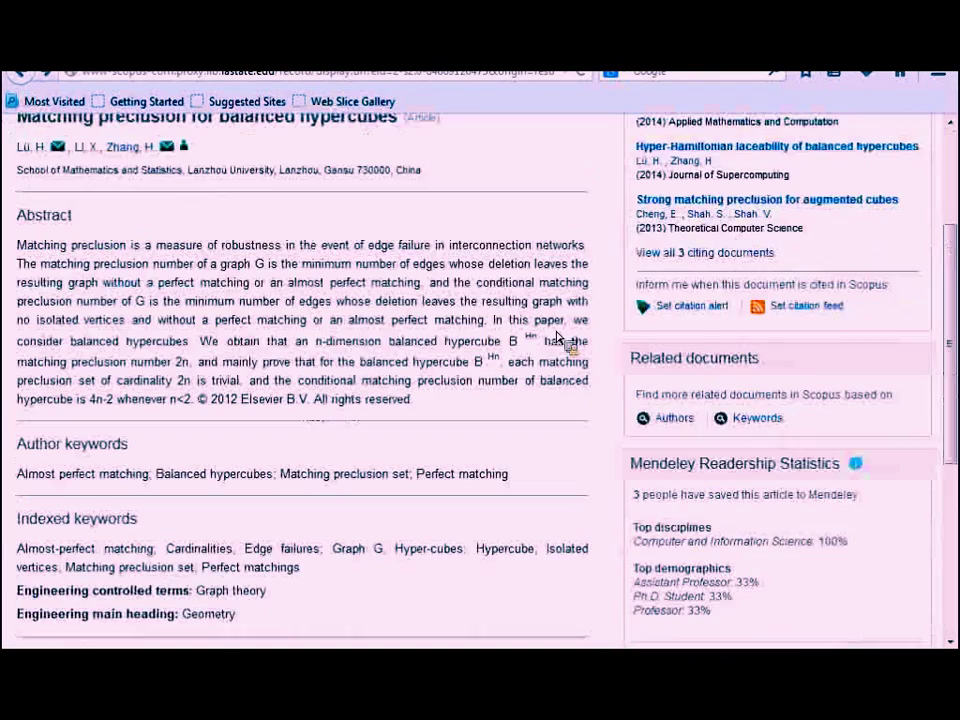
scroll(560, 338, "down", 4)
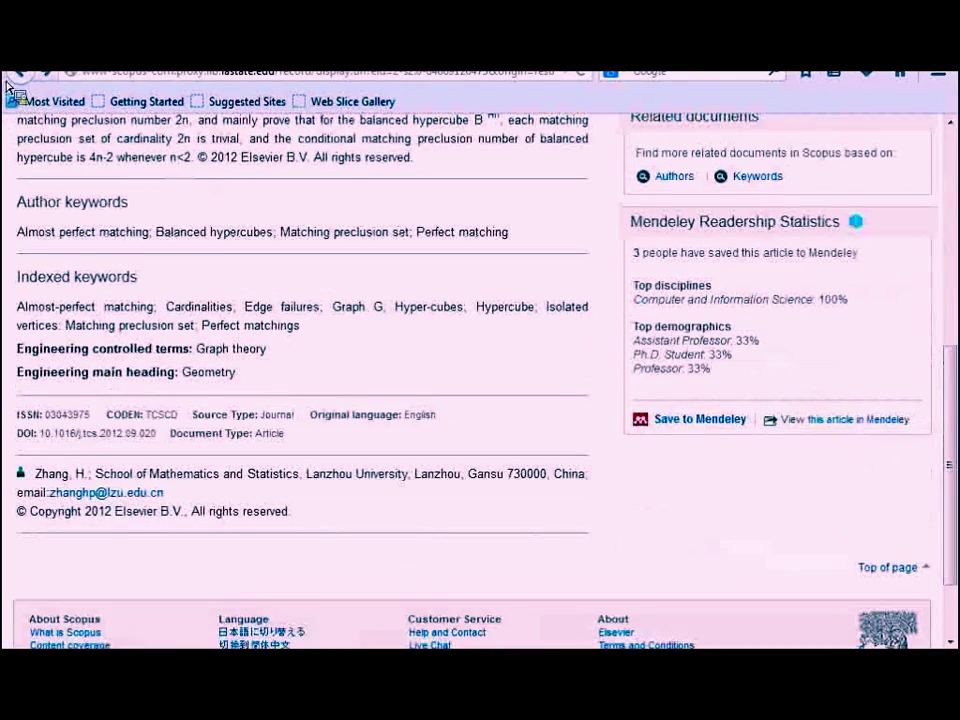
left_click(19, 76)
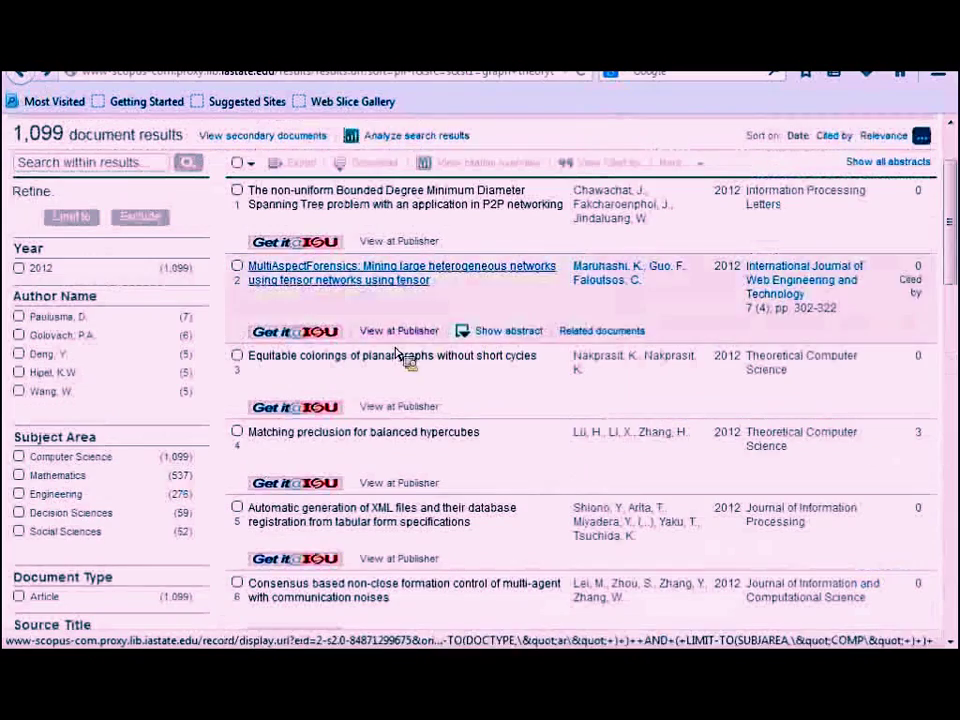
left_click(362, 277)
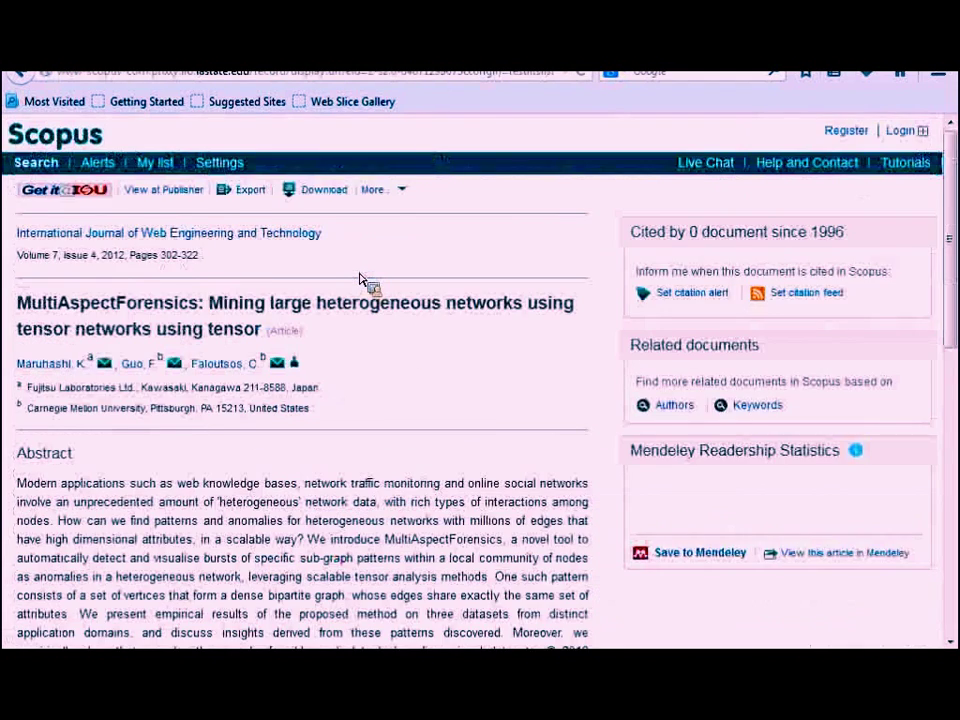
scroll(358, 295, "down", 10)
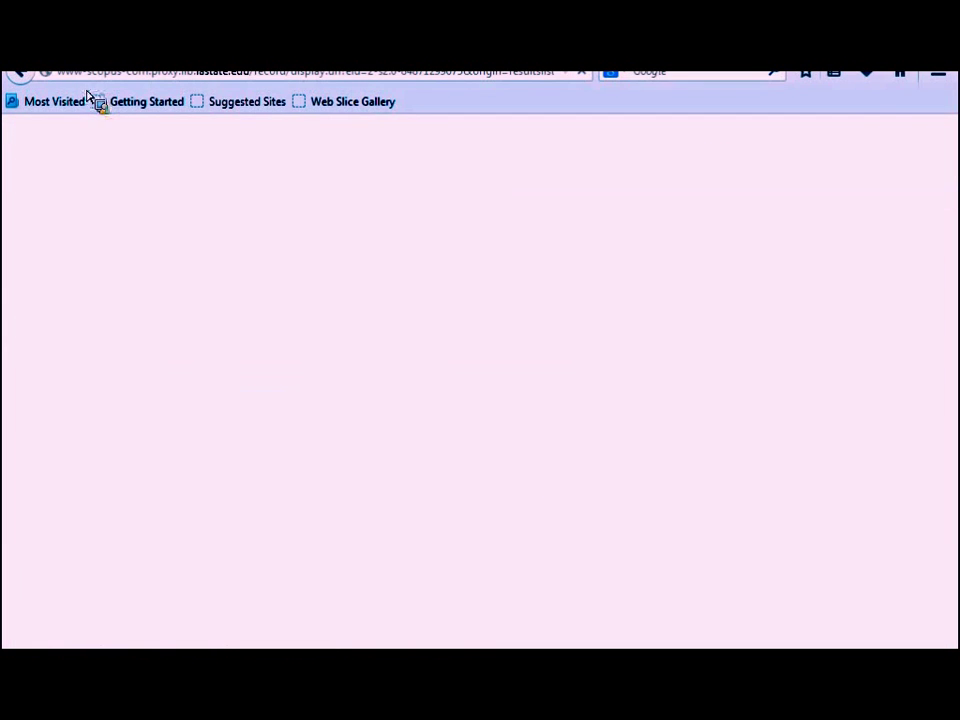
Return to Document search through the back history and rerun the graph theory search
left_click(22, 78)
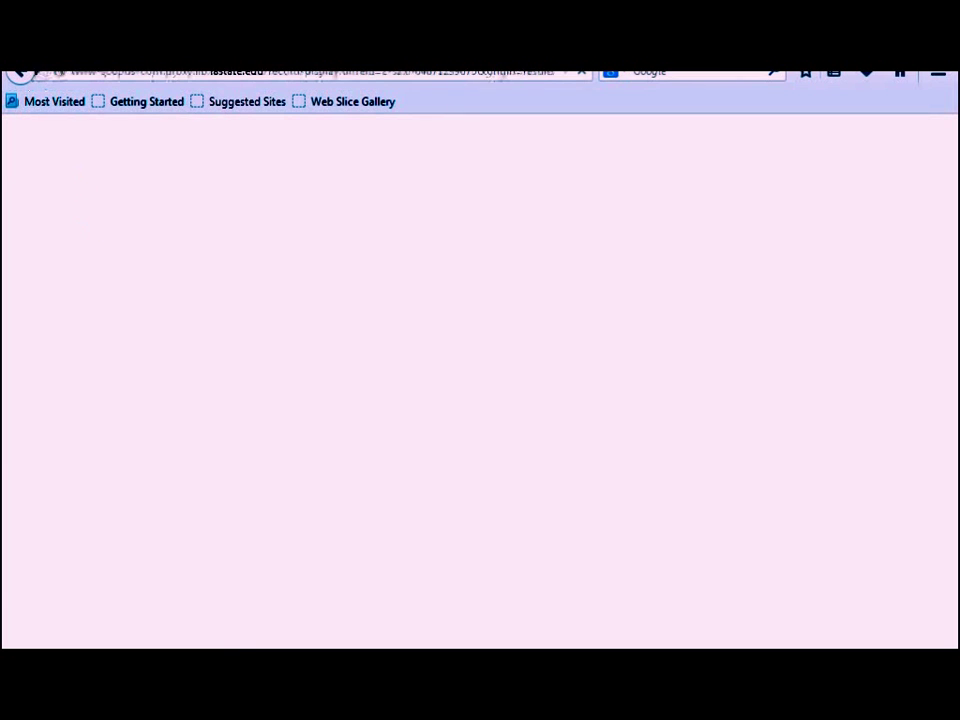
left_click(28, 78)
right_click(28, 78)
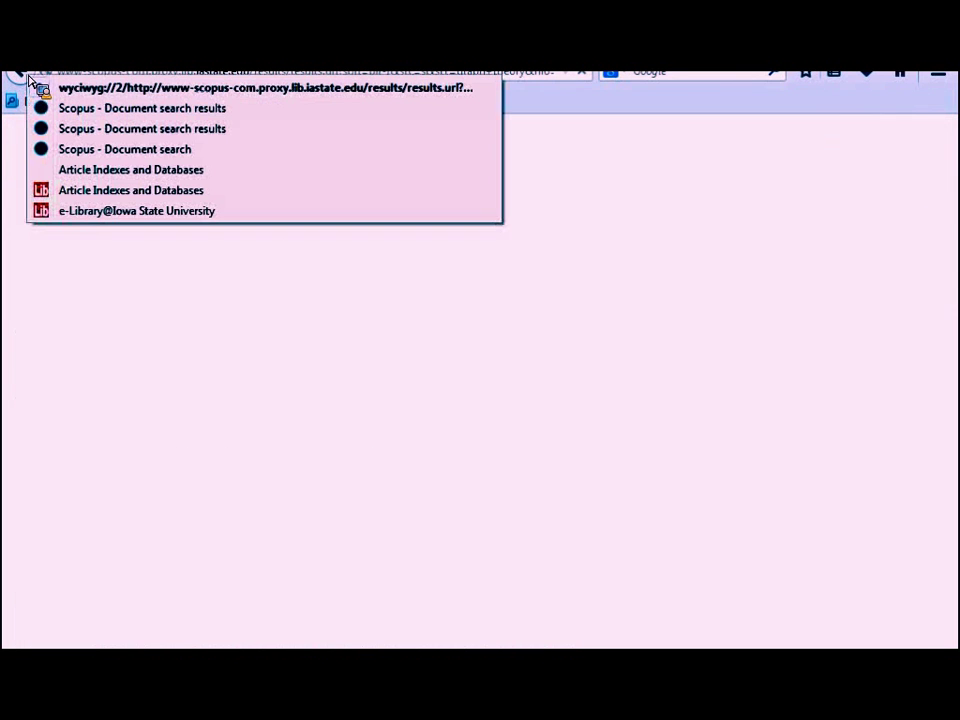
left_click(62, 150)
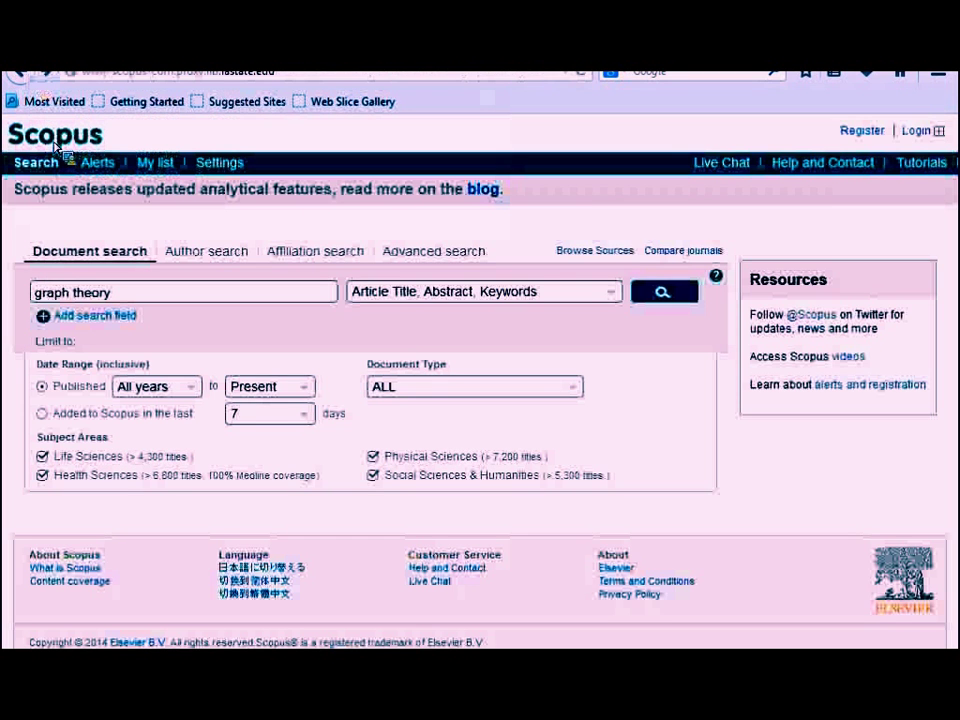
left_click(665, 300)
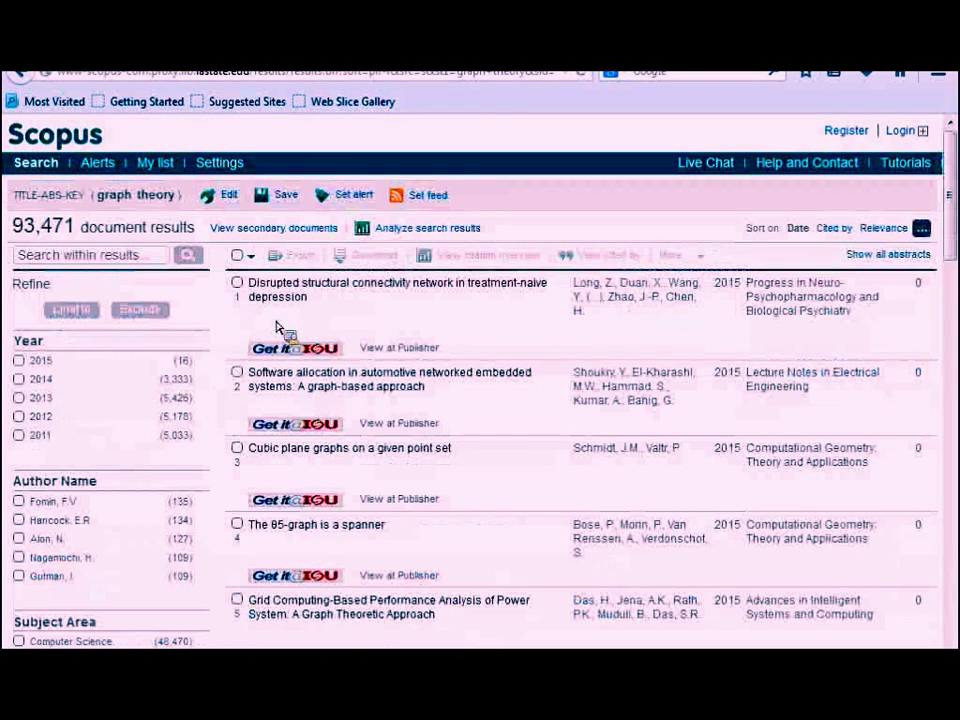
Look through the first and second results' article records
left_click(374, 290)
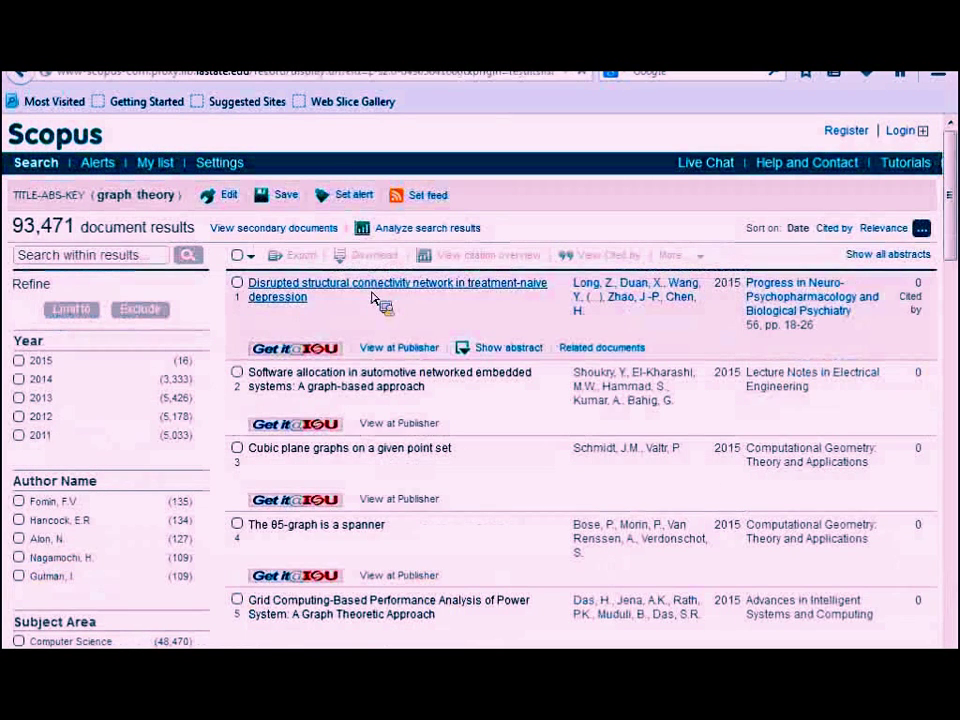
scroll(365, 310, "down", 2)
scroll(362, 318, "down", 10)
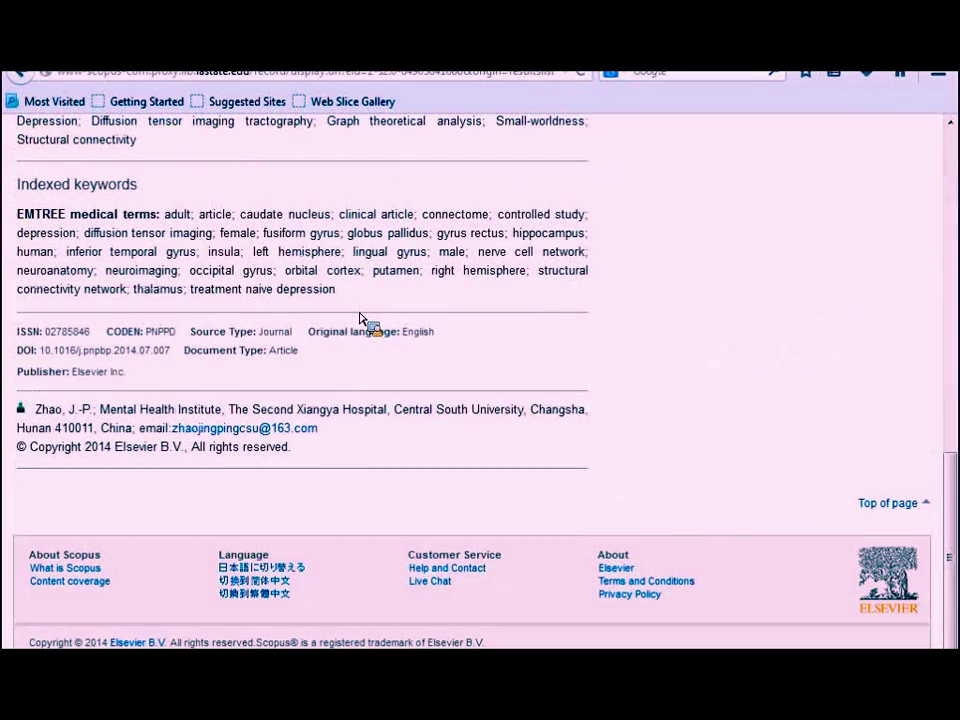
scroll(362, 318, "up", 10)
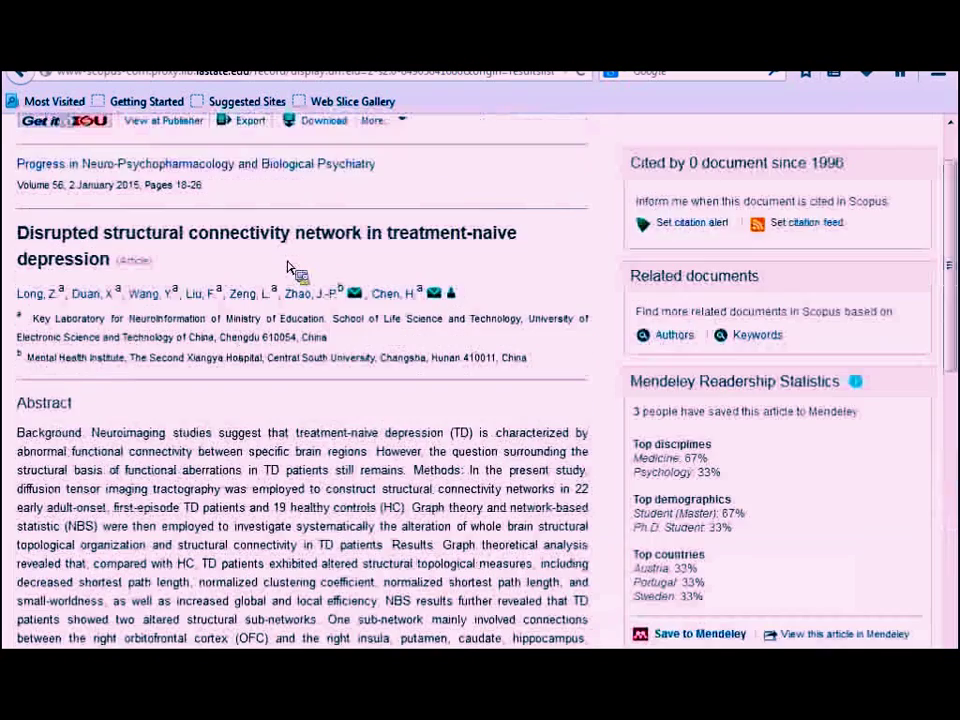
scroll(285, 268, "up", 1)
left_click(21, 82)
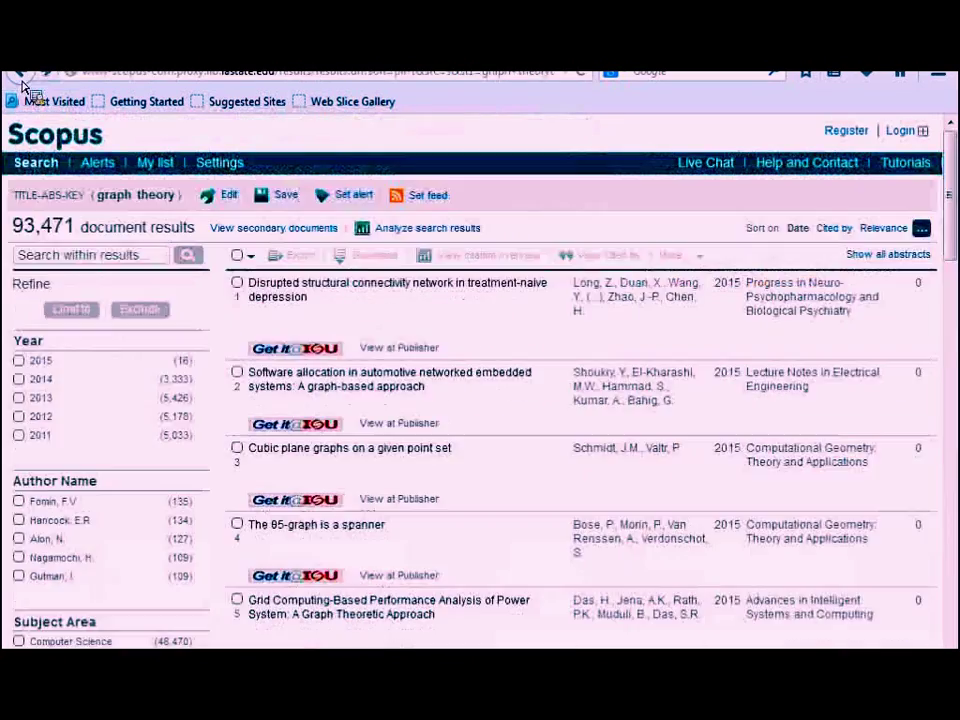
left_click(388, 383)
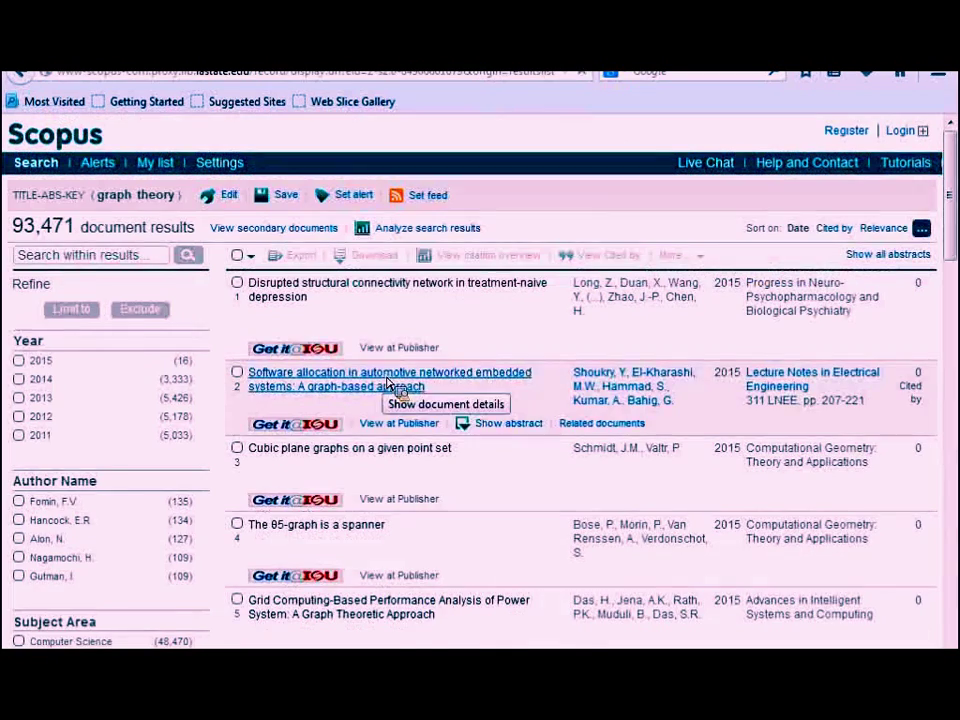
scroll(388, 383, "down", 10)
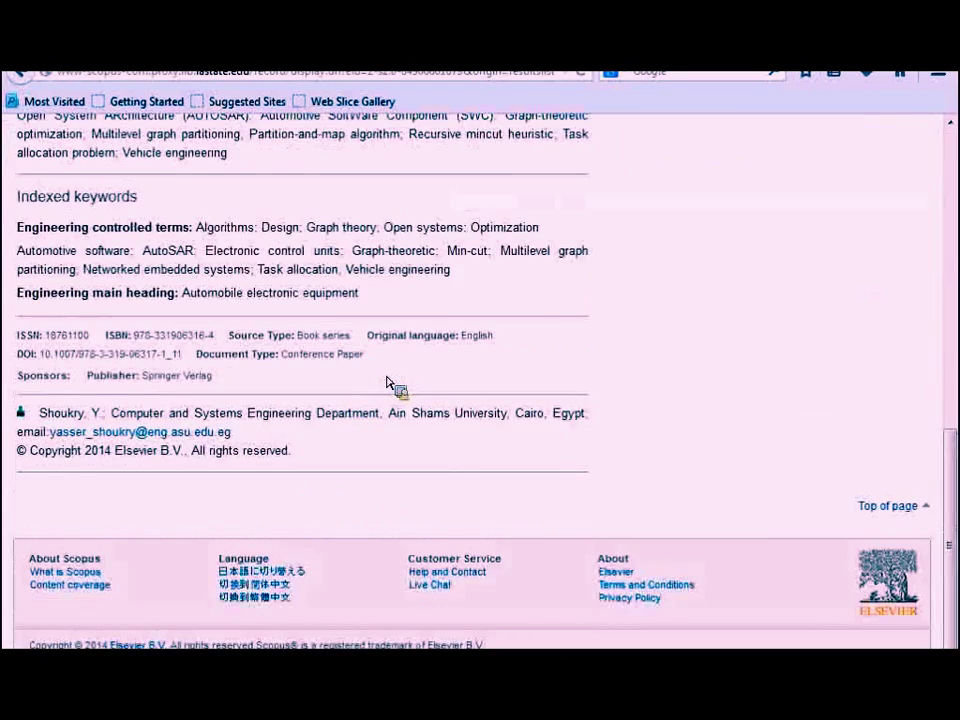
scroll(390, 385, "up", 5)
left_click(18, 73)
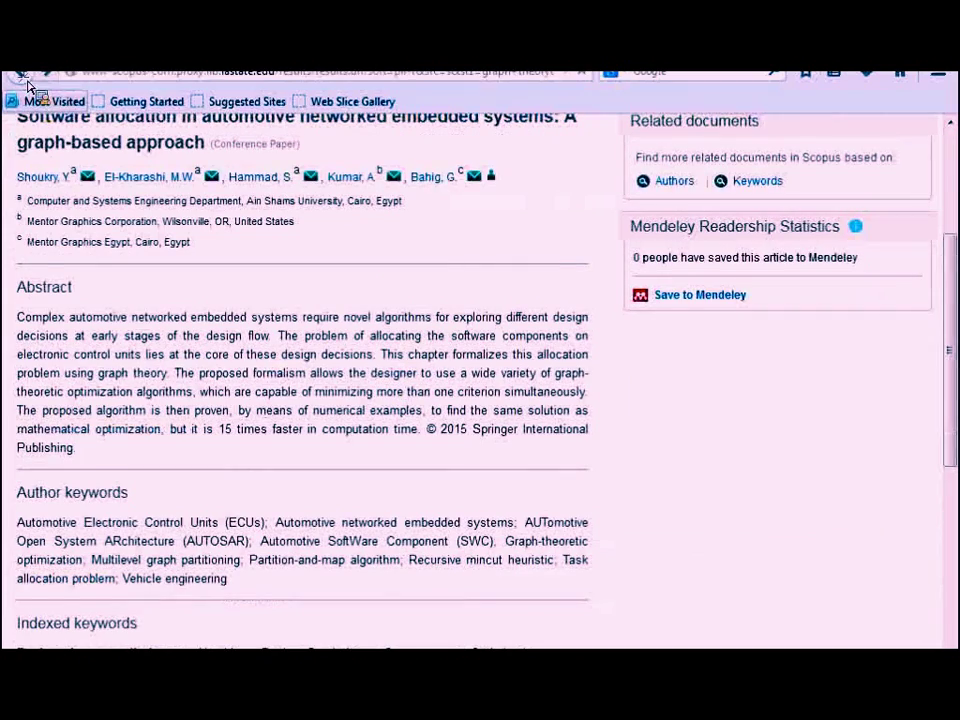
View the fourth result's article record, then return to the results
scroll(300, 420, "down", 6)
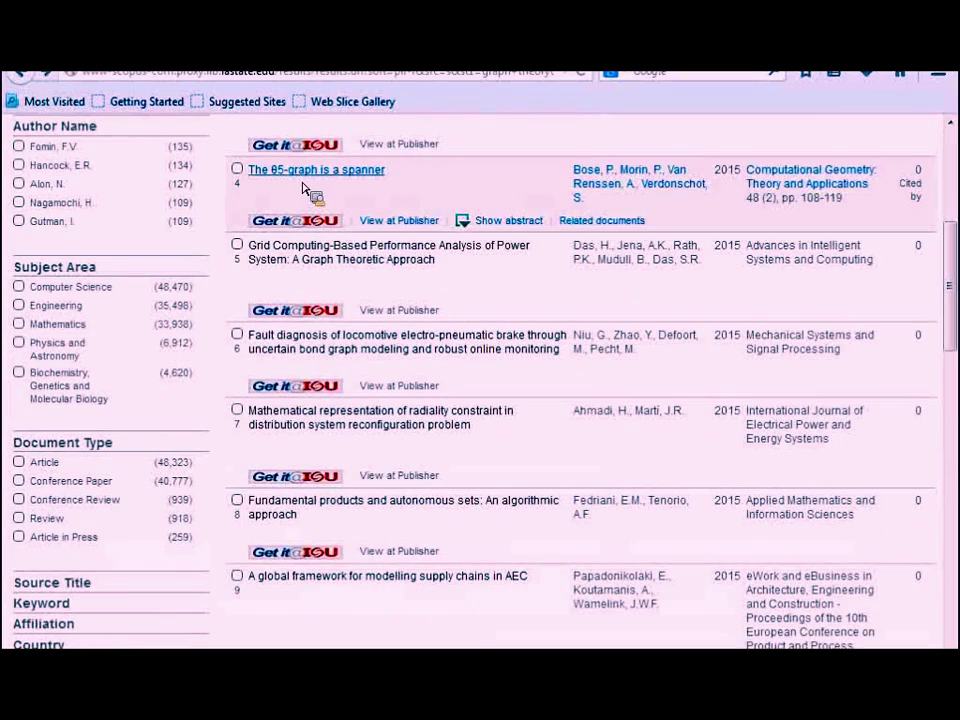
left_click(300, 170)
scroll(257, 364, "down", 4)
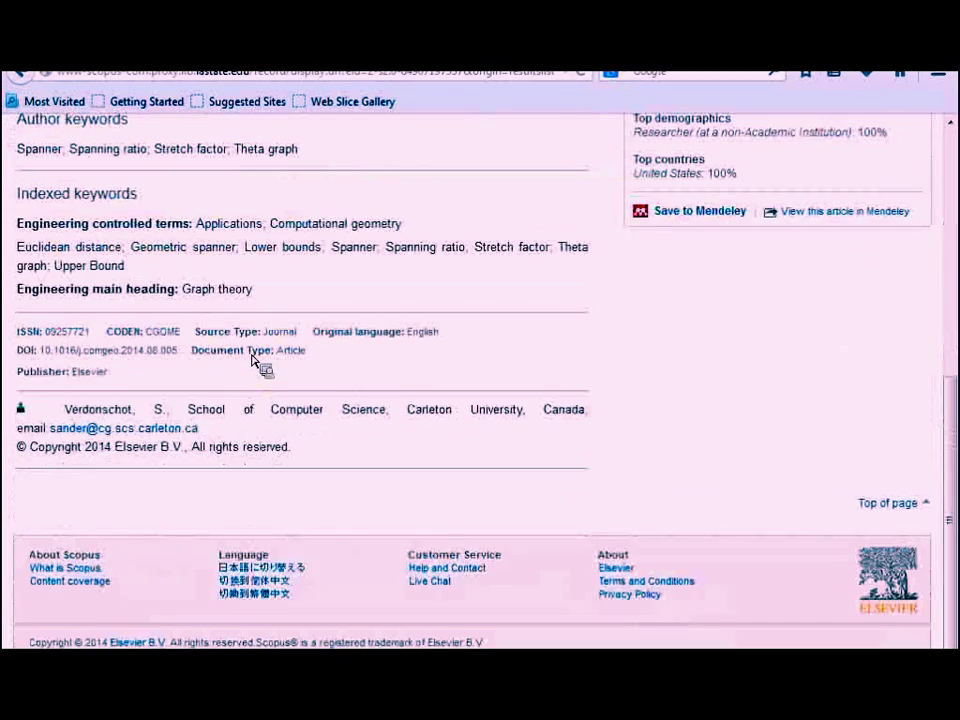
scroll(255, 360, "up", 3)
scroll(253, 360, "down", 5)
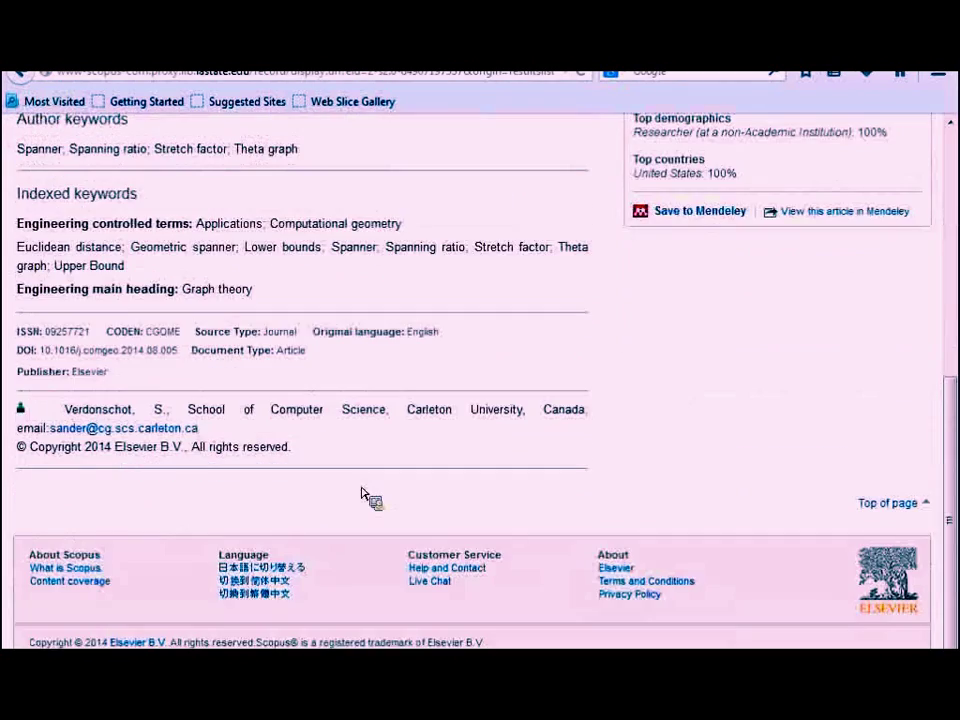
key("alt+Left")
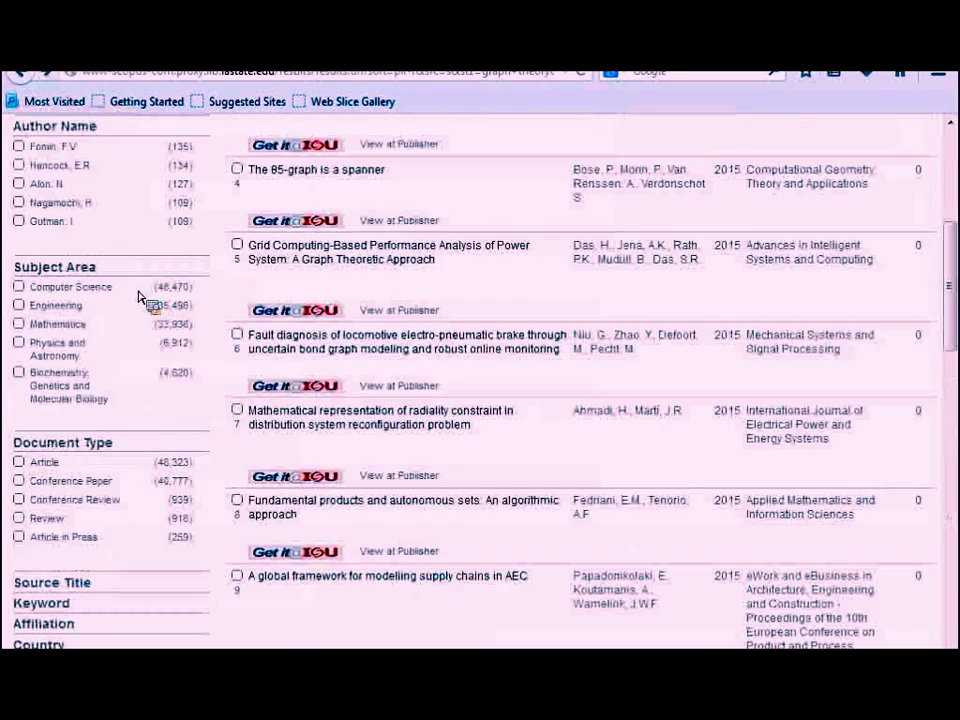
View the 'Relaxing the constraints of clustered planarity' record, then tick Article under Document Type
scroll(489, 392, "down", 2)
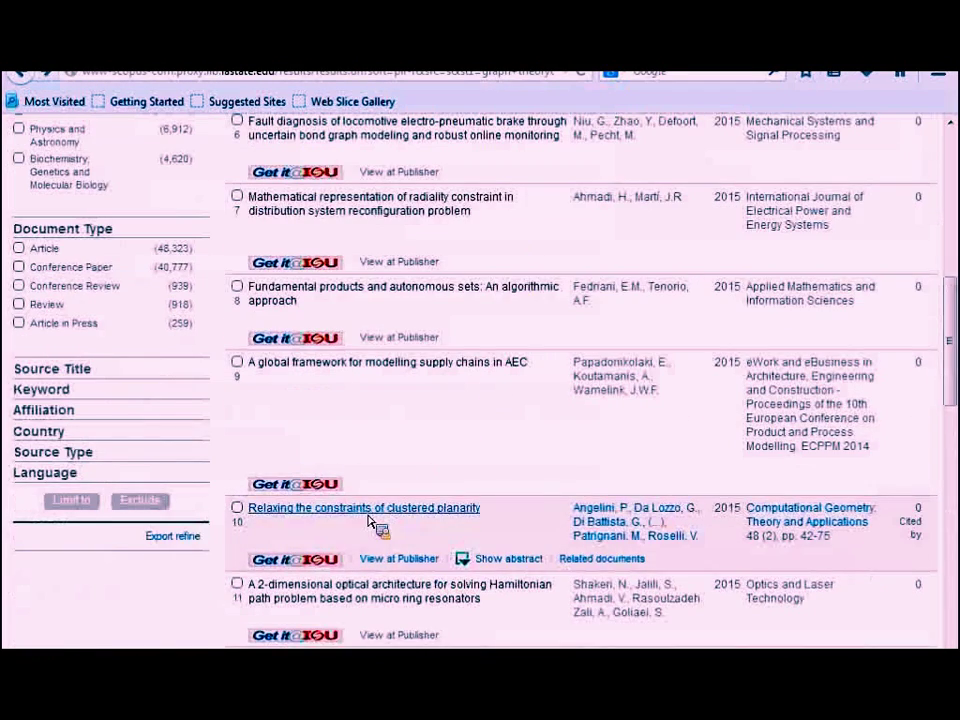
left_click(368, 509)
scroll(368, 517, "down", 5)
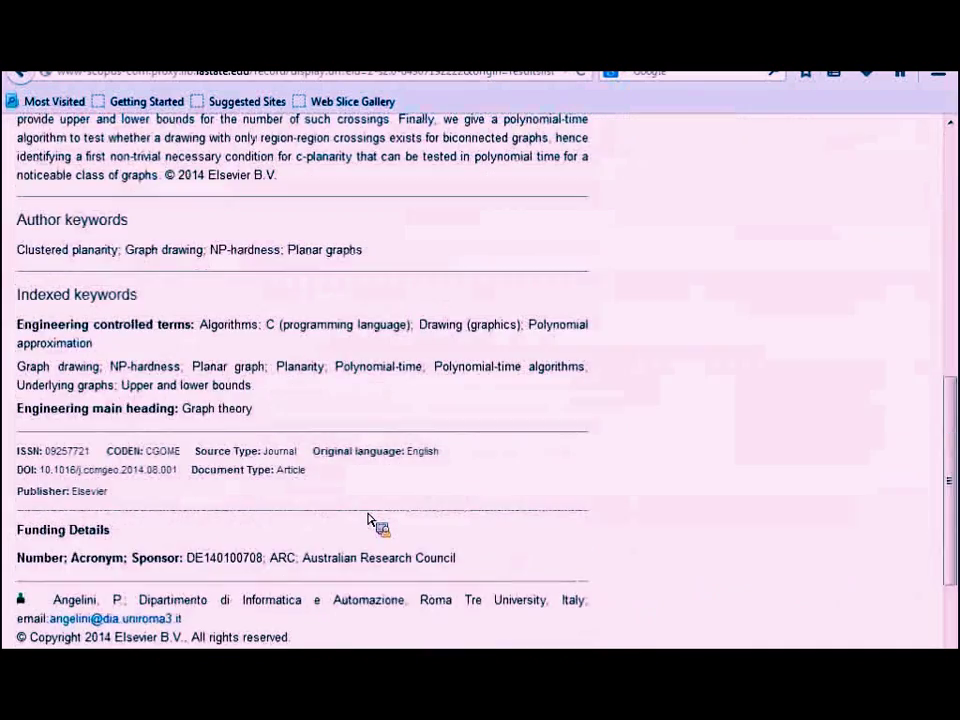
left_click(22, 72)
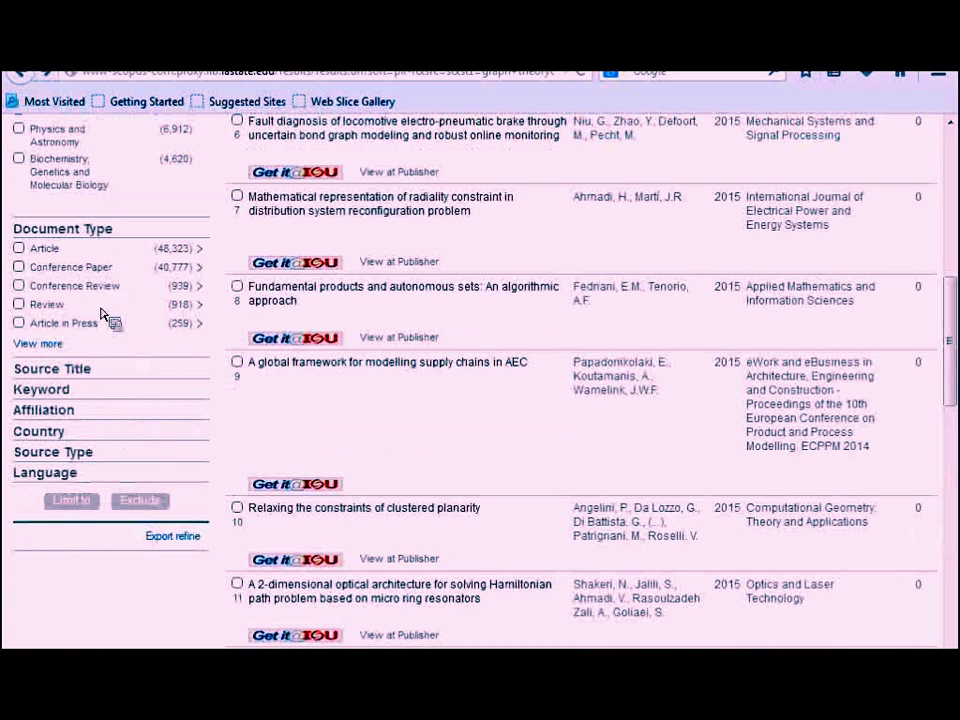
left_click(46, 249)
Limit the results to 2007 Articles, leaving 2,774 documents
scroll(52, 258, "up", 4)
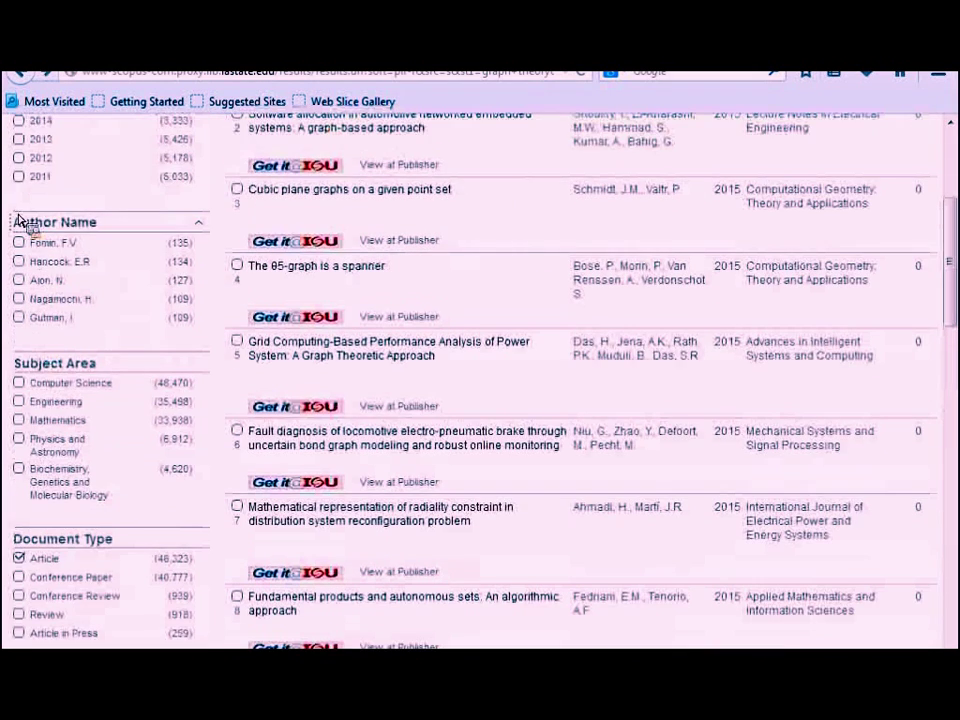
left_click(38, 339)
left_click(40, 392)
left_click(74, 194)
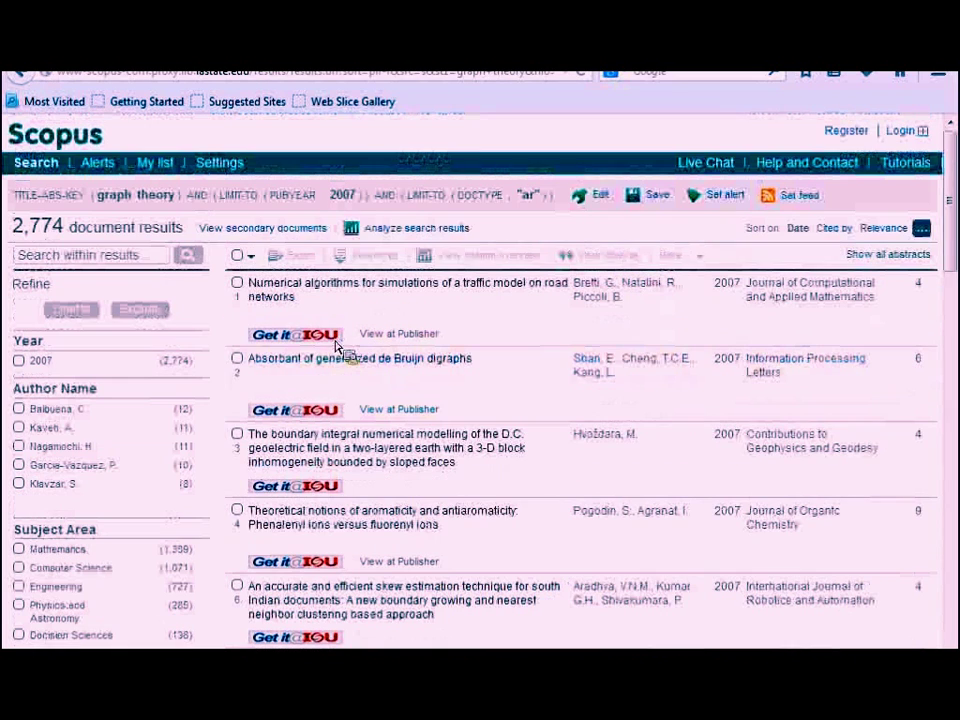
Read through the 'Absorbant of generalized de Bruijn digraphs' record, then return to the list
mouse_move(306, 390)
left_click(302, 365)
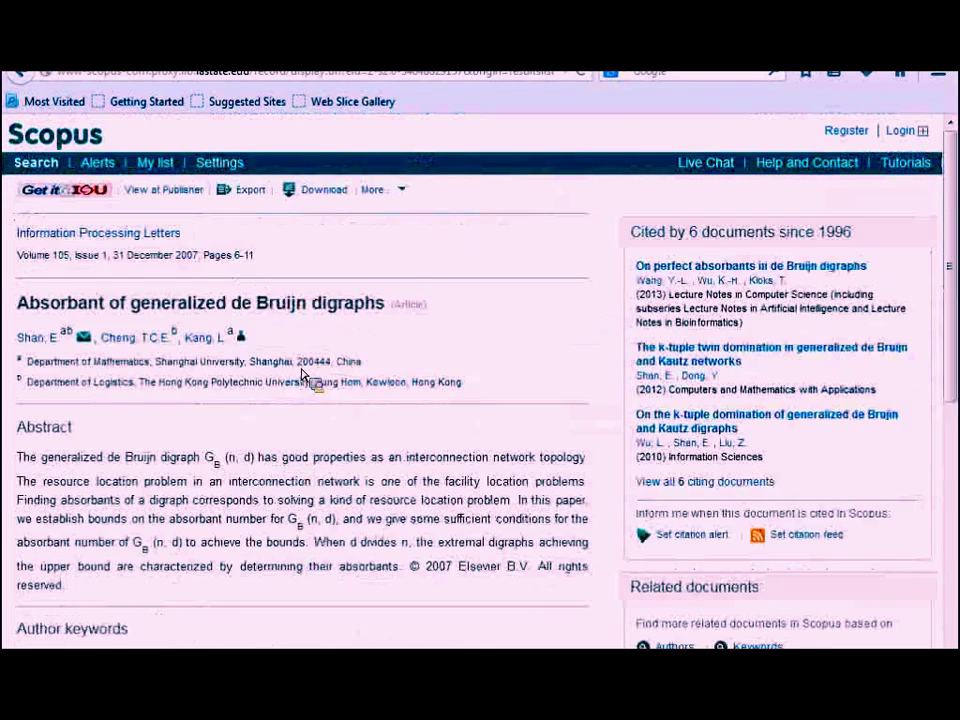
scroll(320, 445, "down", 5)
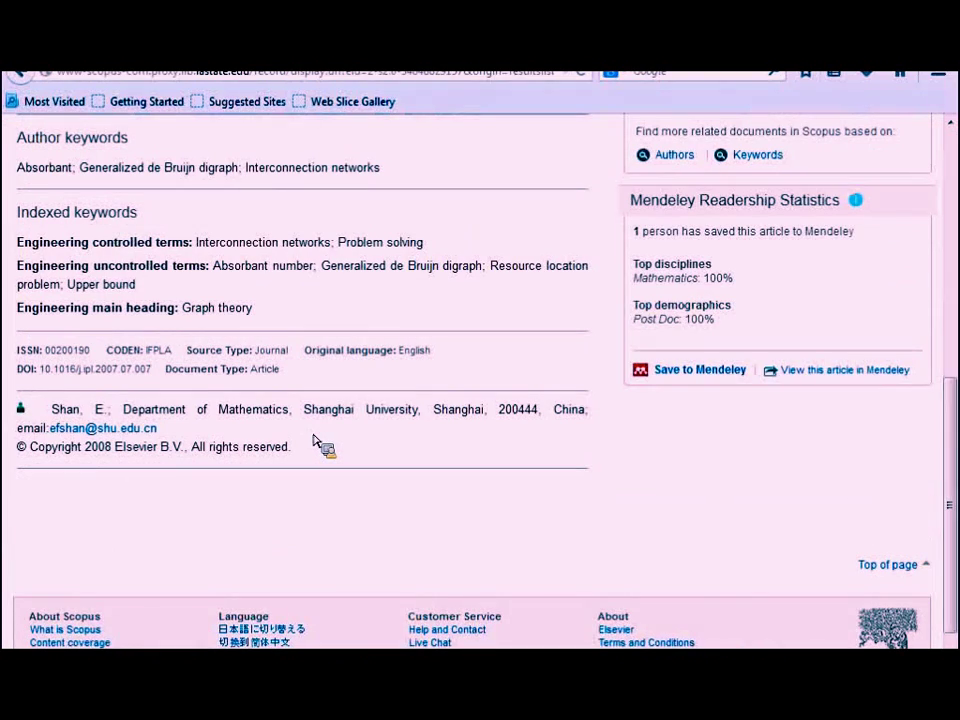
scroll(36, 480, "down", 2)
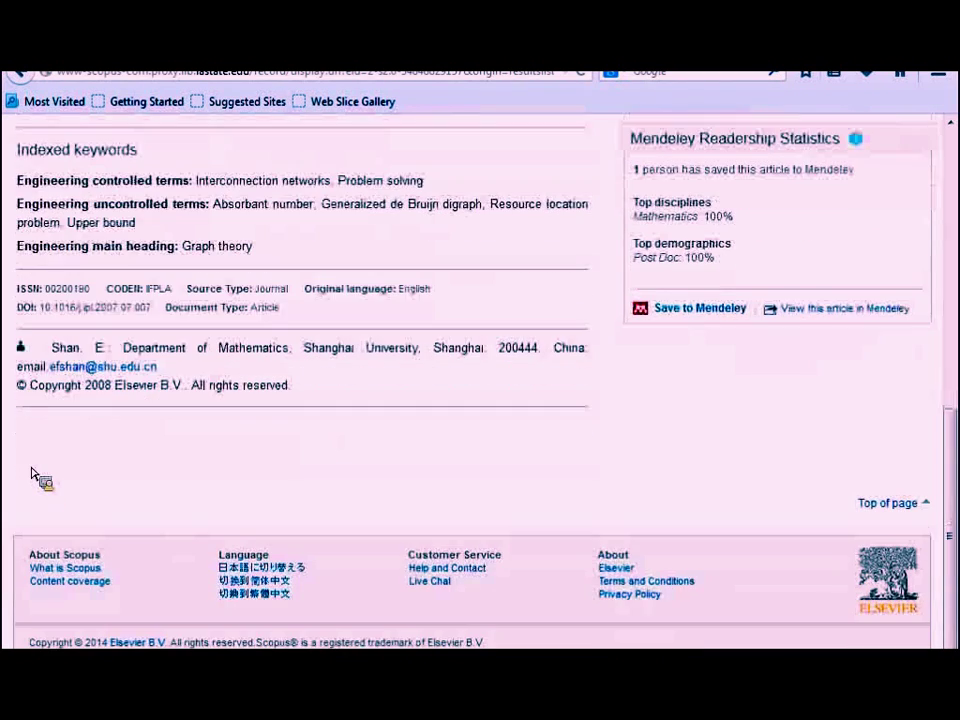
scroll(34, 452, "up", 4)
scroll(40, 443, "up", 2)
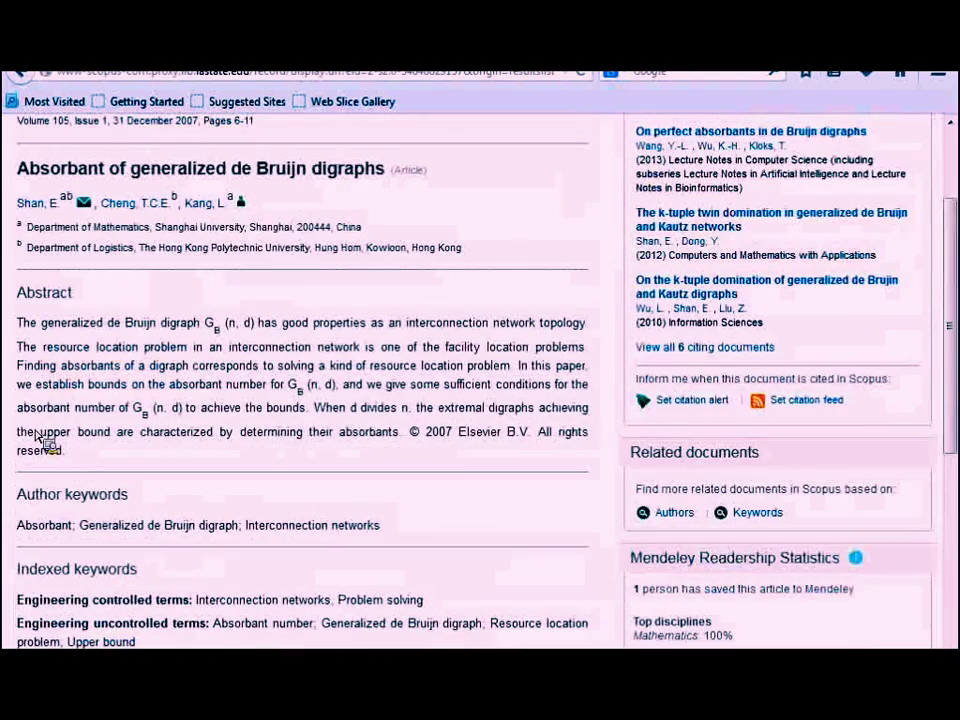
scroll(36, 439, "down", 5)
scroll(36, 439, "up", 5)
scroll(84, 148, "up", 1)
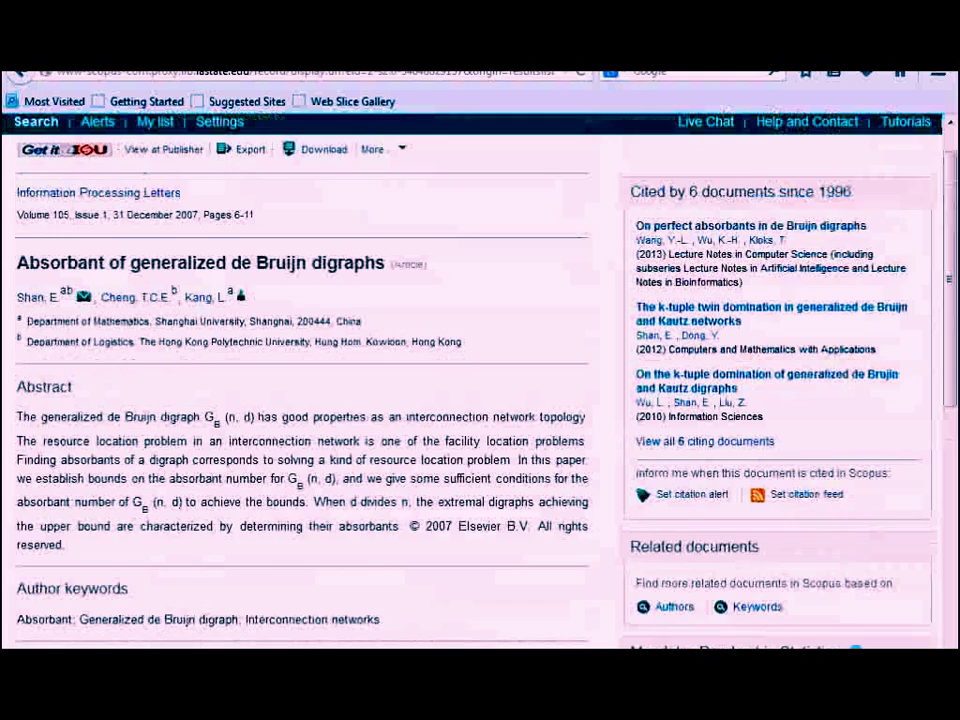
scroll(100, 242, "up", 2)
scroll(92, 355, "down", 5)
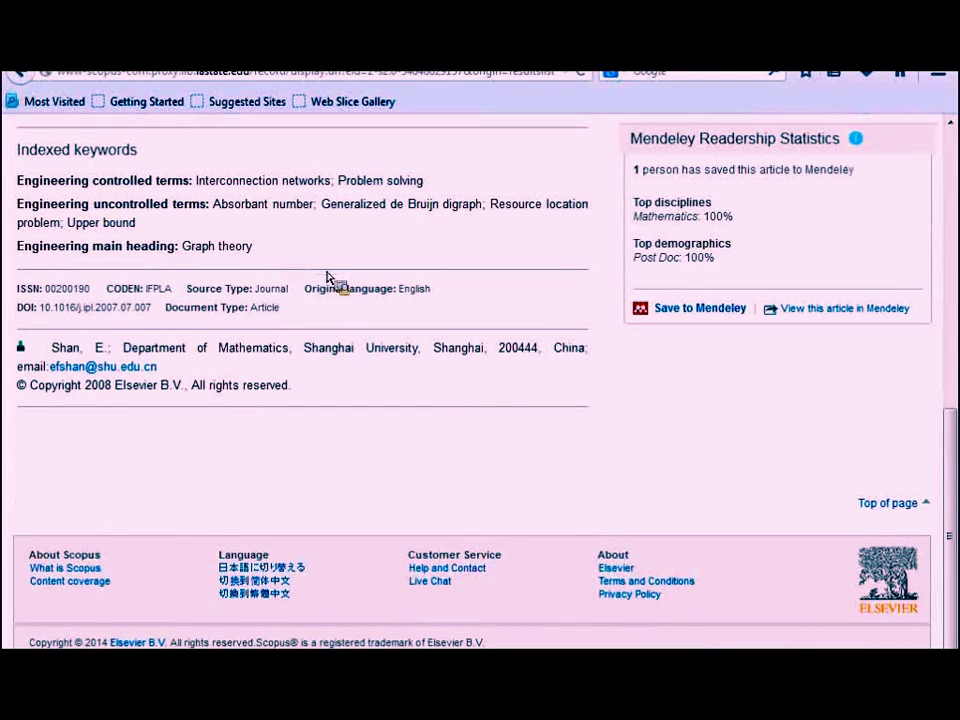
scroll(30, 480, "up", 5)
scroll(60, 407, "down", 5)
left_click(20, 78)
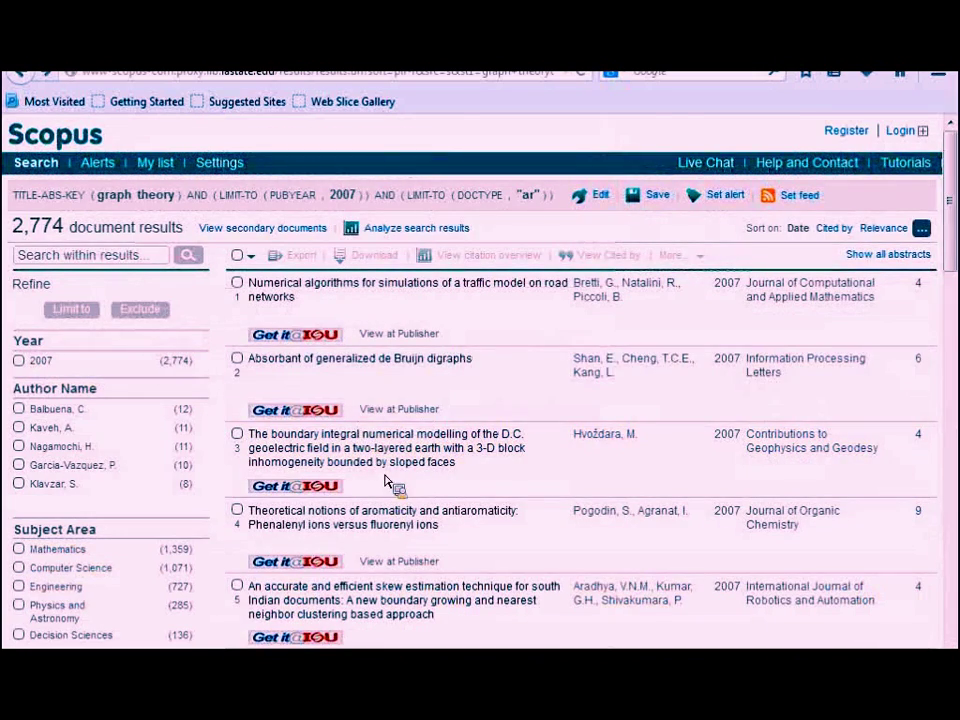
View the 'Cycles passing through prescribed edges in a hypercube' record (18 citations), then return
scroll(390, 590, "down", 4)
left_click(317, 511)
scroll(246, 375, "down", 10)
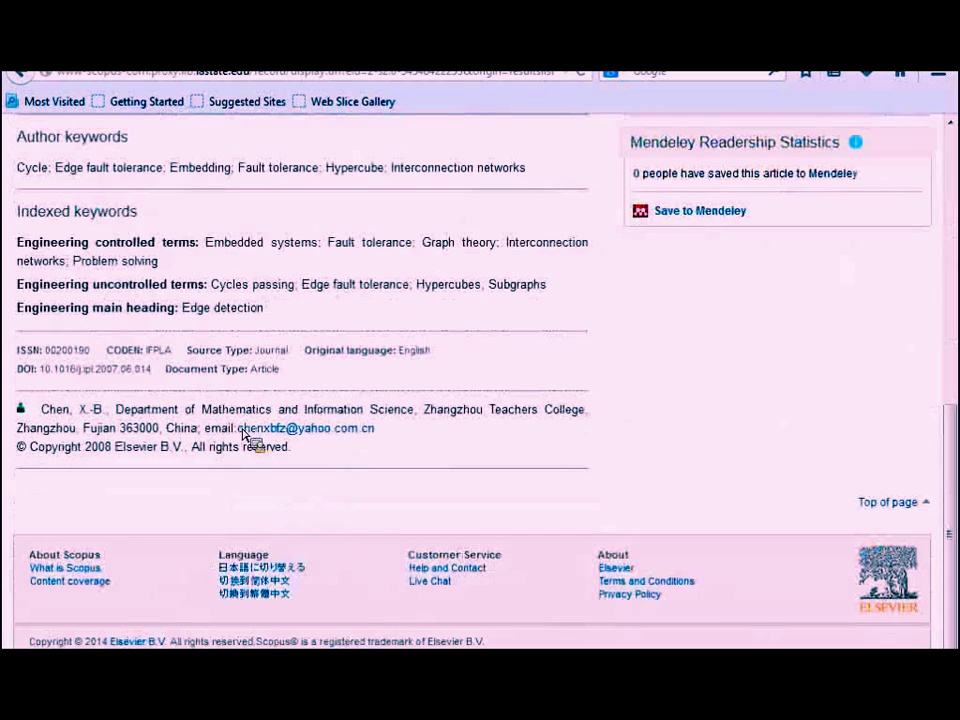
scroll(243, 430, "up", 10)
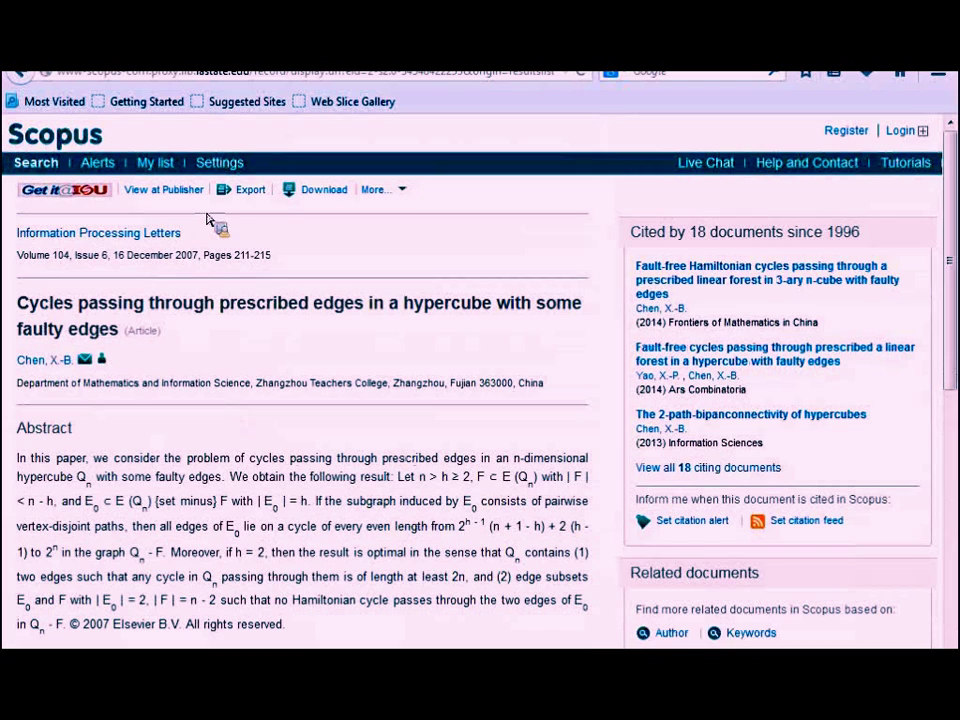
left_click(19, 76)
scroll(358, 260, "up", 2)
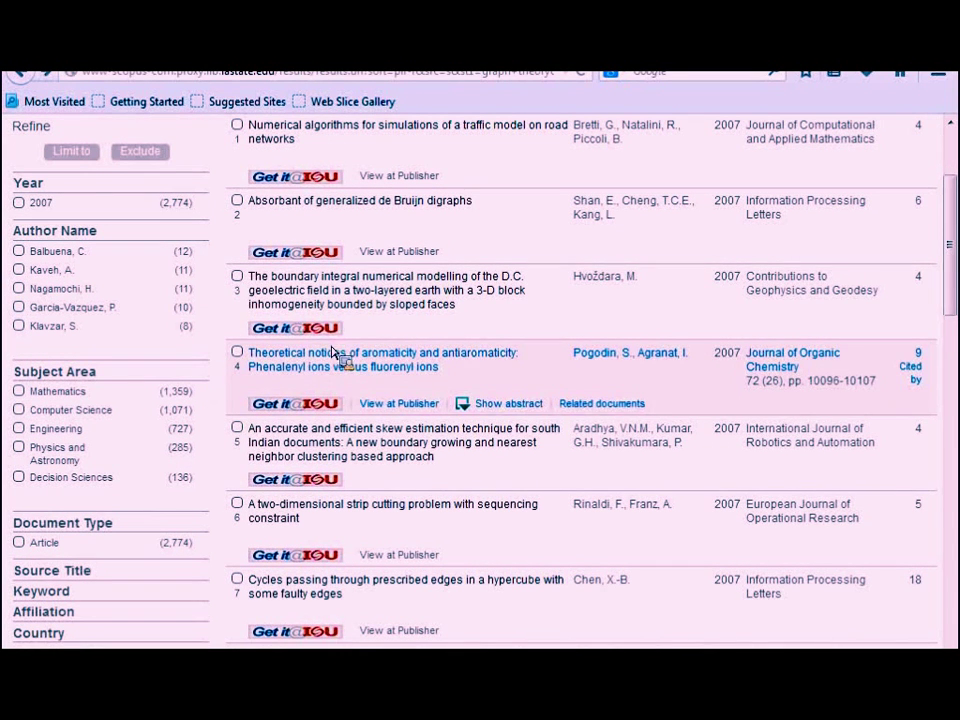
scroll(320, 350, "up", 1)
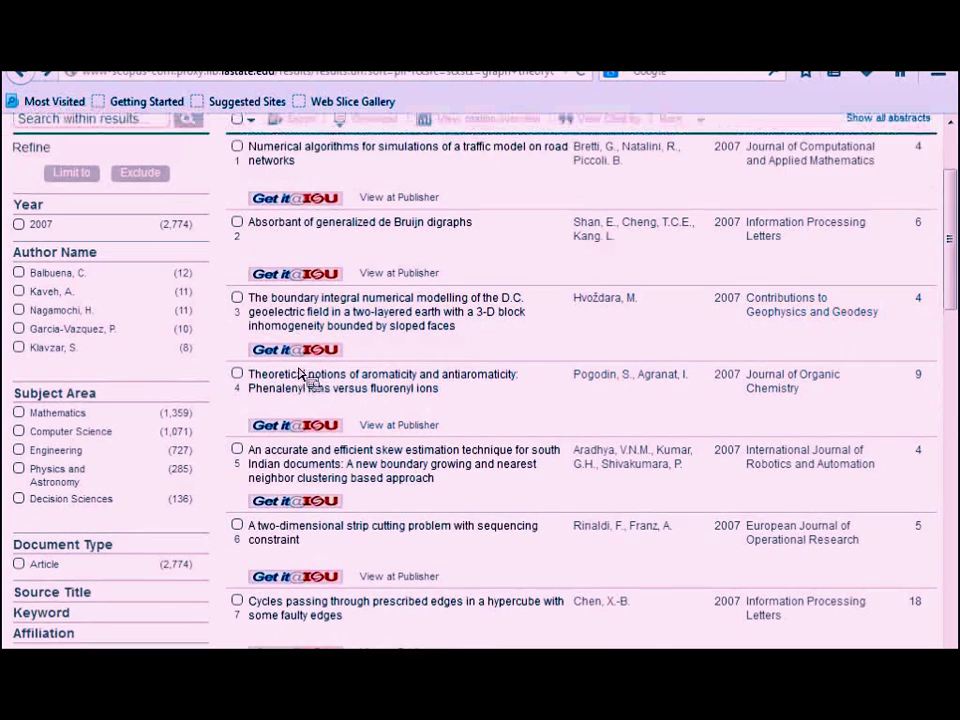
scroll(300, 374, "up", 3)
Select all results on the first page of 2007 graph theory articles
left_click(238, 284)
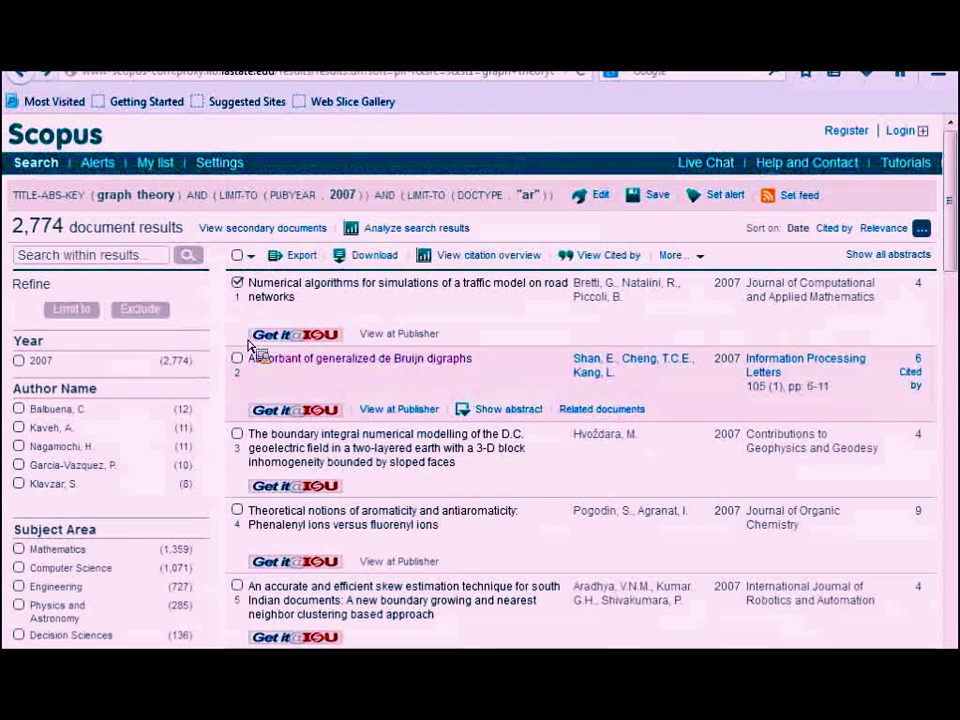
left_click(237, 434)
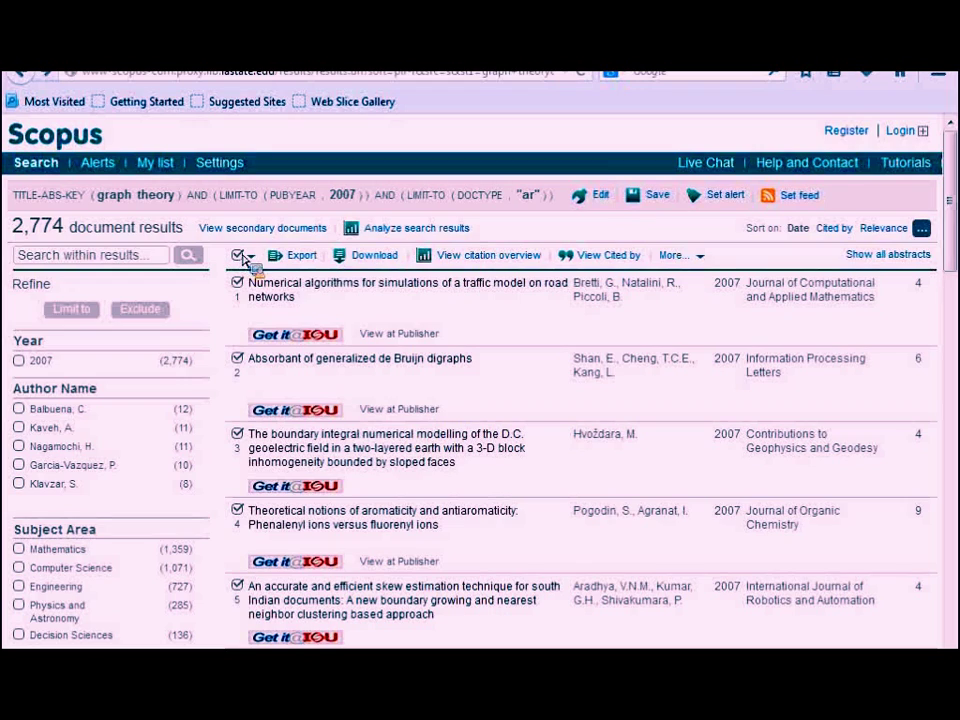
scroll(379, 326, "down", 3)
scroll(364, 321, "up", 3)
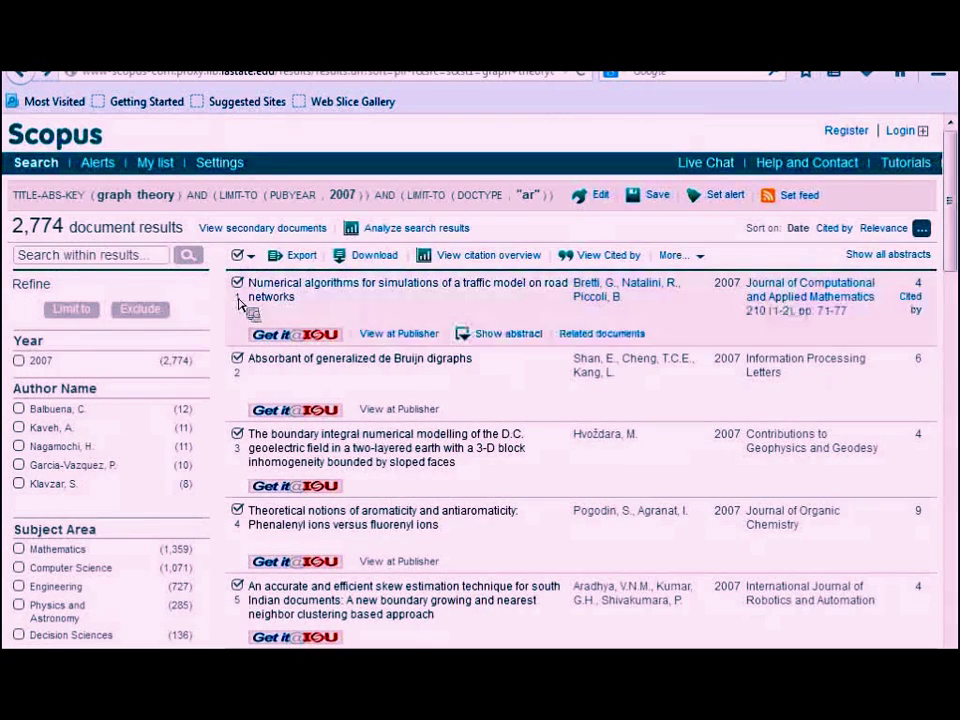
scroll(750, 246, "down", 15)
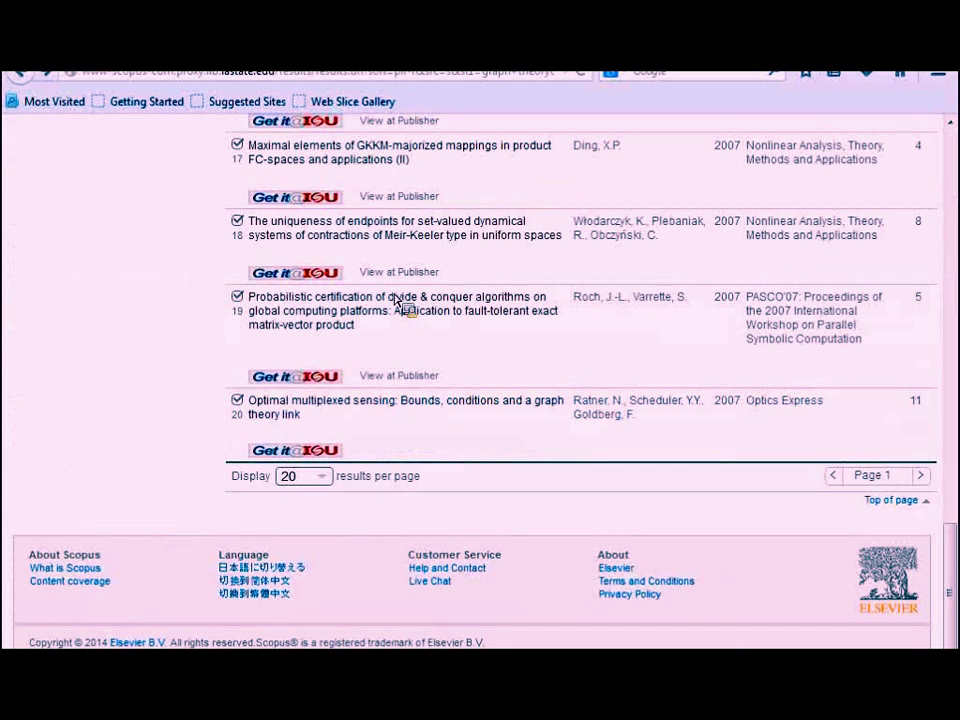
Go to the next page and tick 'Edge-colouring of regular graphs of large degree'
left_click(921, 476)
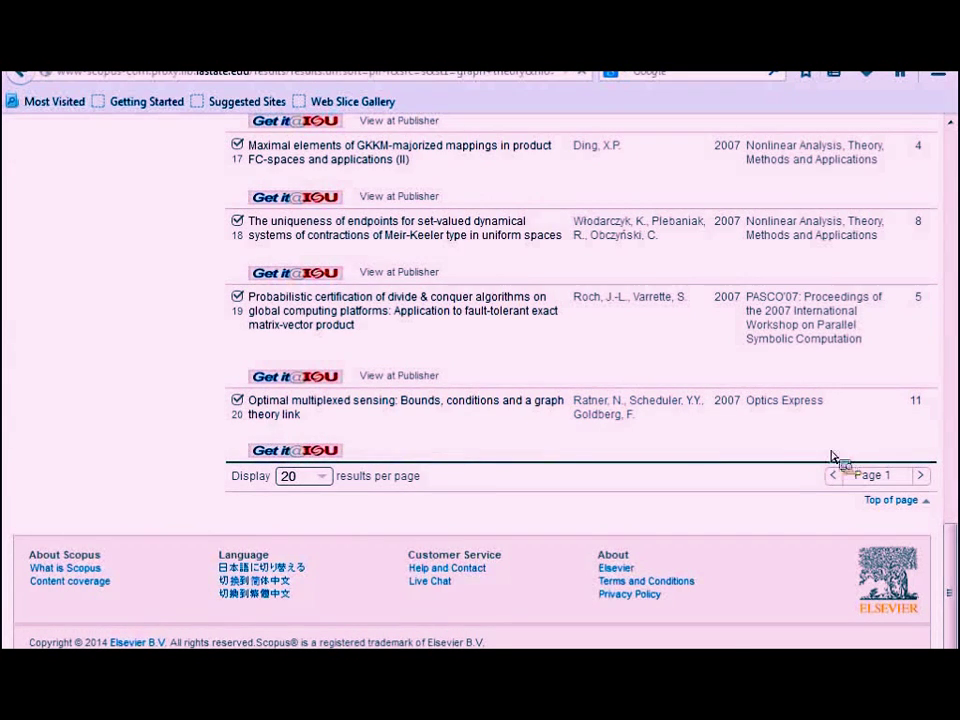
scroll(311, 290, "down", 3)
left_click(238, 403)
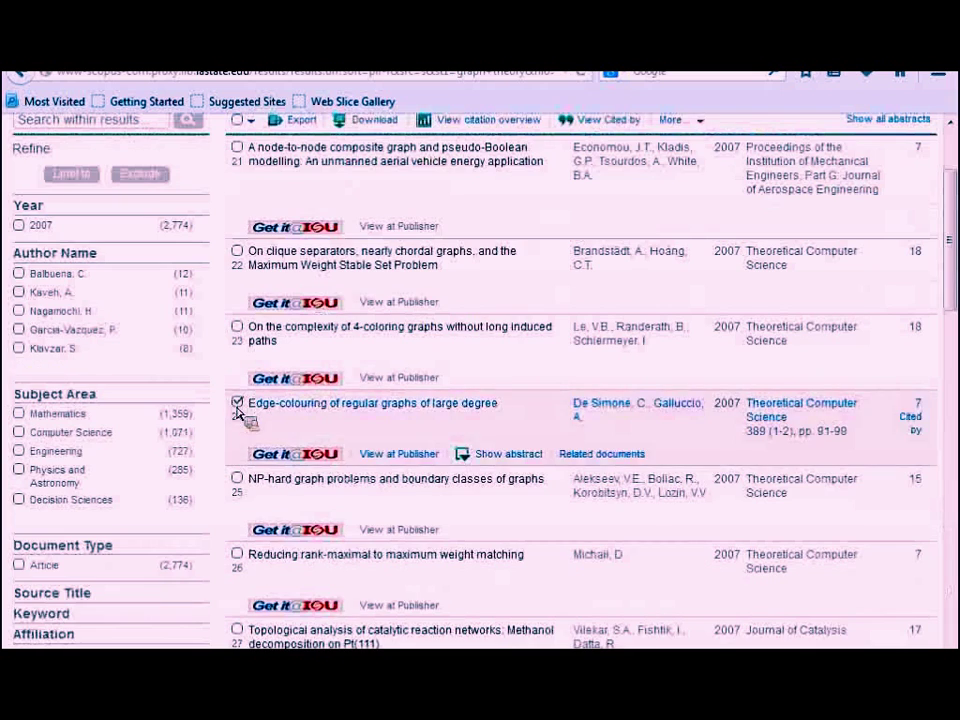
scroll(240, 410, "up", 3)
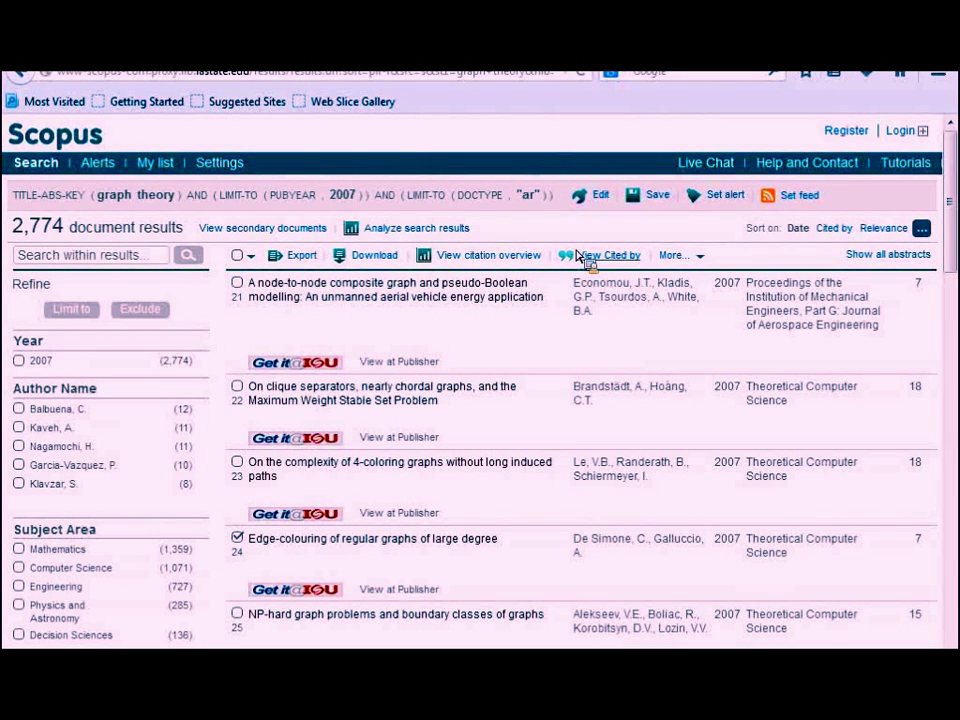
Open and close the More… actions menu for the marked results
left_click(689, 263)
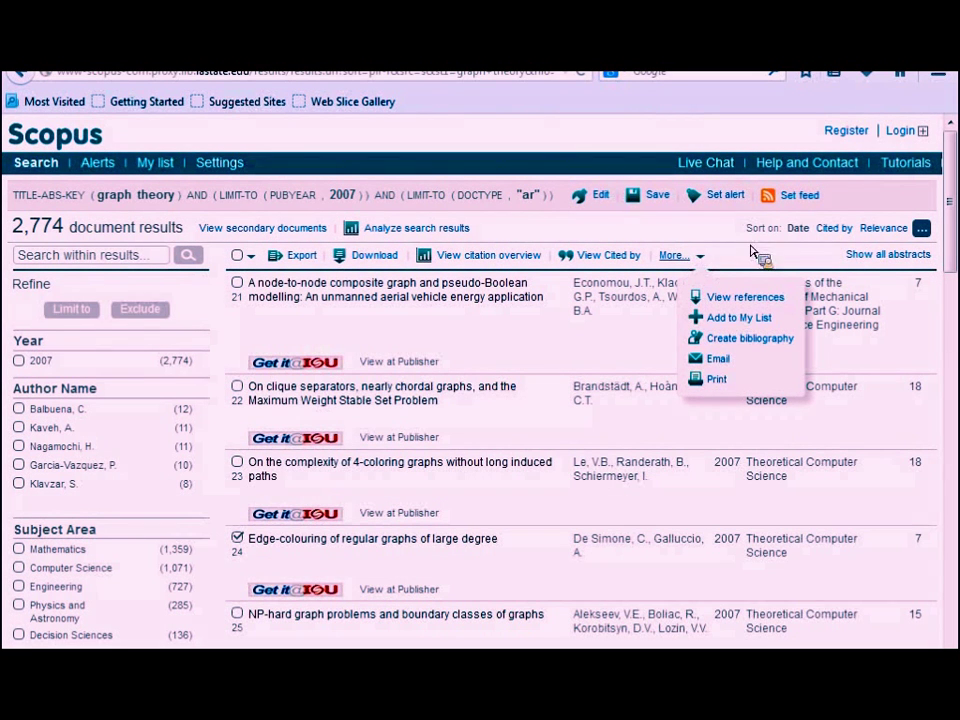
left_click(689, 263)
left_click(681, 257)
left_click(578, 232)
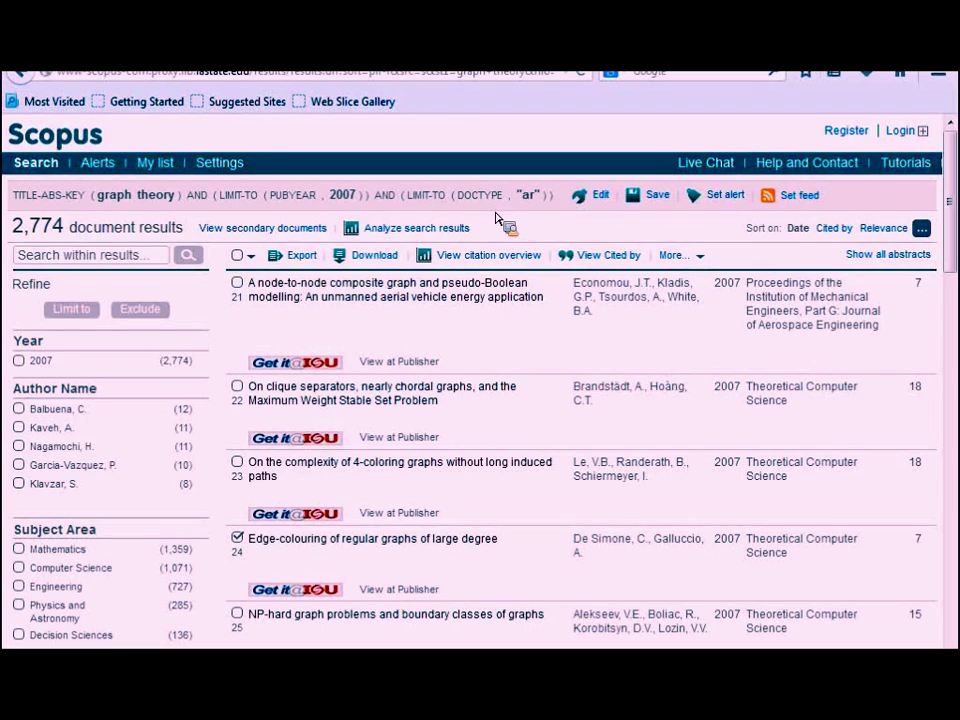
scroll(242, 272, "down", 6)
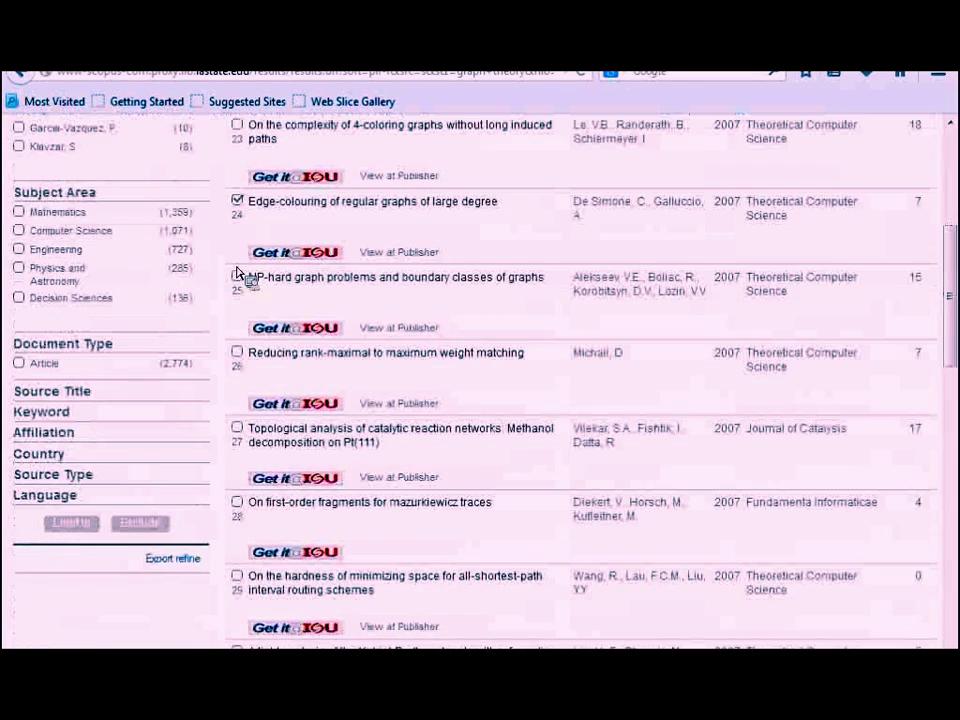
scroll(238, 272, "up", 6)
scroll(238, 271, "up", 1)
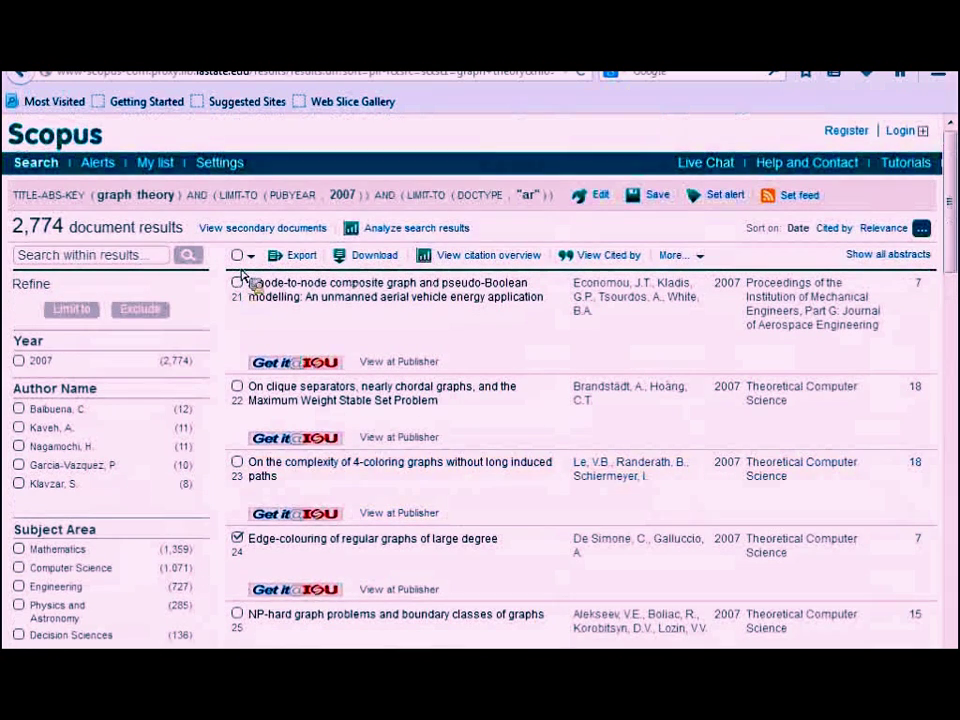
Search documents for frogs and tick the first of the 63,705 results
left_click(36, 163)
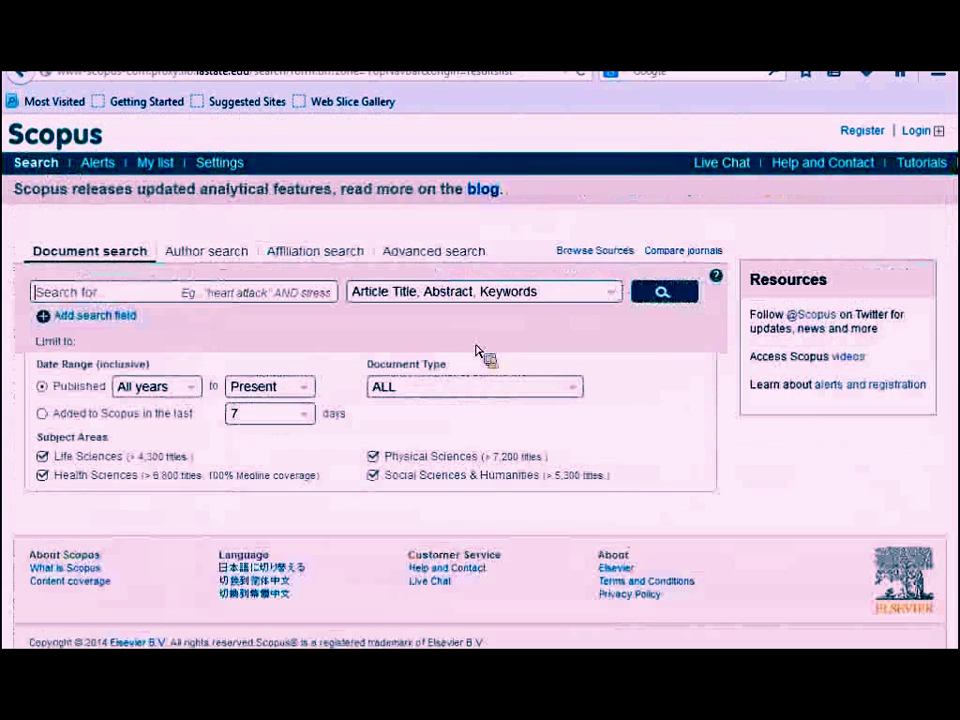
left_click(215, 299)
type("fe")
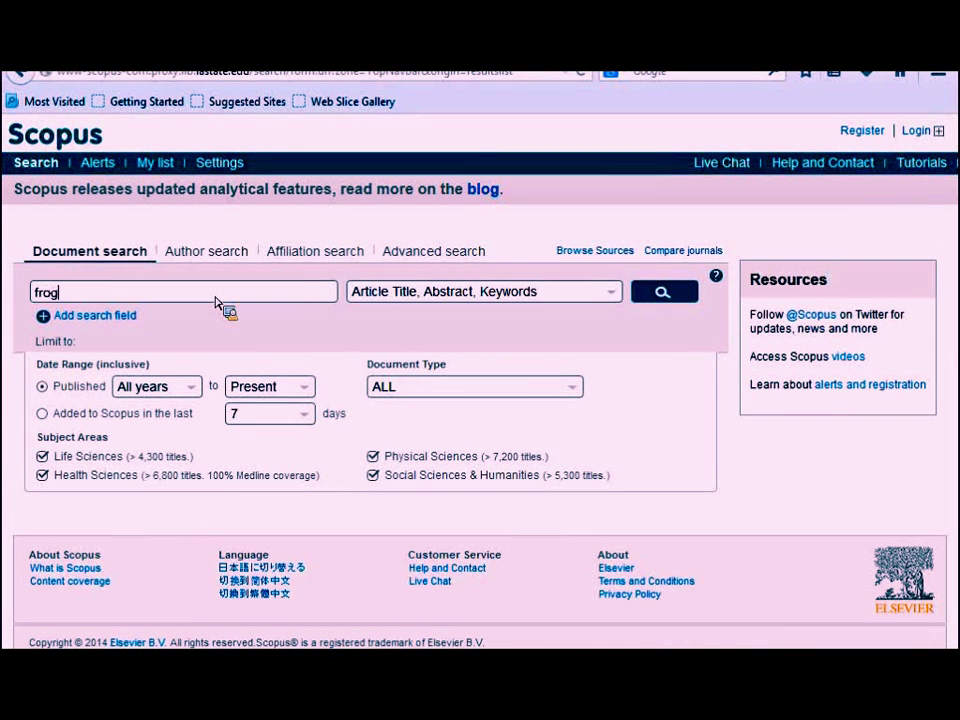
key("Return")
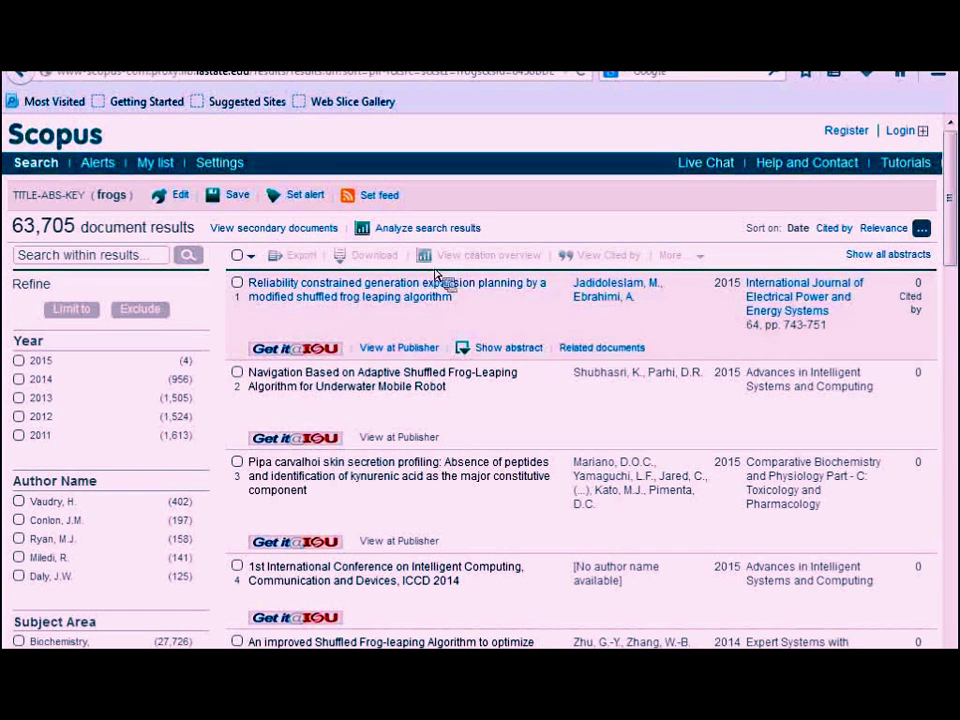
left_click(237, 284)
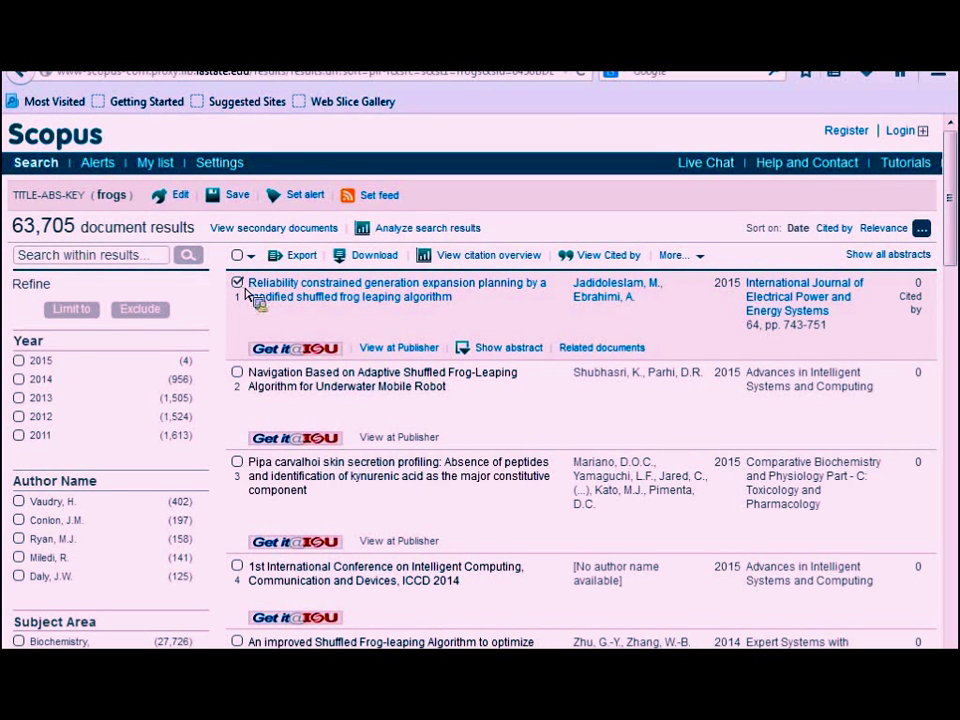
Open the shuffled frog leaping algorithm article's record and highlight its 0 citations
left_click(922, 229)
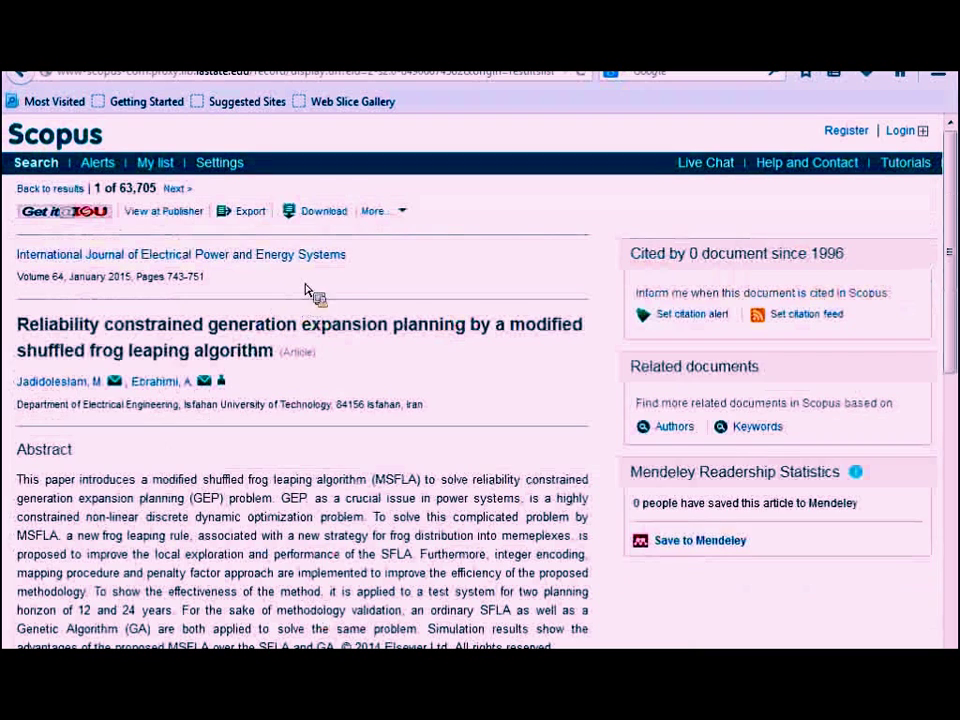
left_click_drag(648, 253, 797, 262)
scroll(806, 275, "down", 2)
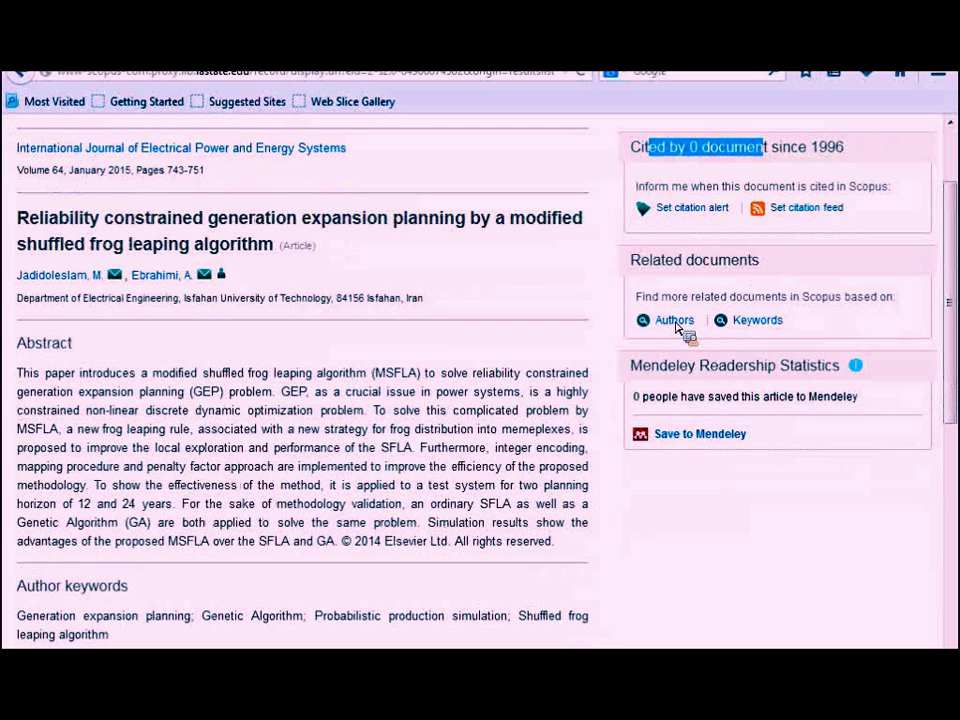
left_click(757, 324)
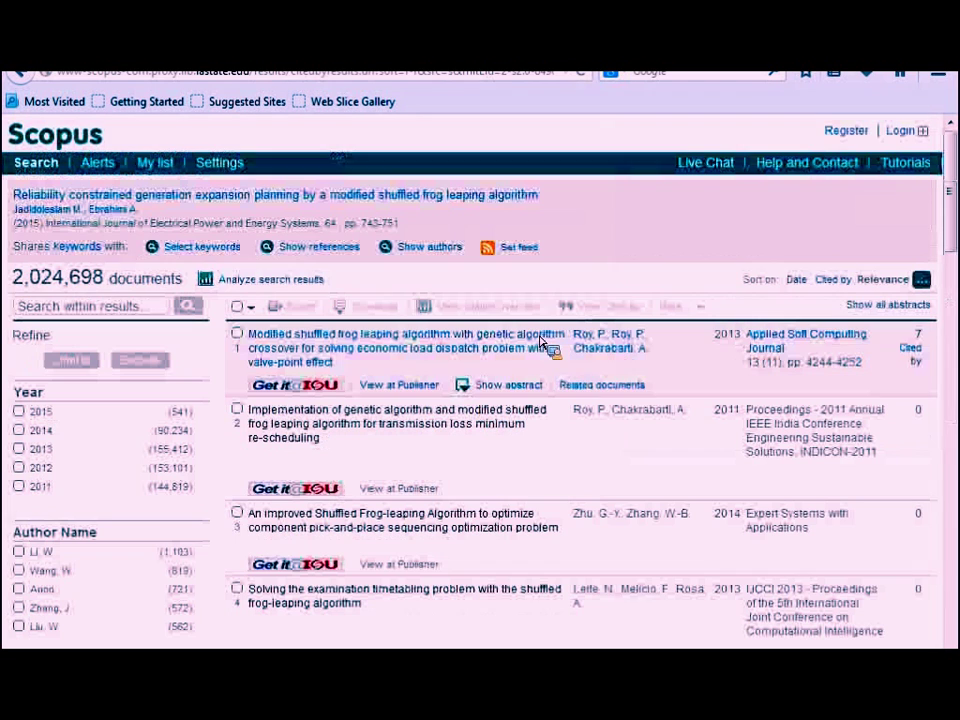
left_click(16, 76)
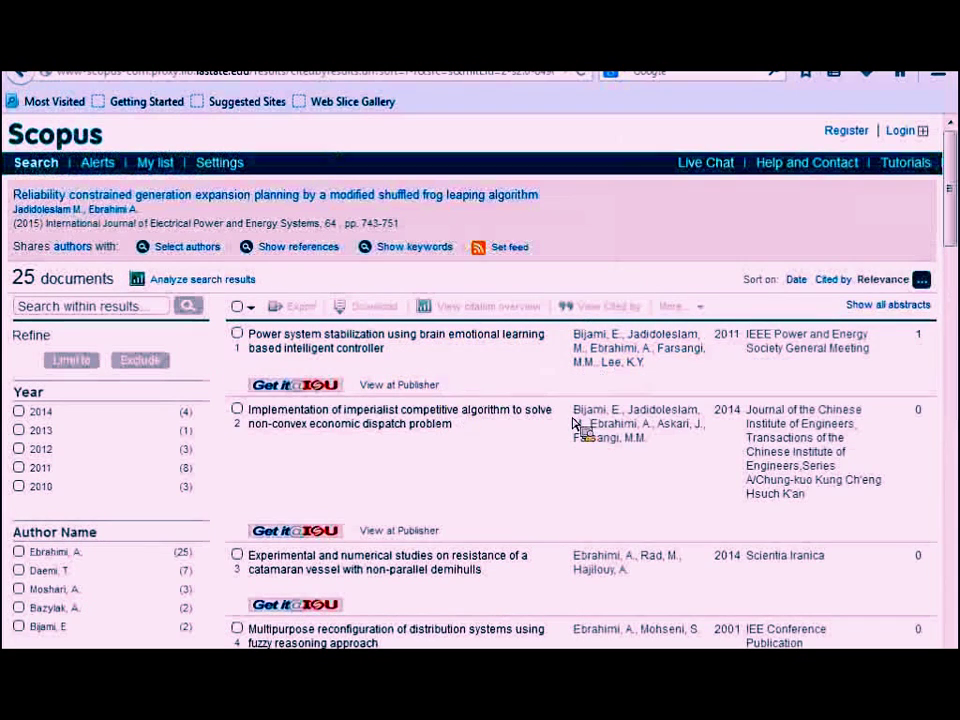
mouse_move(495, 411)
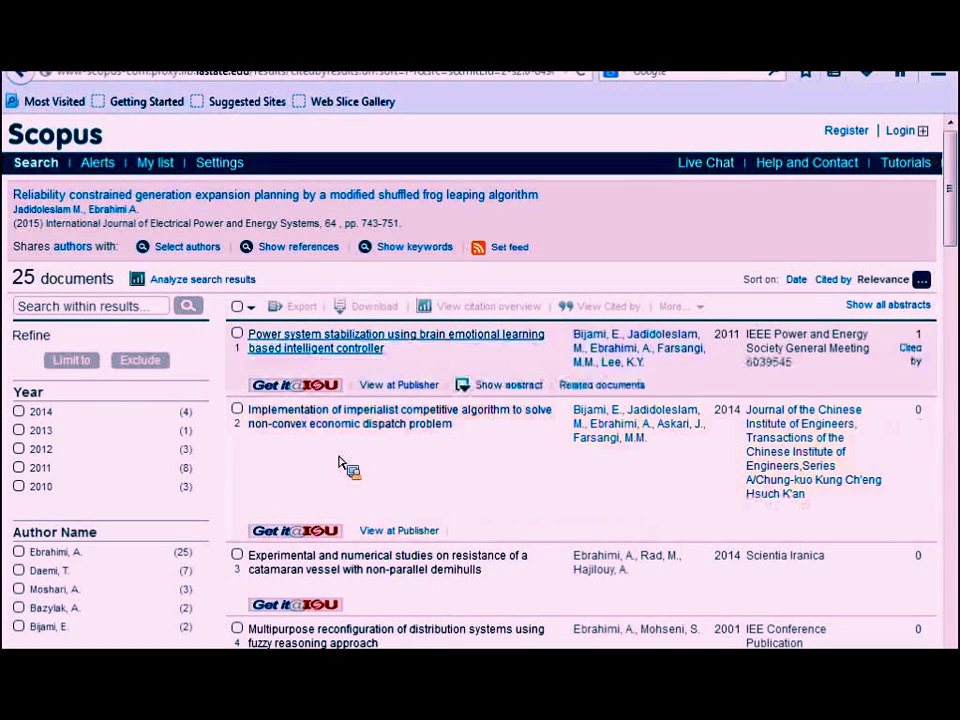
left_click(30, 80)
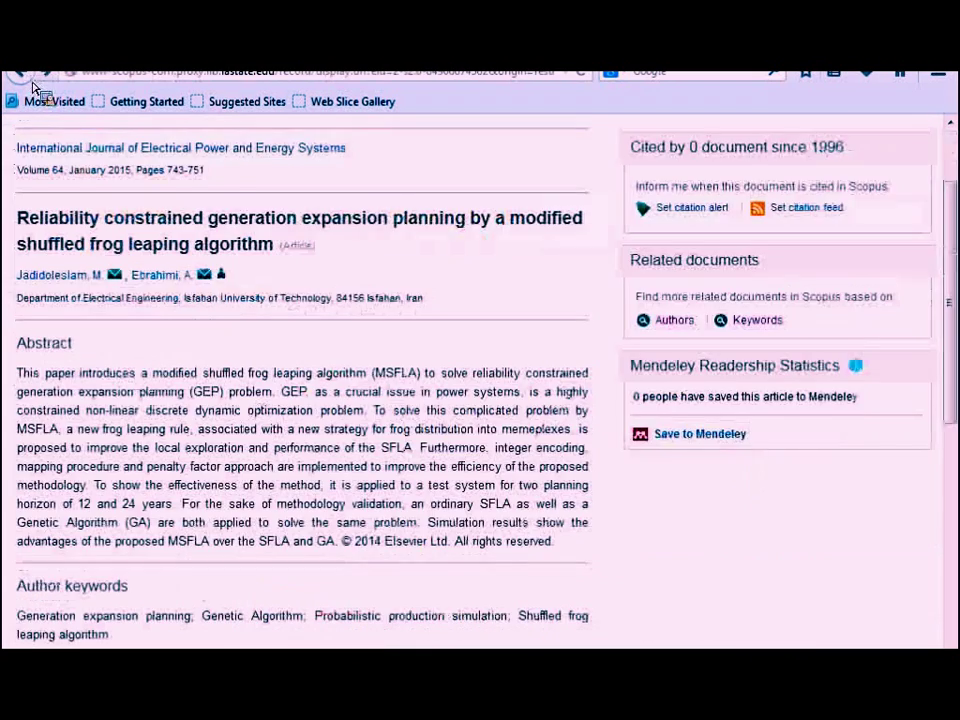
scroll(560, 300, "down", 3)
scroll(643, 272, "up", 4)
scroll(643, 272, "up", 1)
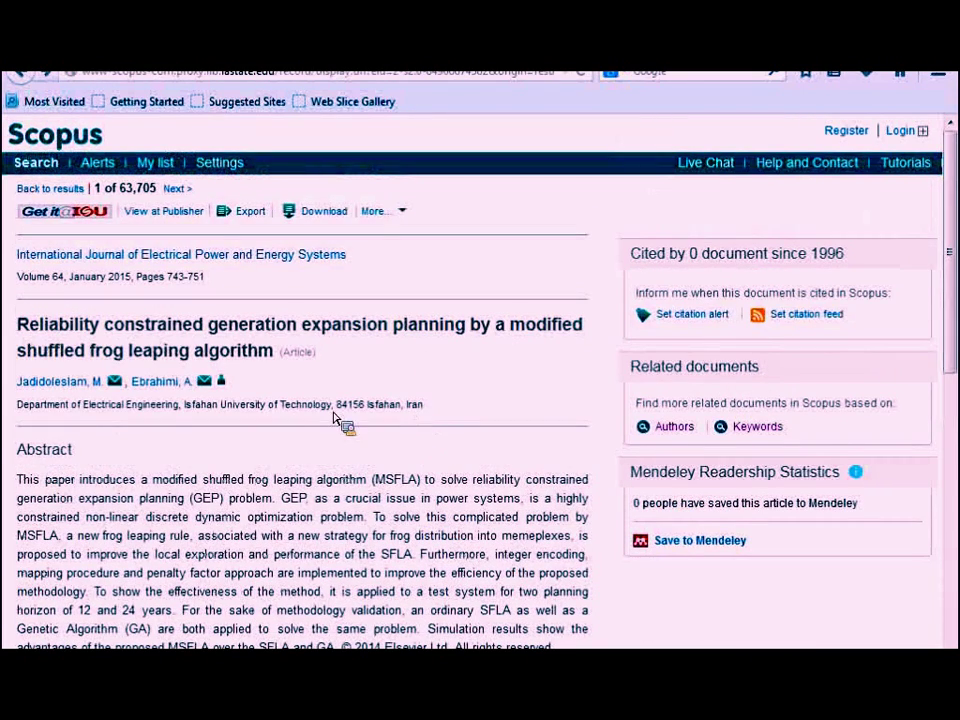
Go back to the frogs results and tick results 2, 3 and 4
left_click(20, 74)
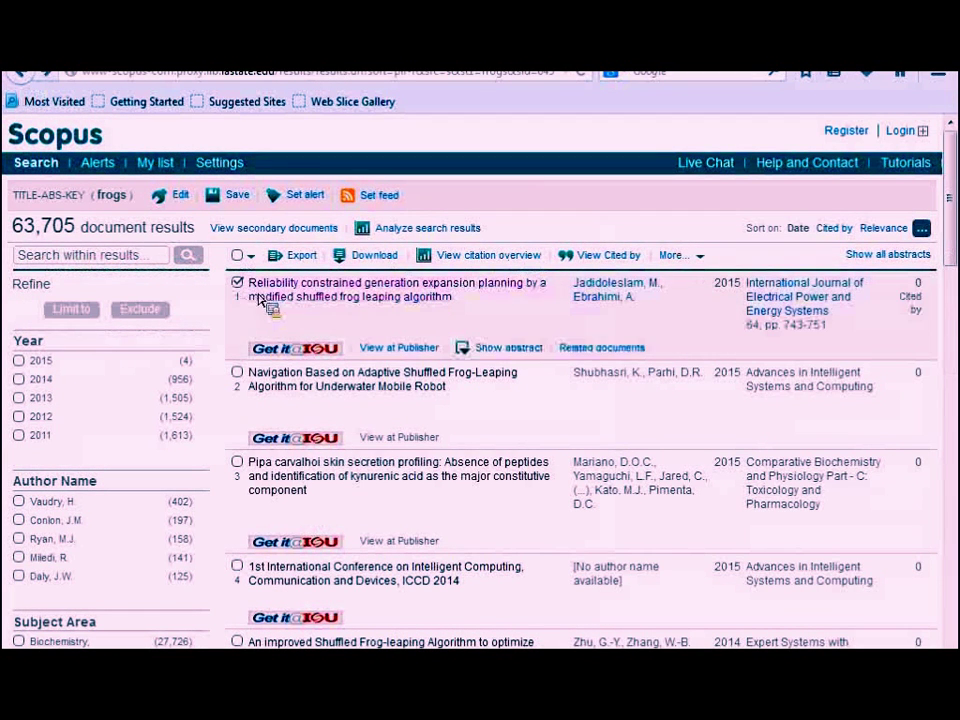
left_click(239, 372)
left_click(237, 462)
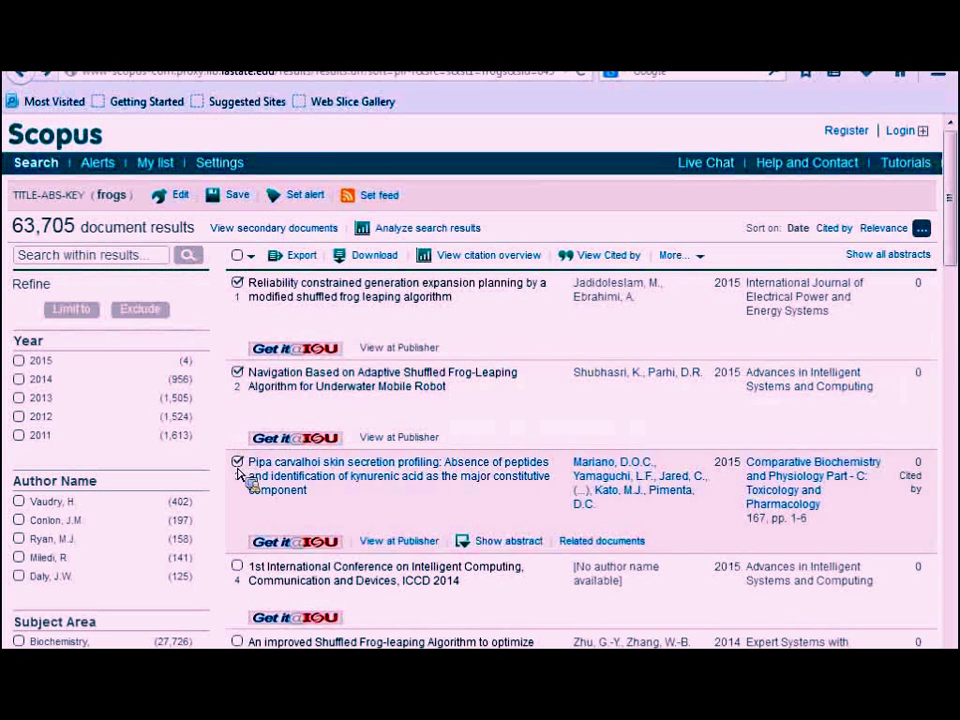
left_click(237, 566)
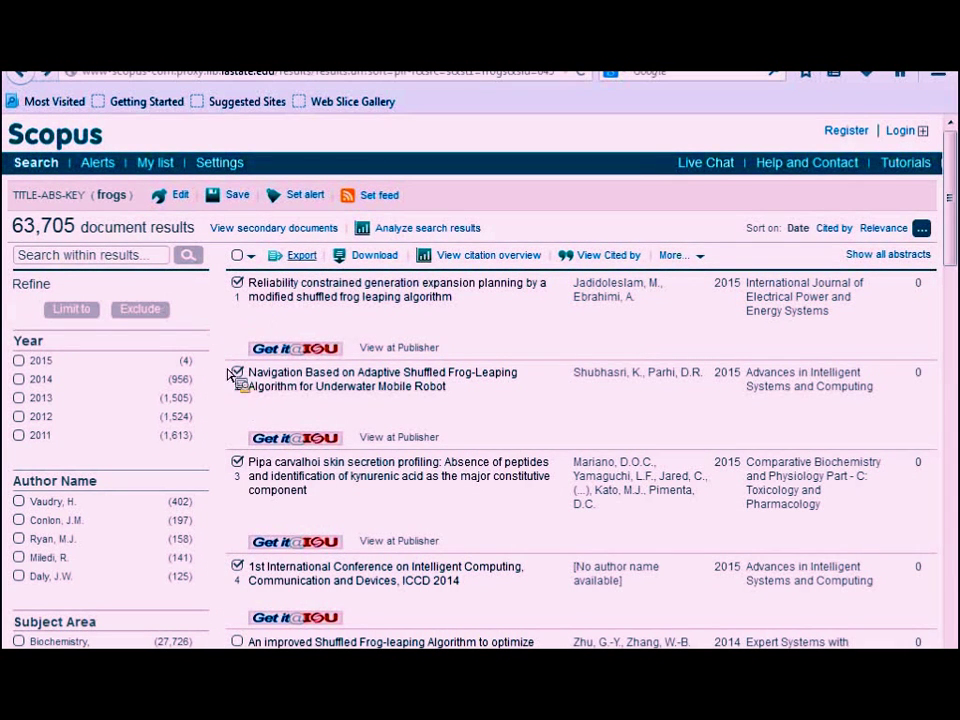
Export the ticked frog records in RIS format with citations and abstract information
left_click(314, 259)
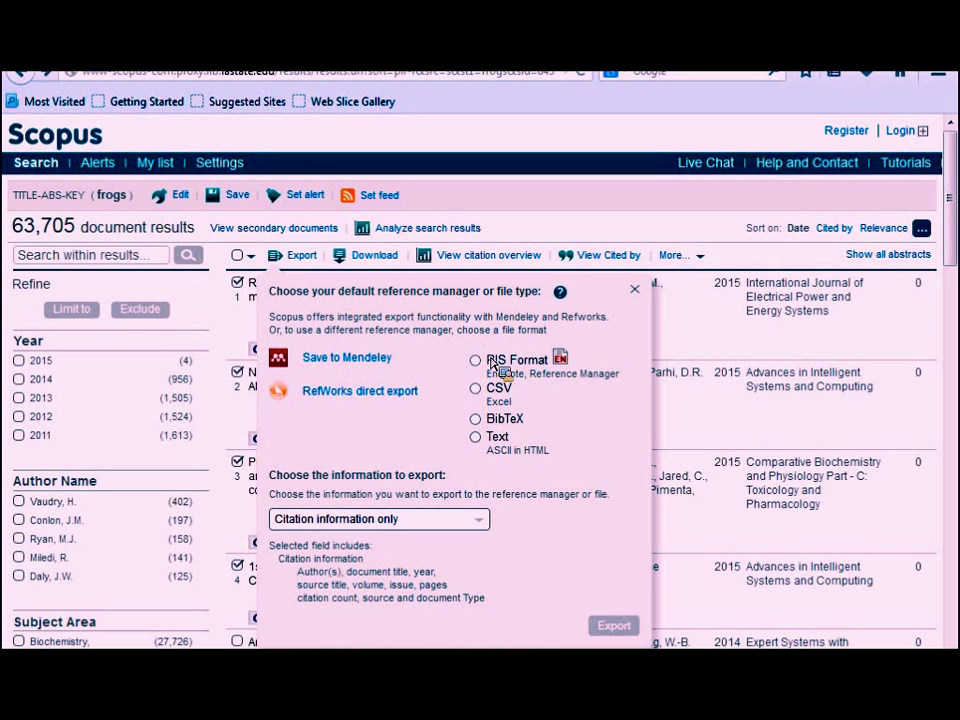
left_click(478, 421)
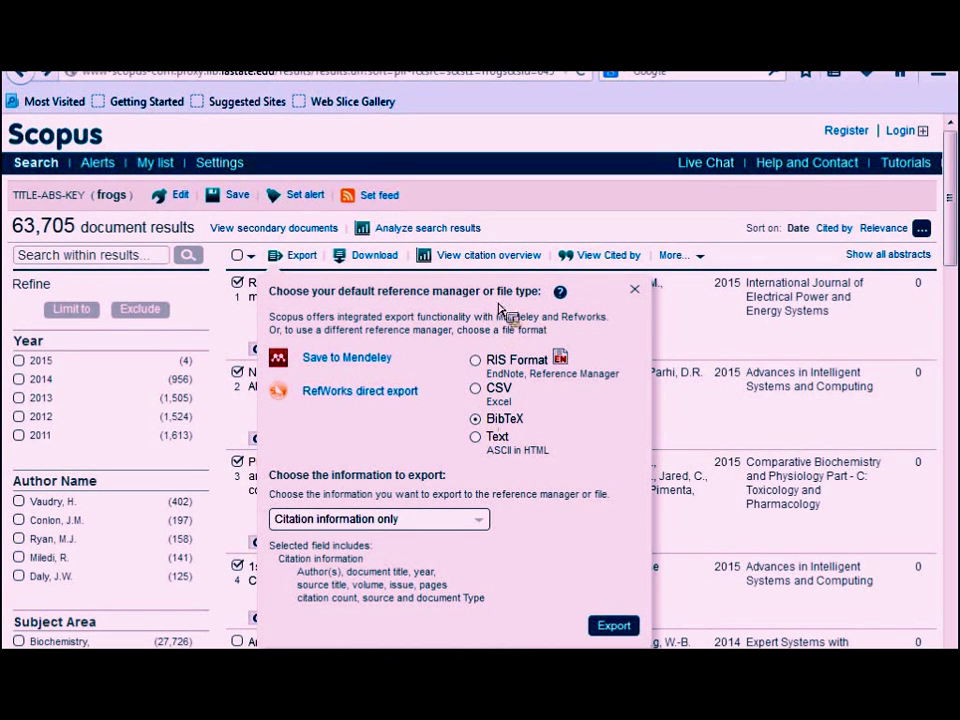
left_click(476, 361)
left_click_drag(486, 374, 527, 385)
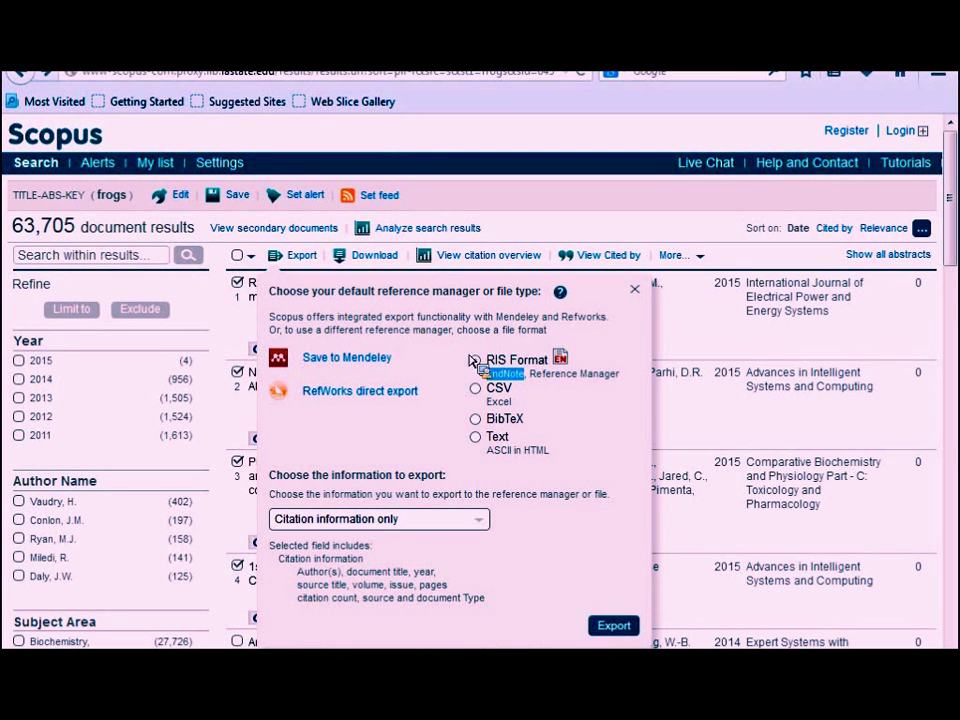
left_click(456, 514)
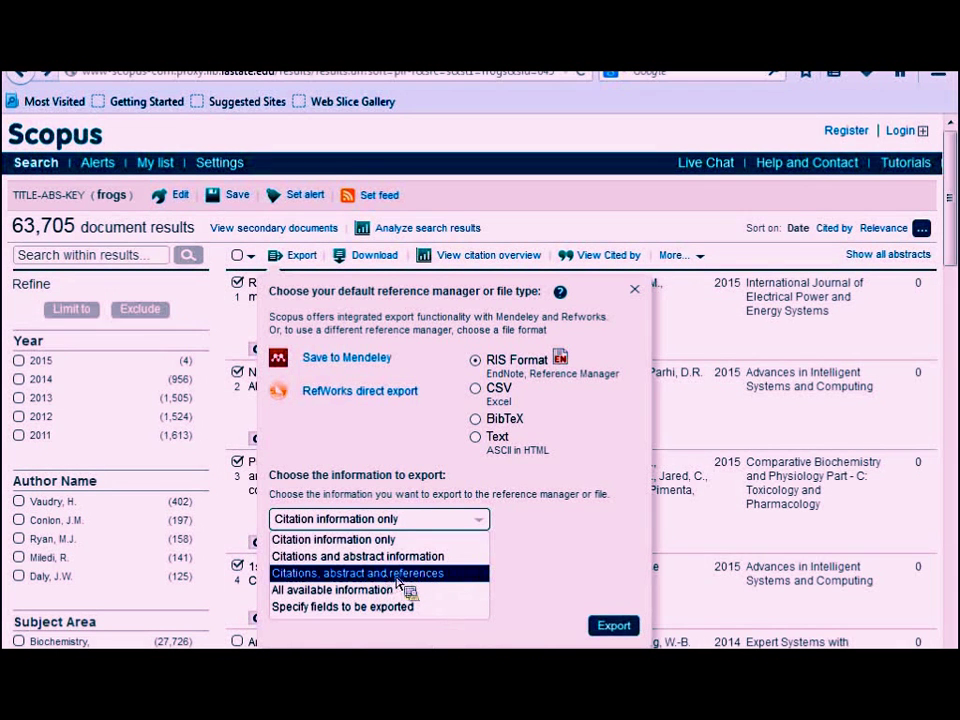
key("Up")
key("Return")
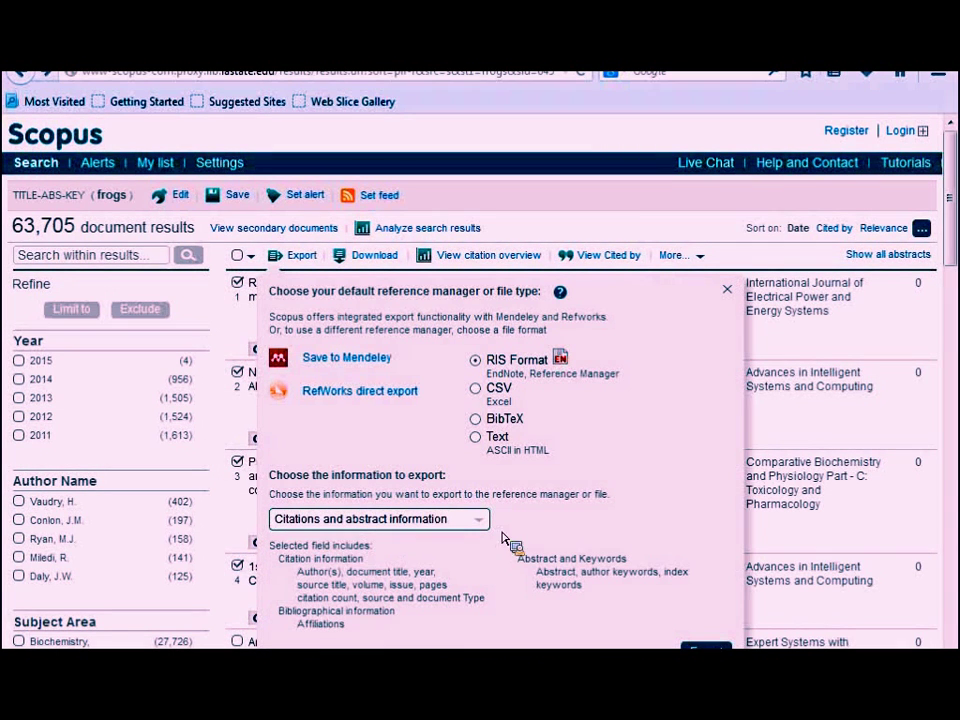
left_click(707, 646)
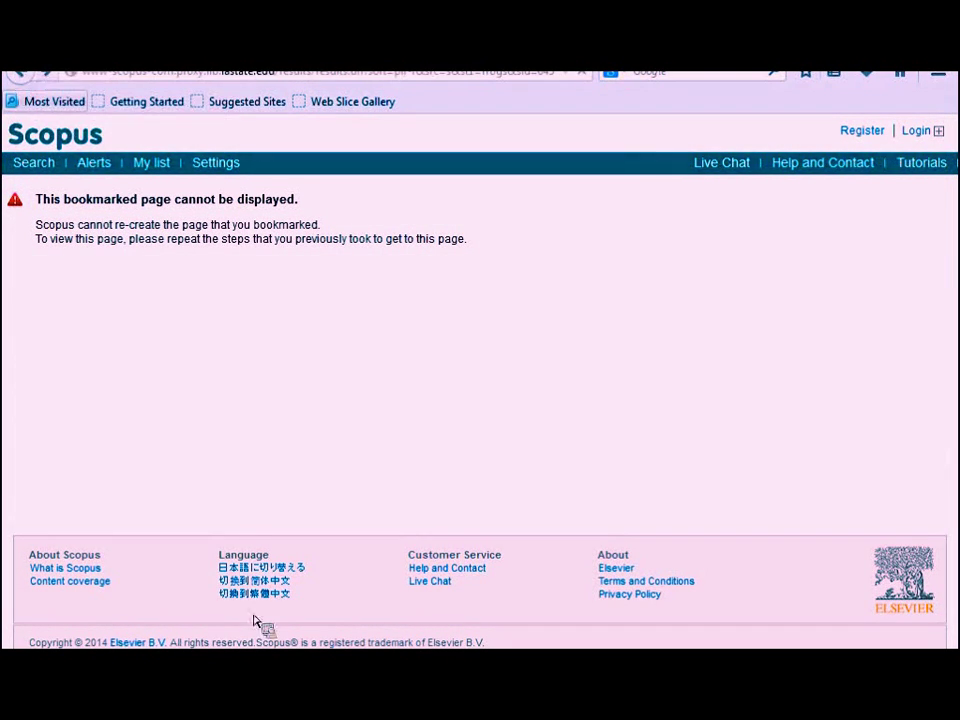
Switch back to the frogs results and retry Export for the four ticked records
key("alt+Tab")
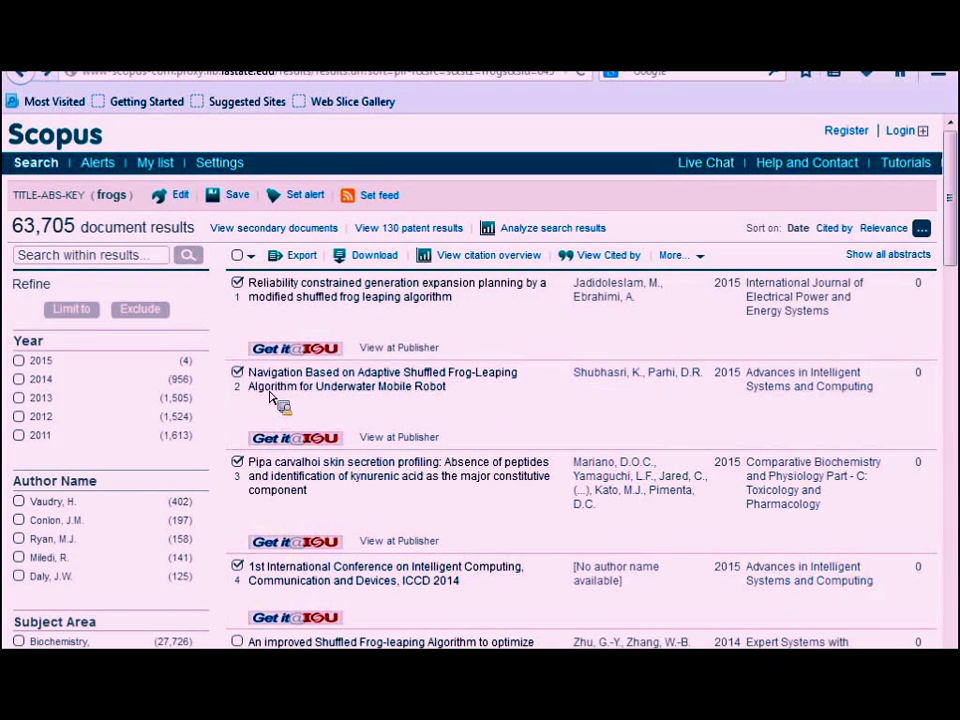
left_click(318, 265)
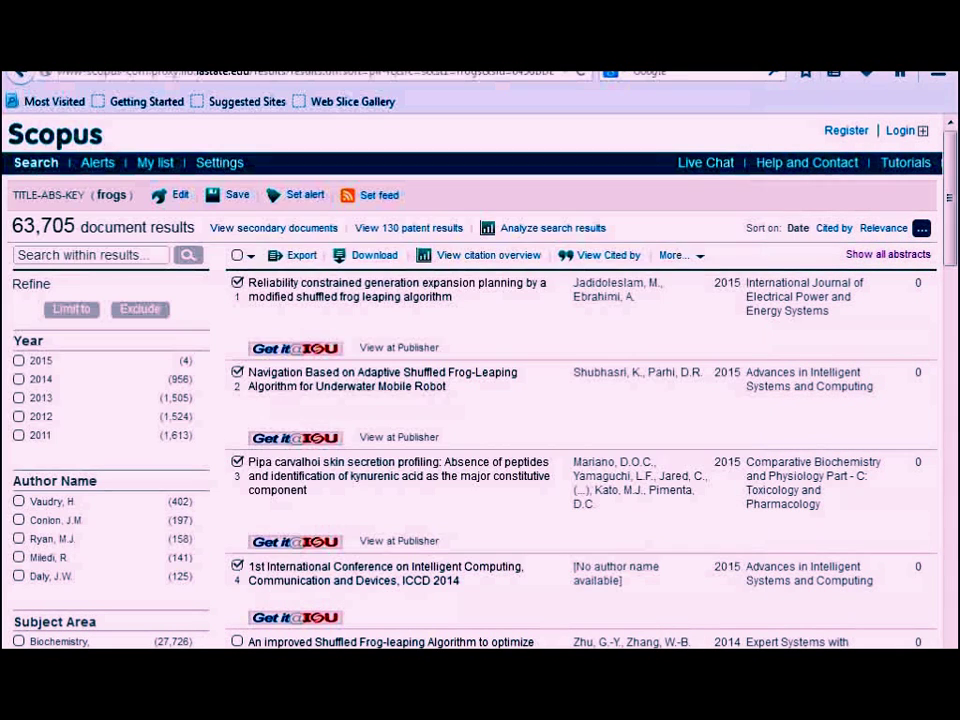
left_click(388, 259)
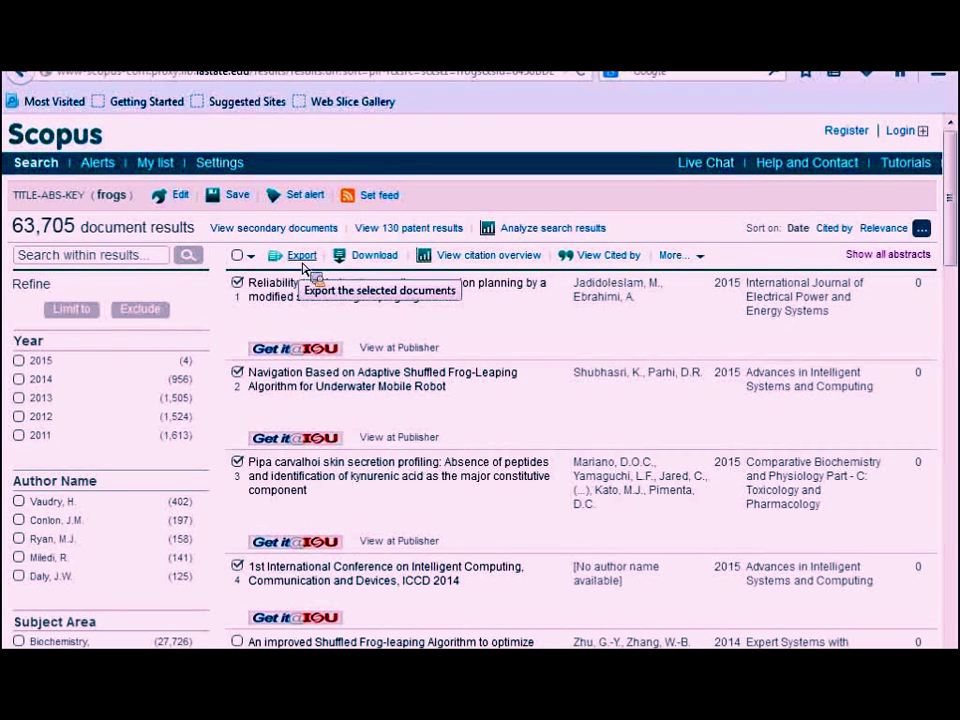
Export the ticked records as RIS and save scopus.ris to downloads
left_click(302, 258)
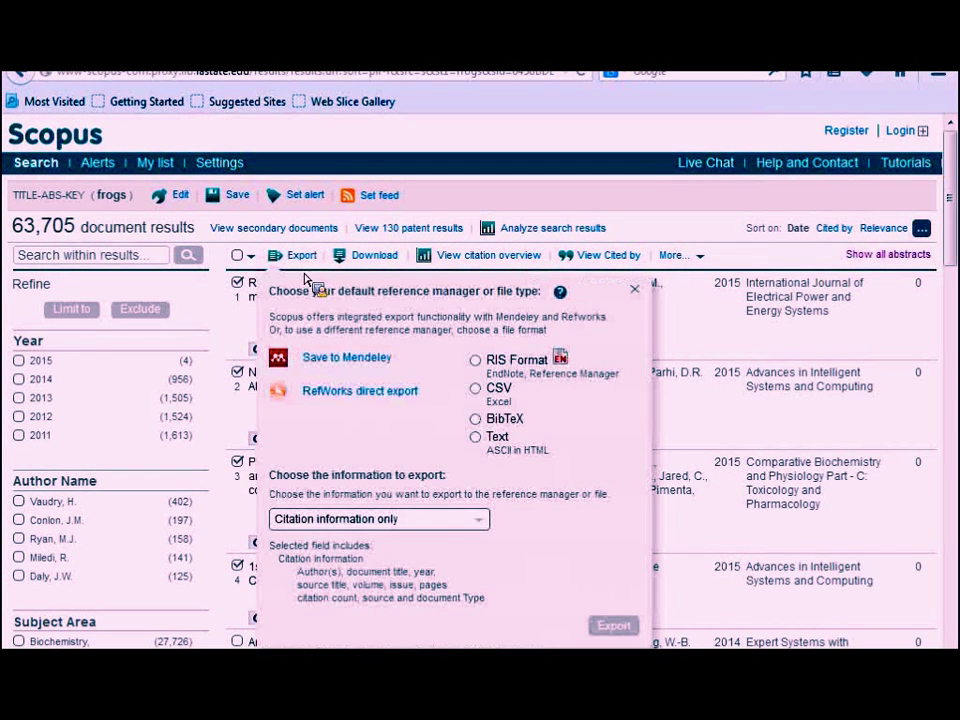
left_click(475, 360)
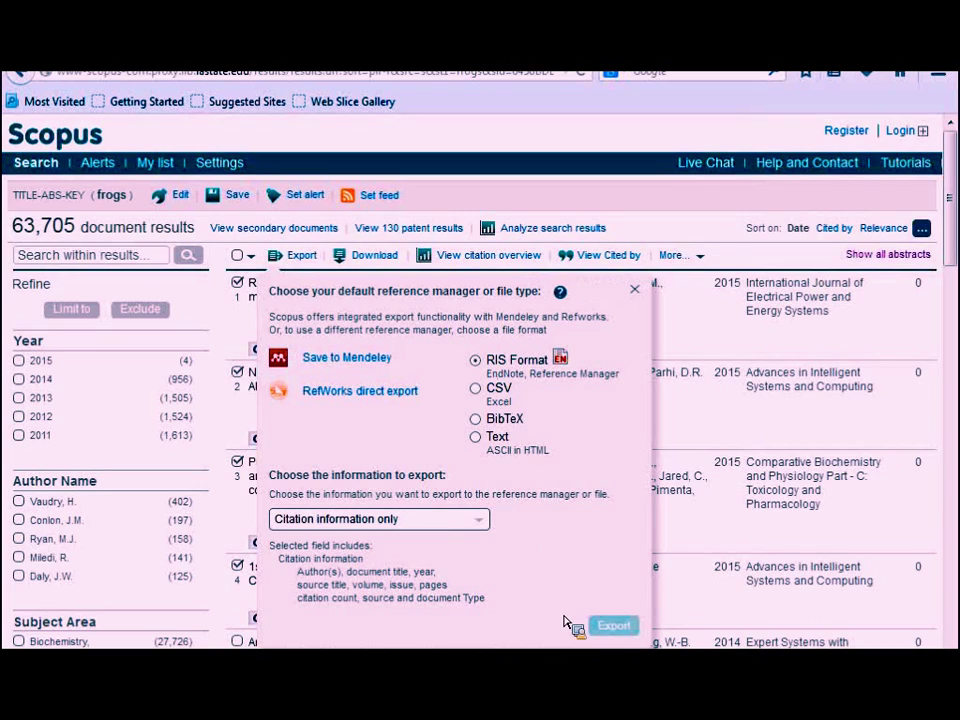
left_click(598, 628)
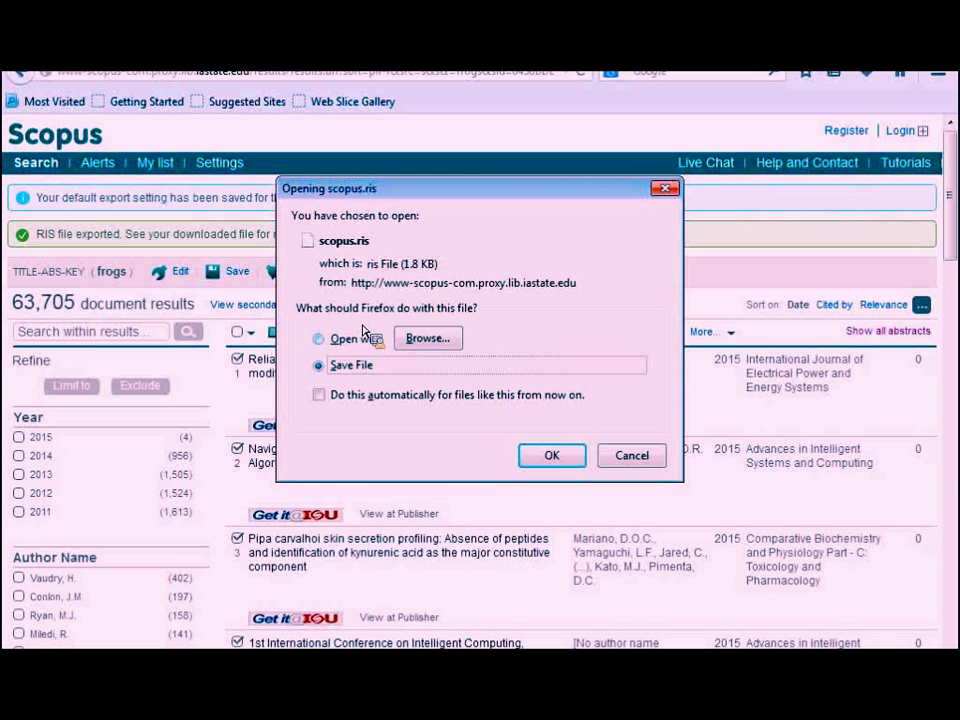
left_click(551, 455)
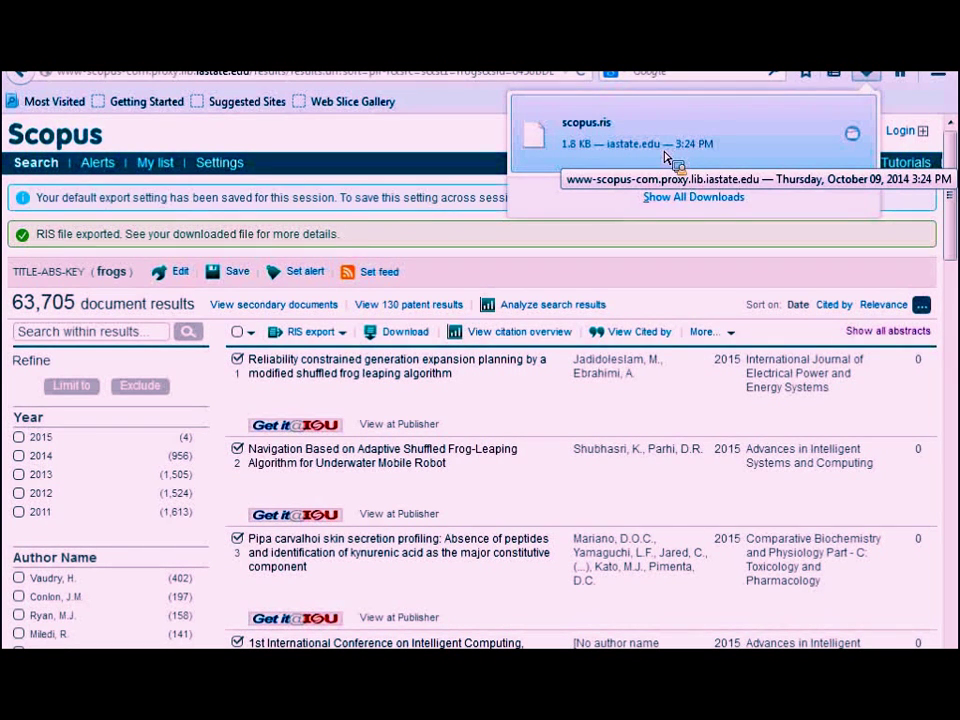
Try opening scopus.ris from the downloads panel and dismiss the Windows can't-open warning
left_click(675, 148)
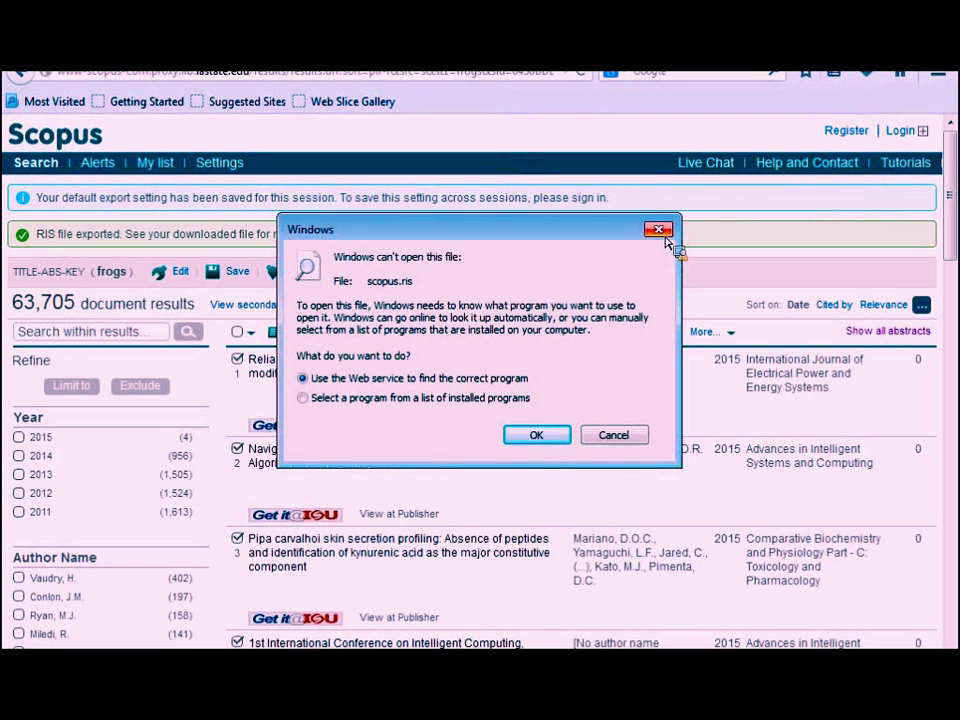
left_click(660, 230)
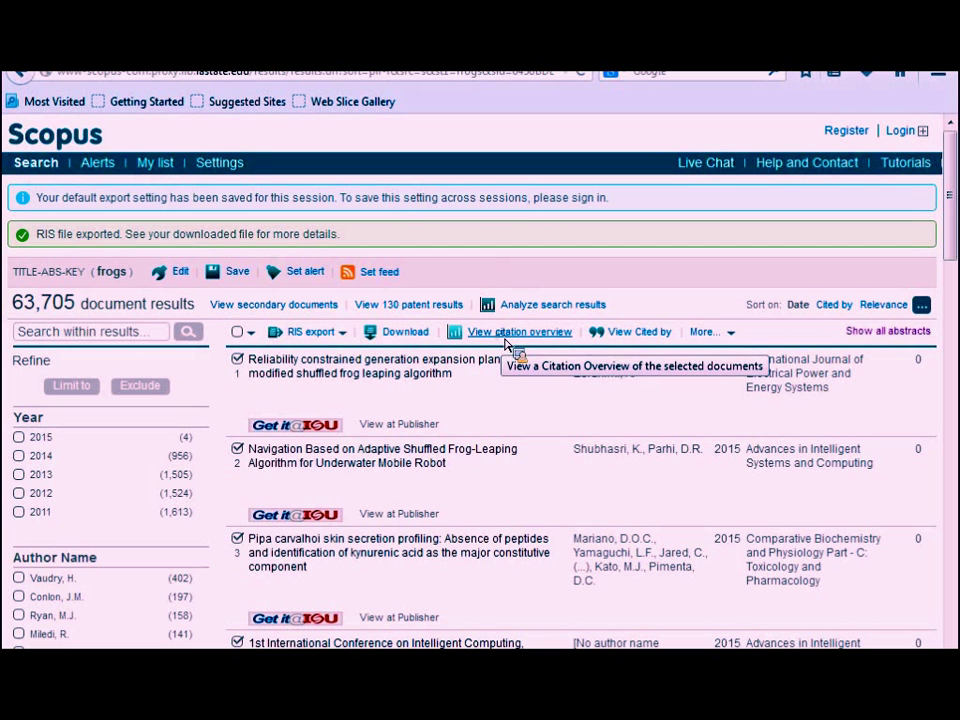
View the citation overview of the ticked frogs records, then return to the results
left_click(507, 335)
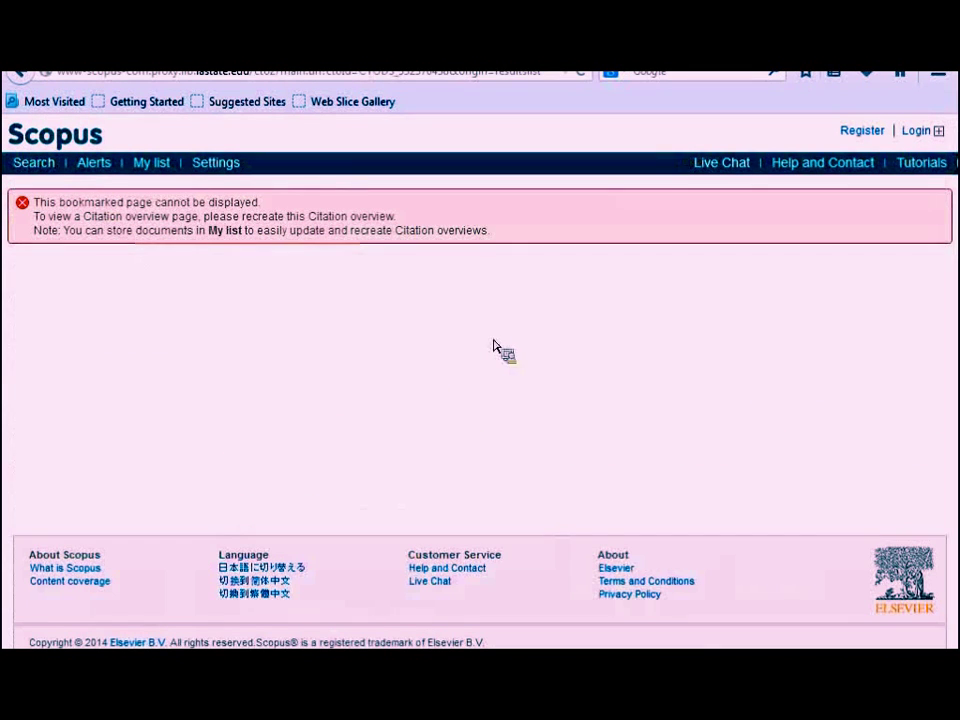
left_click(21, 76)
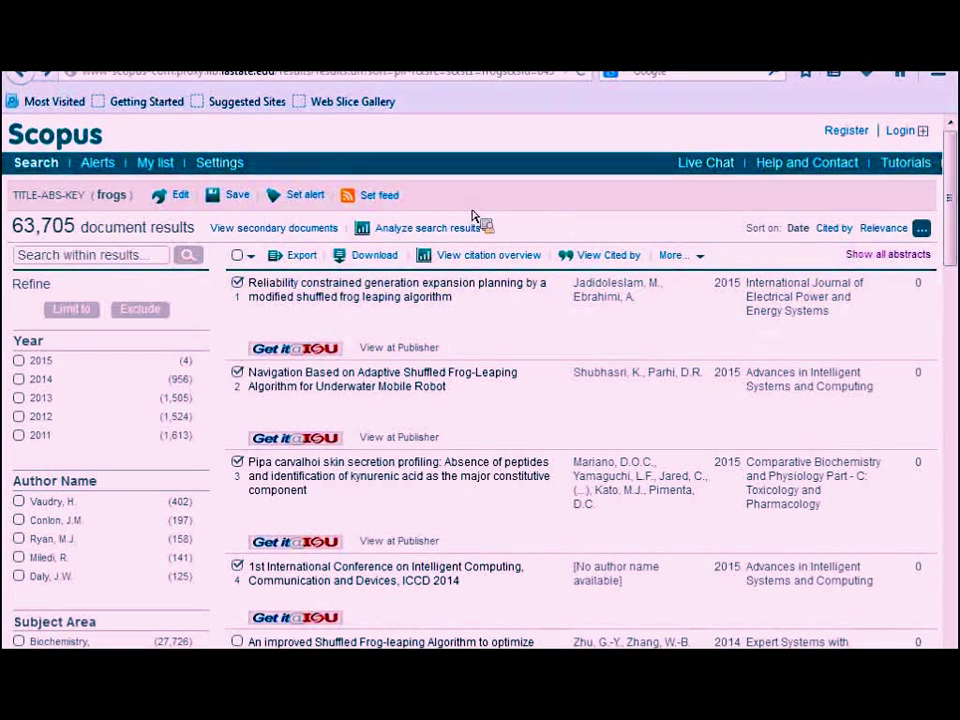
key("alt+Tab")
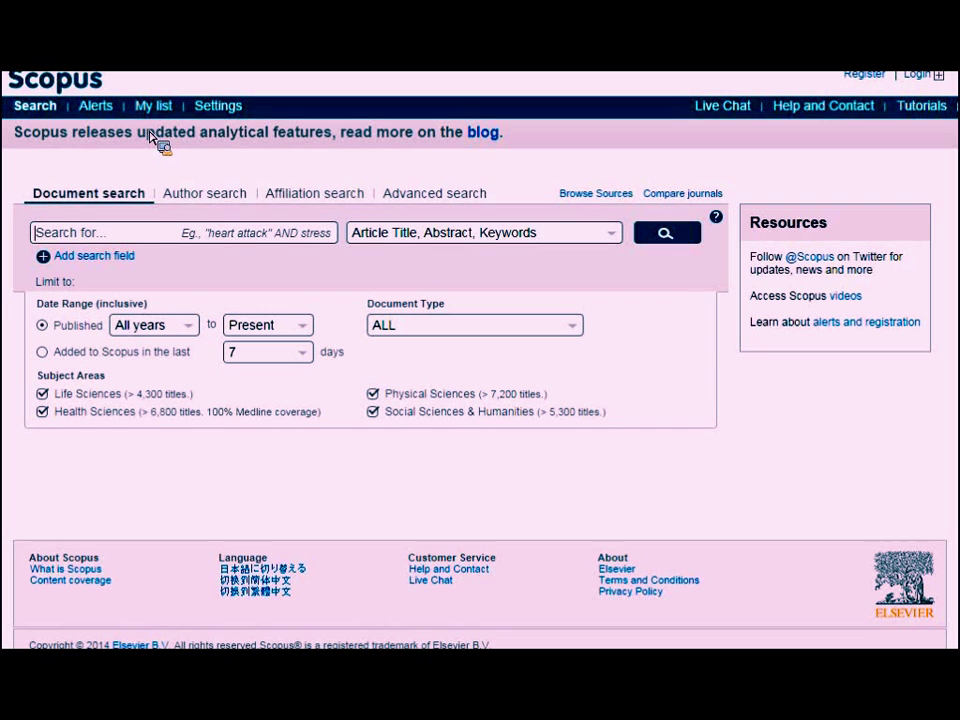
Switch the Scopus search page to the Author search tab
left_click(205, 196)
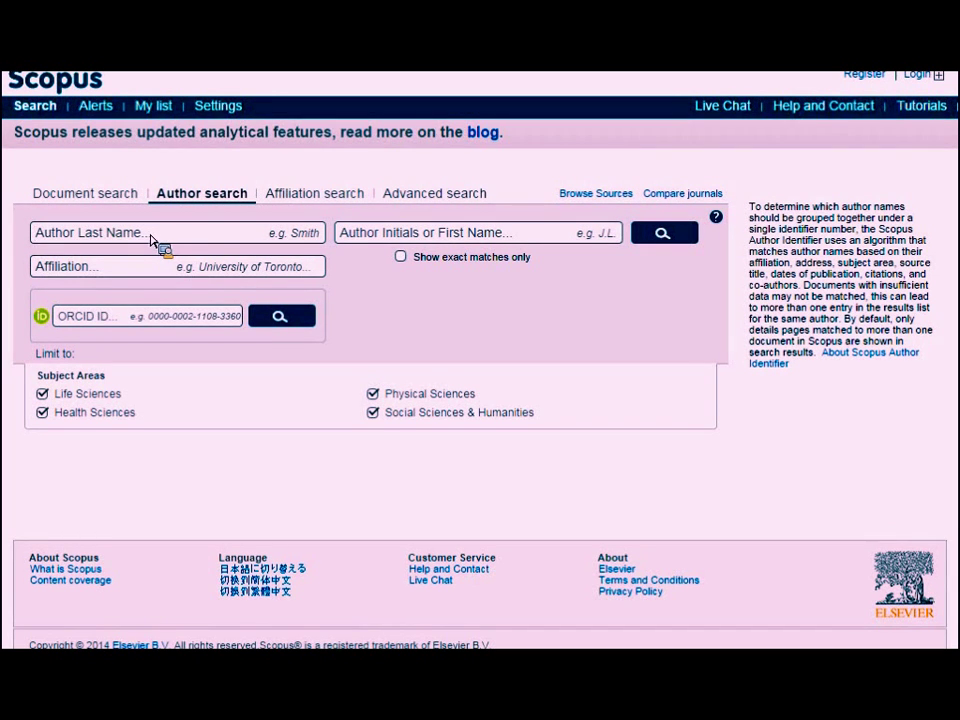
Search for authors with last name Smith and initials A
type("Smith")
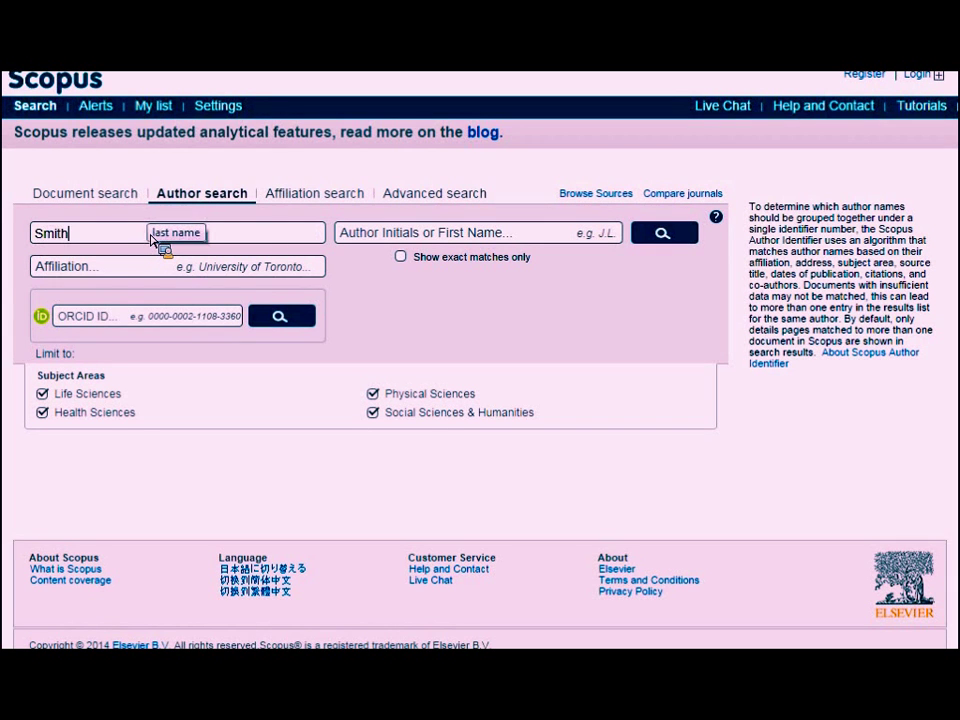
key("Tab")
type("A")
key("Return")
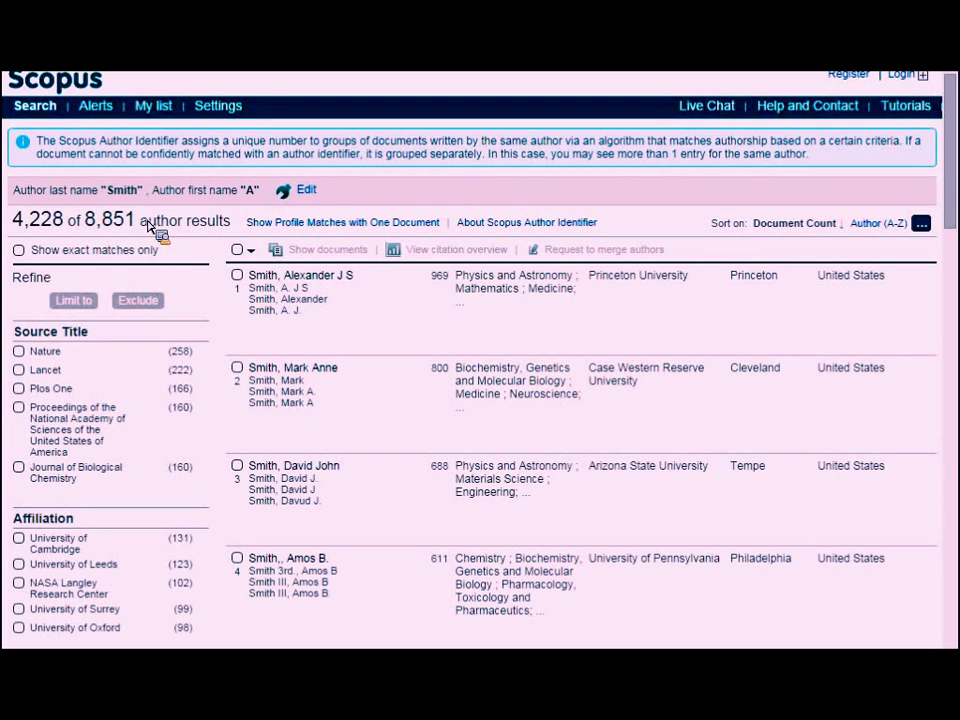
Refine the Smith, A author search with affiliation 'Arizona' and rerun it
left_click(404, 360)
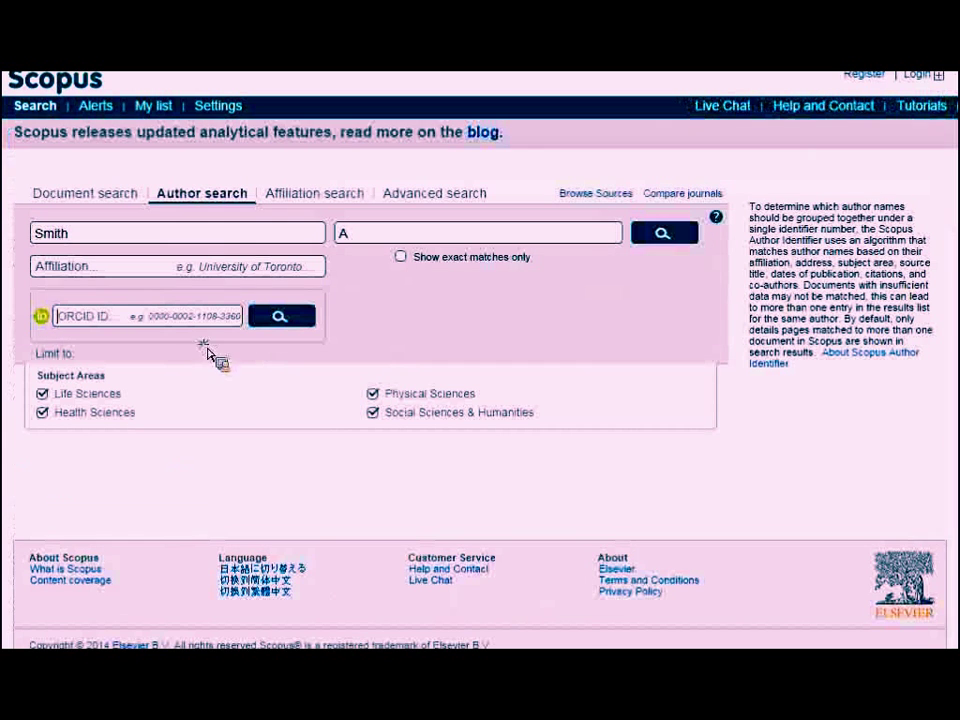
left_click(182, 267)
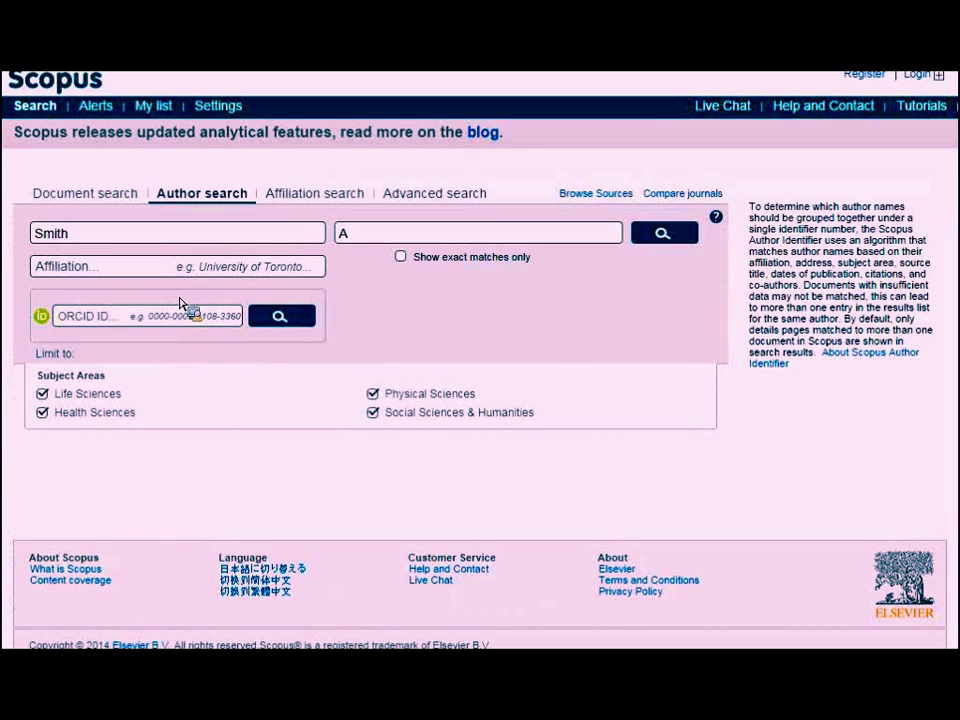
type("Arizona")
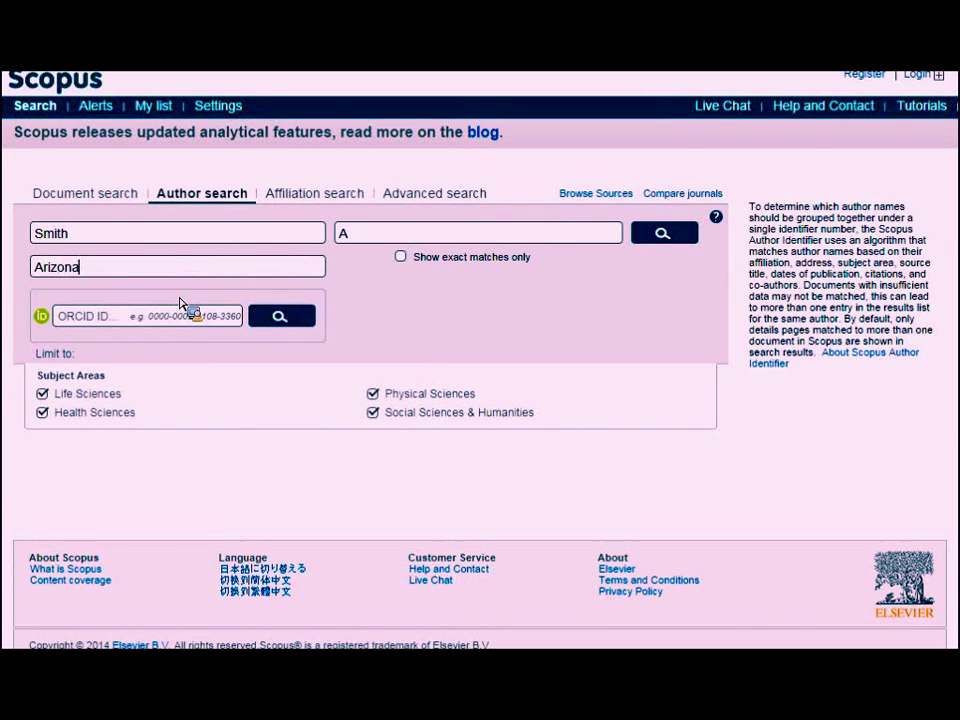
key("Return")
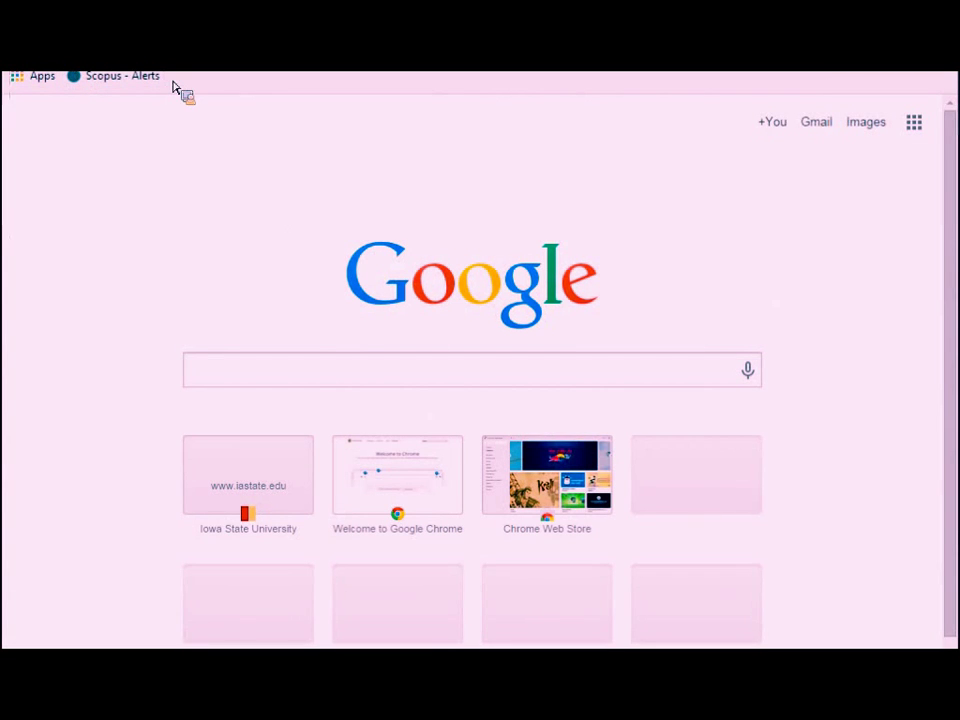
Go to the Iowa State University e-Library website from the address bar
type("IS")
key("BackSpace")
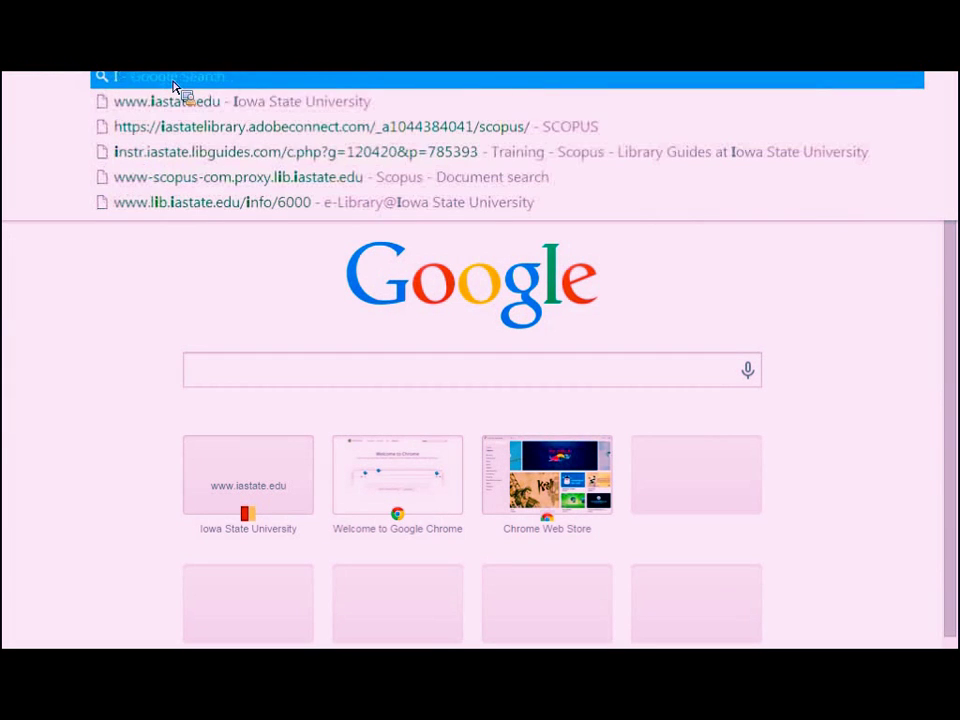
type("a")
key("Down")
key("Down")
key("Down")
key("Down")
key("Down")
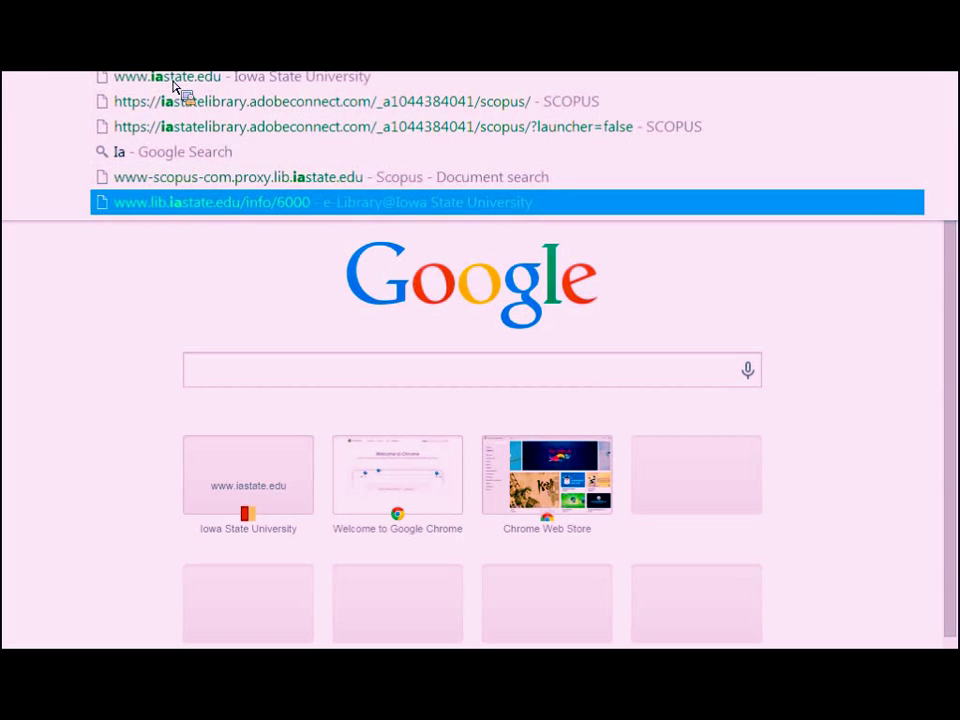
key("Return")
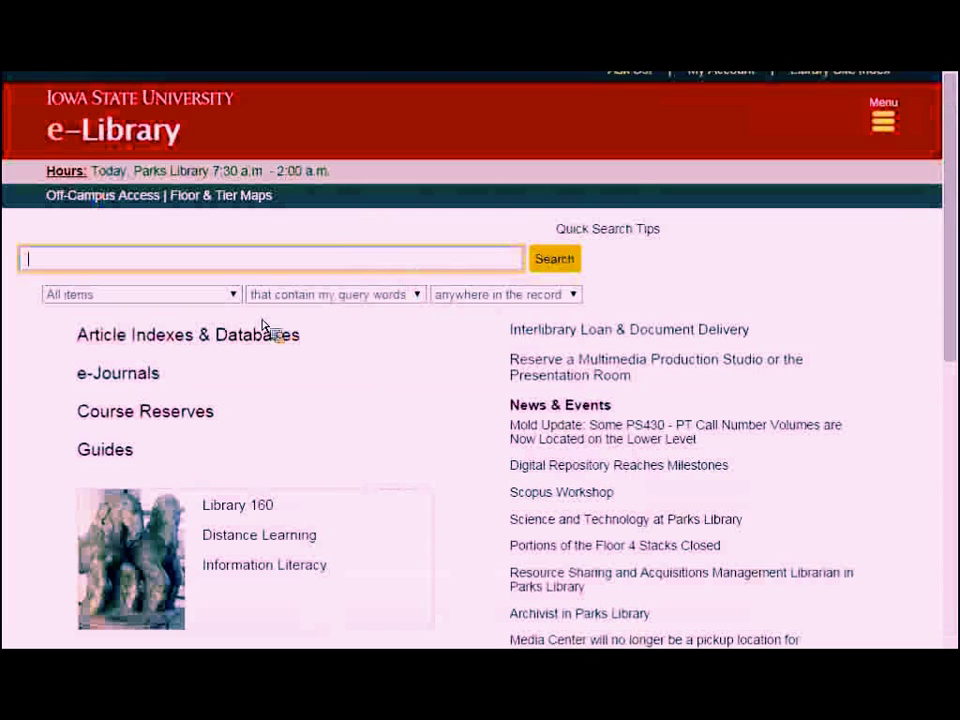
Search the e-Library for 'scopus' and open the Scopus guide
left_click(128, 455)
left_click(490, 340)
type("scopus")
key("Return")
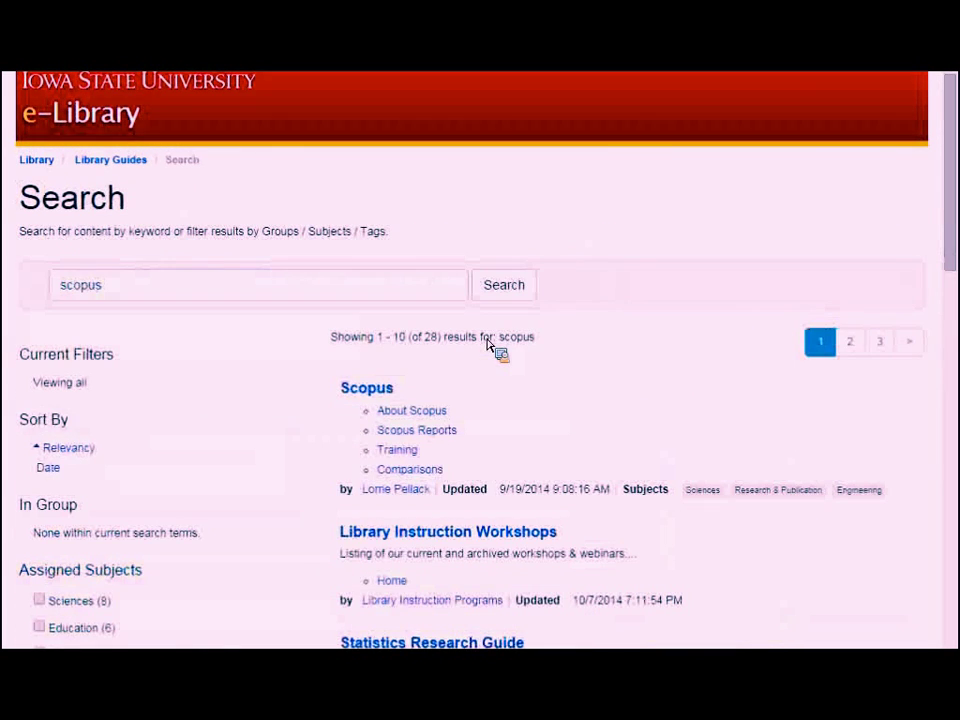
left_click(357, 391)
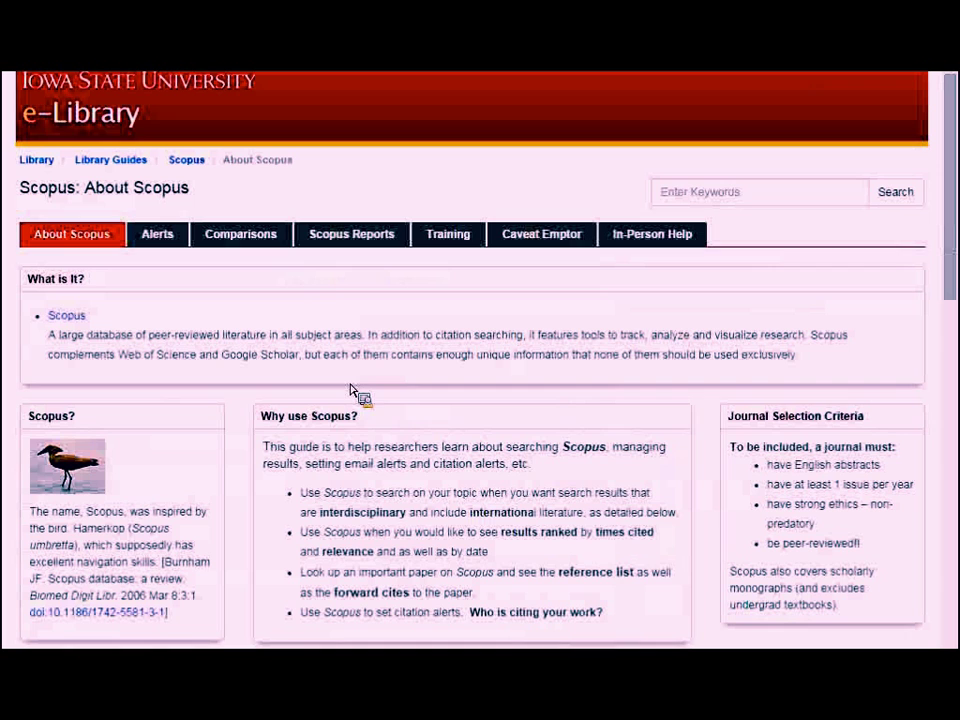
On the guide's Training page, show the Author examples and select the first example author's name
left_click(420, 247)
left_click(366, 328)
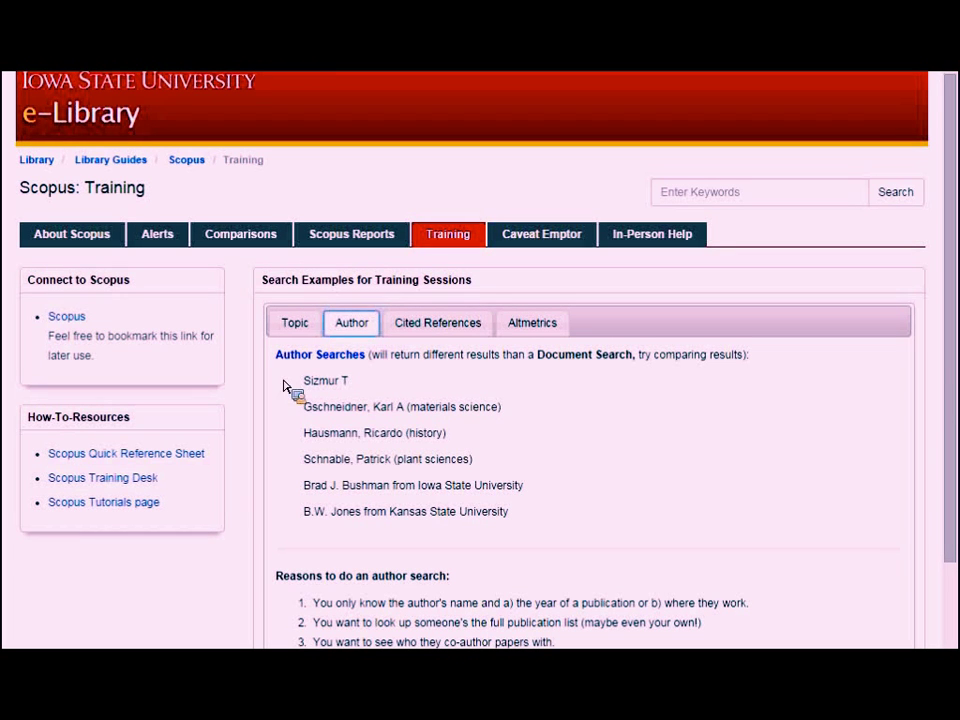
double_click(316, 383)
triple_click(364, 390)
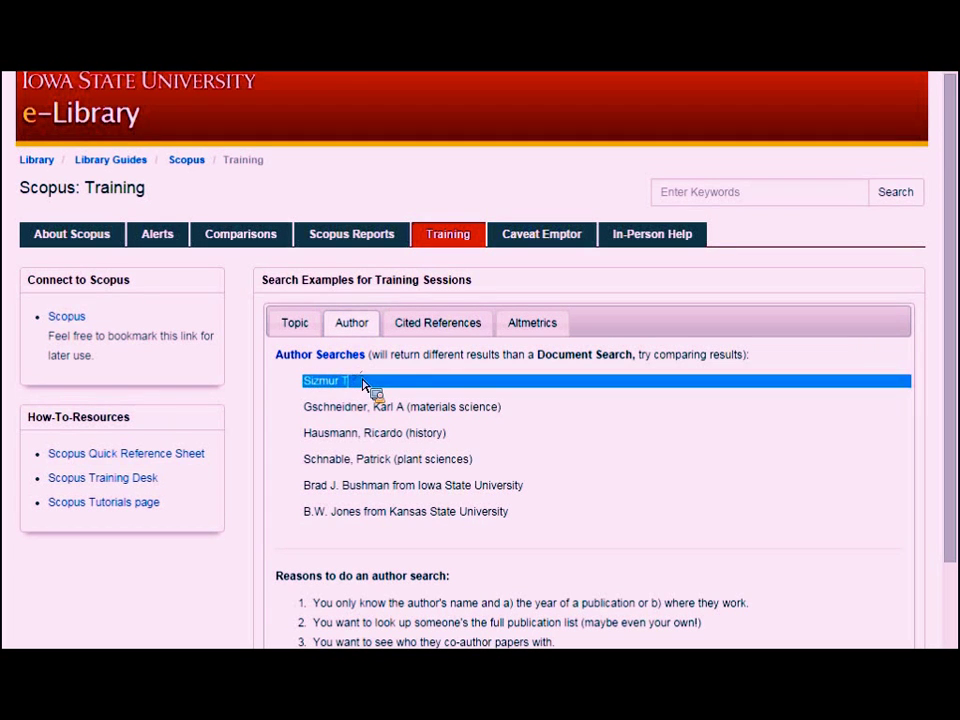
left_click(358, 385)
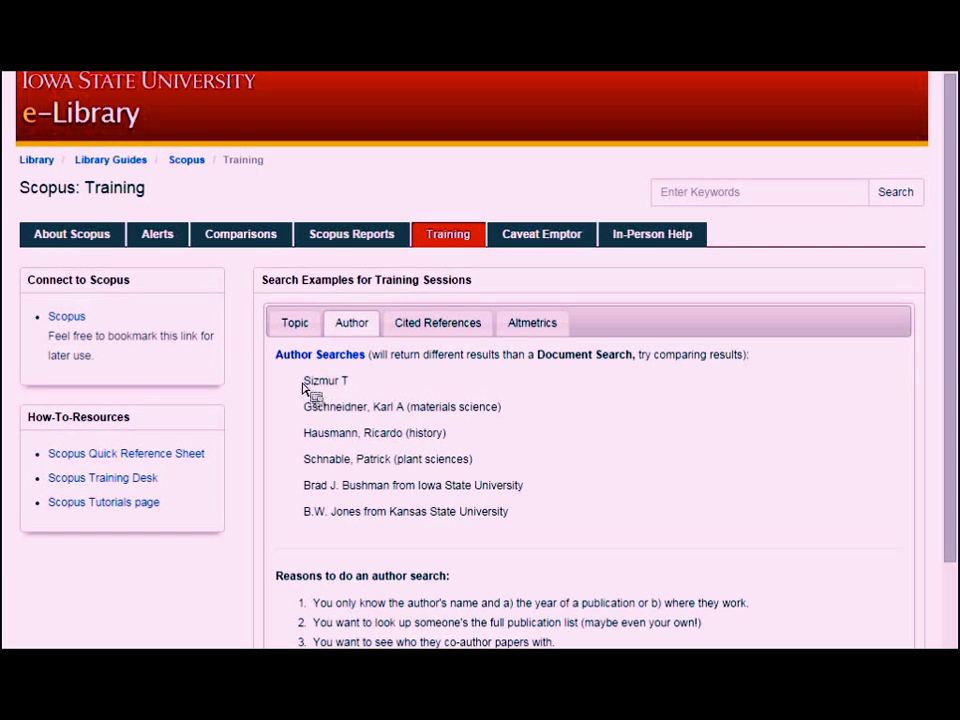
triple_click(313, 388)
left_click_drag(352, 390, 7, 235)
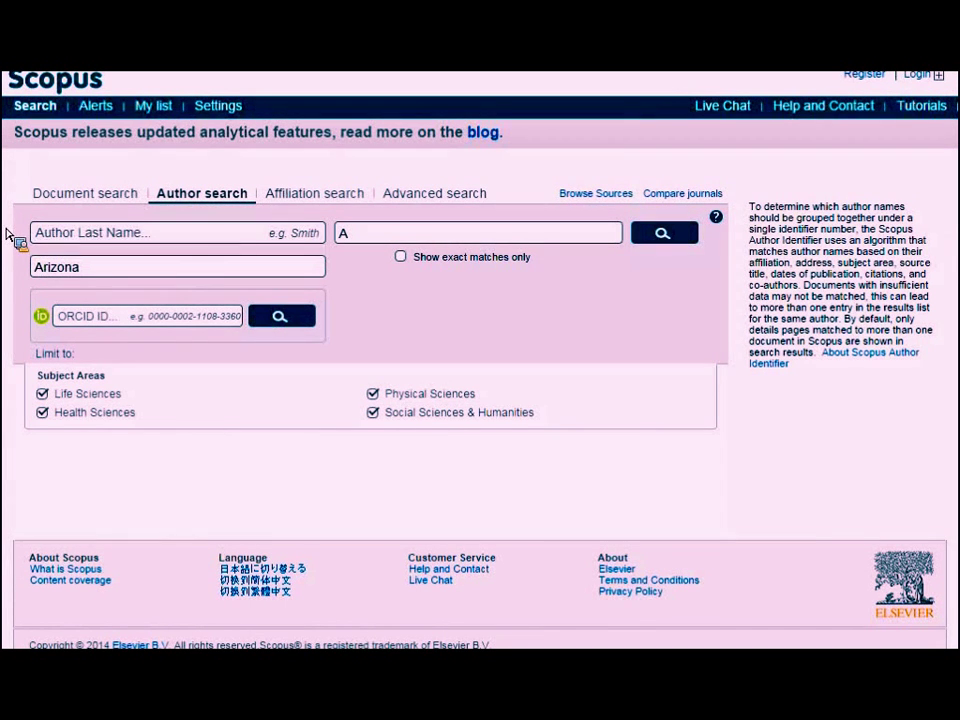
type("Sizmur T")
key("BackSpace")
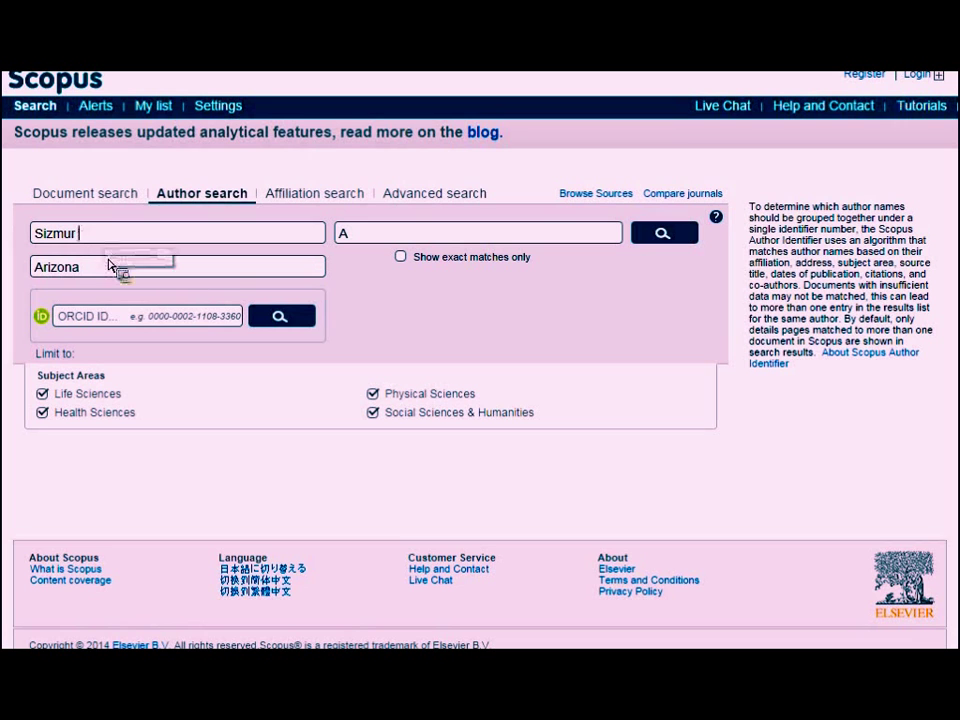
key("Tab")
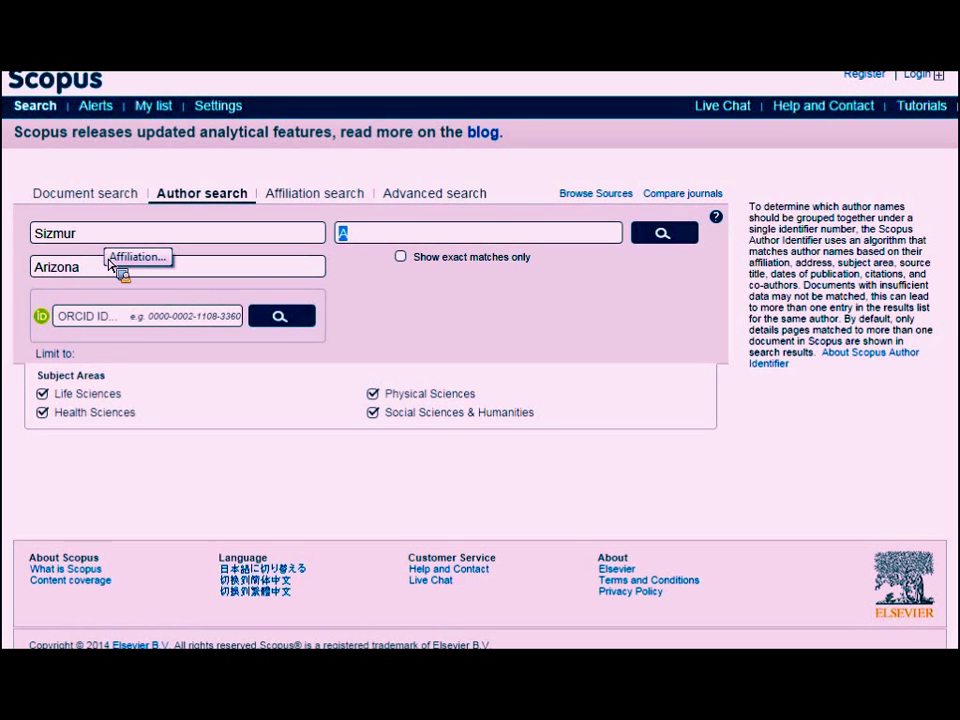
type("T")
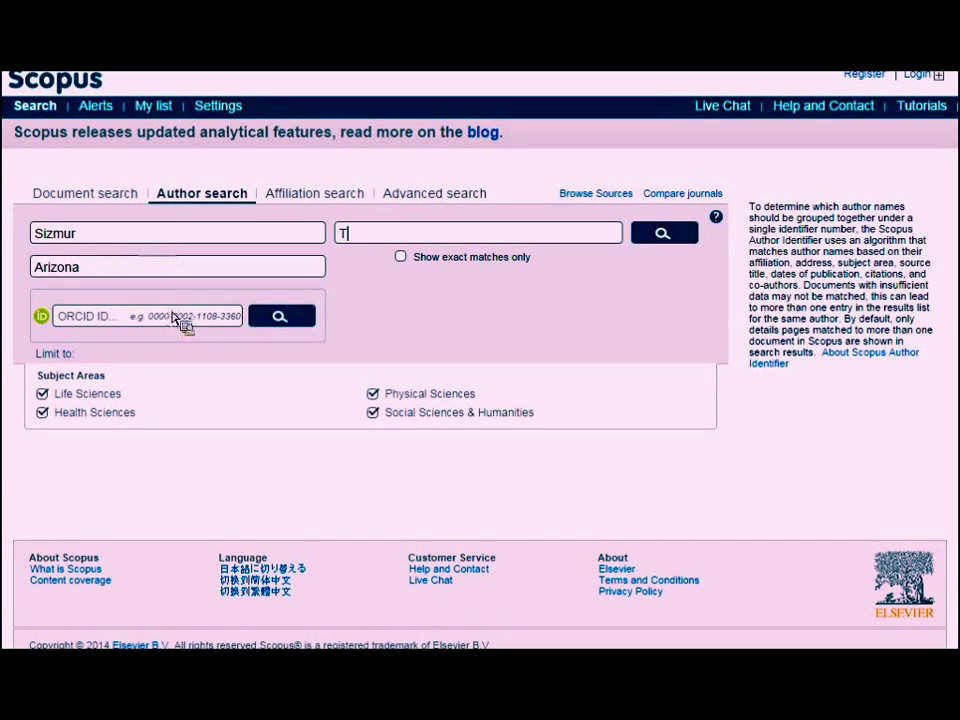
double_click(90, 270)
key("BackSpace")
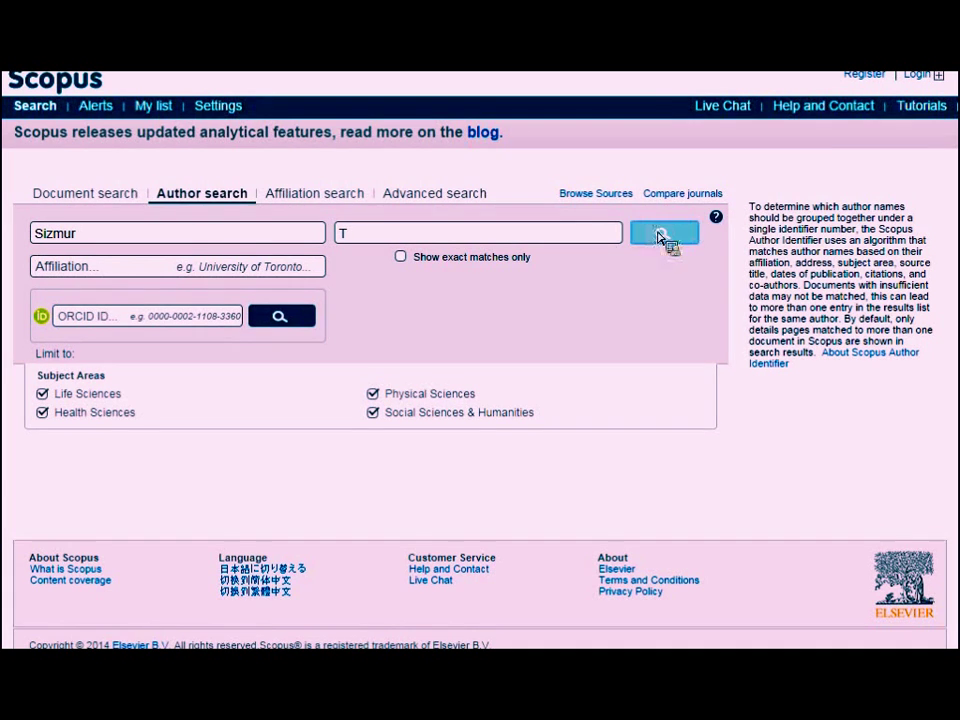
left_click(660, 236)
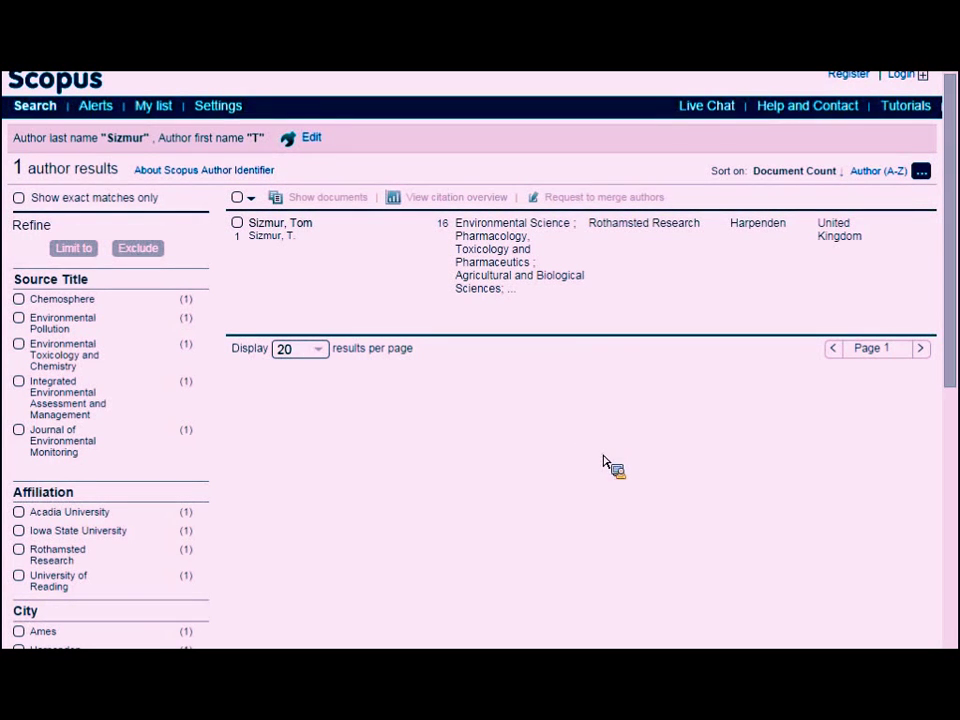
left_click(262, 224)
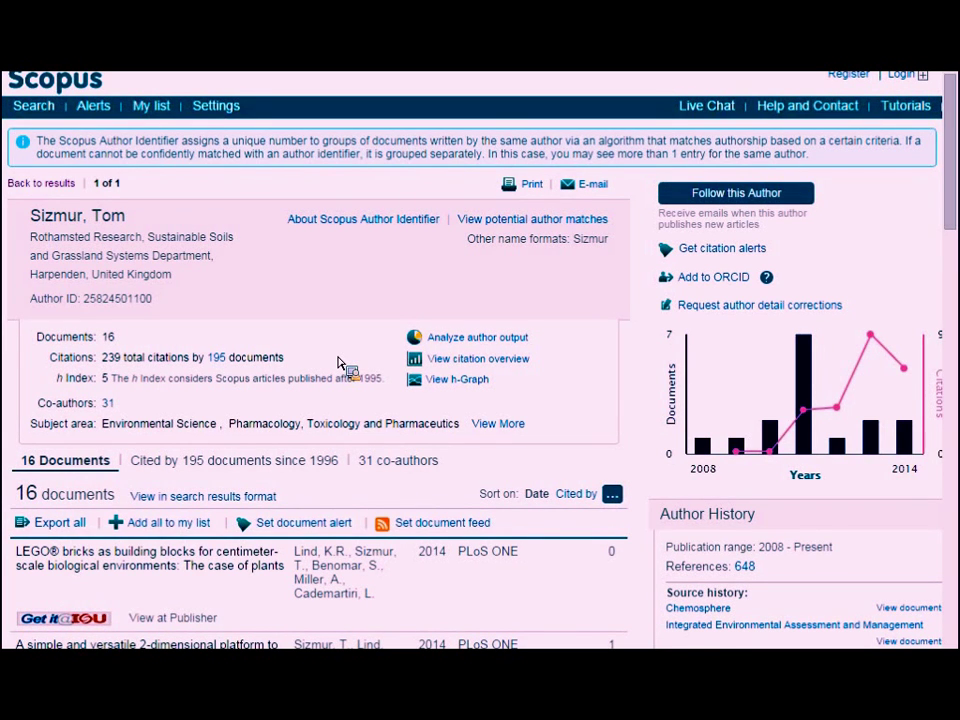
left_click(107, 408)
scroll(296, 551, "down", 3)
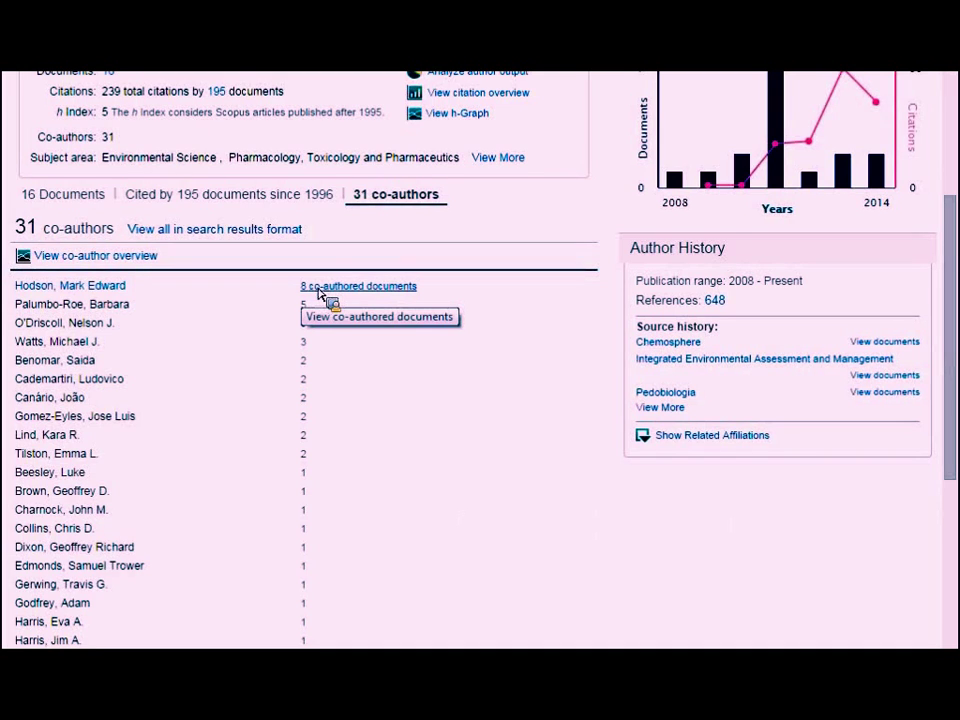
left_click(321, 287)
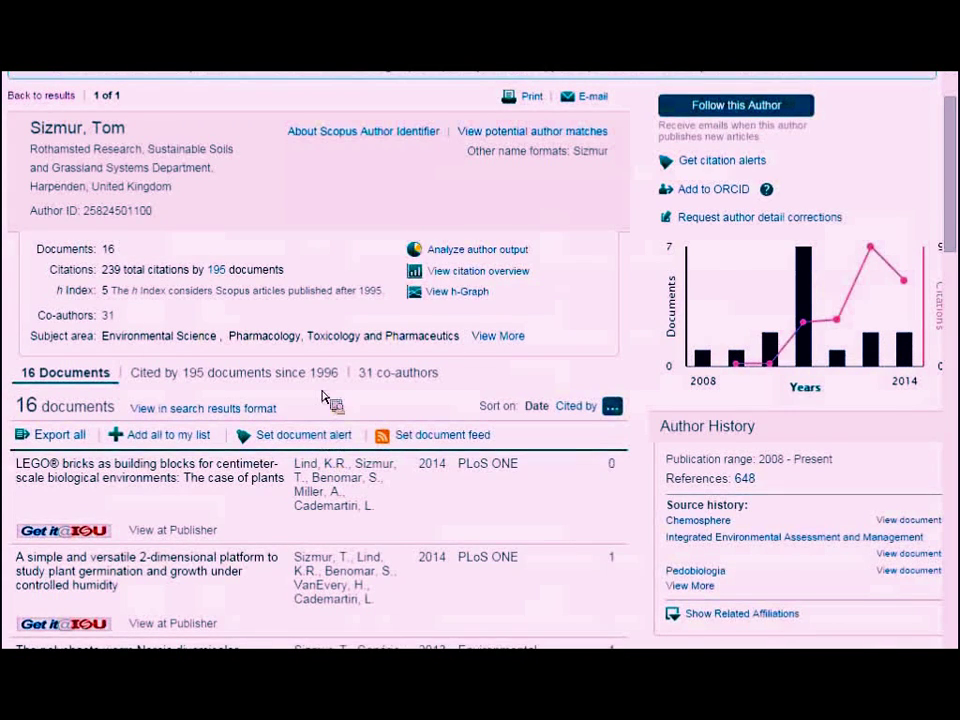
Sort the 16 documents by Cited by, putting the 96-citation biochar review first
scroll(337, 437, "down", 2)
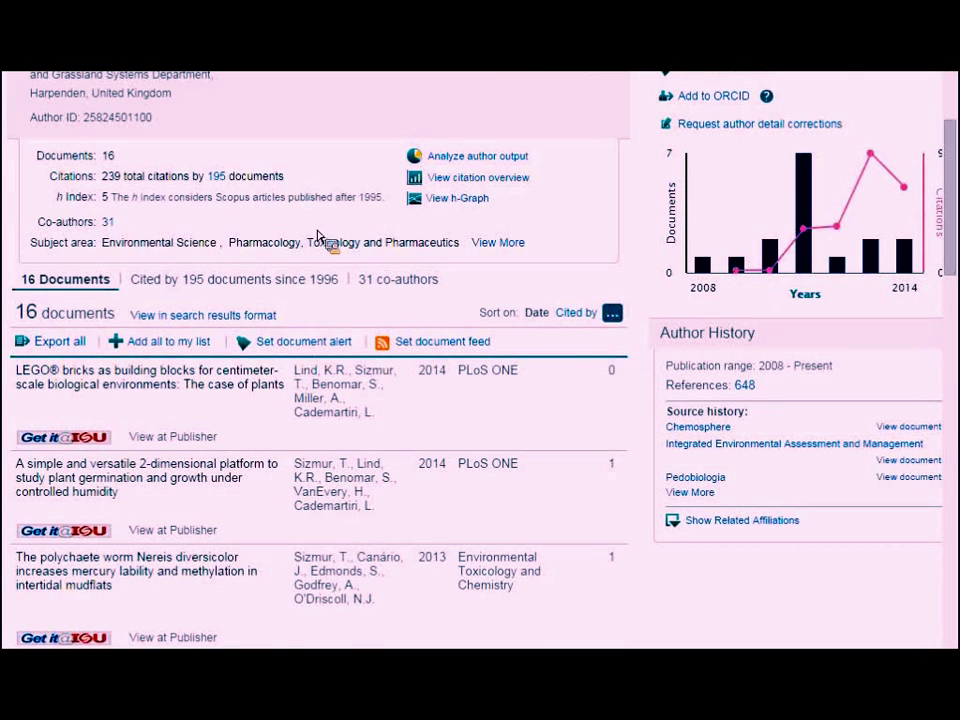
scroll(321, 238, "down", 1)
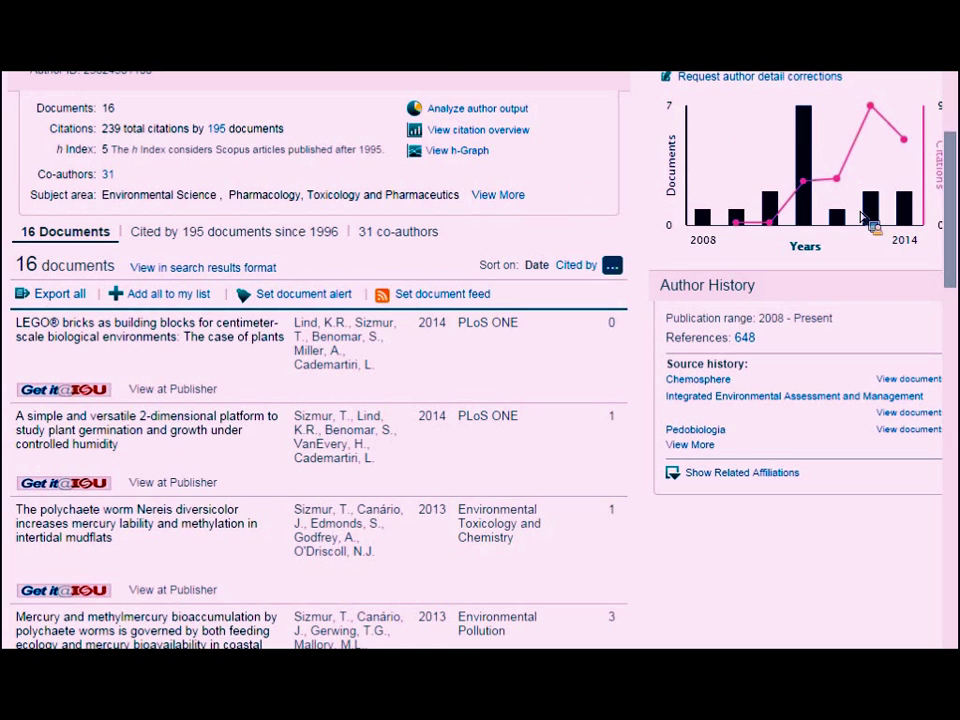
left_click_drag(950, 246, 950, 208)
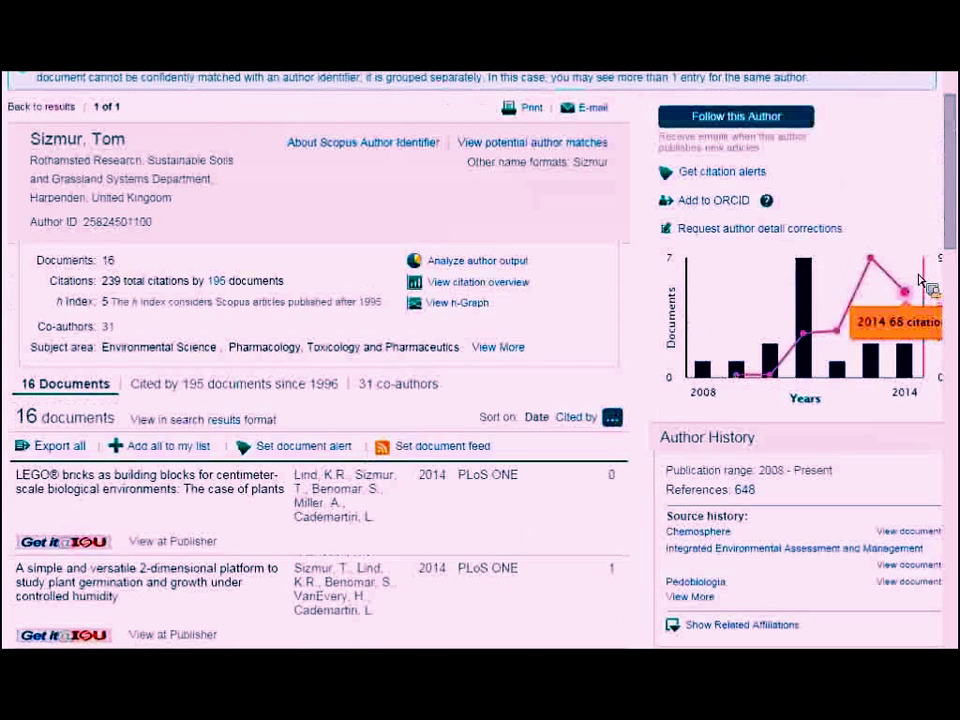
mouse_move(914, 302)
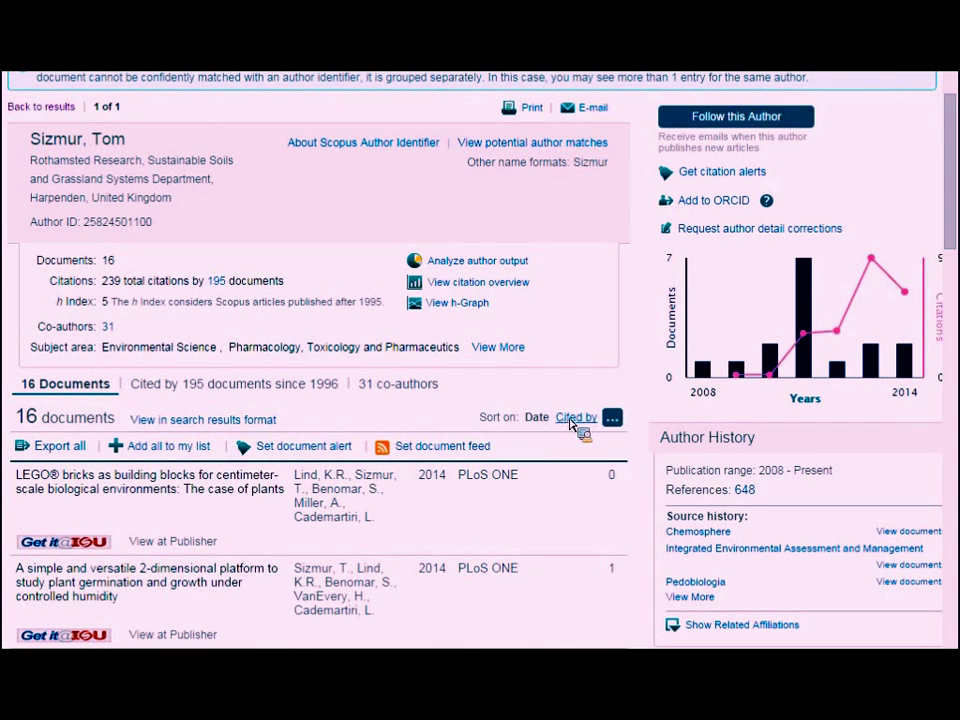
left_click(570, 420)
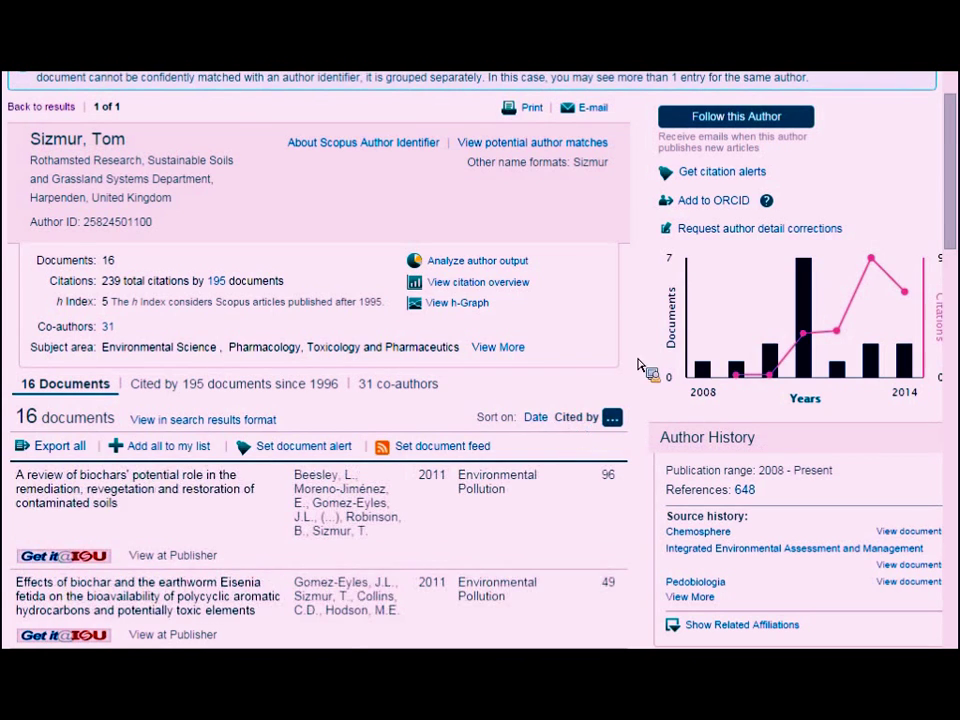
scroll(652, 355, "down", 3)
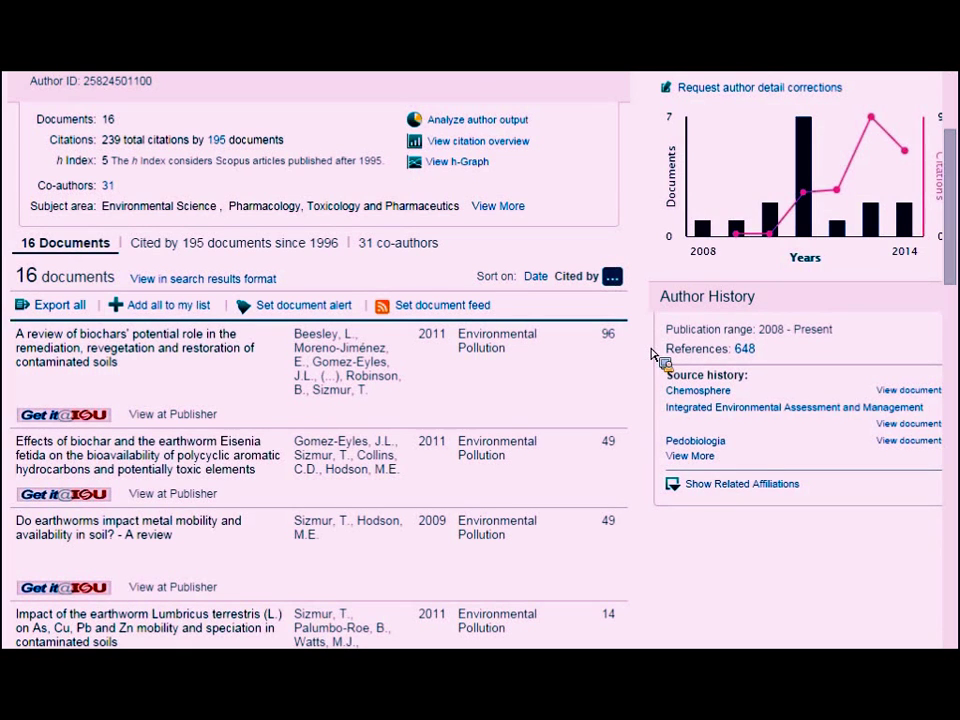
left_click_drag(953, 262, 948, 205)
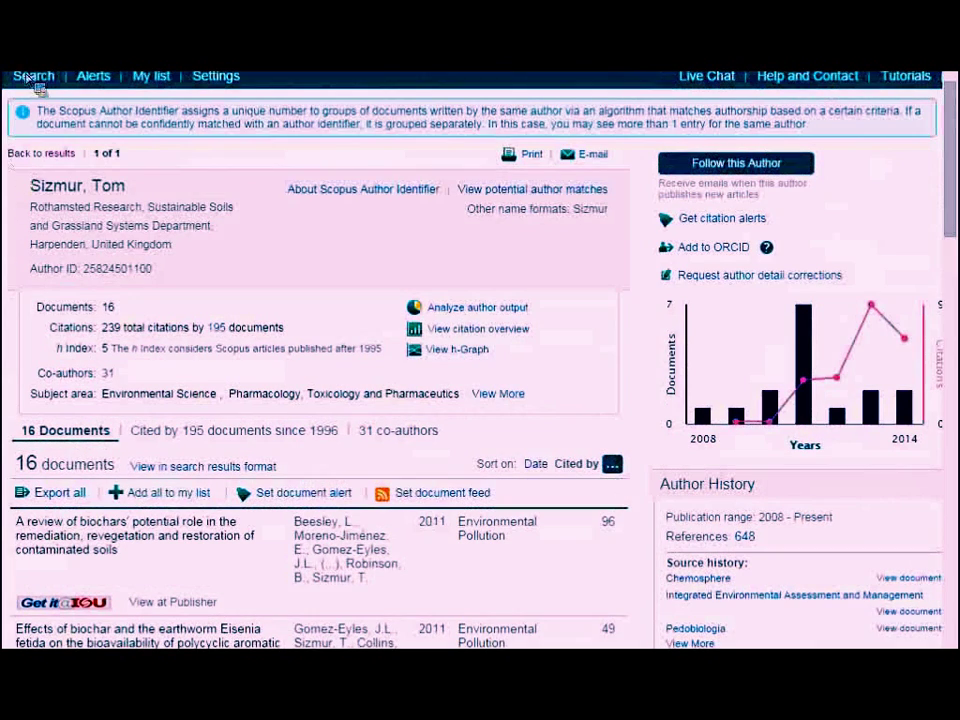
Go back to the author search form, clear the surname, and return to the e-Library training page
key("alt+Left")
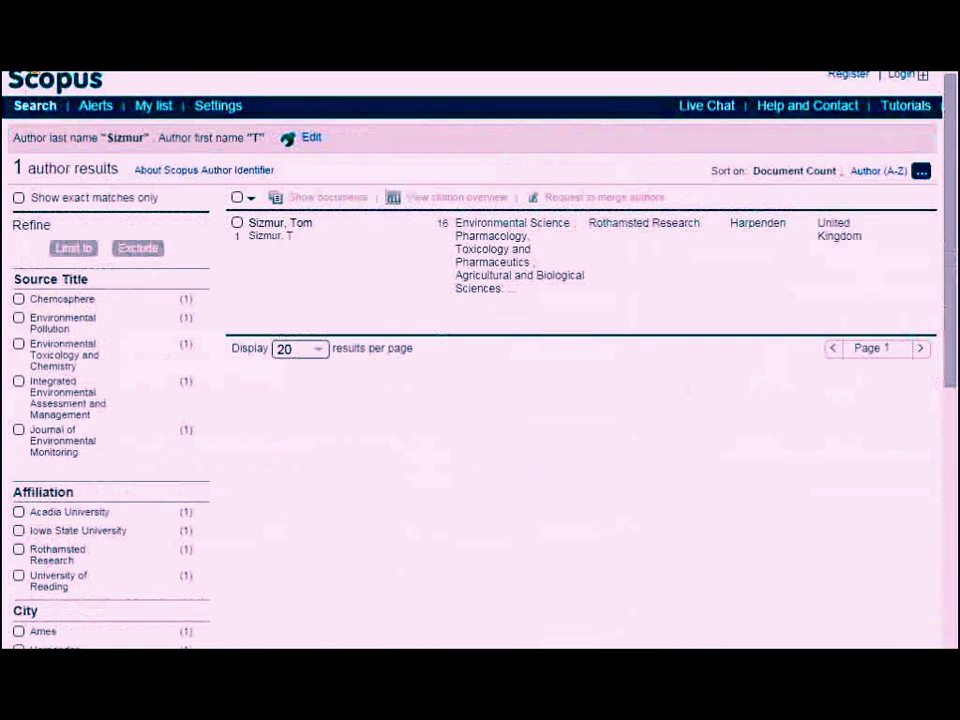
key("alt+Left")
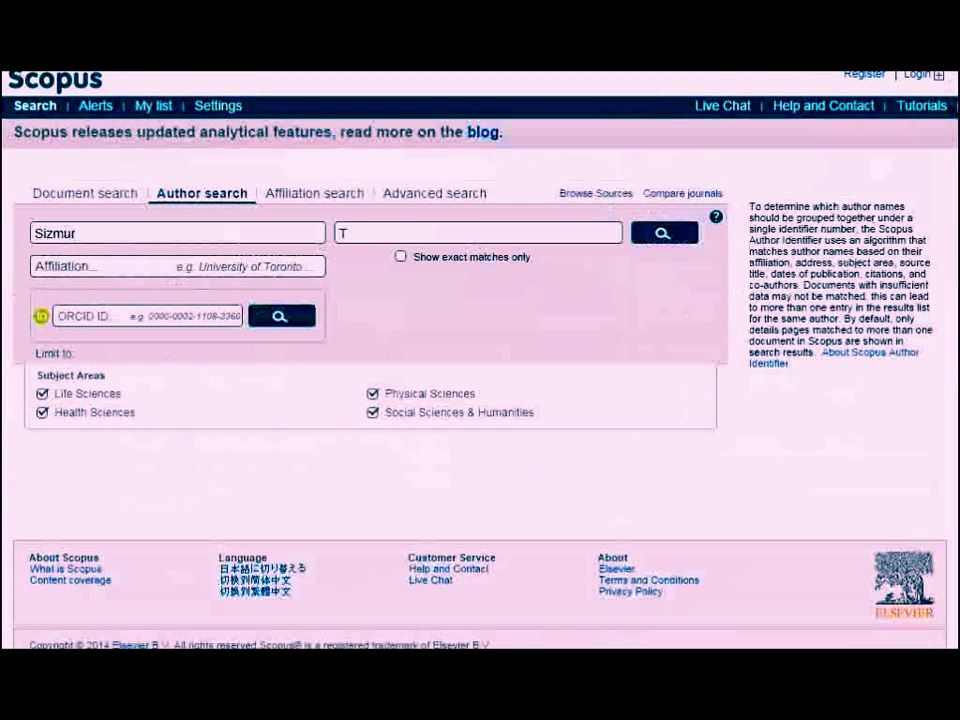
left_click_drag(80, 233, 17, 224)
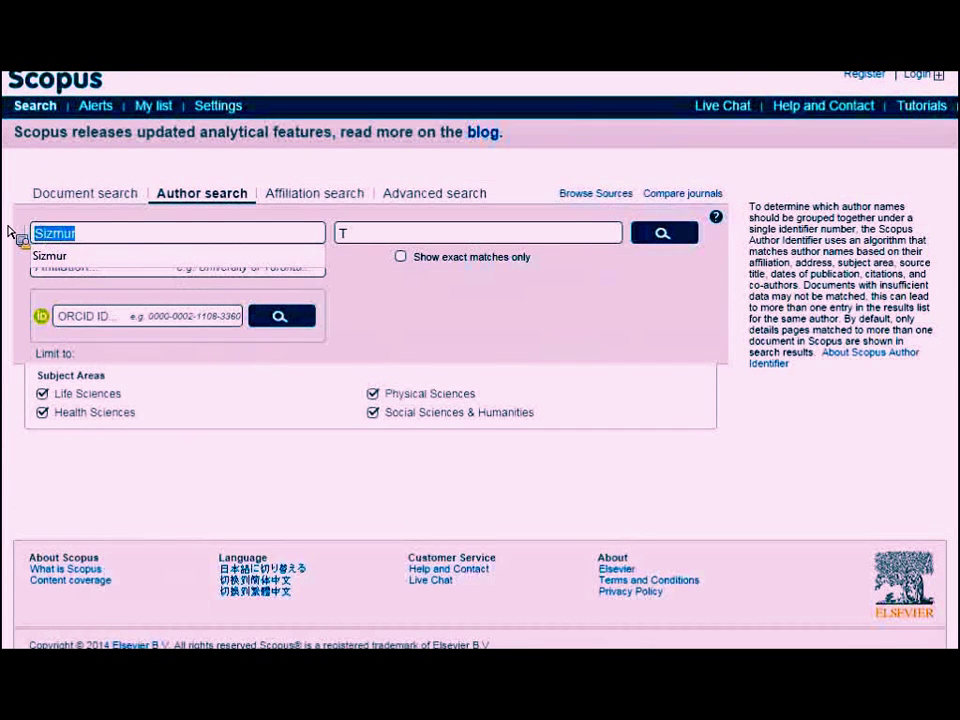
key("BackSpace")
key("alt+Tab")
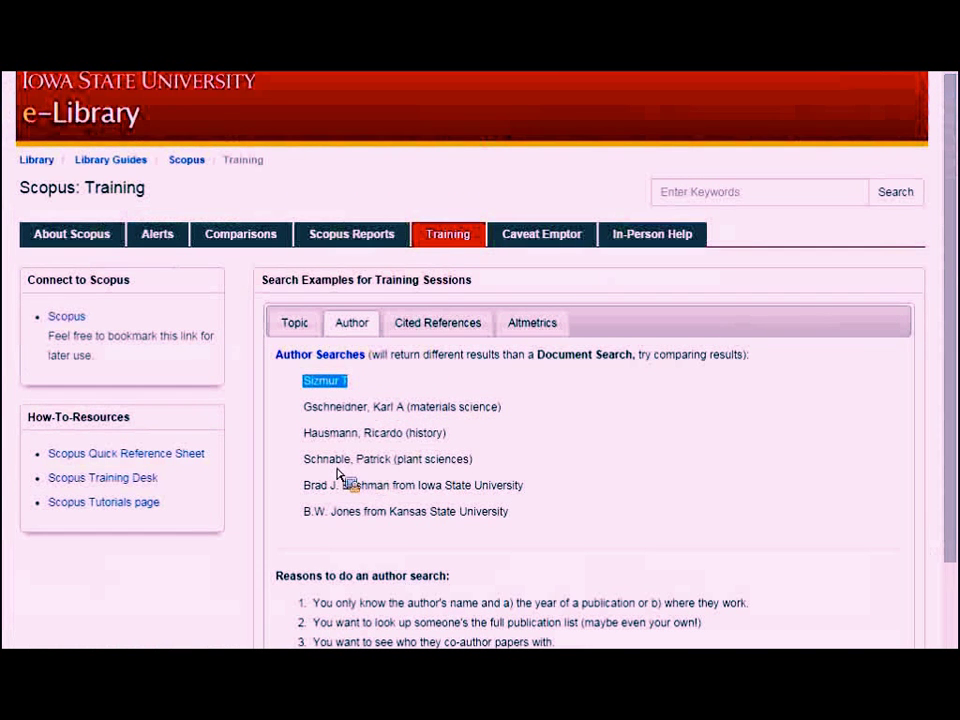
Run a Scopus author search for last name Bushman with first name B
key("alt+Tab")
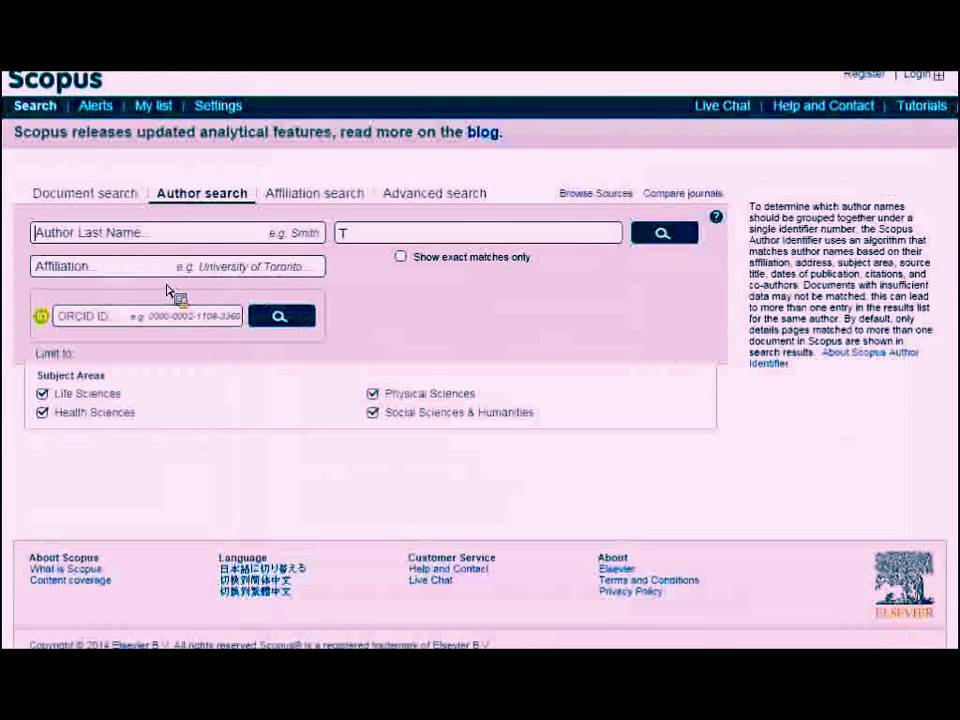
type("Bush")
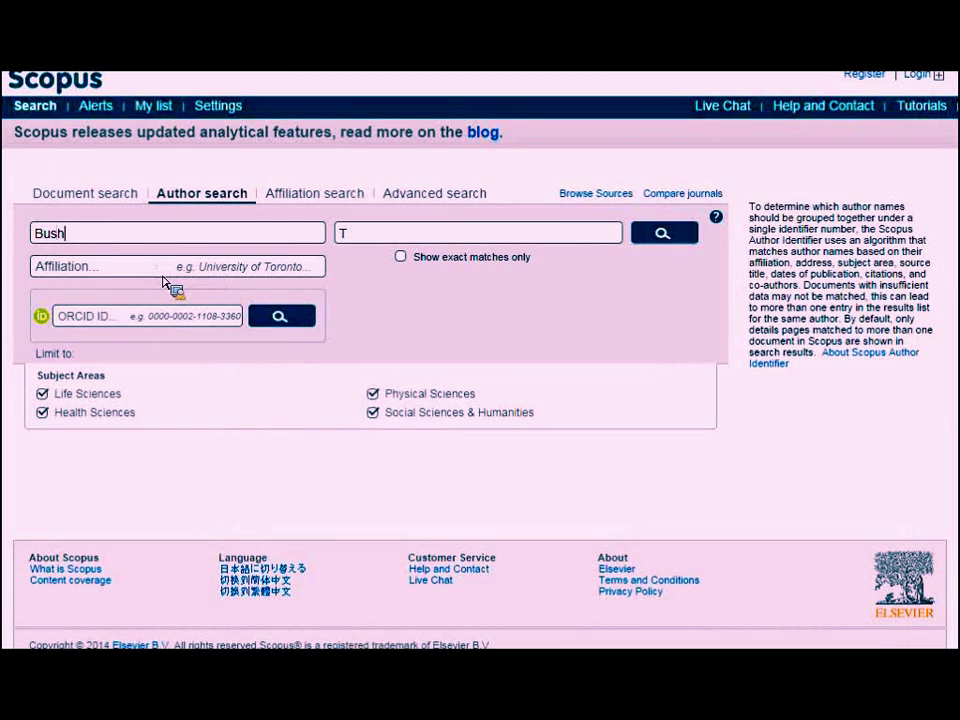
key("alt+Tab")
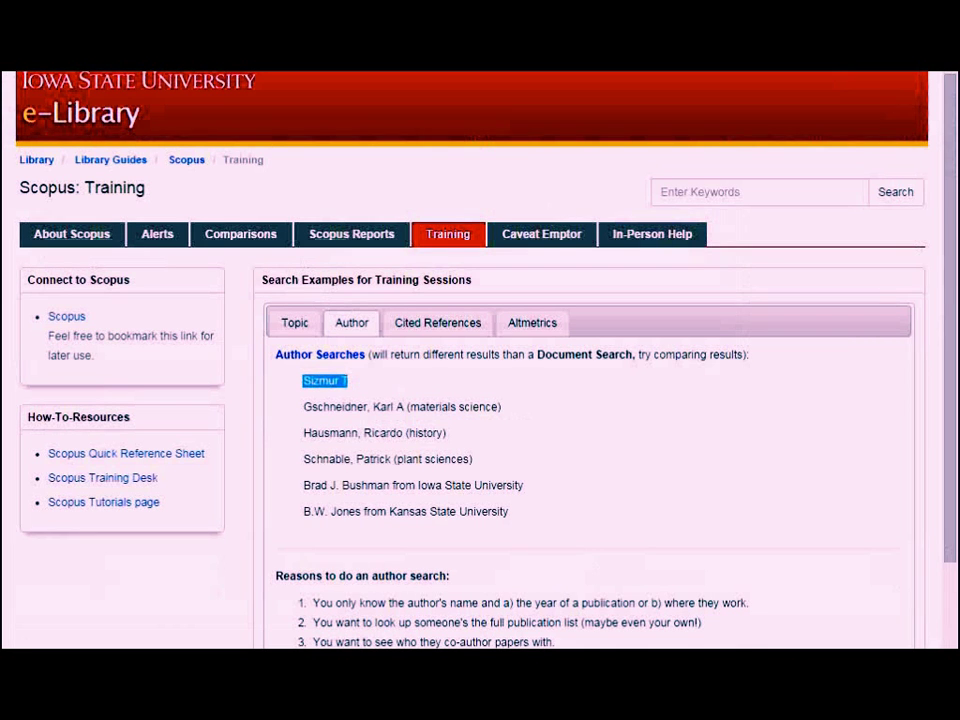
key("alt+Tab")
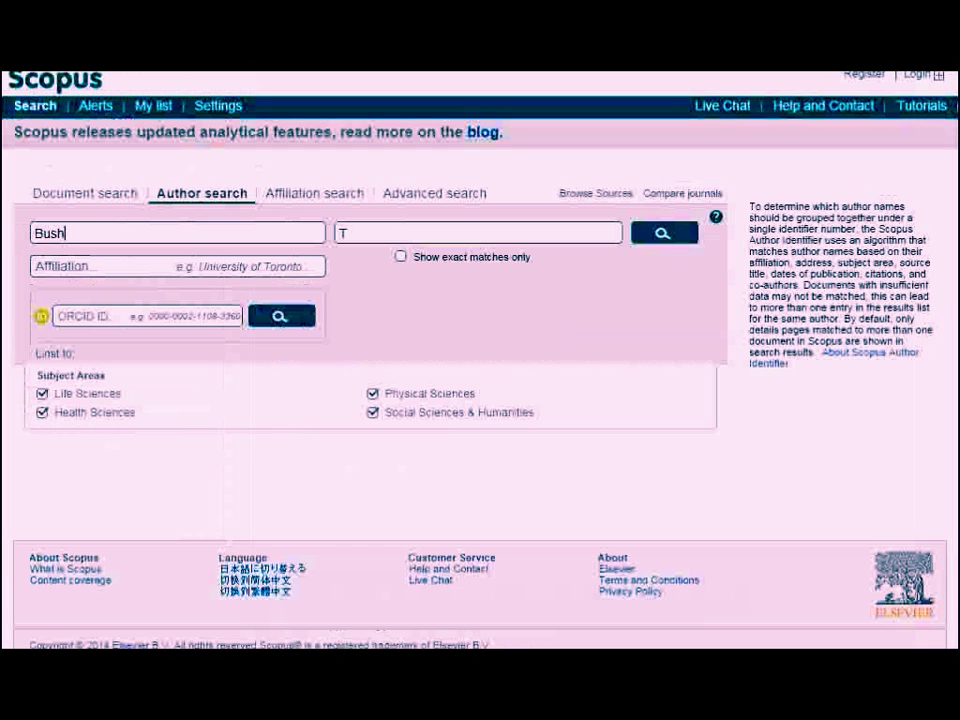
type("man")
key("Tab")
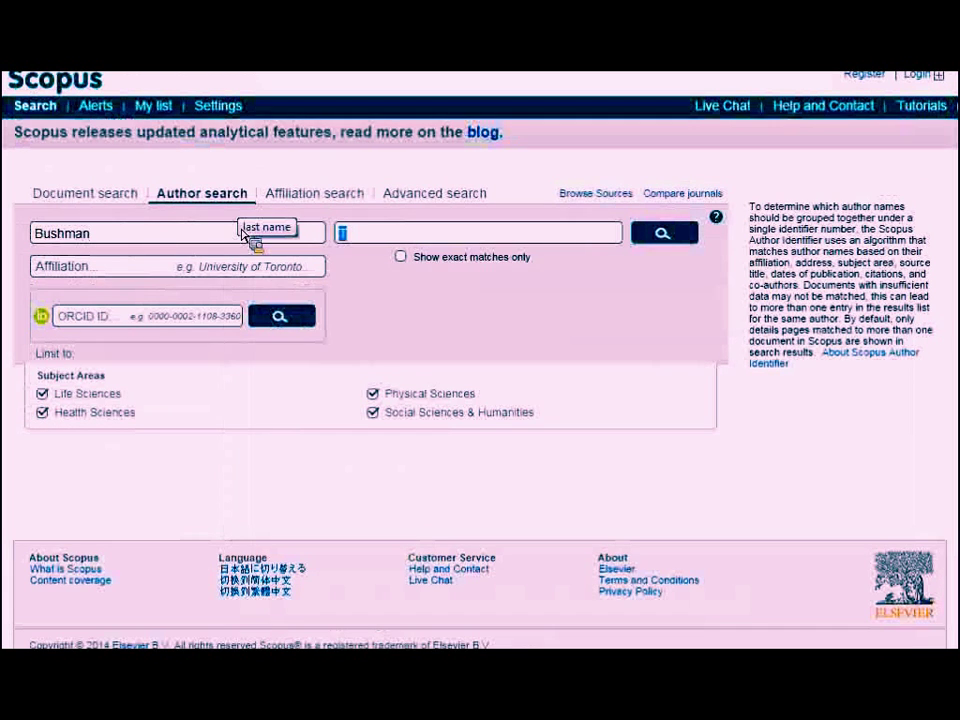
type("B")
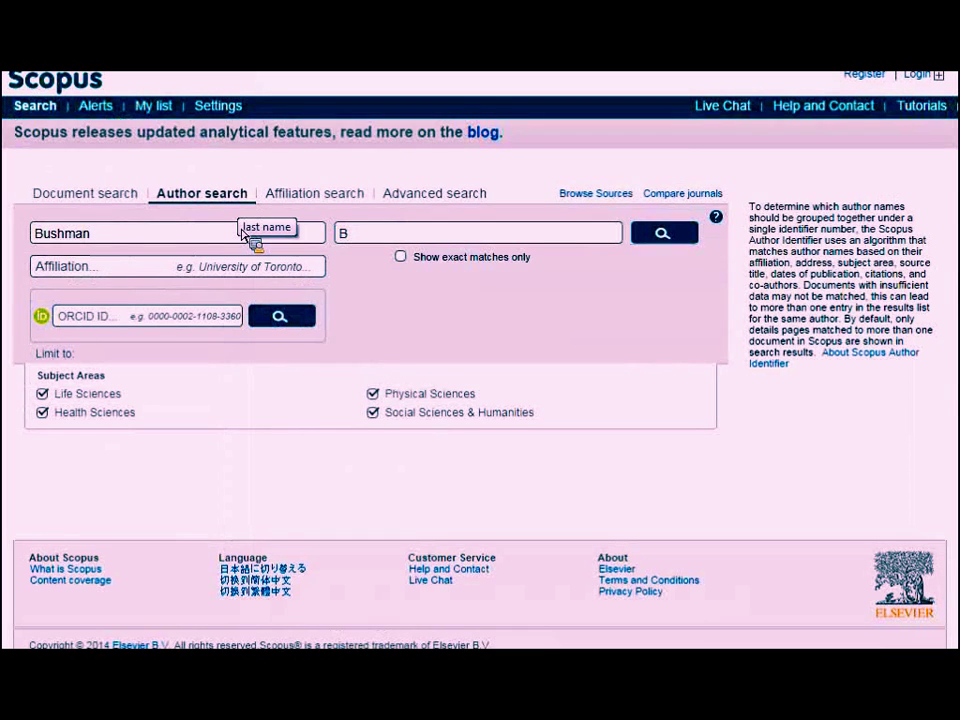
key("Return")
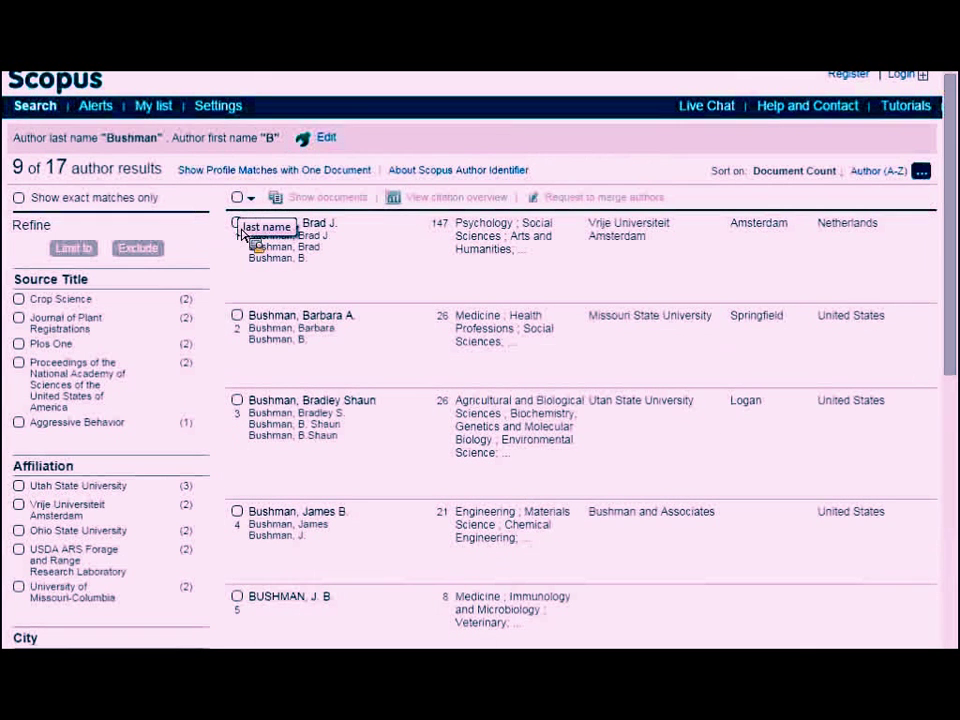
double_click(56, 168)
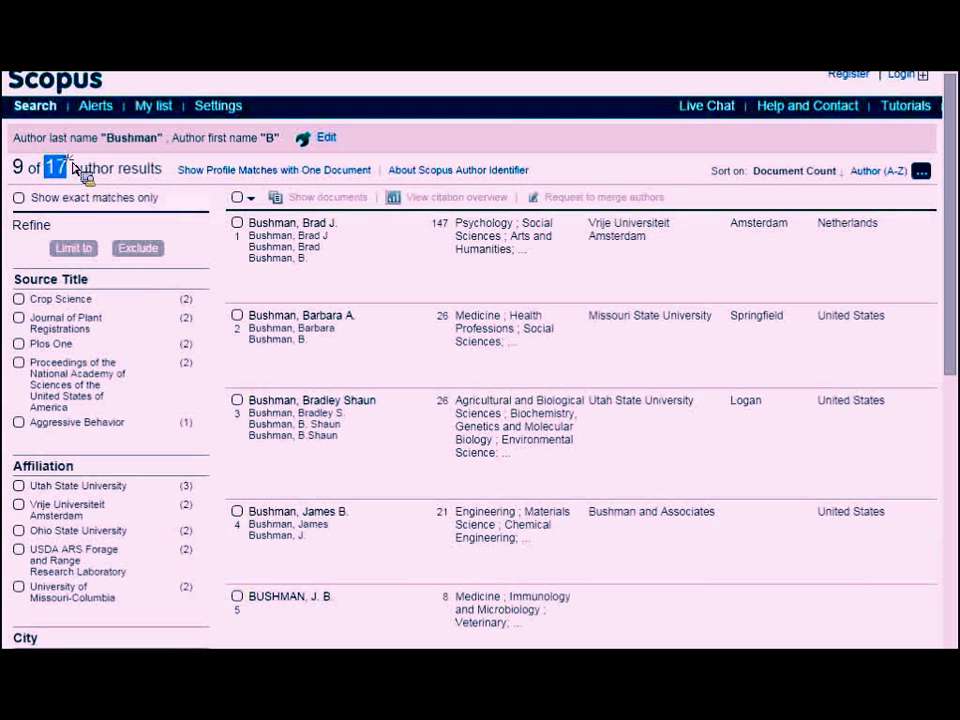
left_click(20, 168)
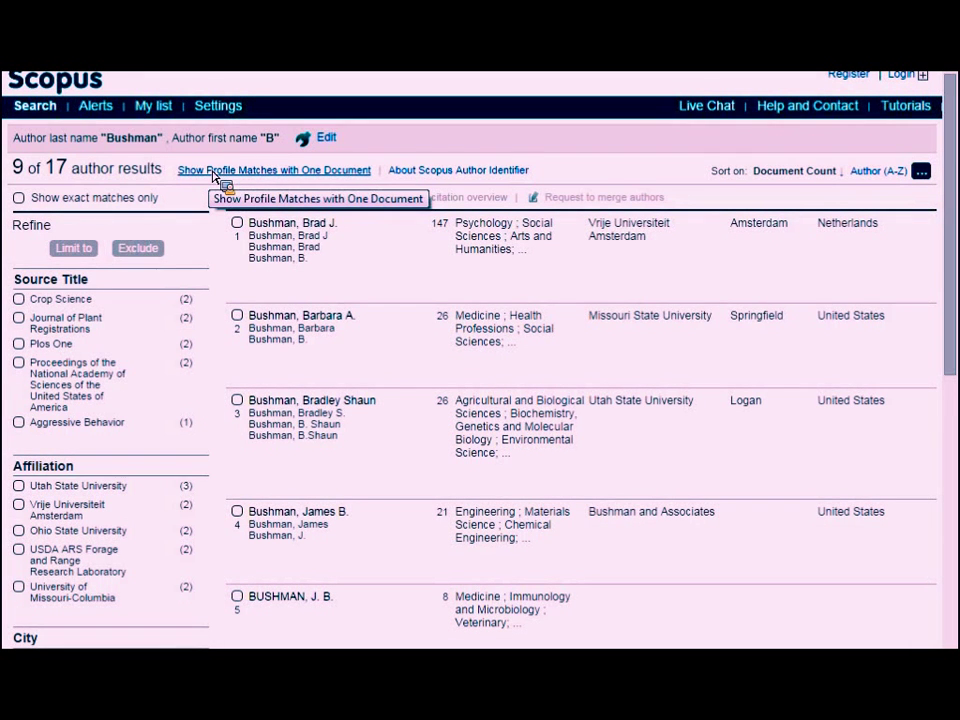
Include profile matches with only one document in the Bushman author results
left_click(213, 174)
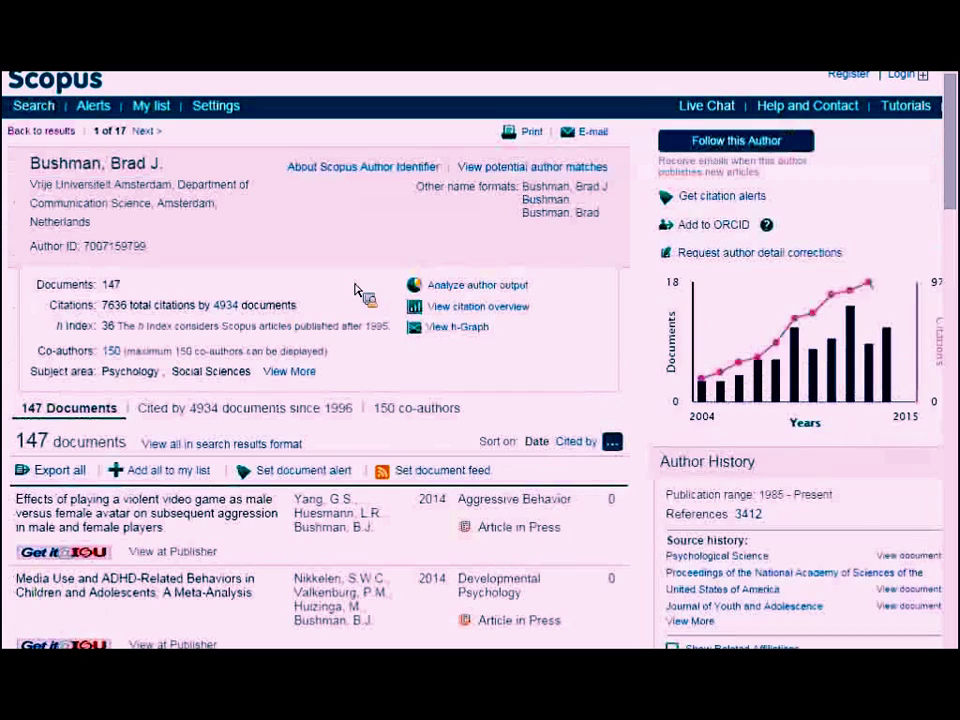
scroll(357, 290, "down", 2)
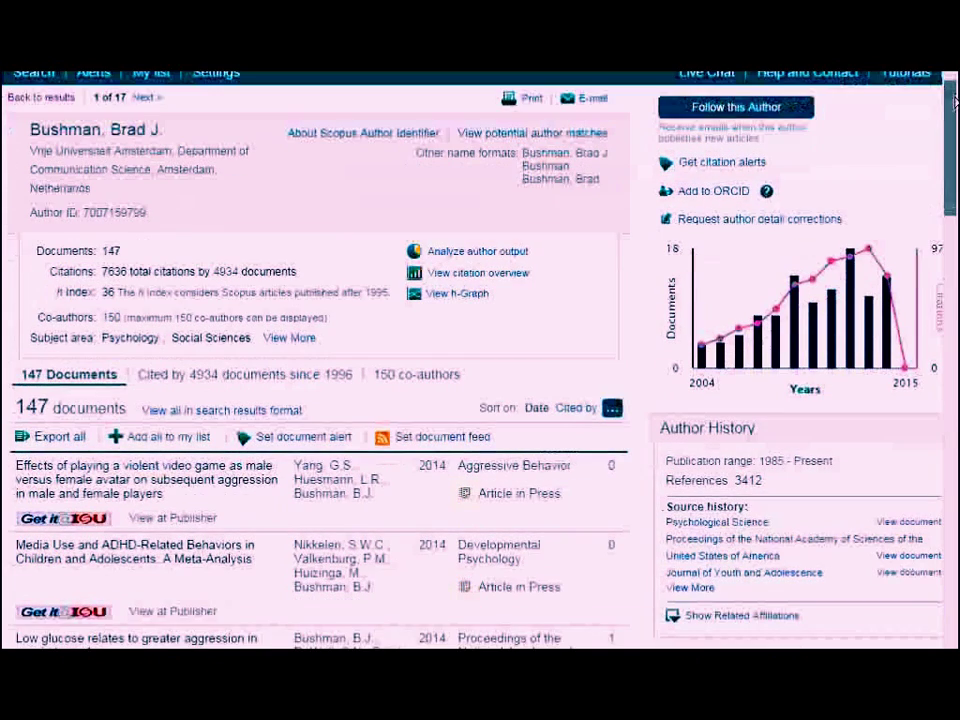
scroll(518, 256, "up", 1)
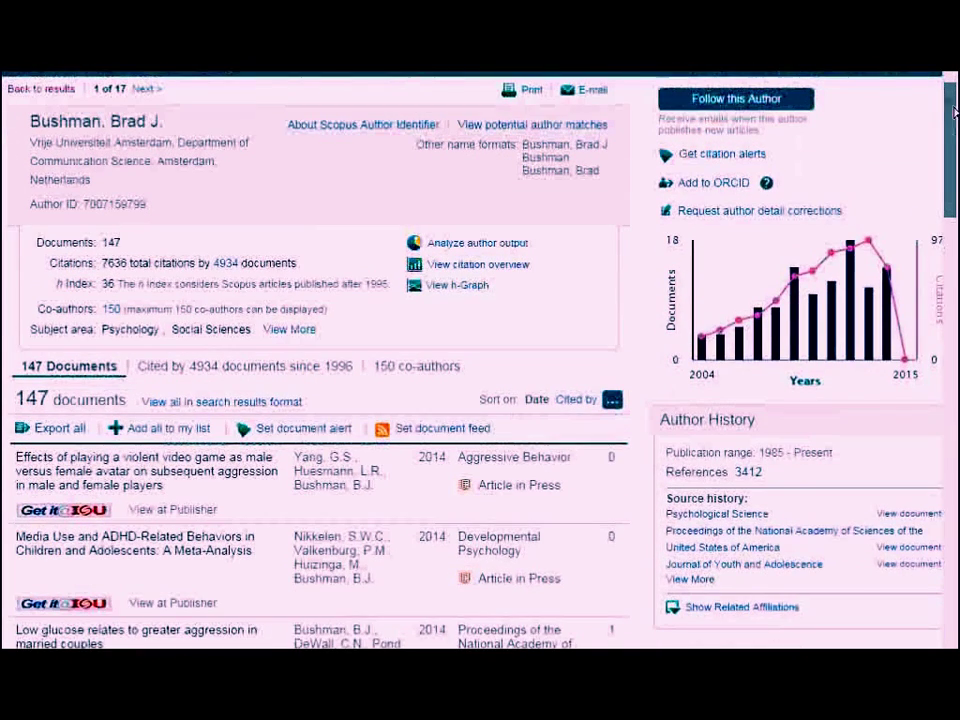
scroll(606, 294, "down", 1)
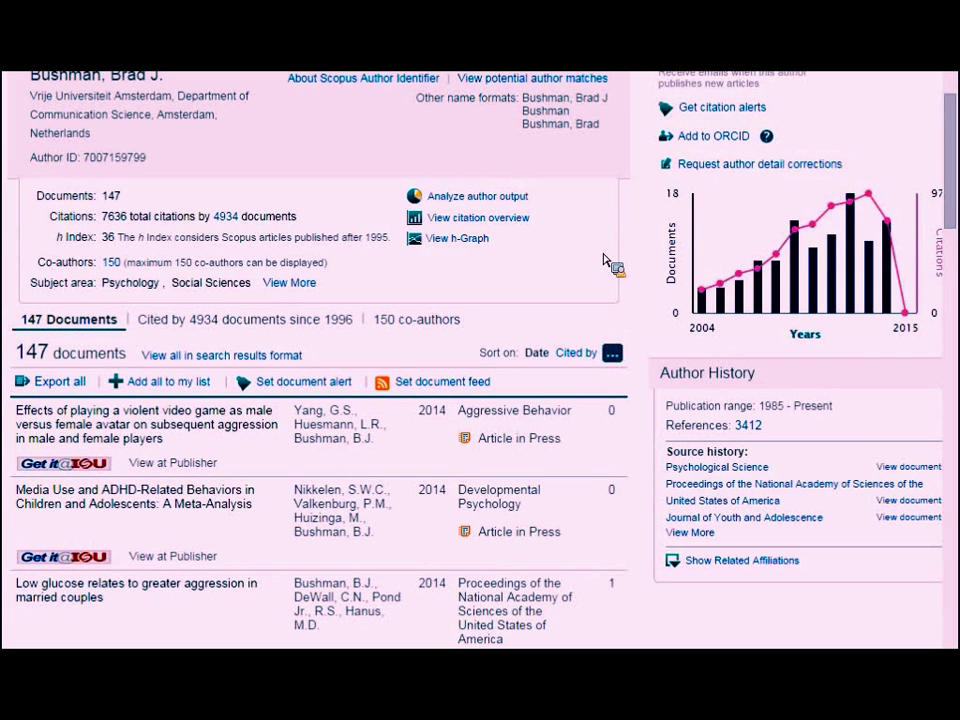
Expand the subject areas to add Arts and Humanities, Medicine, Neuroscience, Mathematics and more
mouse_move(467, 445)
left_click(296, 284)
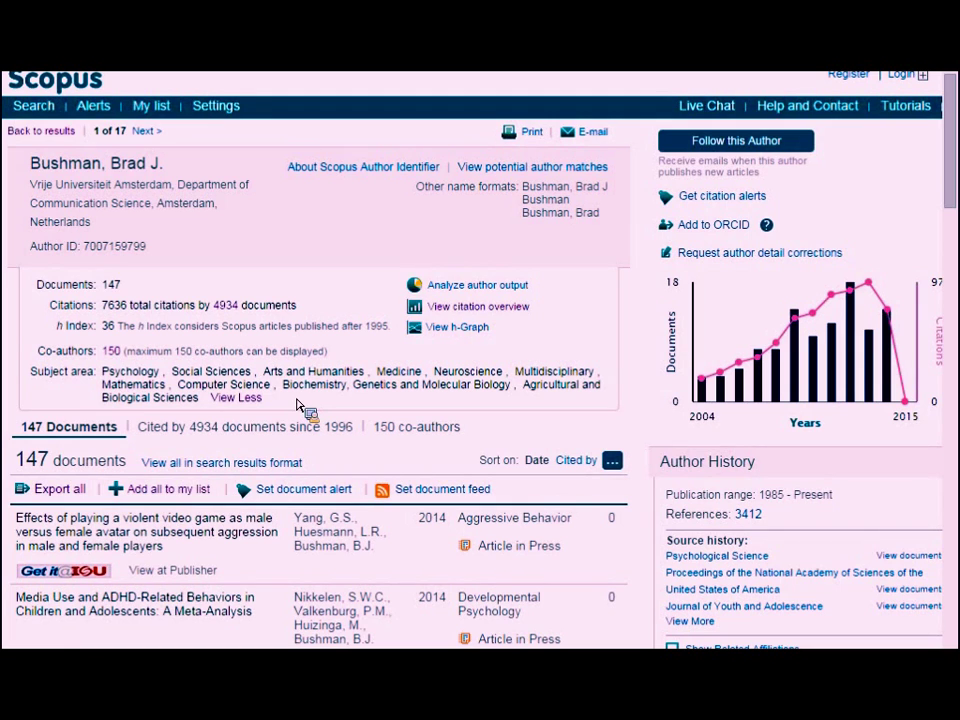
scroll(310, 400, "down", 2)
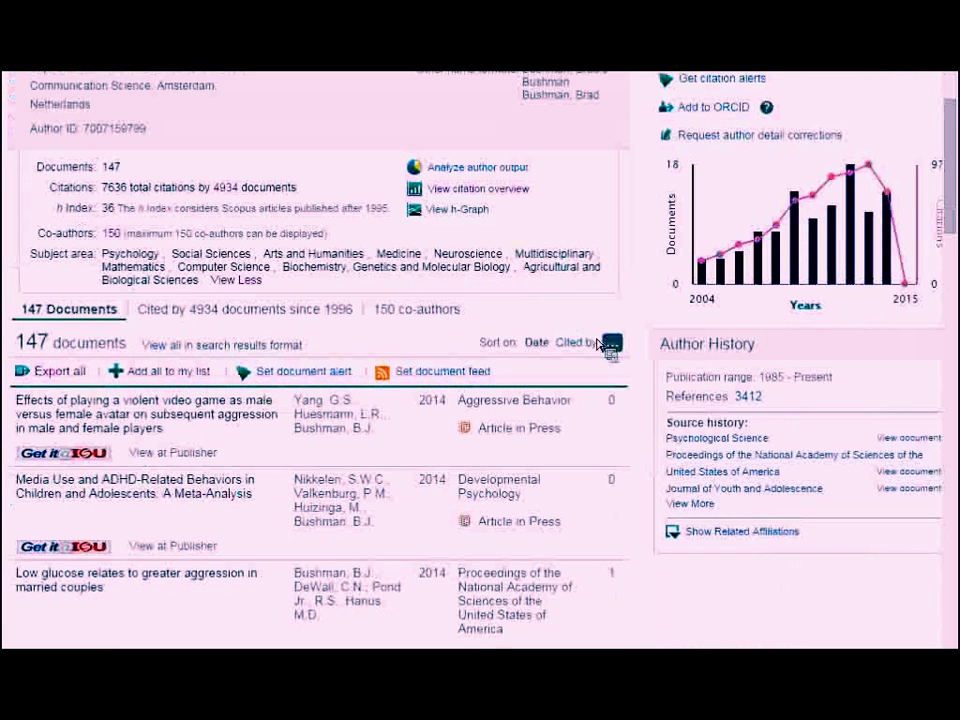
scroll(605, 344, "down", 1)
mouse_move(635, 538)
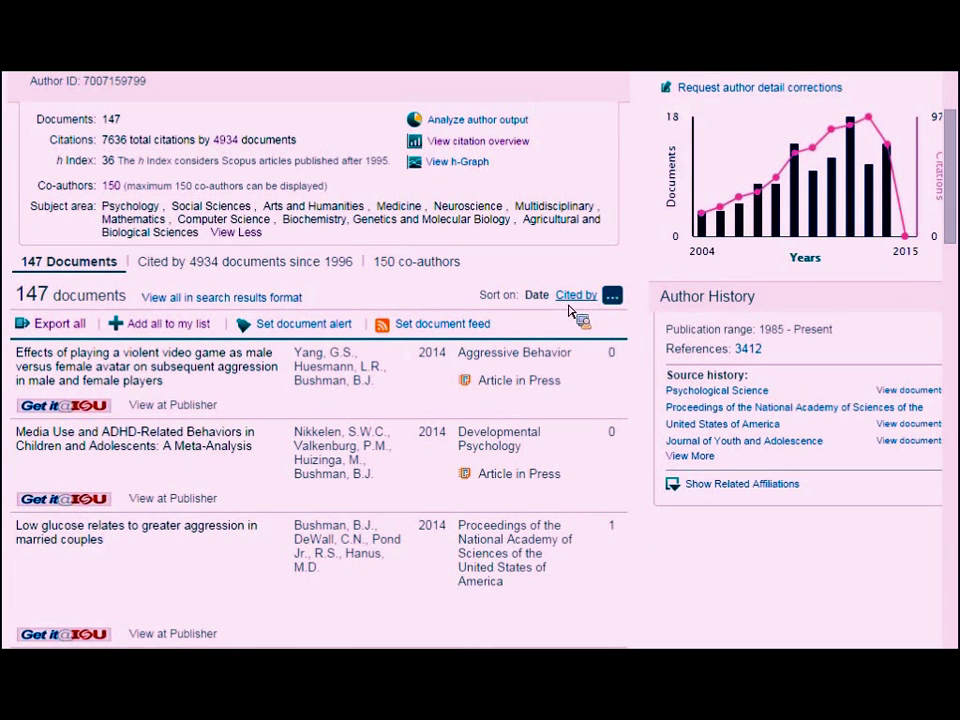
Sort Bushman's 147 documents by Cited by, with 'Human aggression' (762 citations) on top
left_click(576, 296)
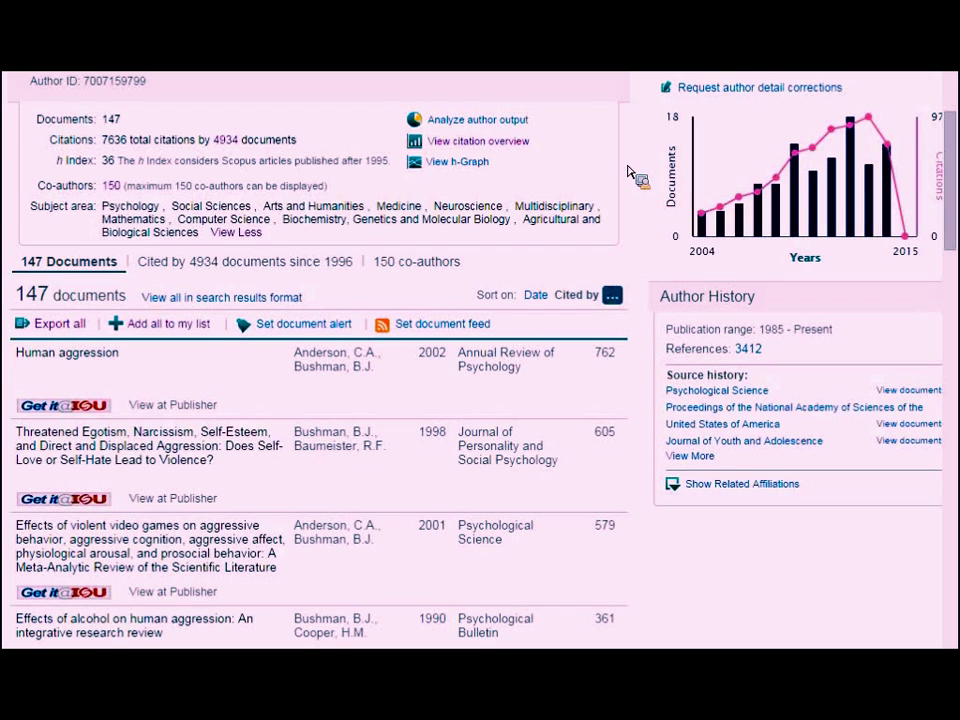
scroll(600, 550, "down", 2)
scroll(690, 556, "down", 1)
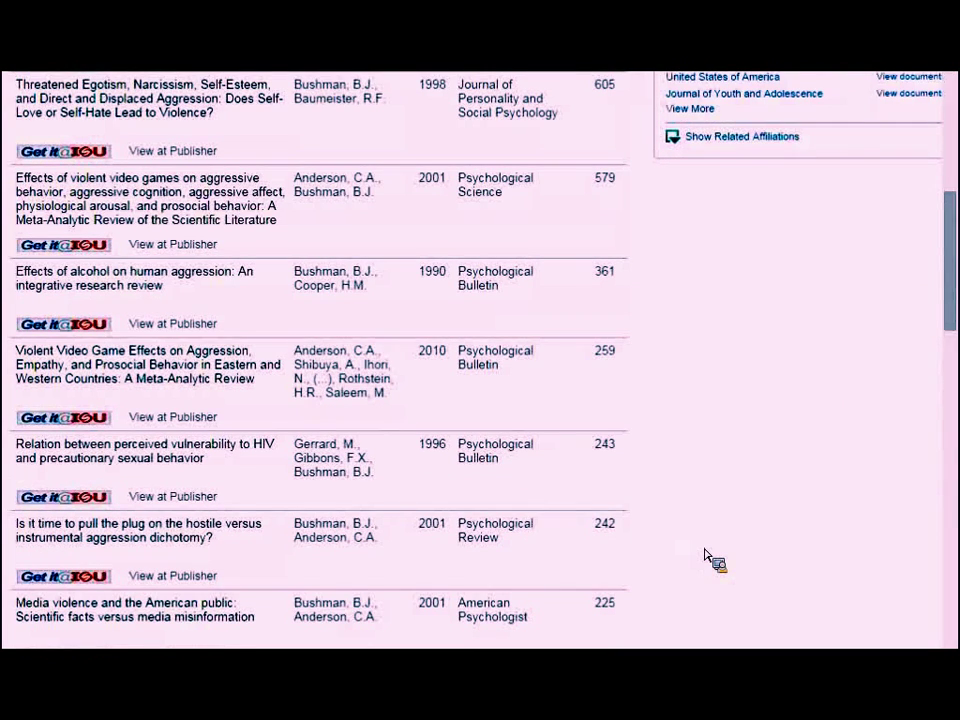
Open the 2010 'Violent Video Game Effects on Aggression, Empathy, and Prosocial Behavior' record and review it
left_click(185, 378)
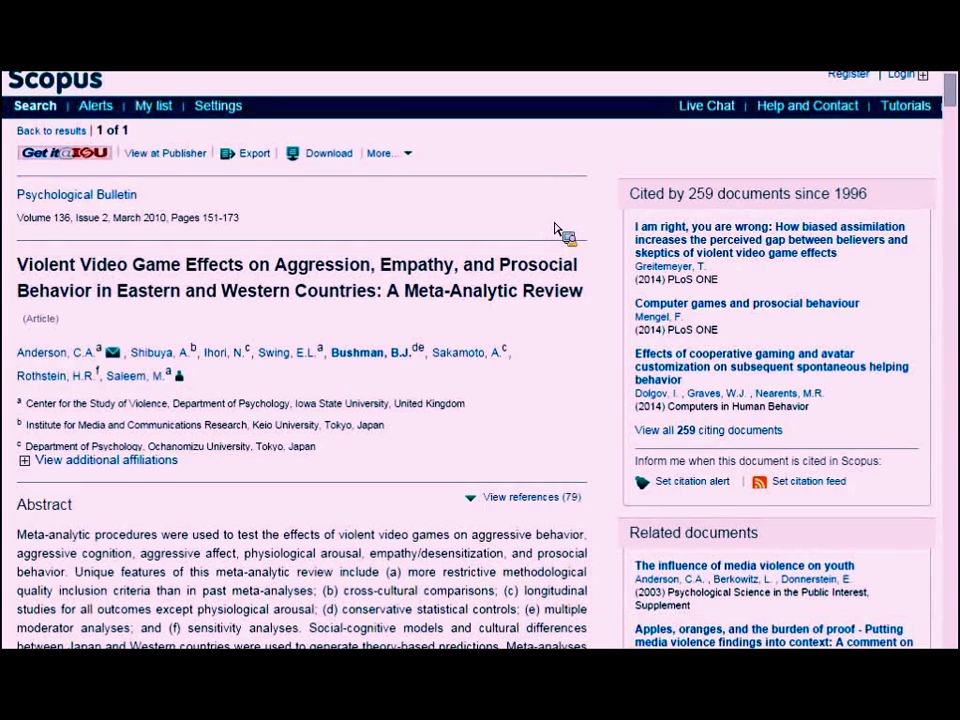
scroll(950, 100, "down", 3)
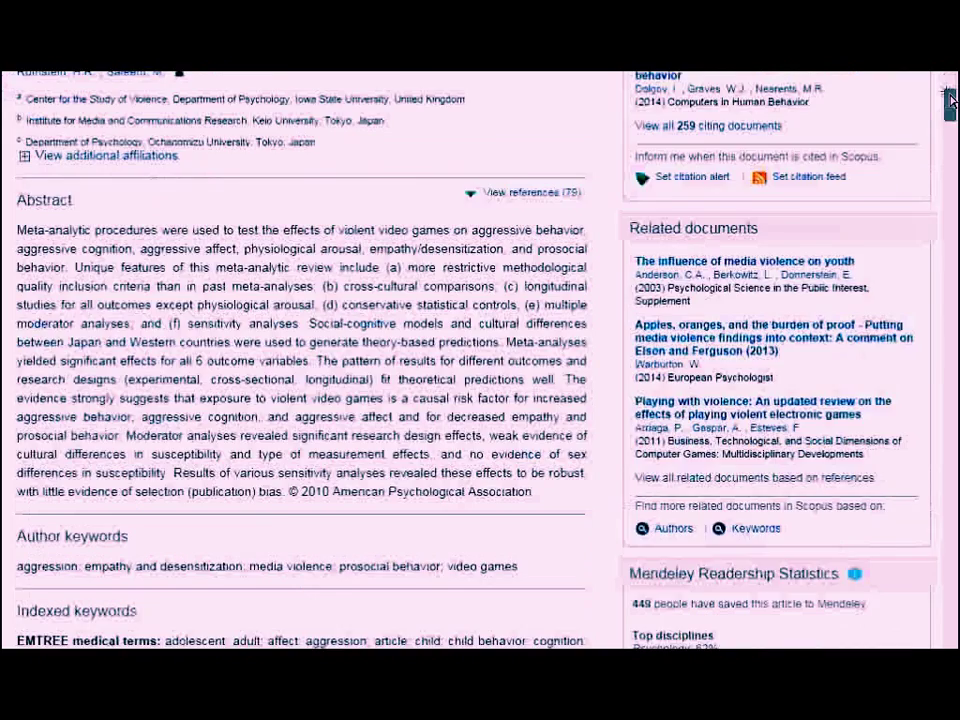
scroll(950, 100, "down", 2)
scroll(548, 316, "down", 3)
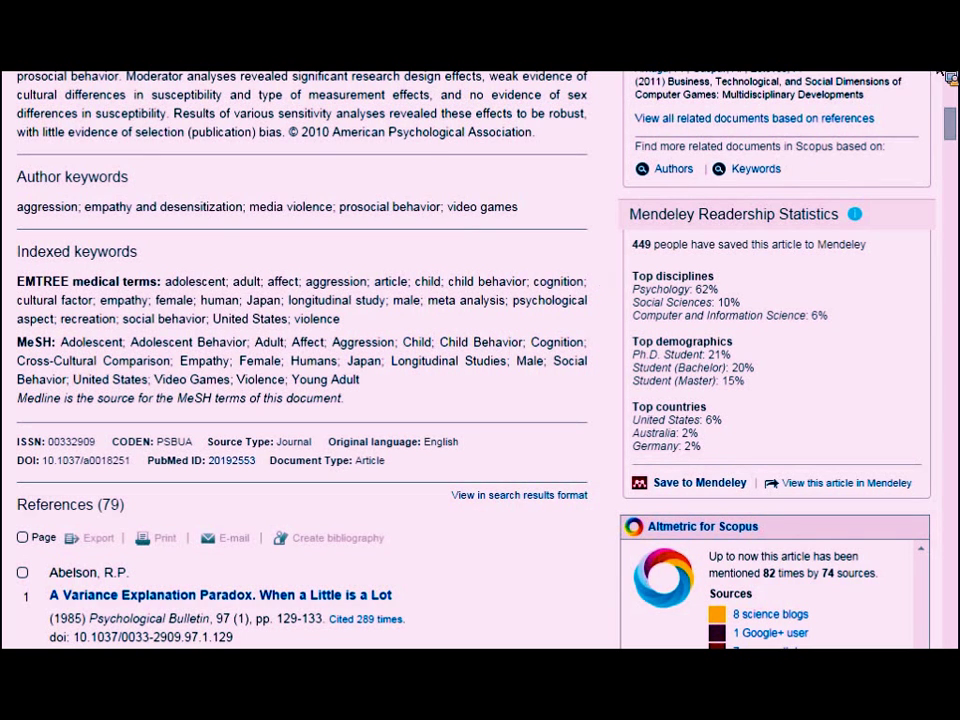
scroll(713, 95, "down", 2)
scroll(952, 155, "down", 8)
scroll(952, 155, "up", 5)
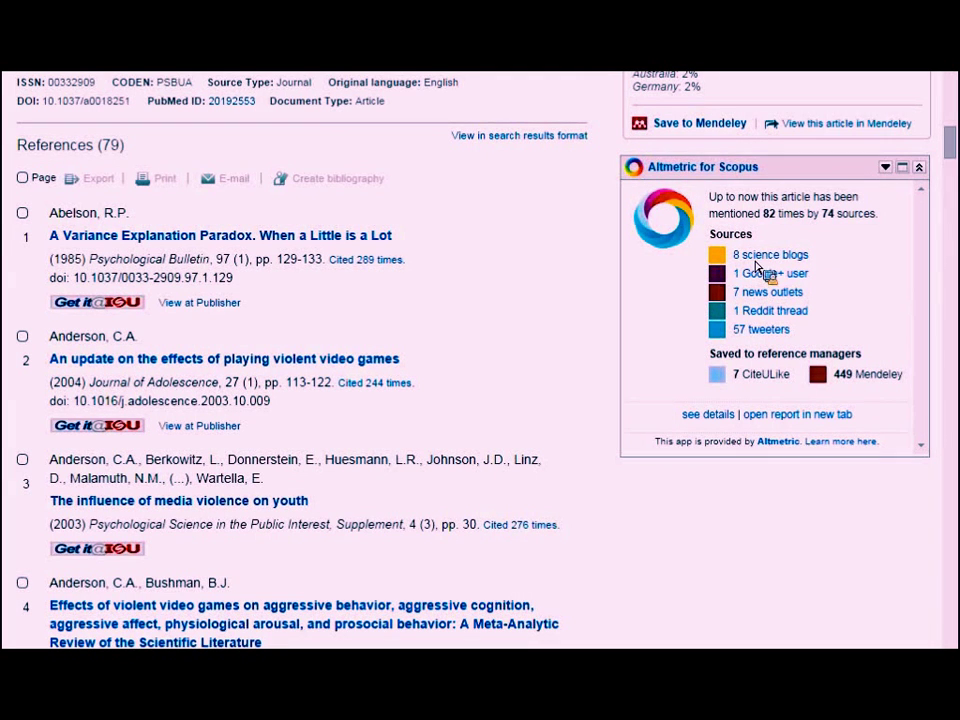
Review the full Altmetric news mentions (CNN, Huffington Post, Quartz), then close the details window
left_click(676, 219)
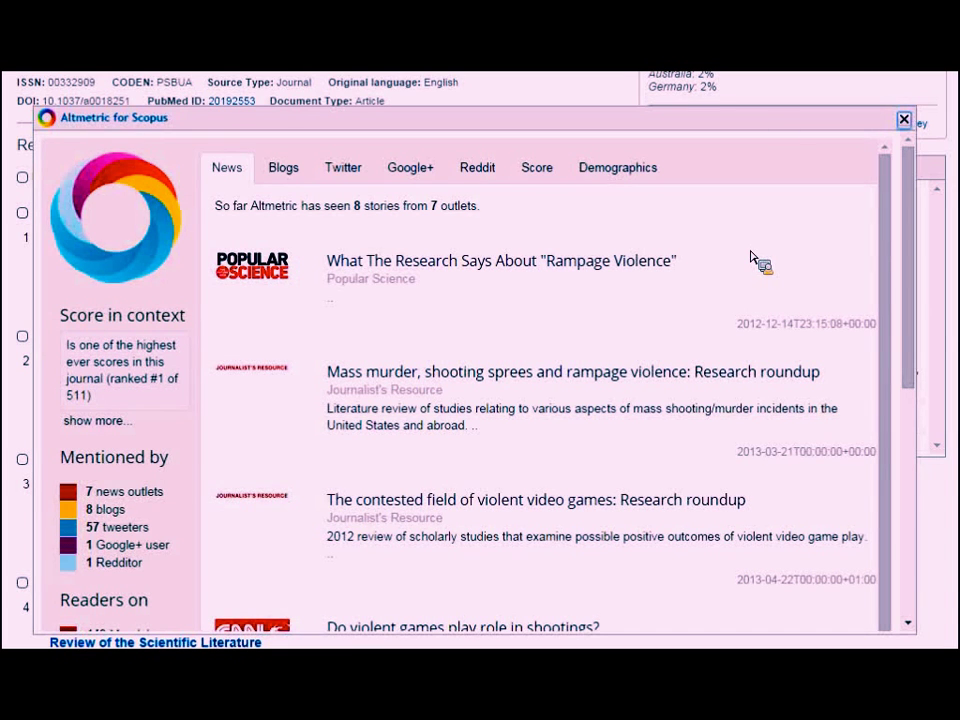
left_click_drag(904, 489, 892, 390)
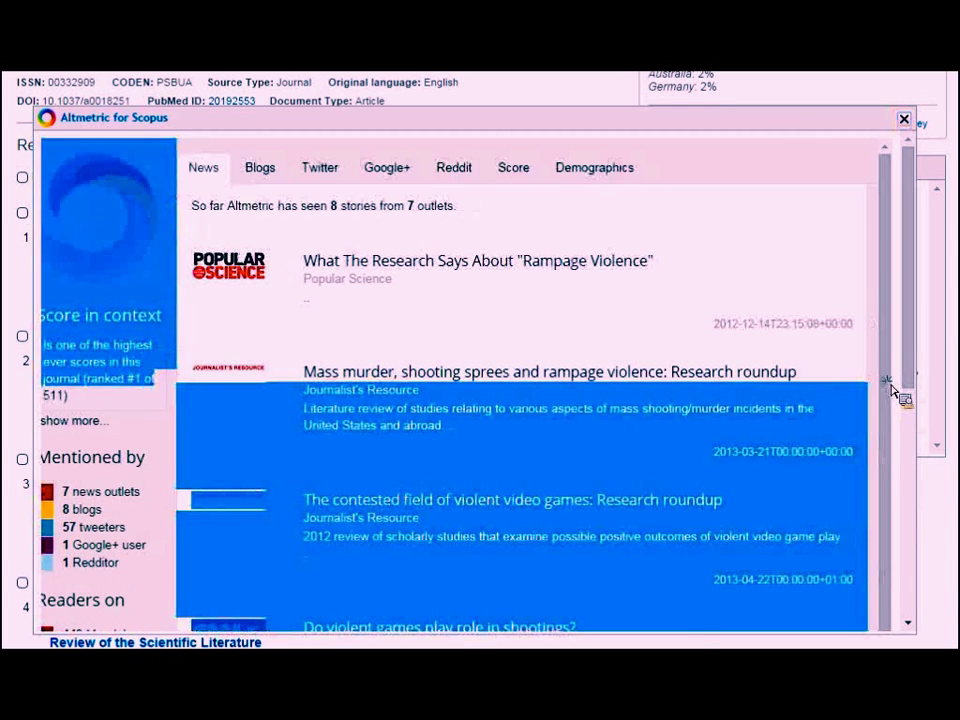
left_click(810, 360)
left_click_drag(909, 343, 896, 506)
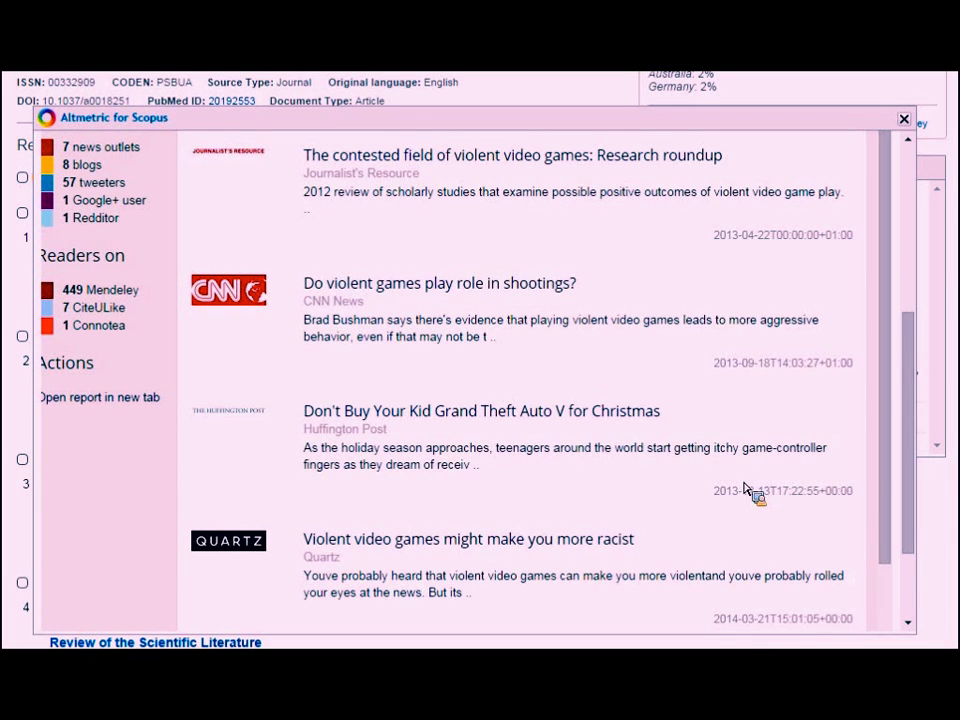
left_click(903, 119)
scroll(910, 125, "up", 3)
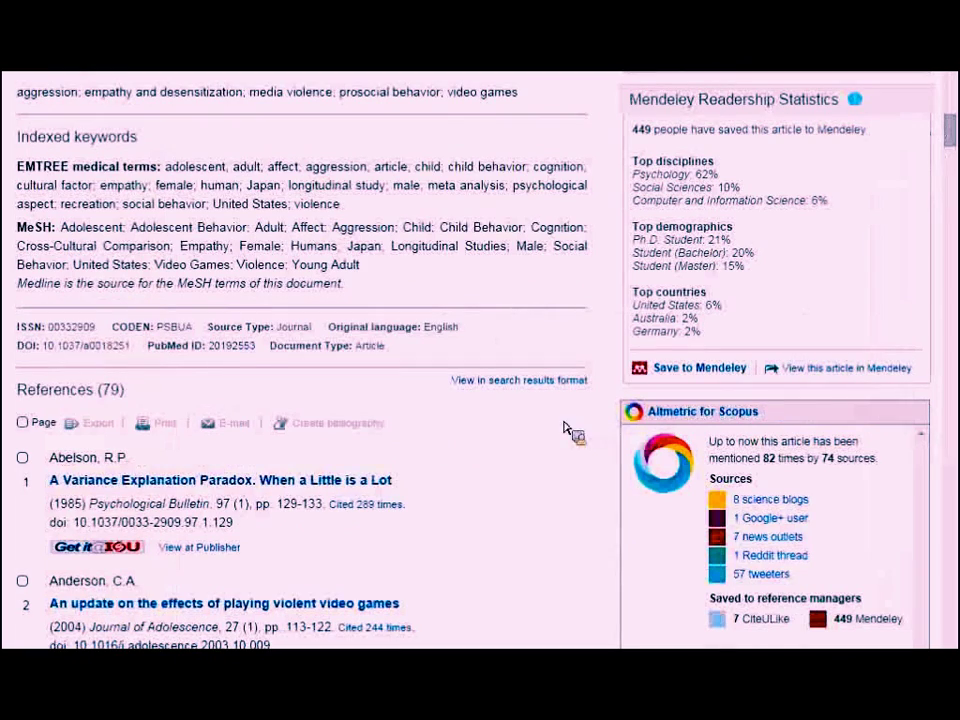
scroll(546, 424, "down", 3)
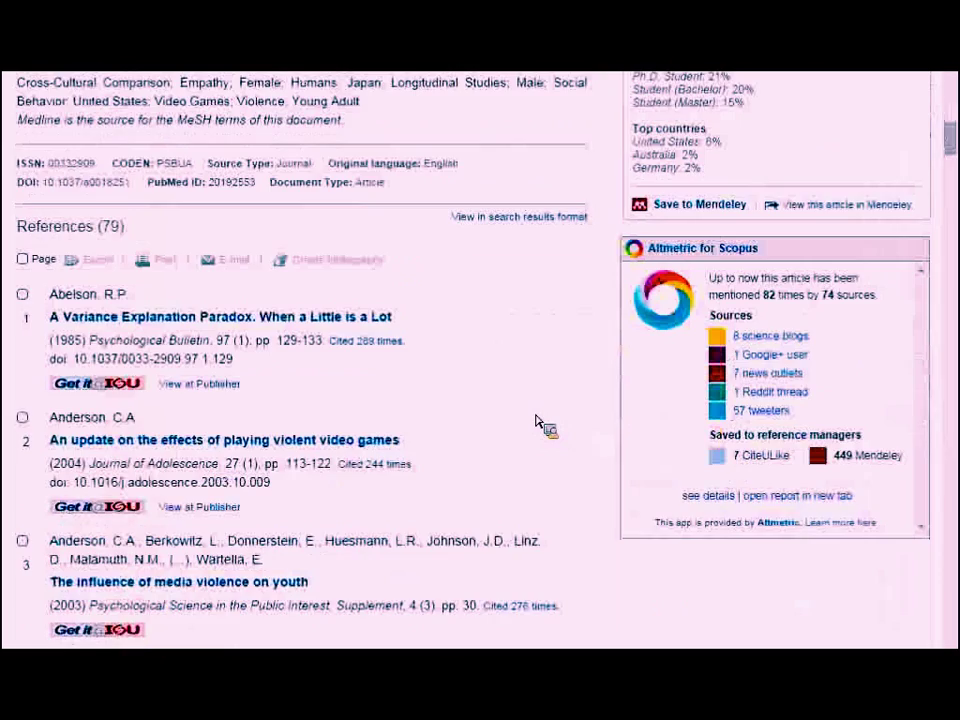
left_click_drag(12, 155, 124, 155)
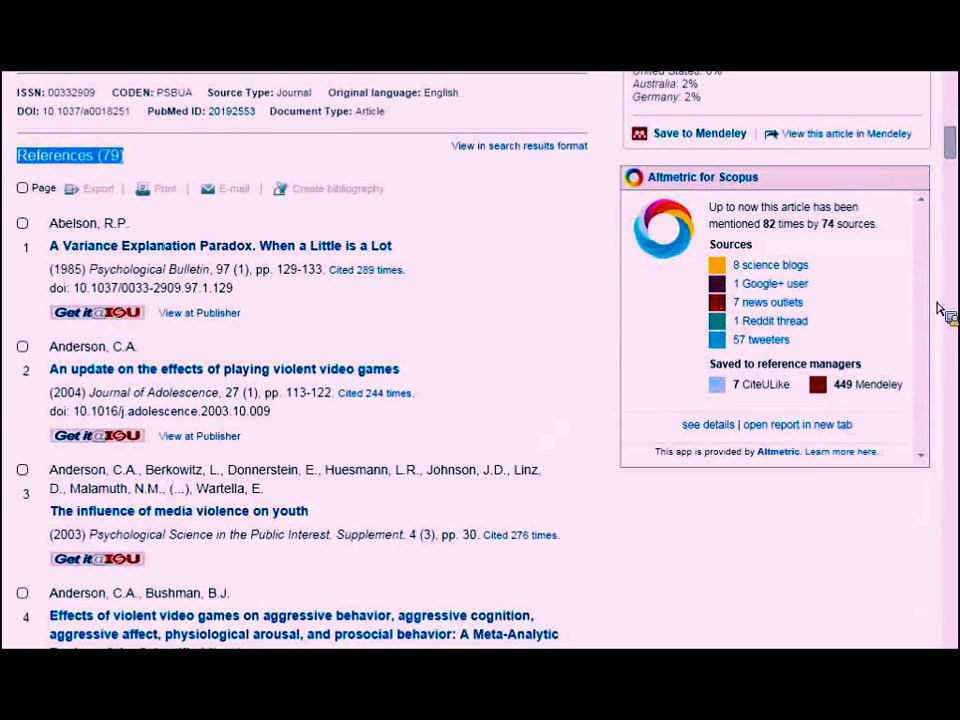
scroll(950, 145, "up", 4)
left_click_drag(950, 145, 949, 122)
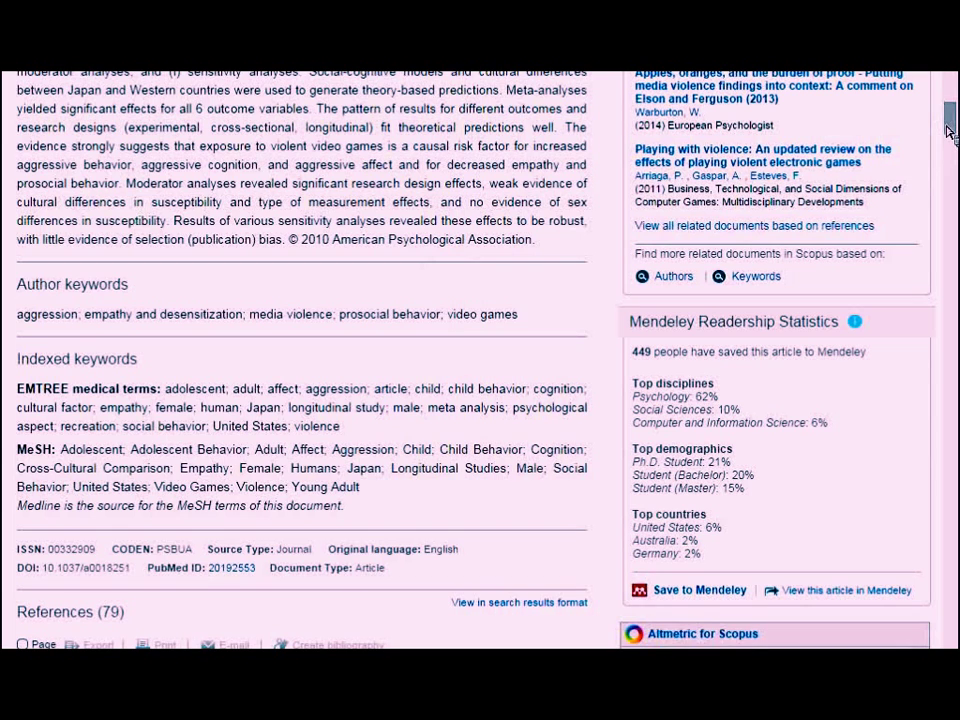
left_click_drag(950, 130, 950, 140)
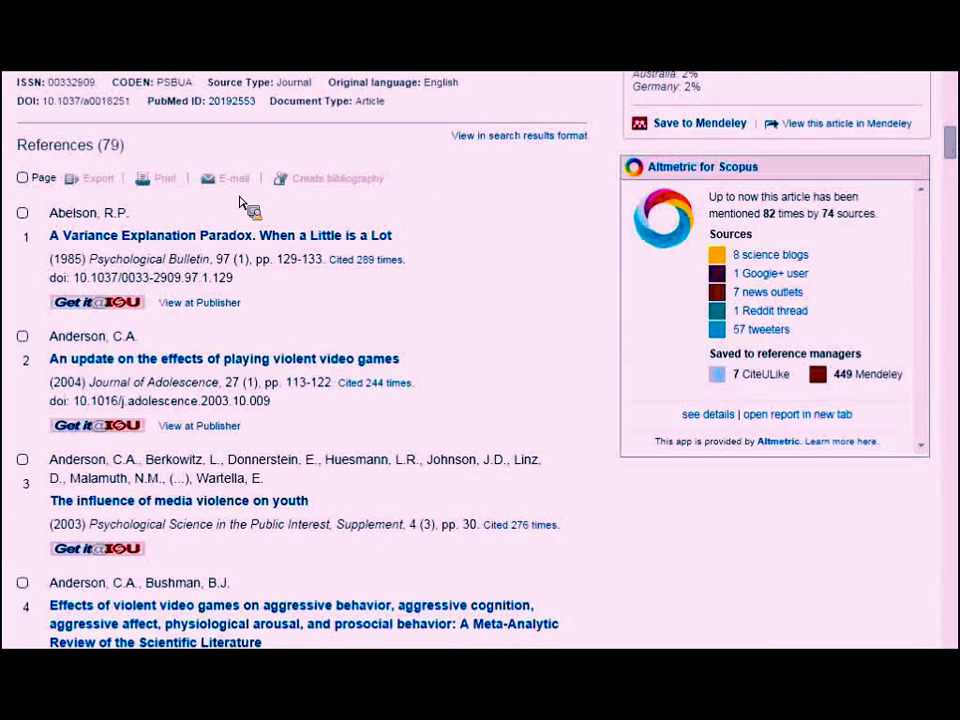
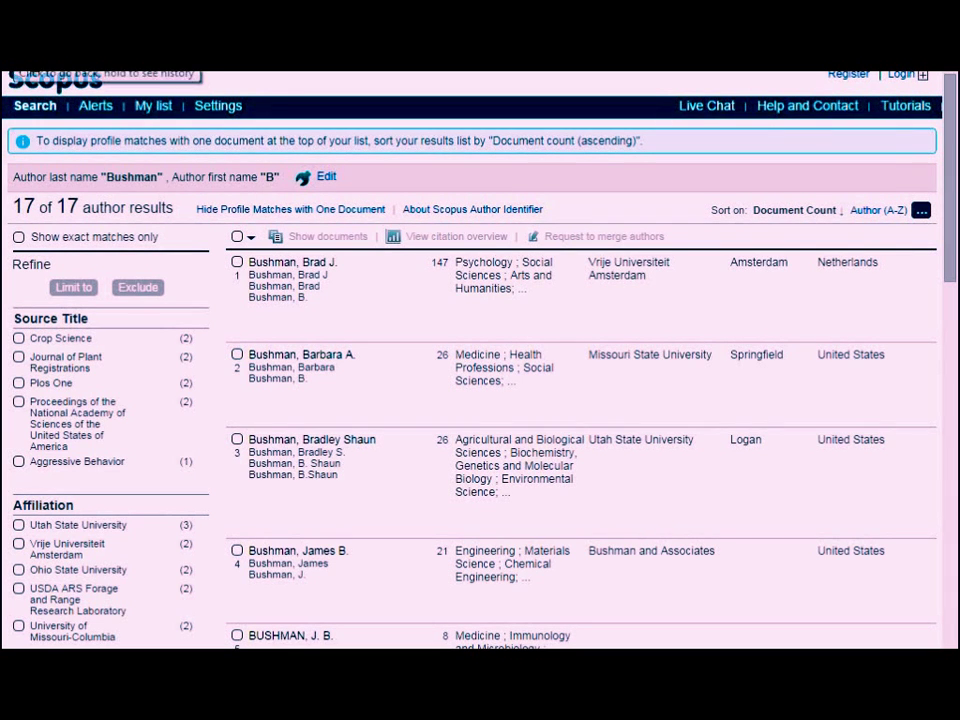
Go back twice to the Smith/Arizona author results, then tick and untick Smith, David John
key("alt+Left")
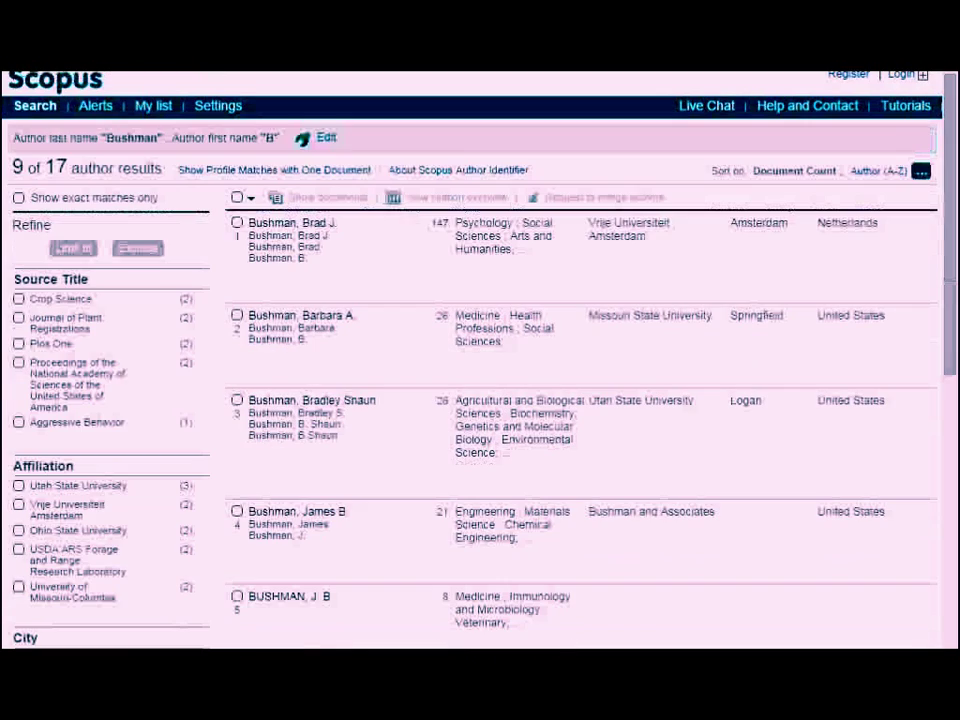
key("alt+Left")
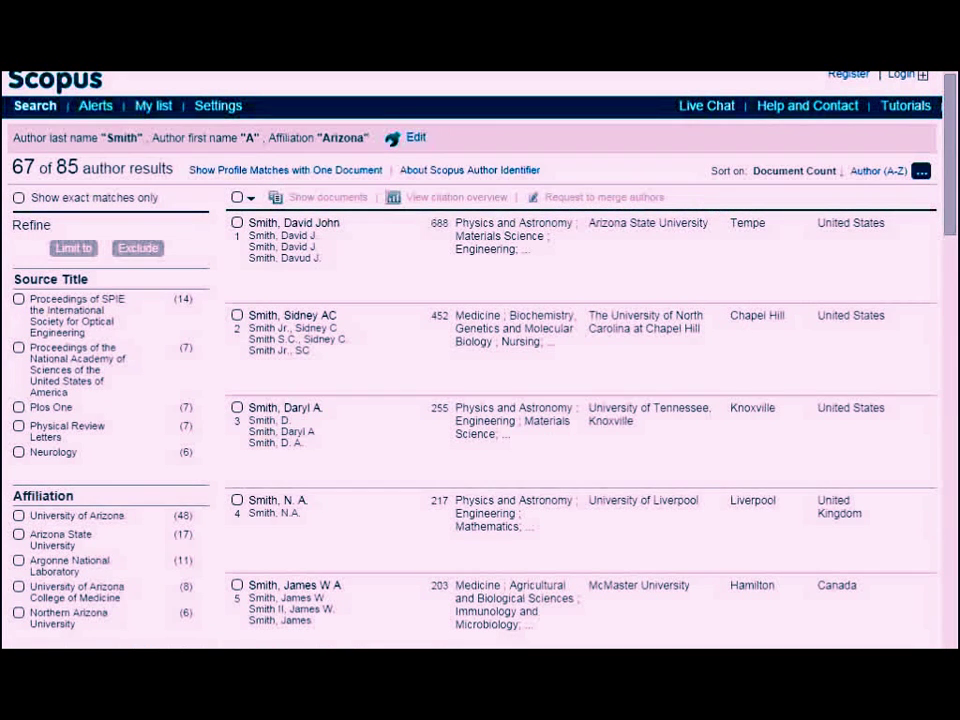
mouse_move(305, 205)
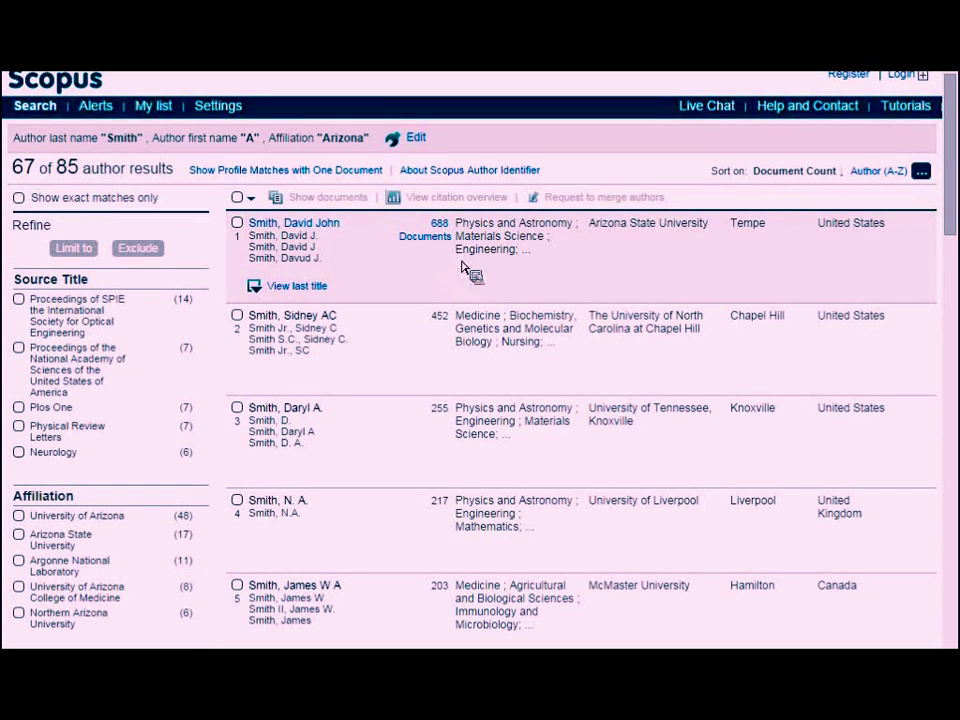
left_click(238, 223)
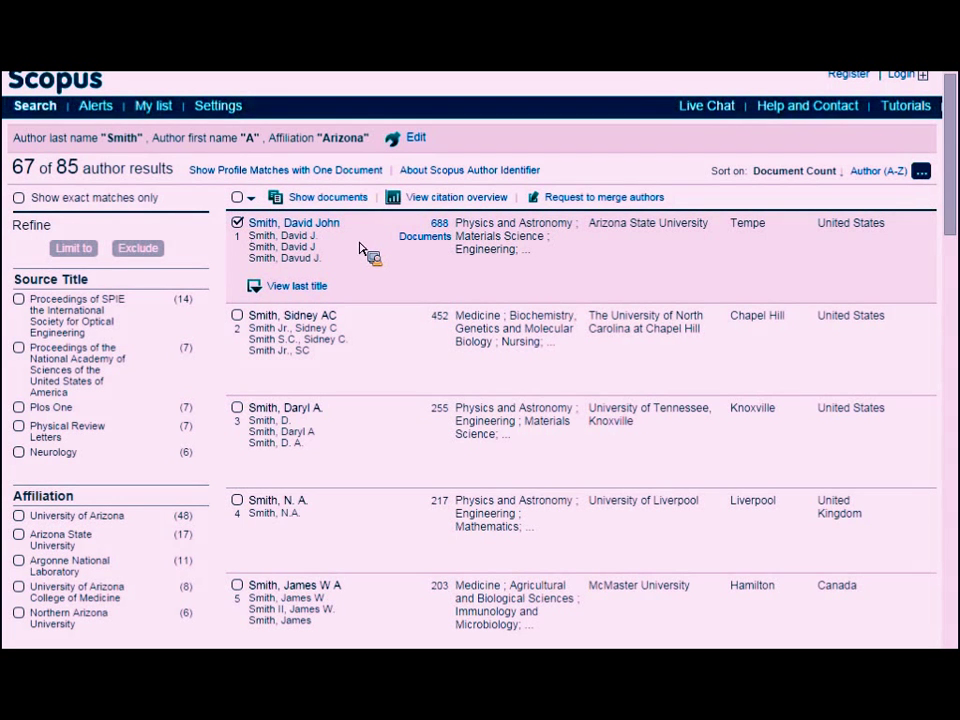
left_click(238, 222)
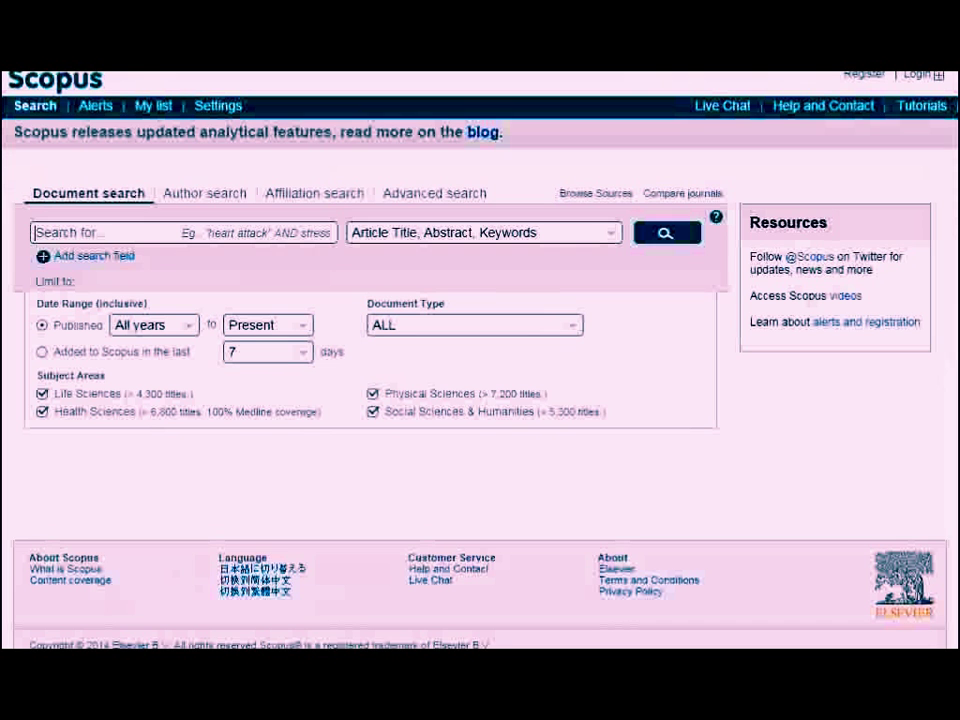
Run a Document search for 'frogs' in titles, abstracts and keywords
type("frog")
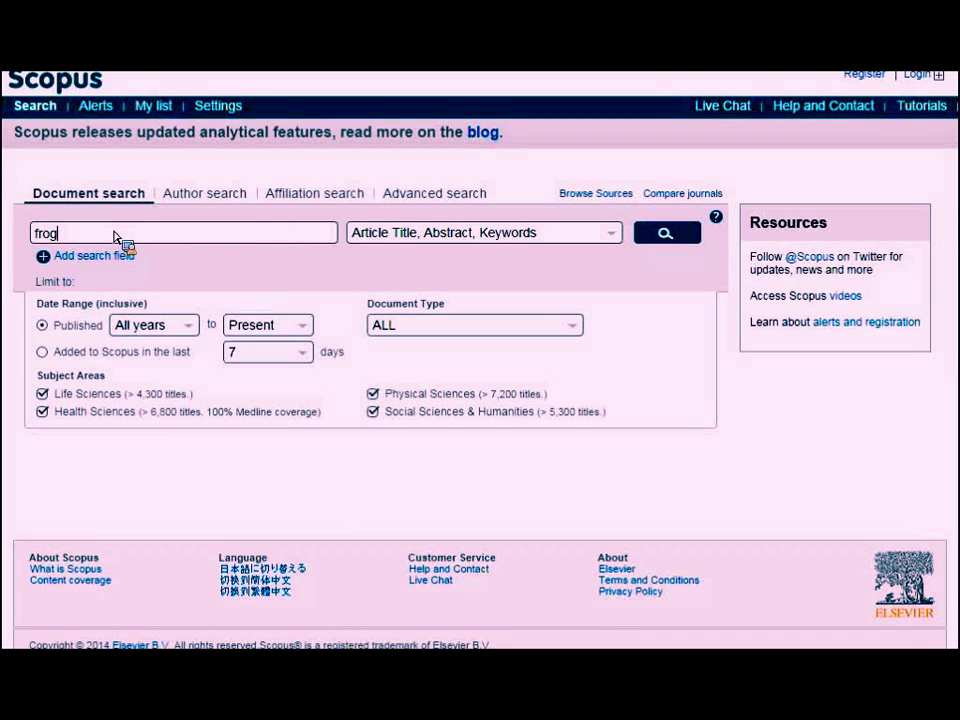
type("s")
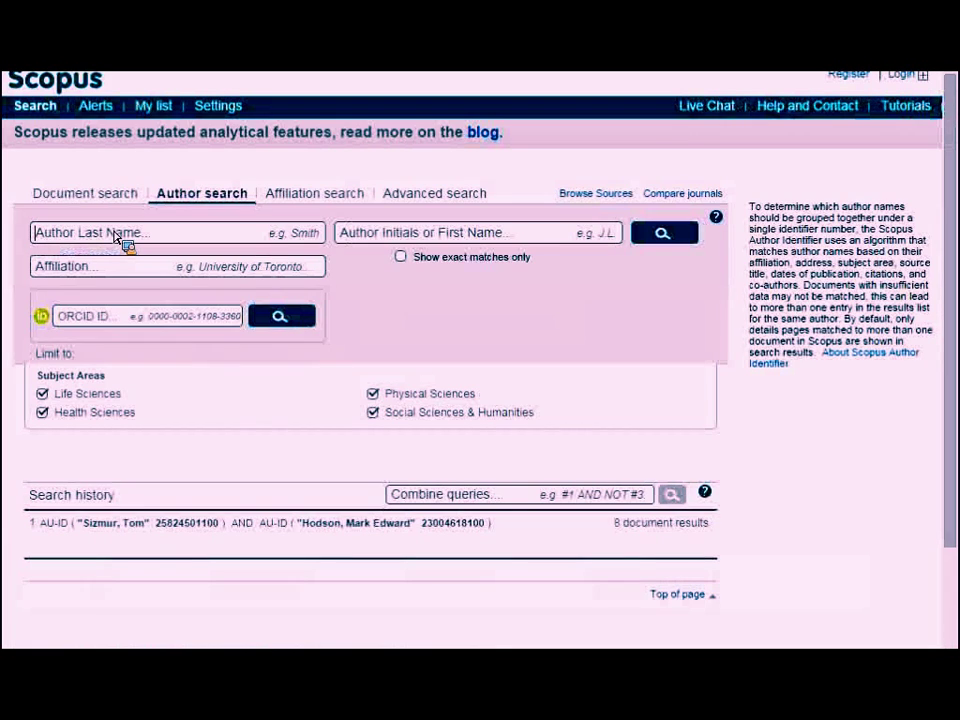
left_click(120, 238)
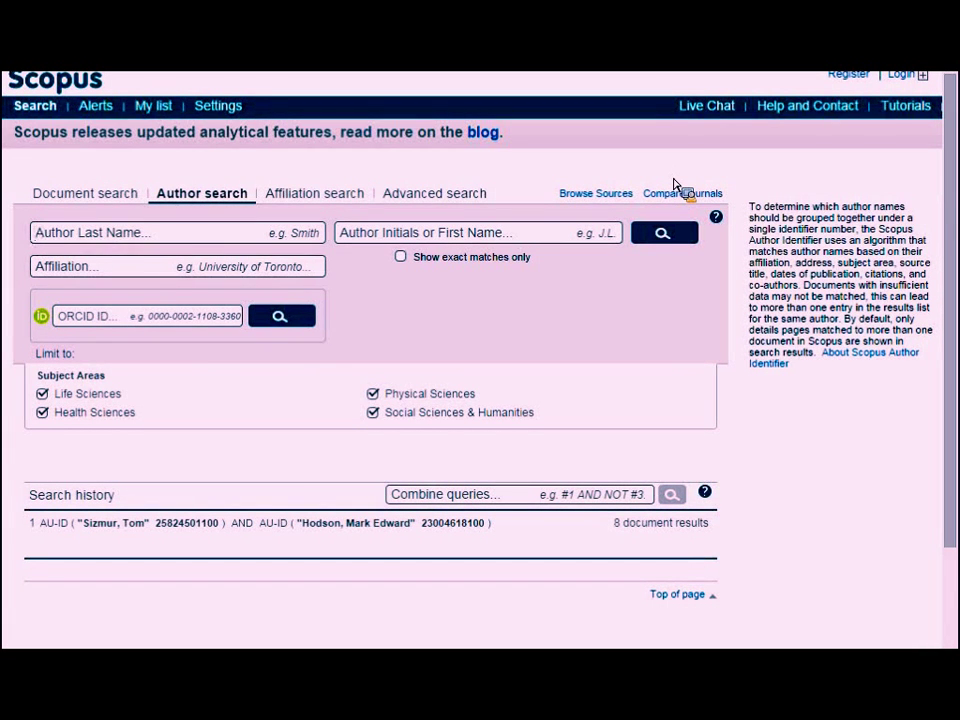
left_click(88, 194)
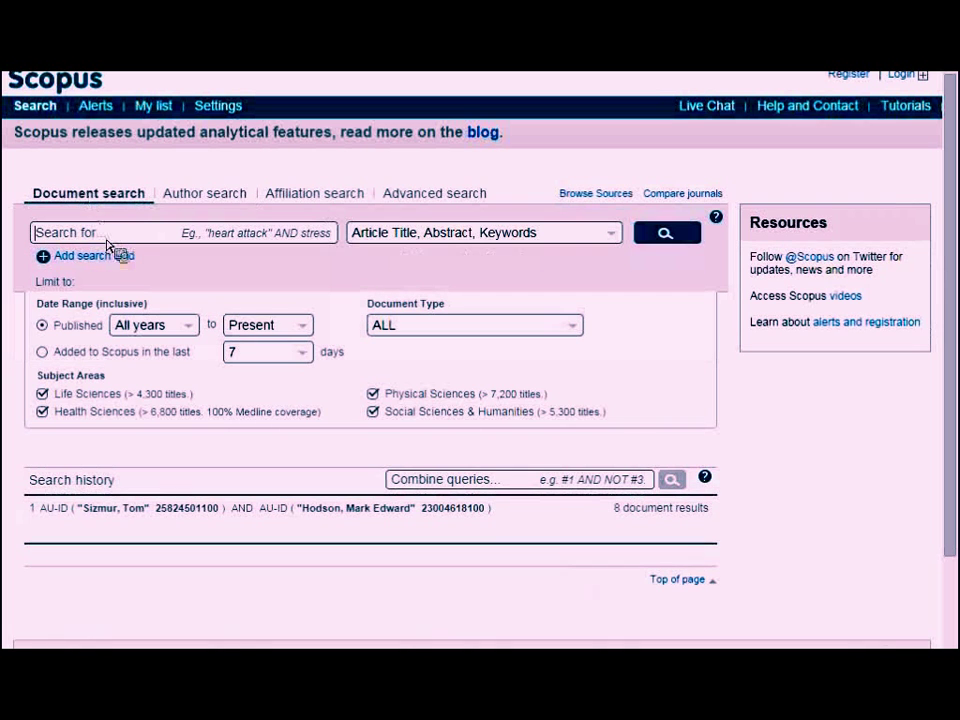
type("frogs")
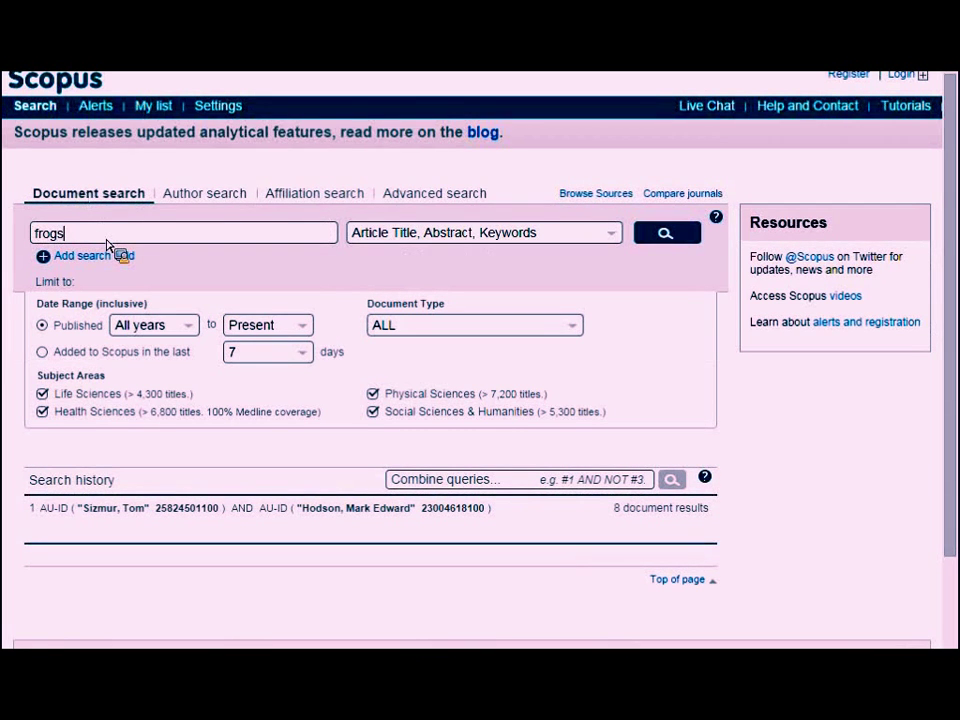
key("Return")
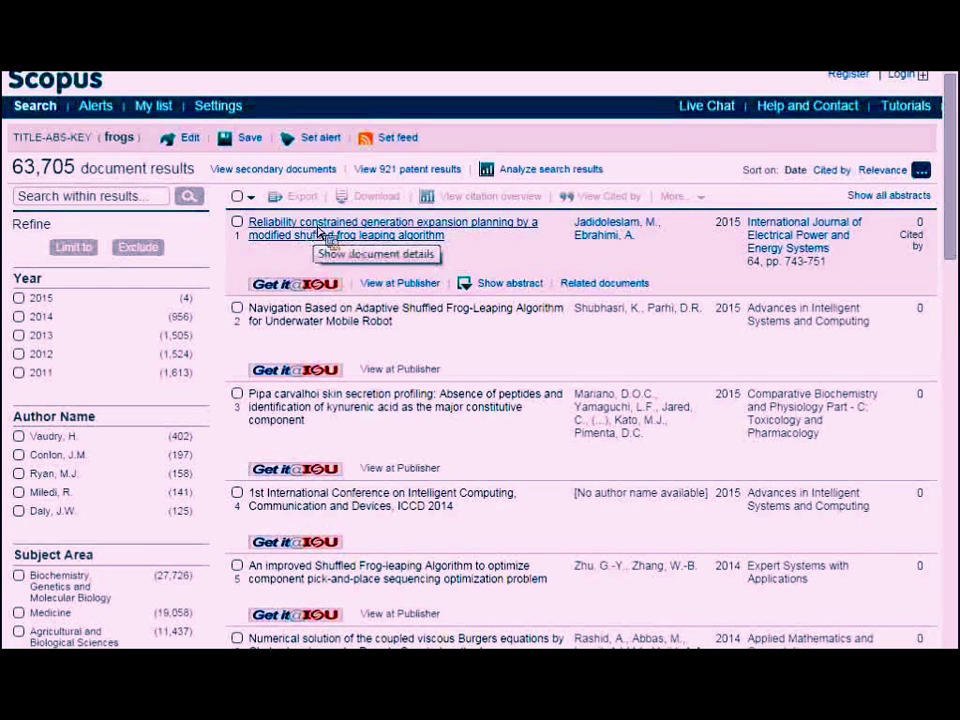
Tick the first two frogs results and start setting an alert for the frogs search
left_click(238, 223)
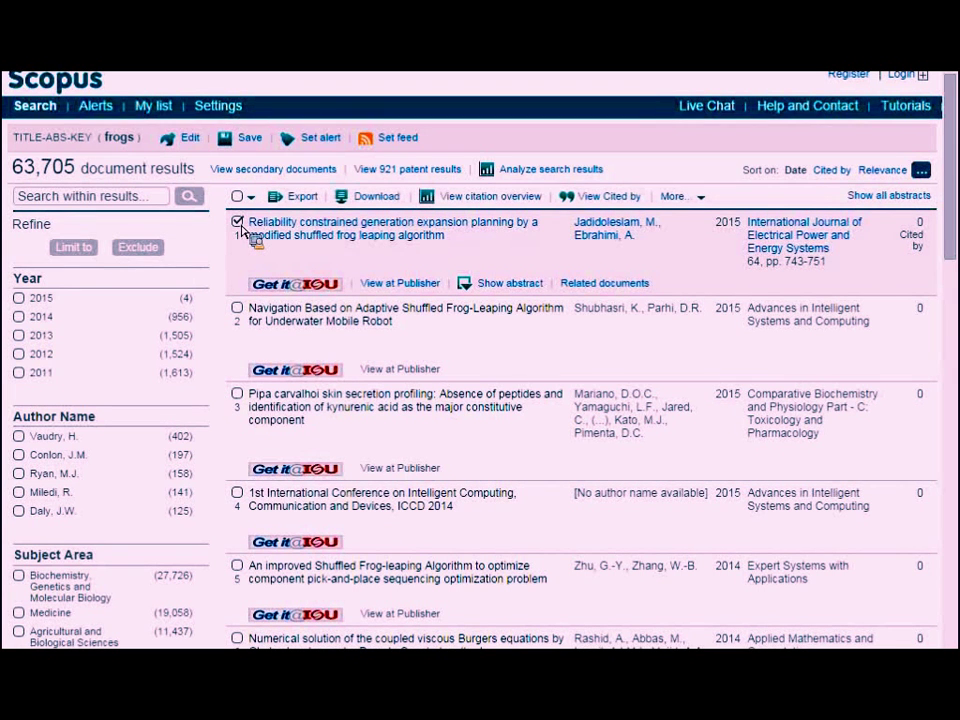
left_click(238, 309)
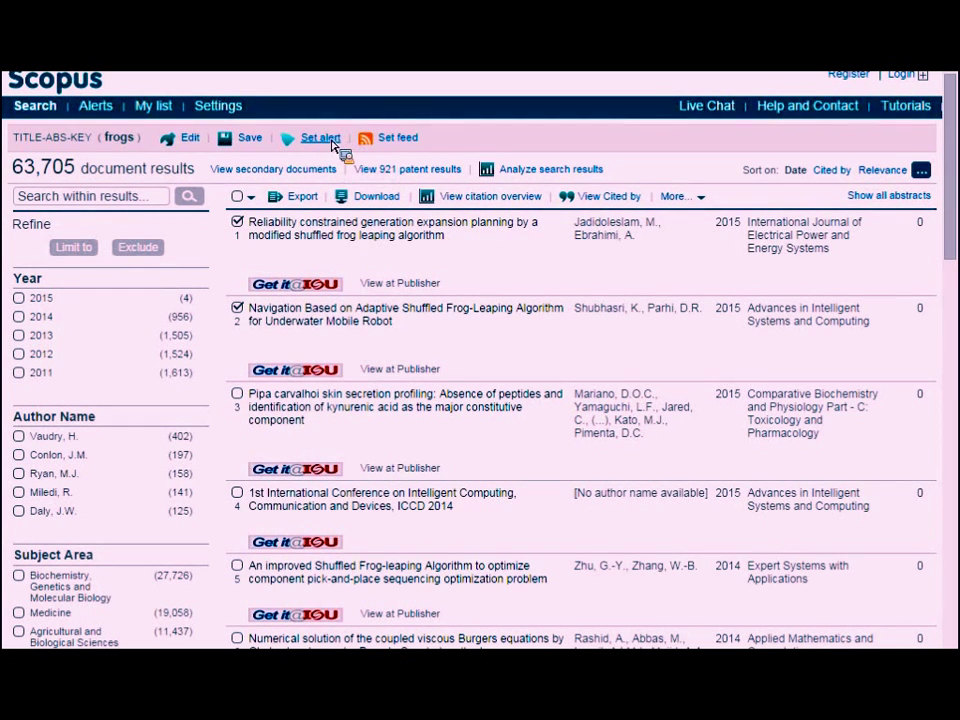
left_click(331, 141)
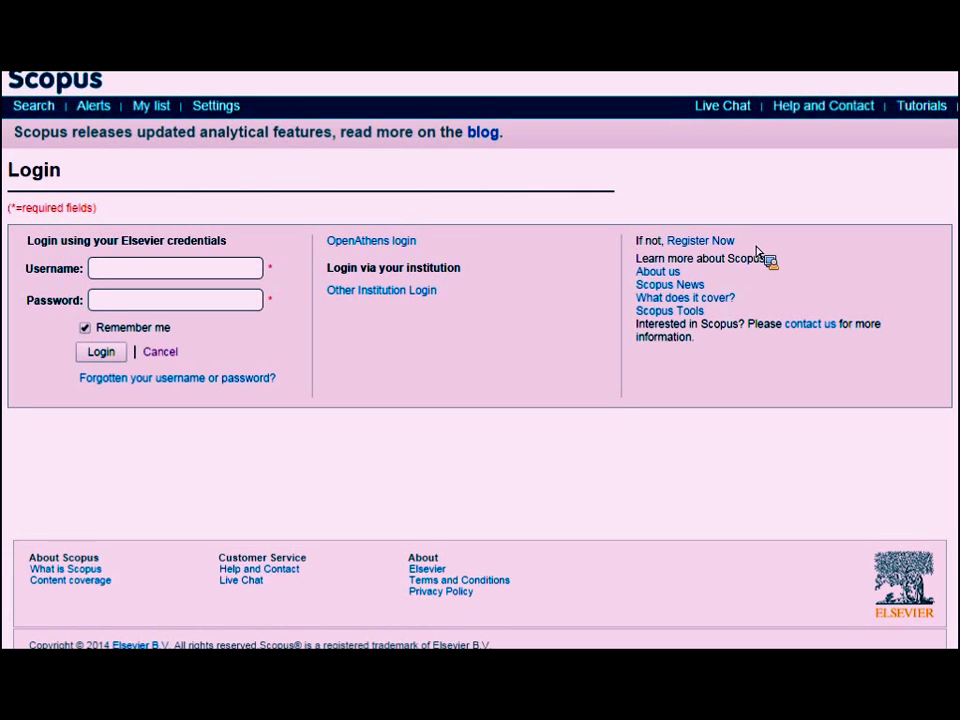
Log in with the account username and password, leaving Remember me unticked
left_click(250, 275)
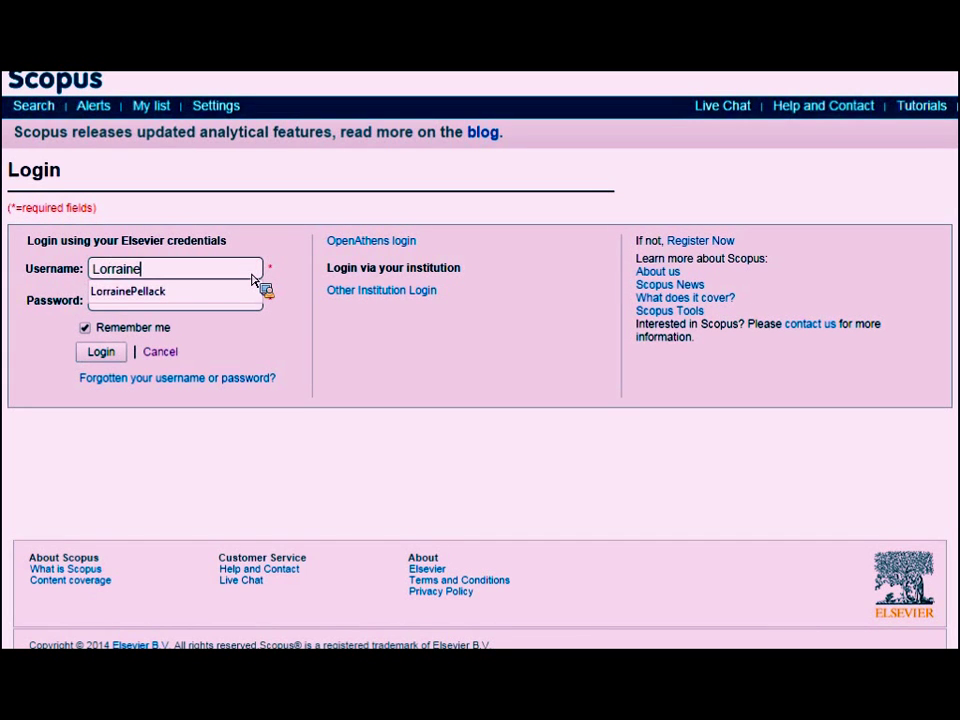
key("Tab")
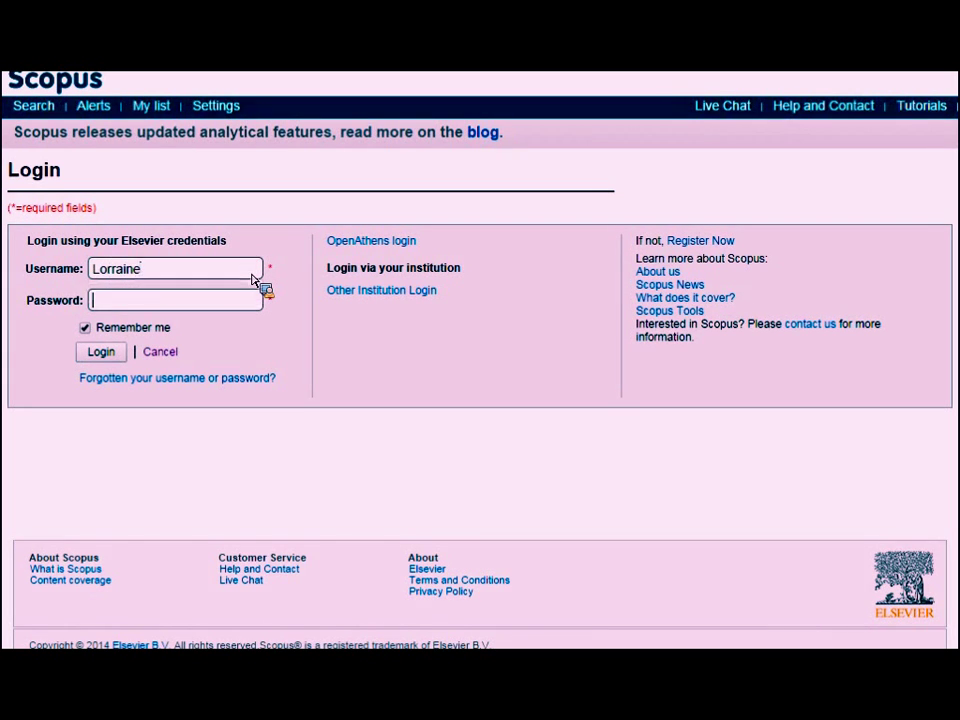
left_click(222, 267)
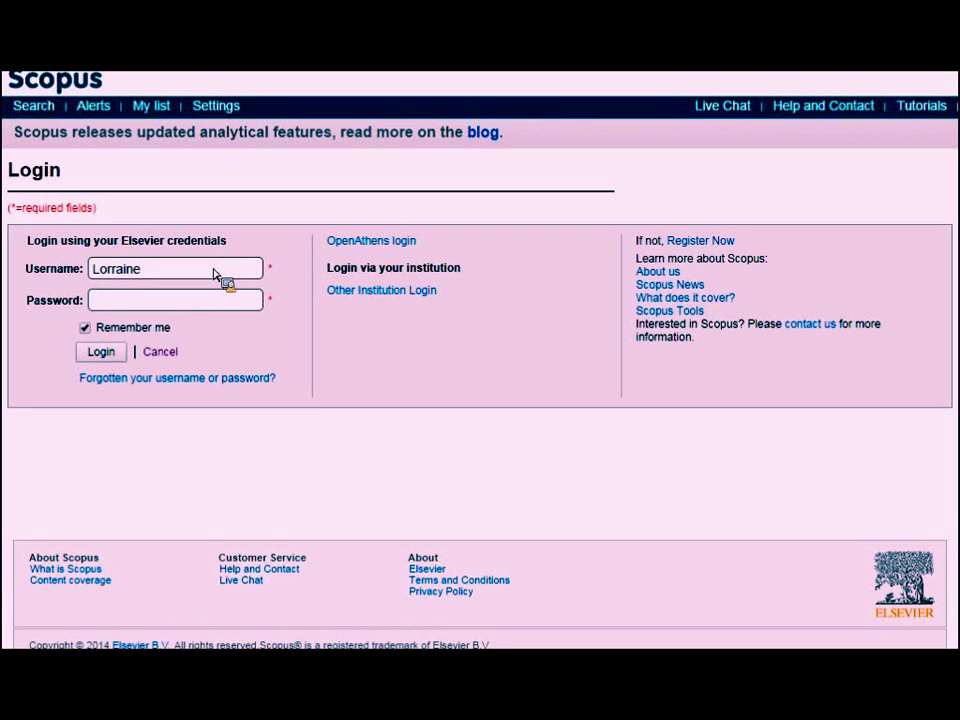
key("Tab")
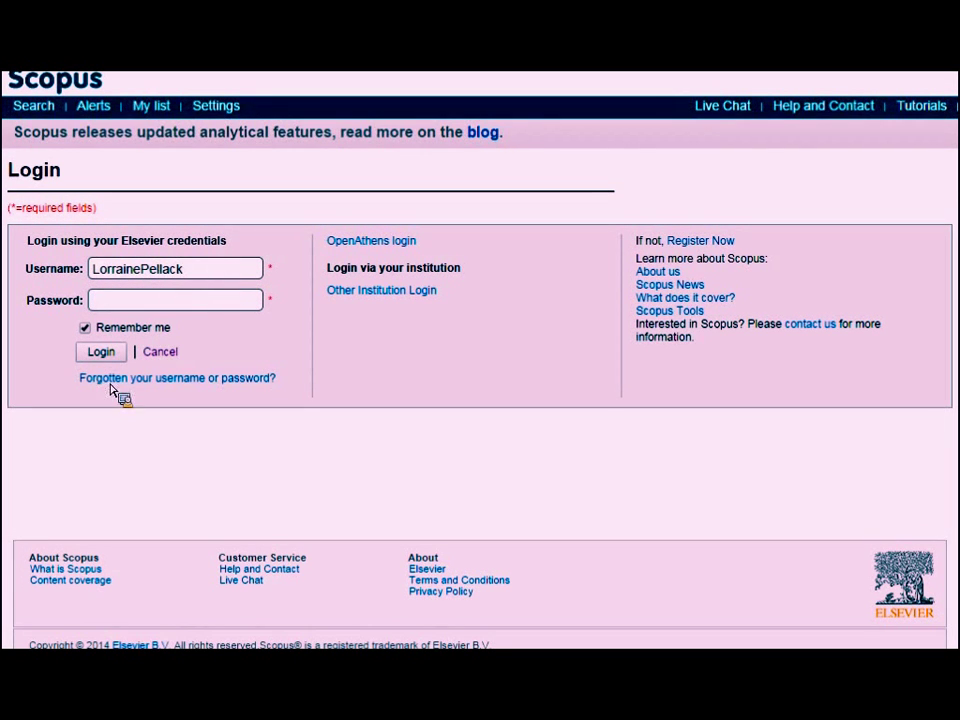
left_click(112, 328)
left_click(121, 307)
type("•••")
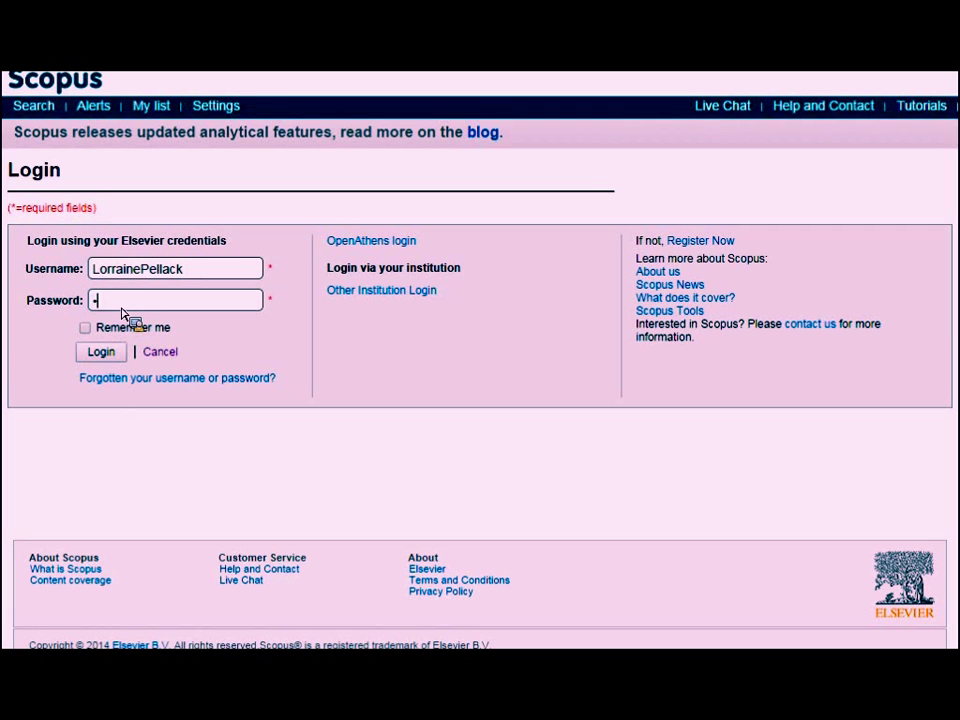
type("••••••")
key("Return")
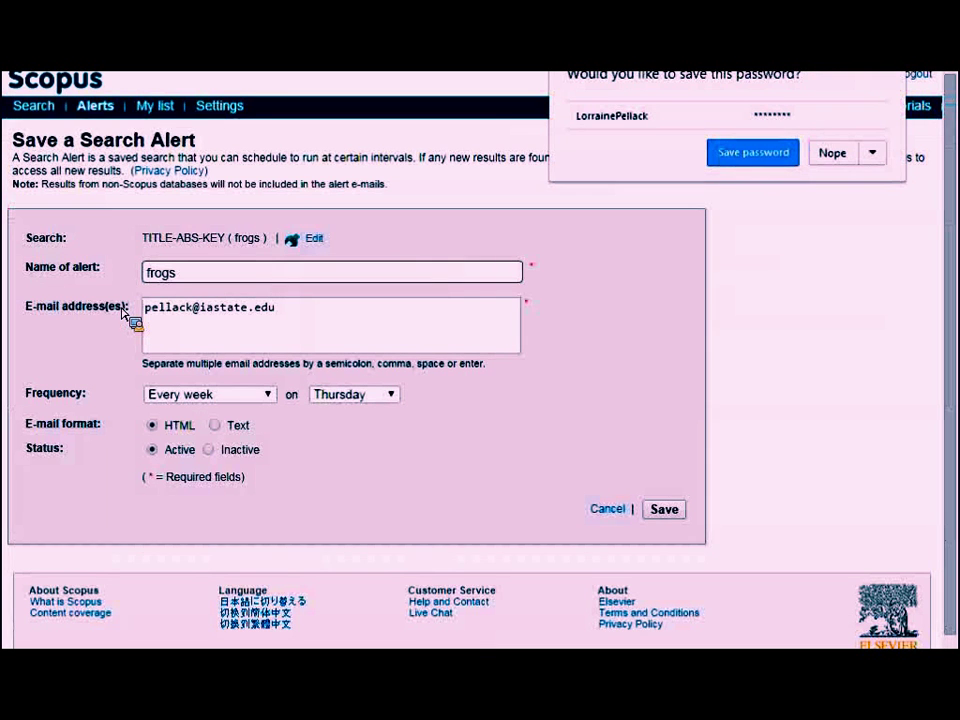
Decline saving the password for this site and view the saved Alerts page
left_click(872, 153)
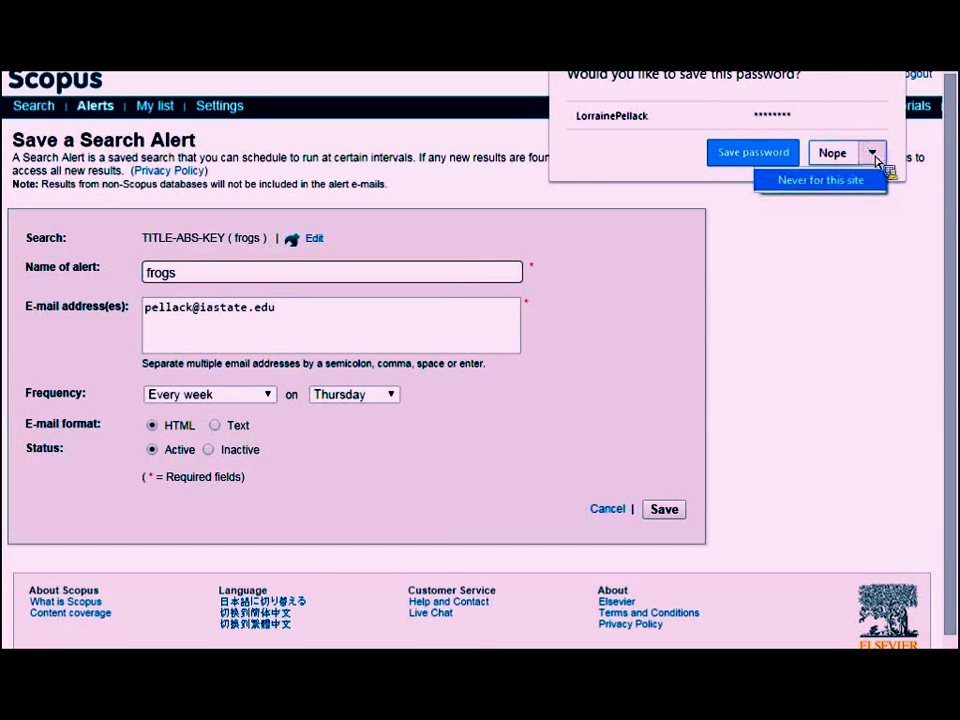
left_click(865, 181)
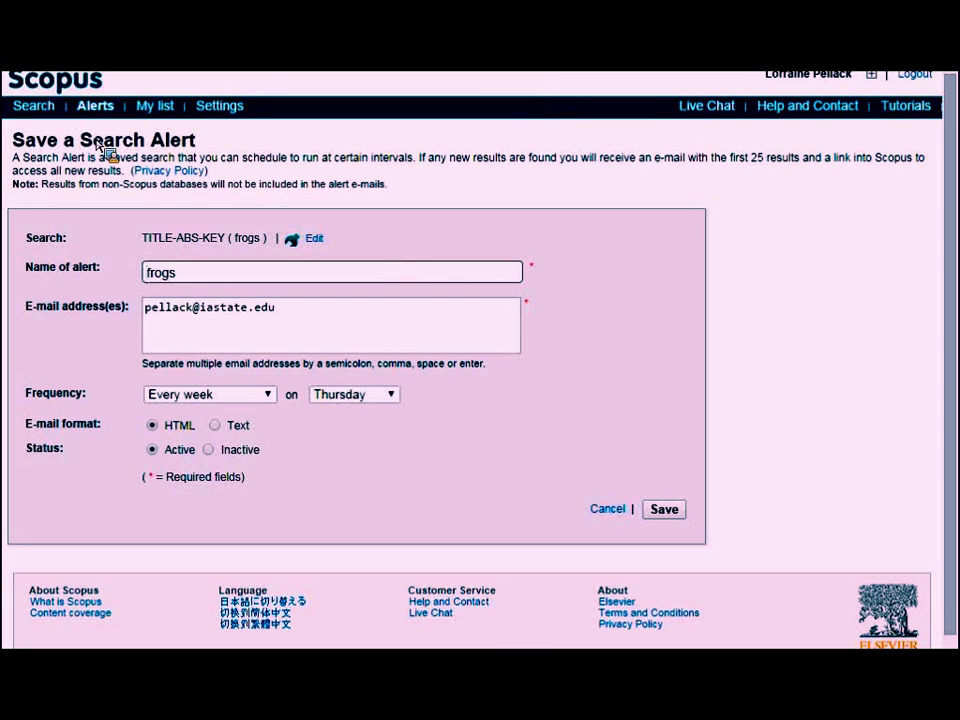
left_click(96, 106)
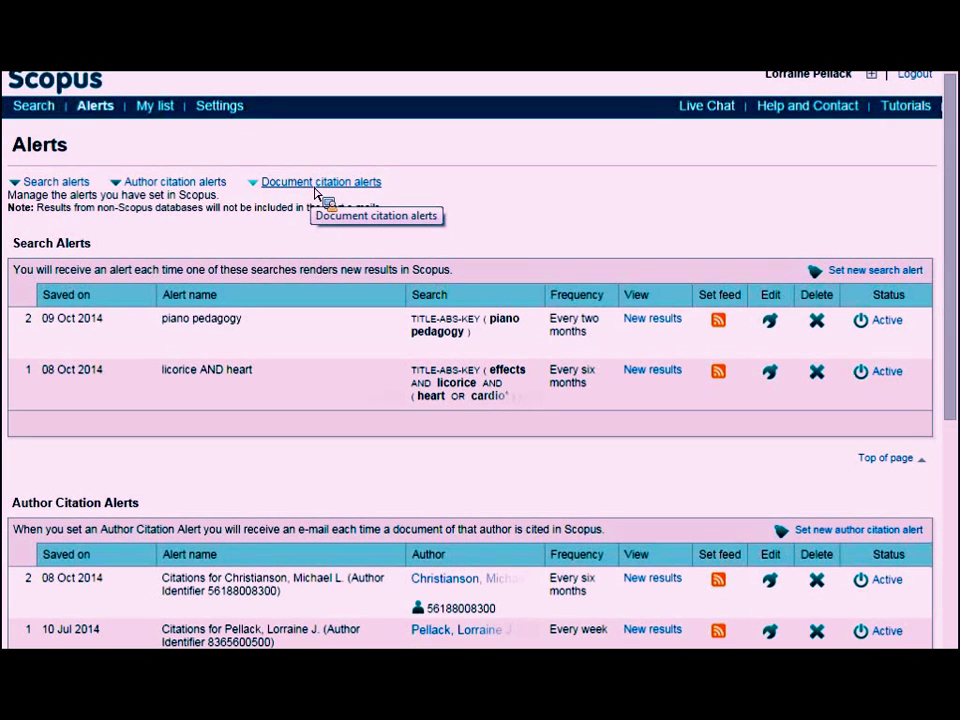
scroll(640, 256, "down", 2)
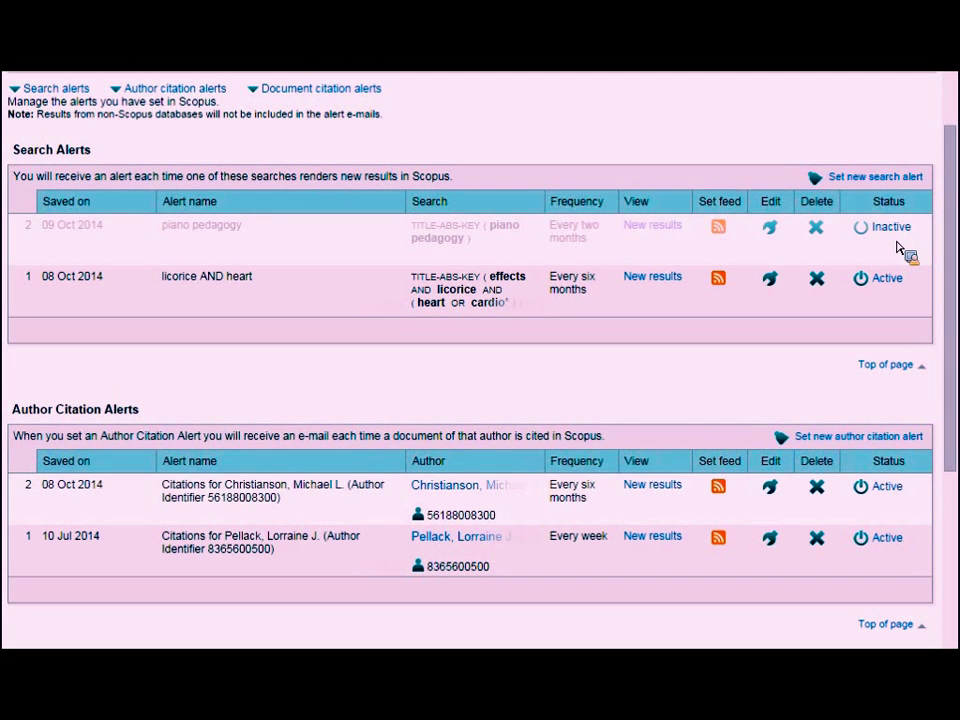
scroll(890, 235, "down", 3)
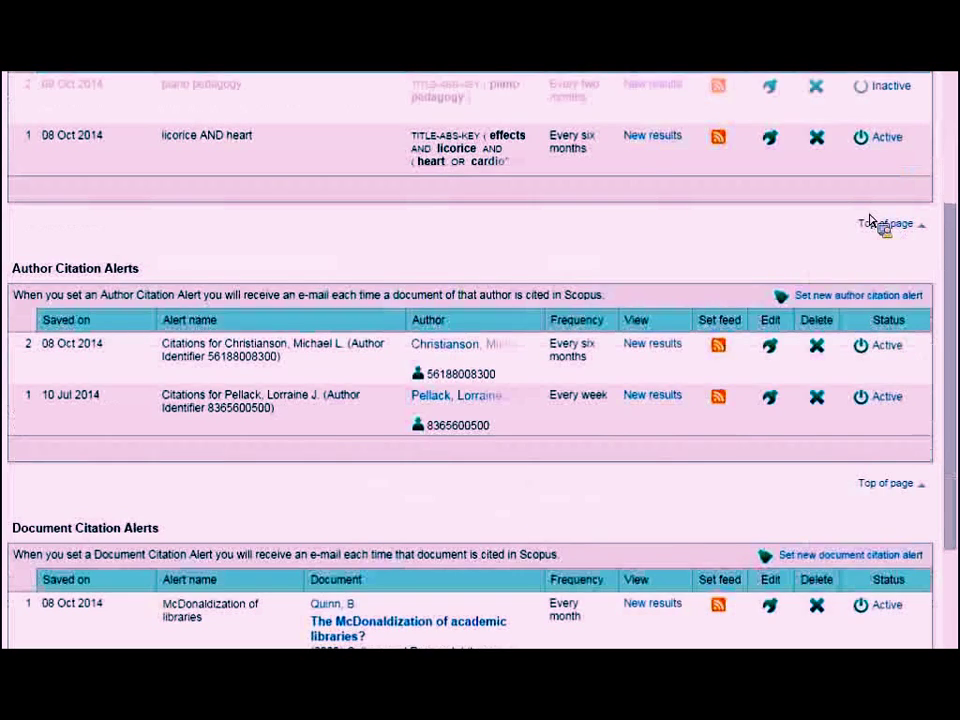
scroll(879, 223, "down", 2)
scroll(872, 221, "down", 1)
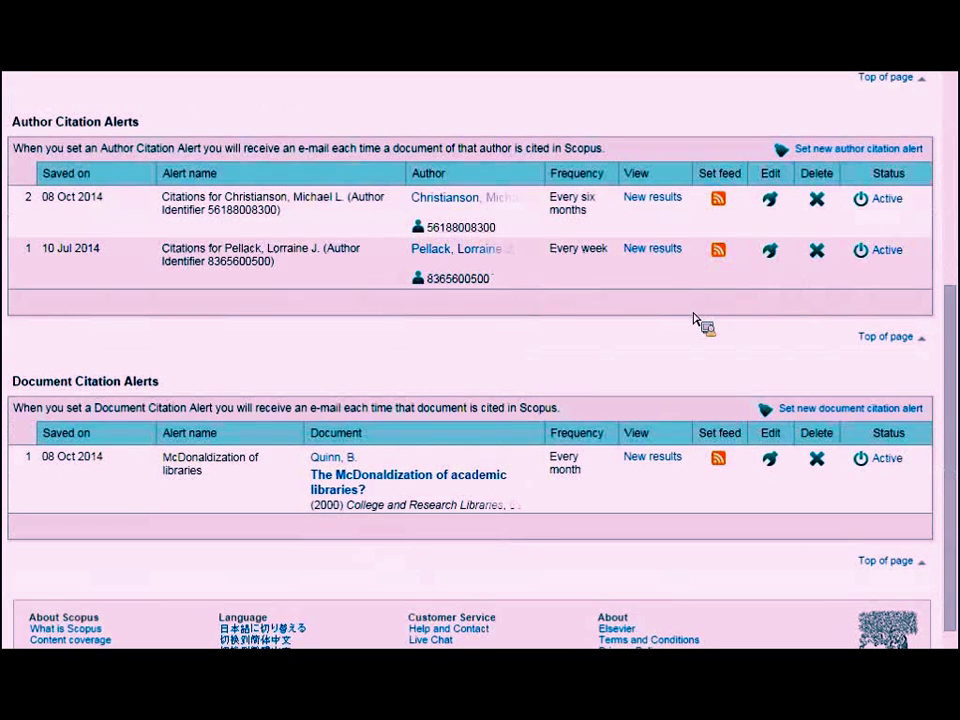
scroll(381, 392, "up", 5)
scroll(383, 395, "up", 3)
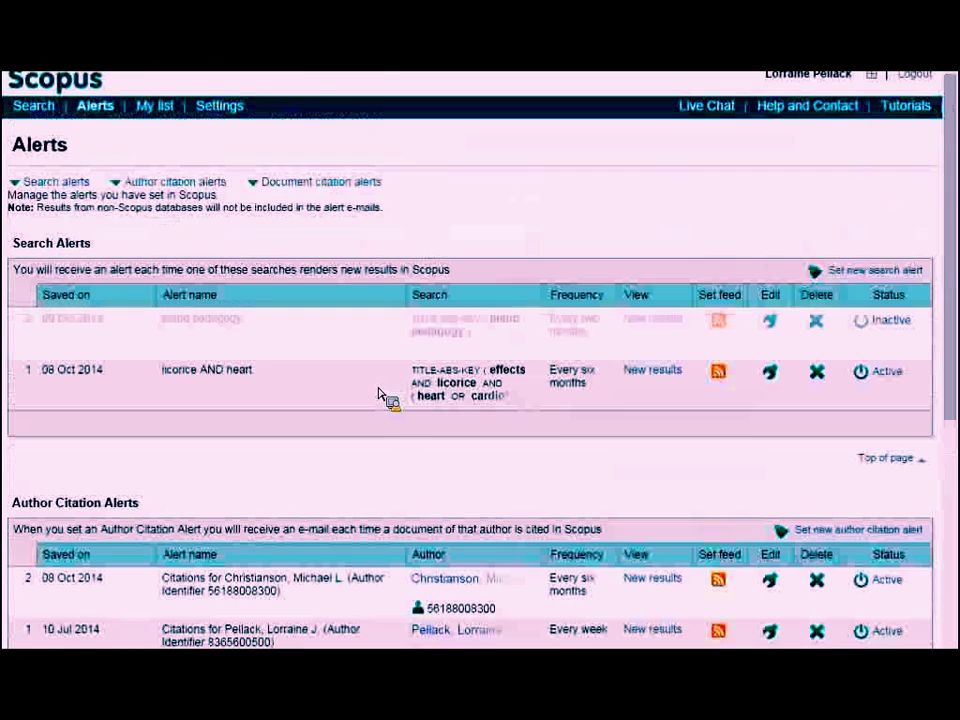
Rerun the 'frogs' document search from the Search form
left_click(33, 108)
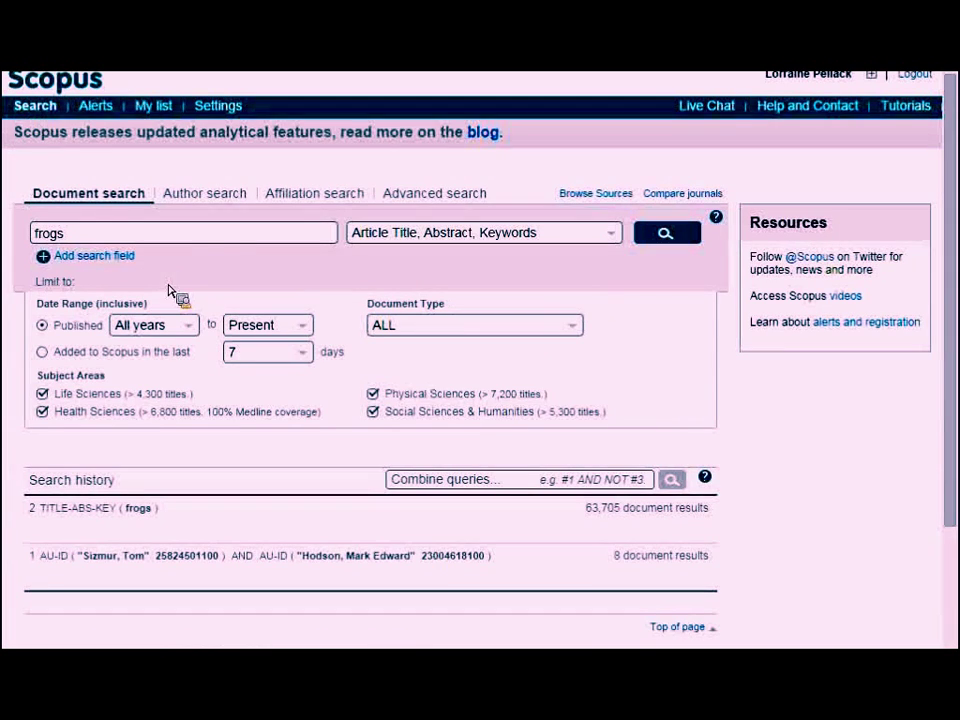
left_click(666, 234)
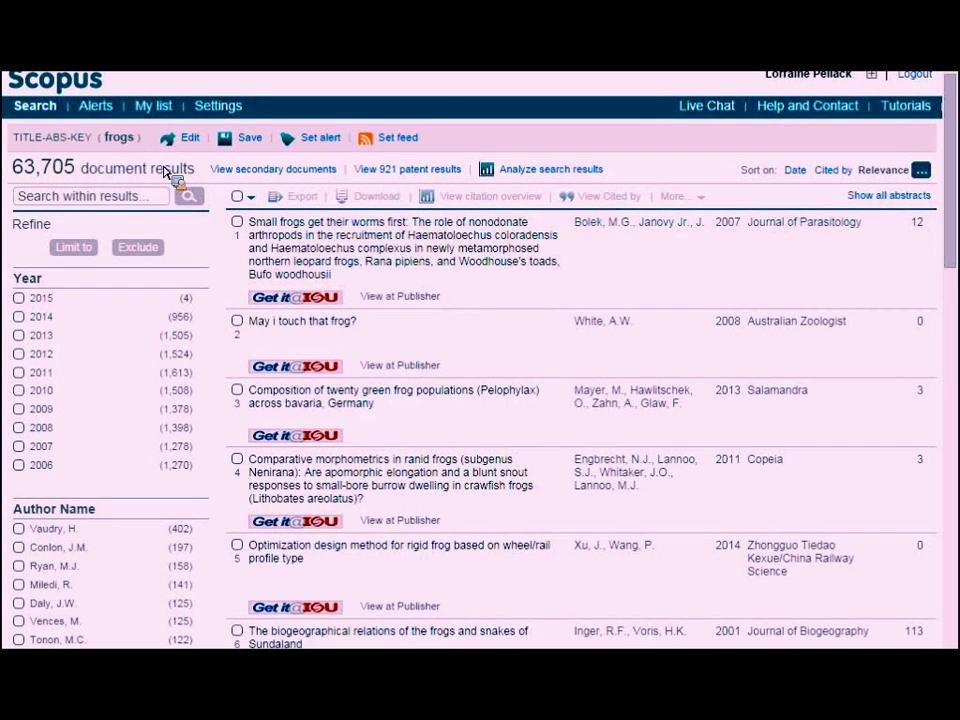
Extend the query to frogs AND "South America*", remove the stray 9, and run it
left_click(27, 104)
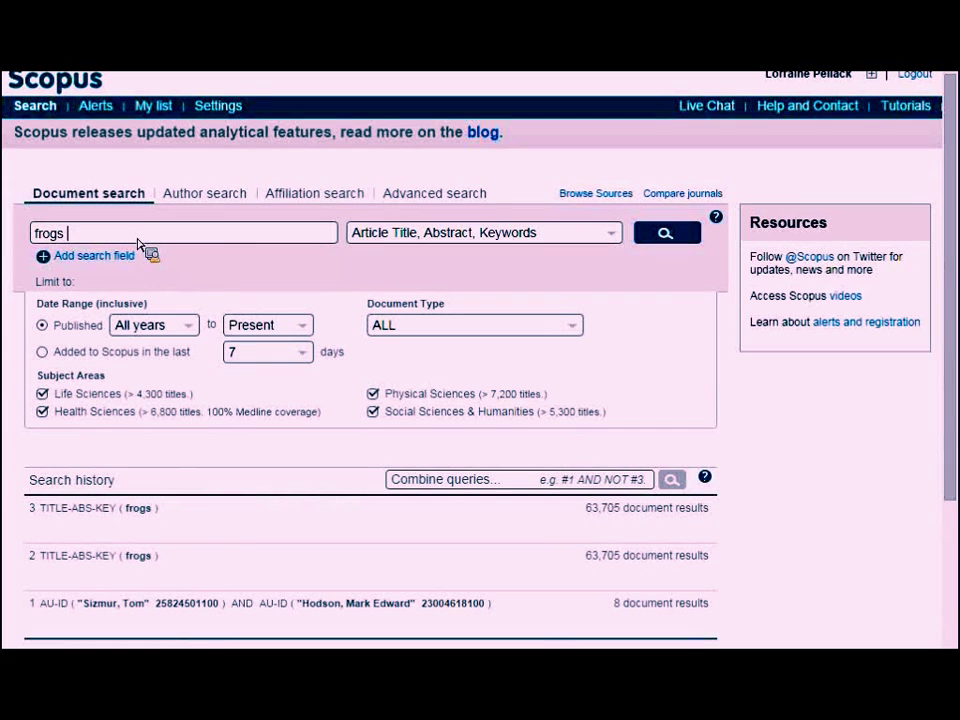
type("AND 9South America*")
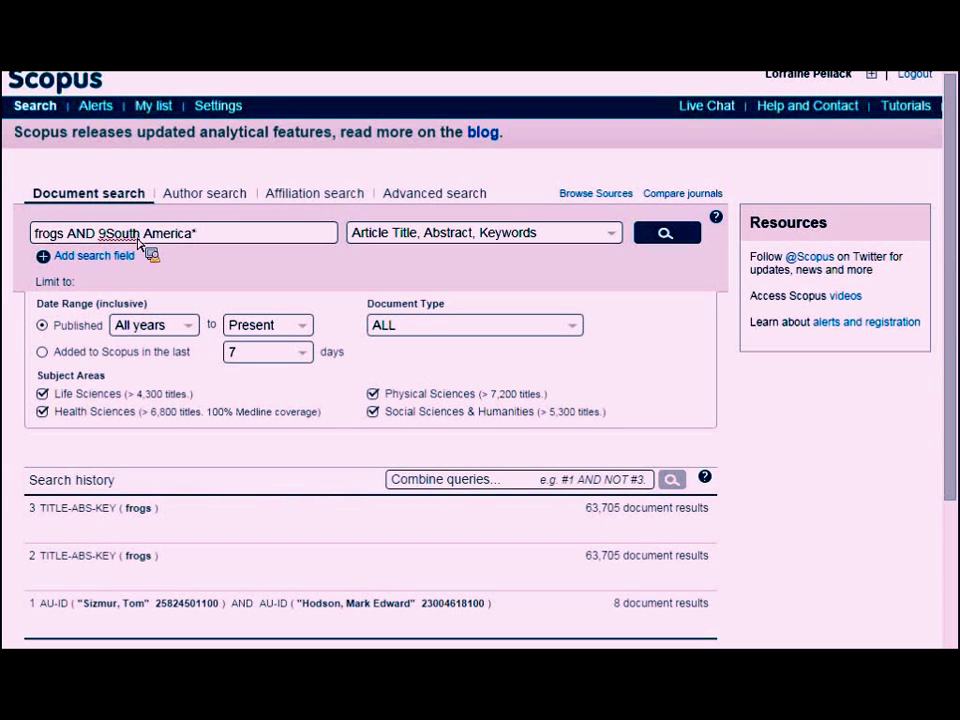
type("\"")
left_click(106, 235)
key("BackSpace")
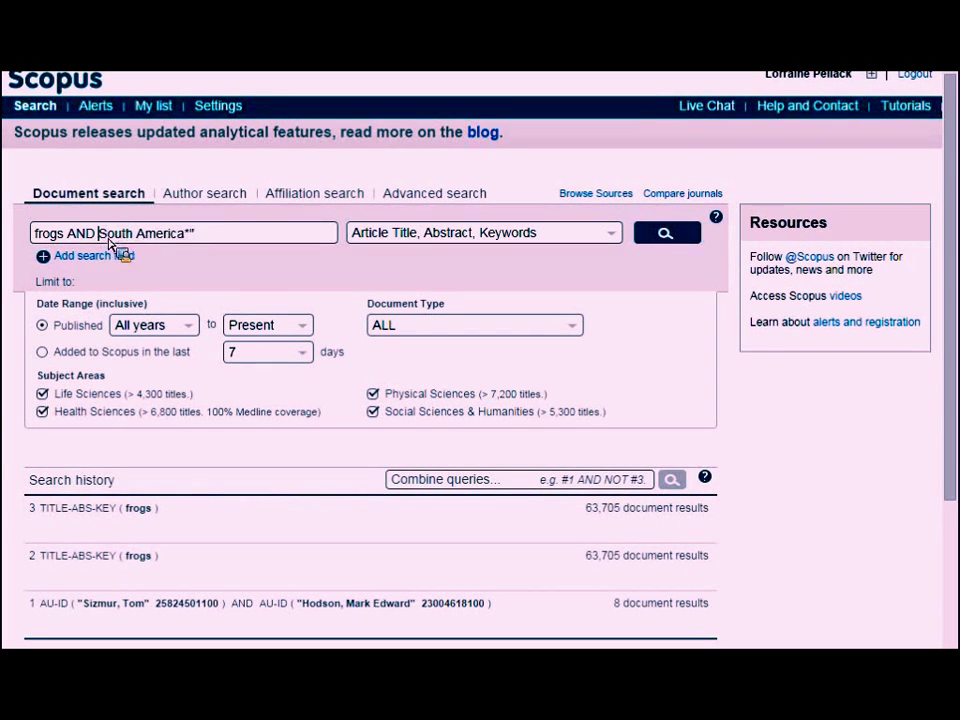
type("\"")
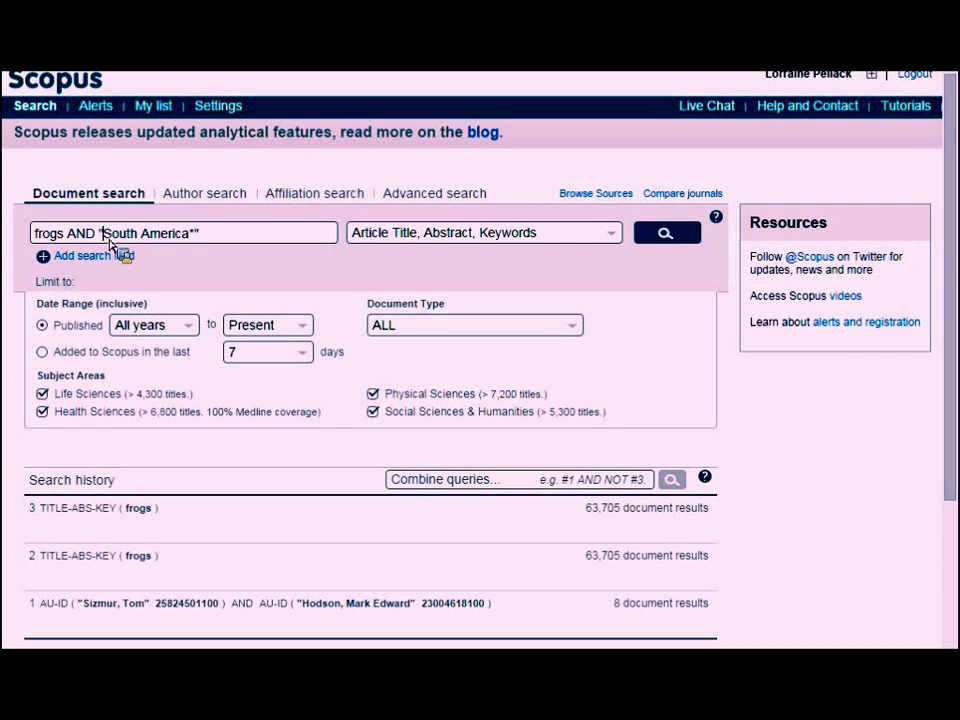
left_click(675, 238)
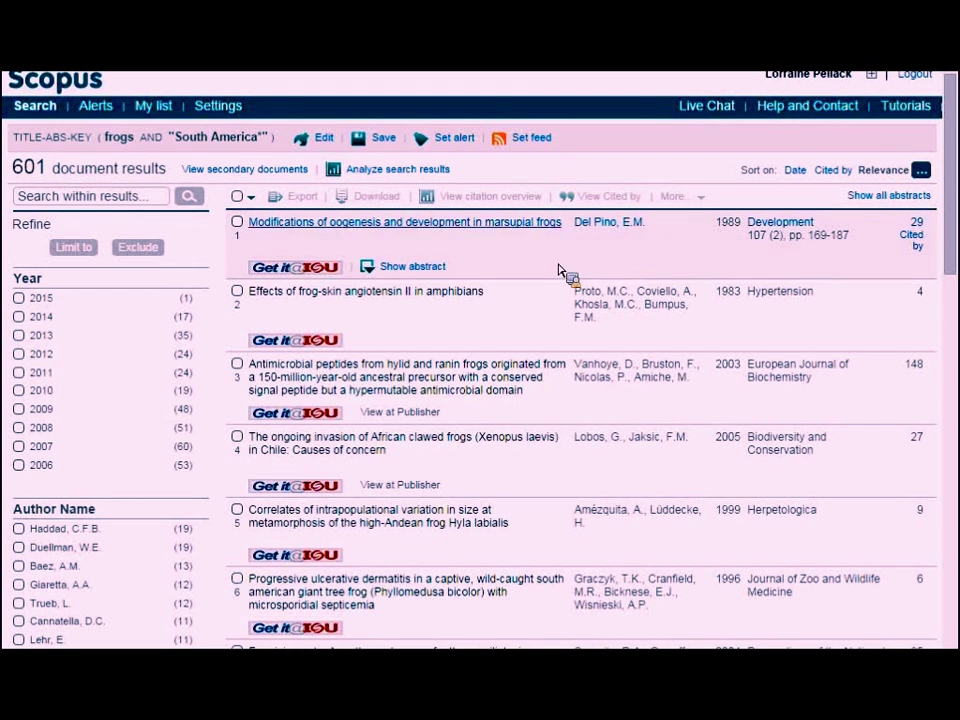
left_click(467, 226)
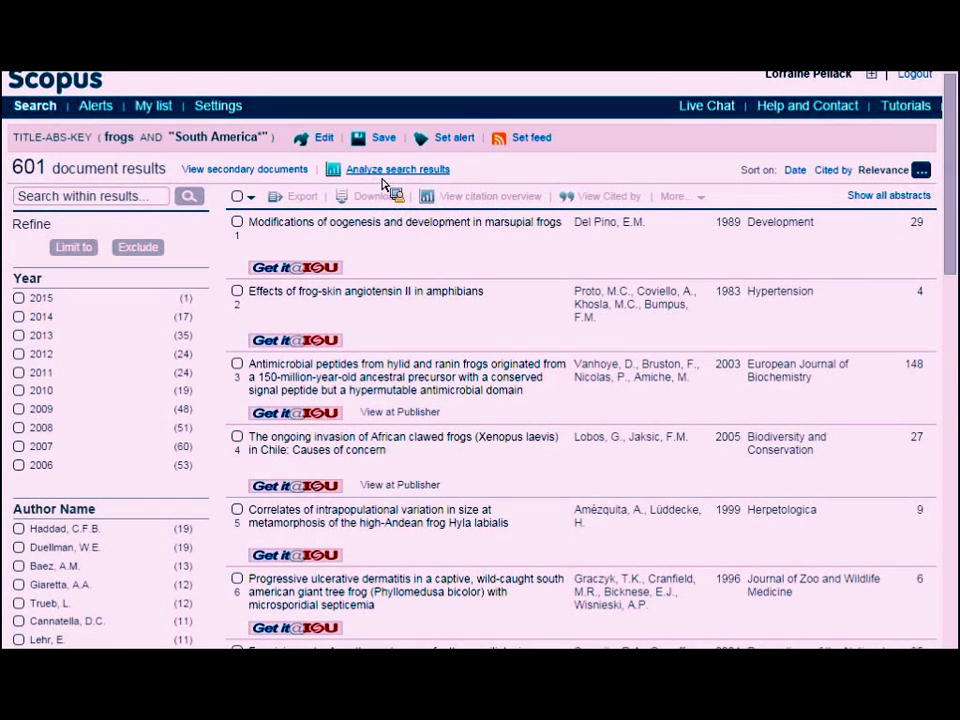
Analyze the 601 results by affiliation, led by University of Kansas Lawrence (36)
left_click(384, 170)
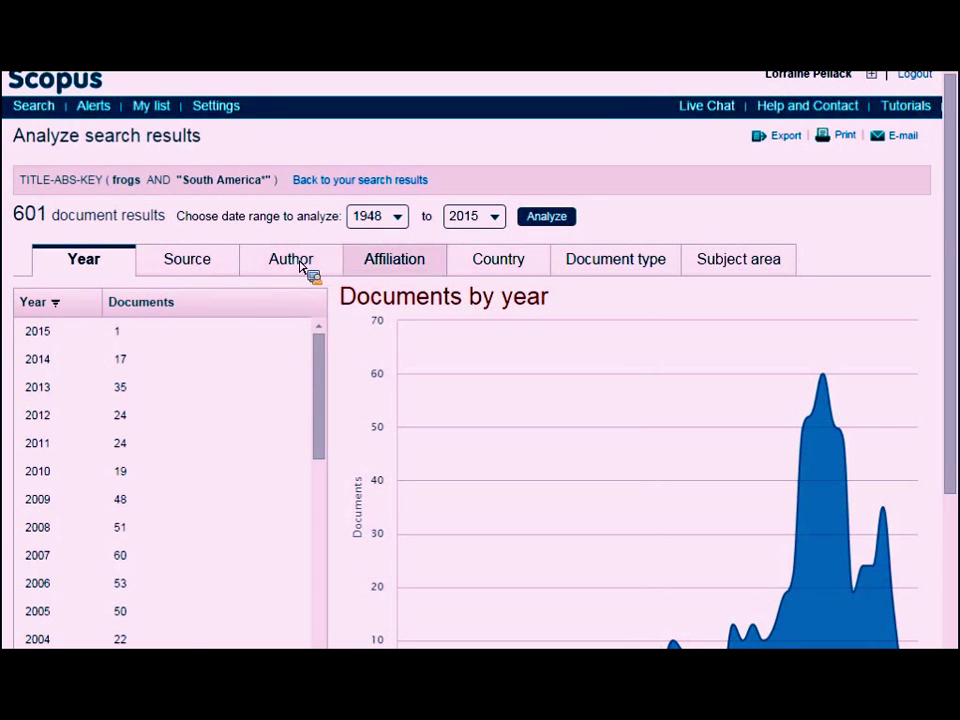
left_click(392, 268)
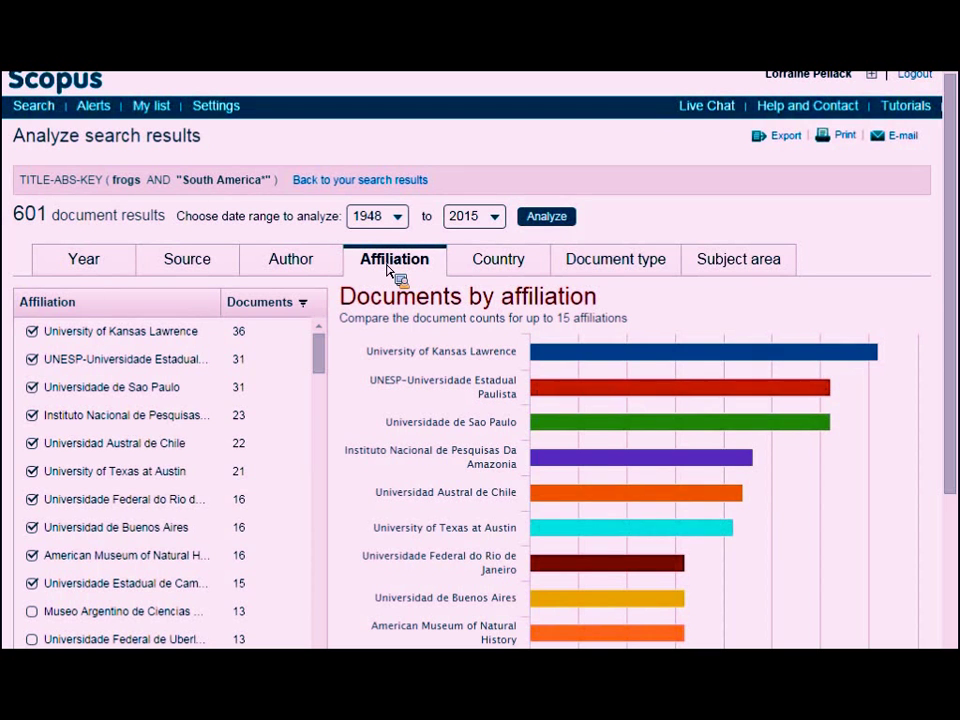
Break the results down by author and open the second-ranked author's 19 documents
left_click(326, 270)
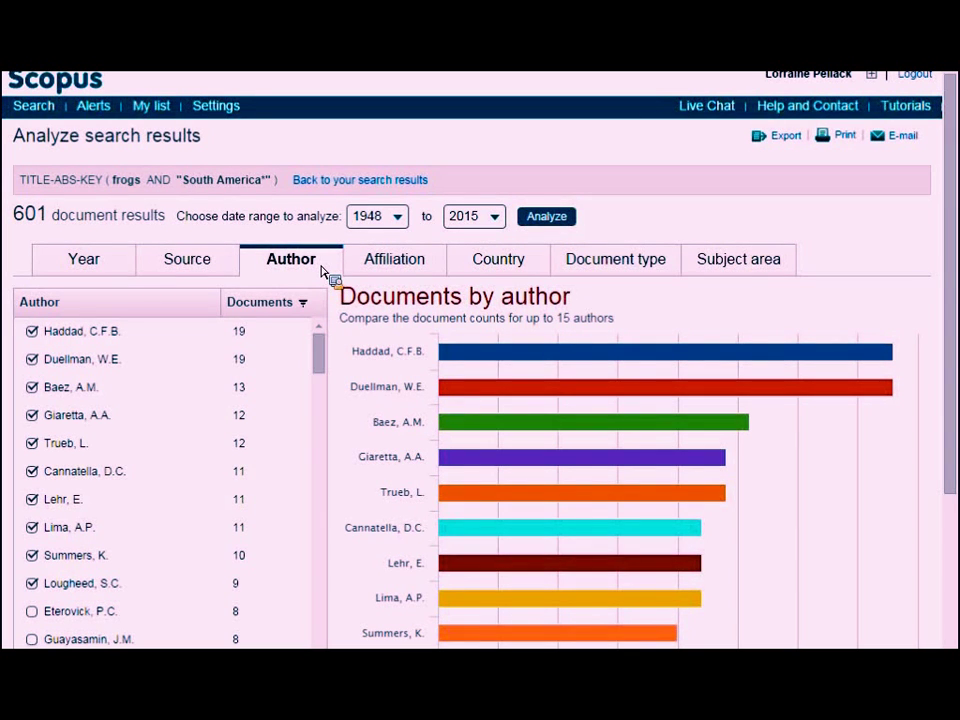
left_click_drag(319, 340, 316, 430)
scroll(318, 445, "up", 5)
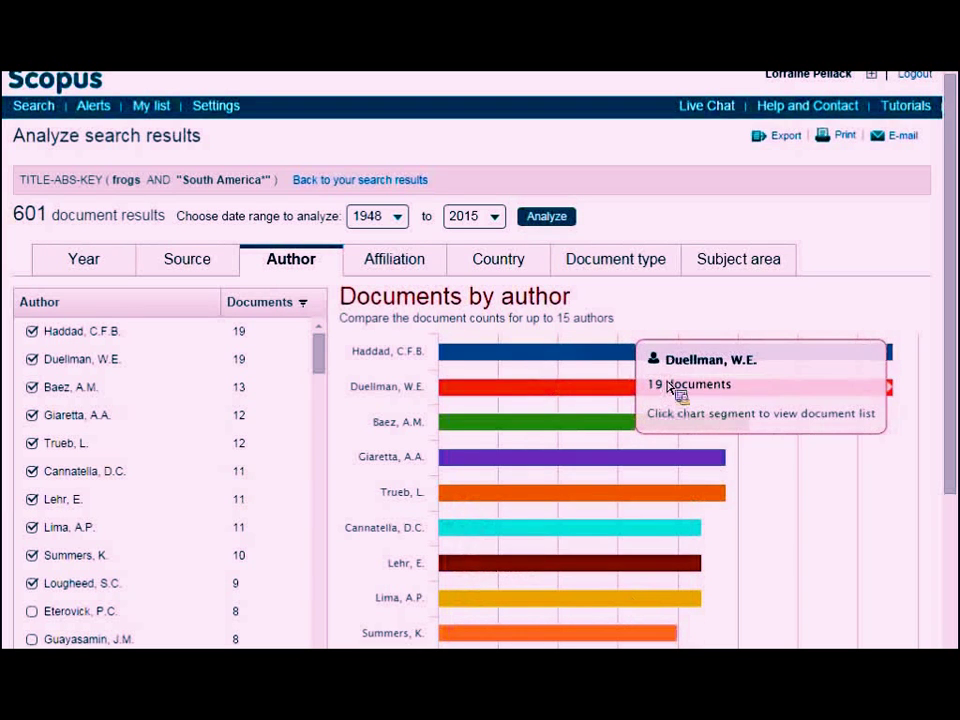
scroll(851, 508, "down", 3)
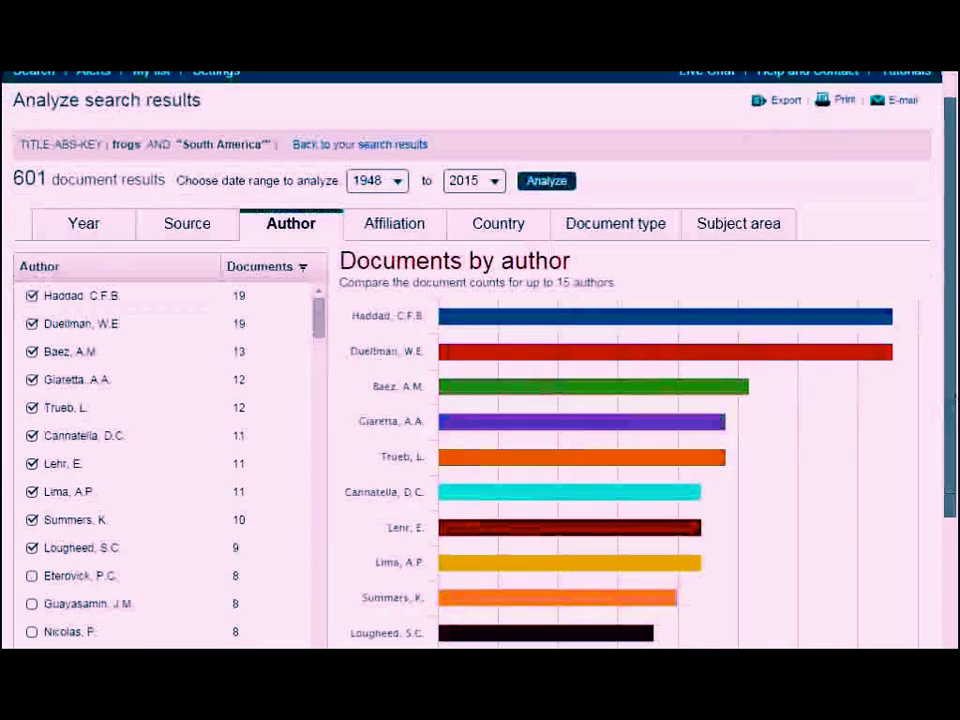
scroll(450, 410, "up", 2)
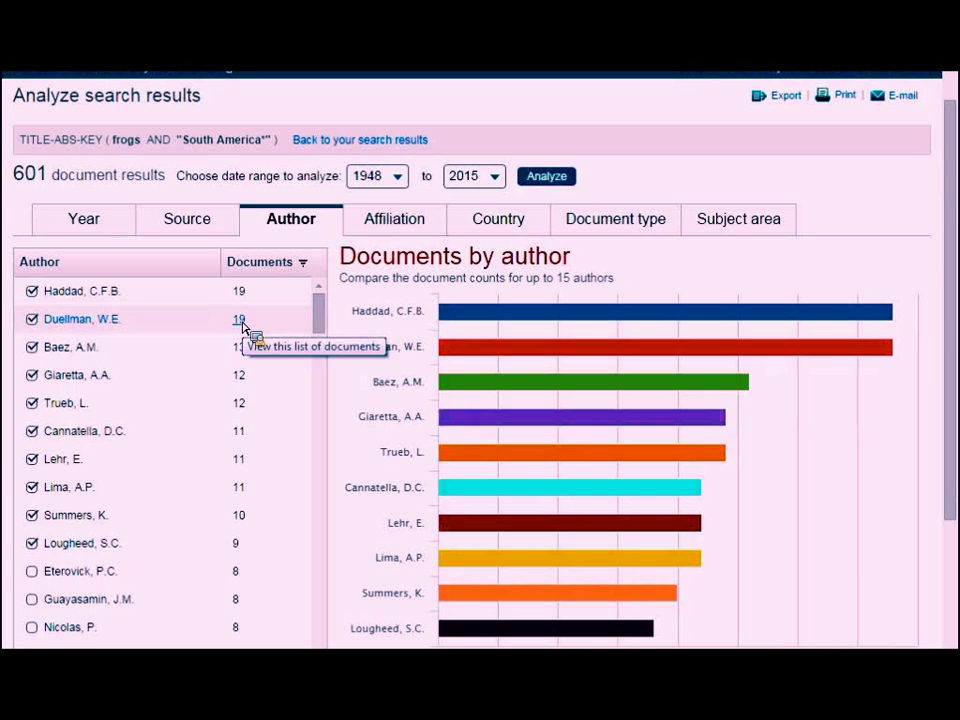
left_click(240, 320)
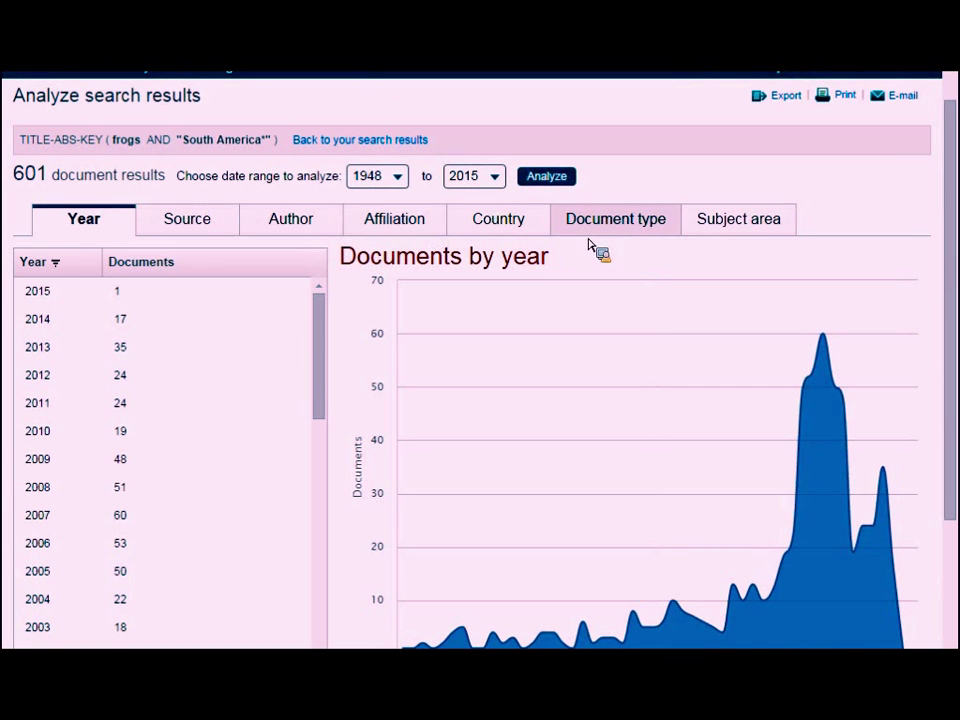
View the 601 results by document type, then by subject area
left_click(629, 233)
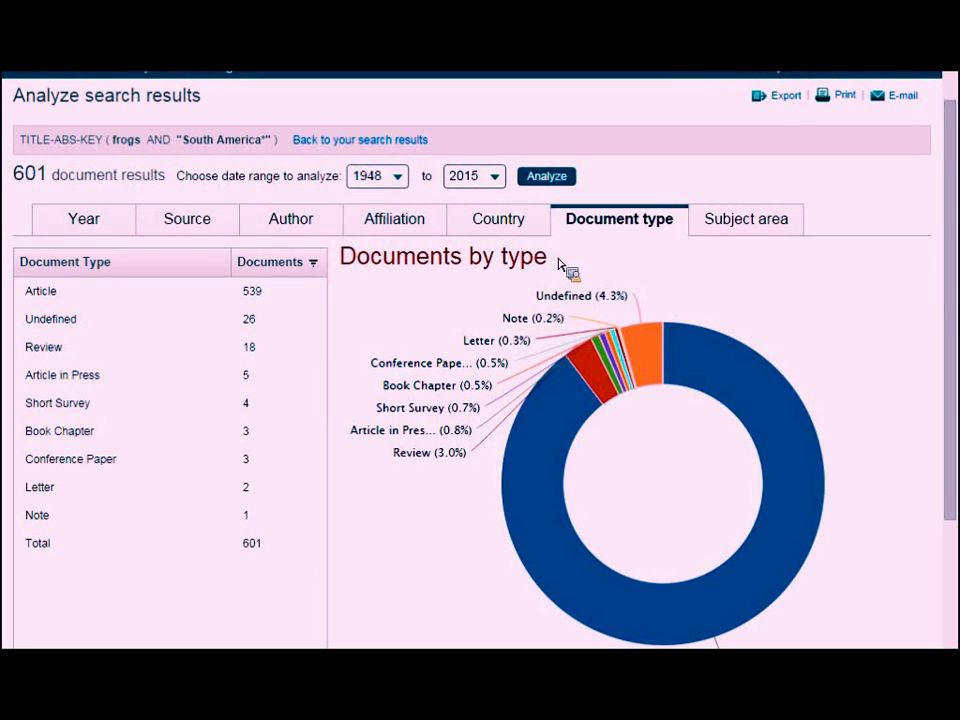
left_click(731, 230)
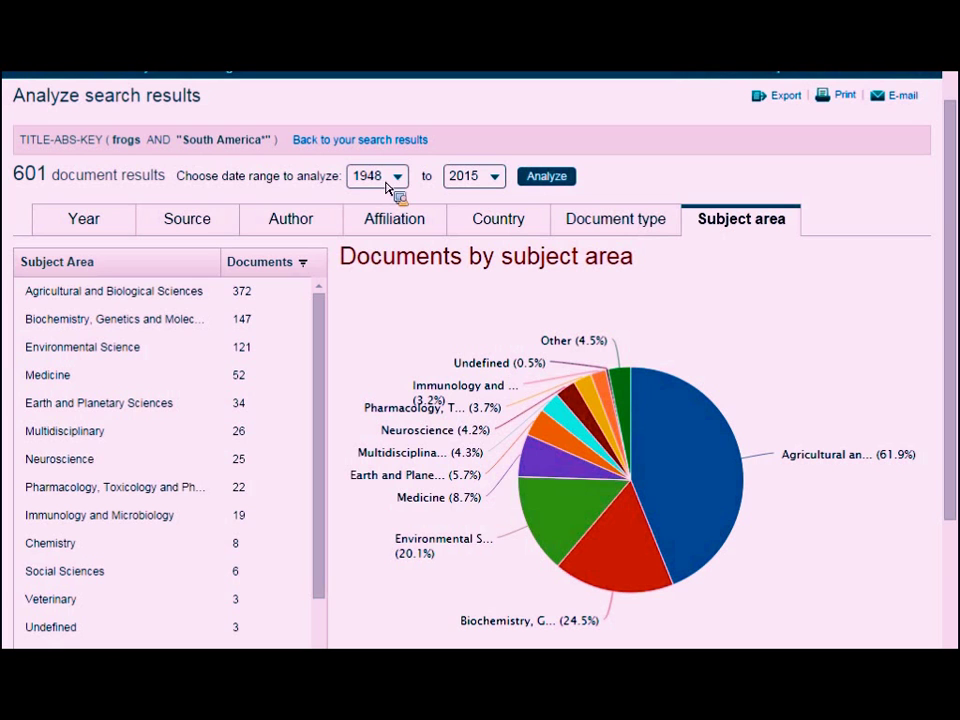
Limit the analysis to 2000–2015 (457 documents) and chart it by author, whose top author has 19 documents
left_click(398, 189)
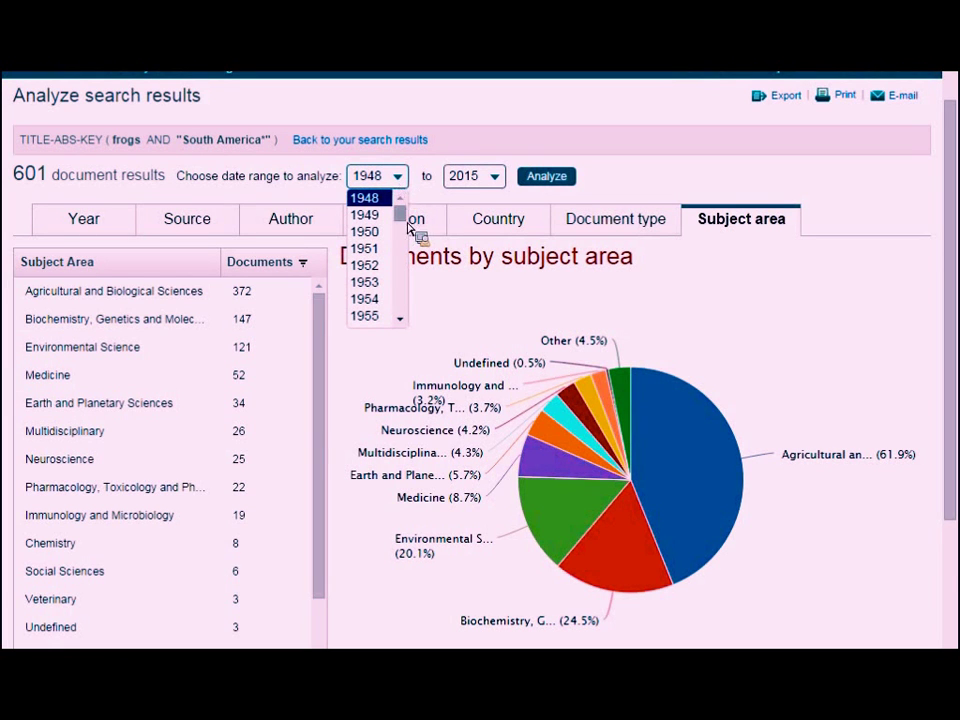
scroll(400, 200, "down", 12)
scroll(400, 262, "down", 4)
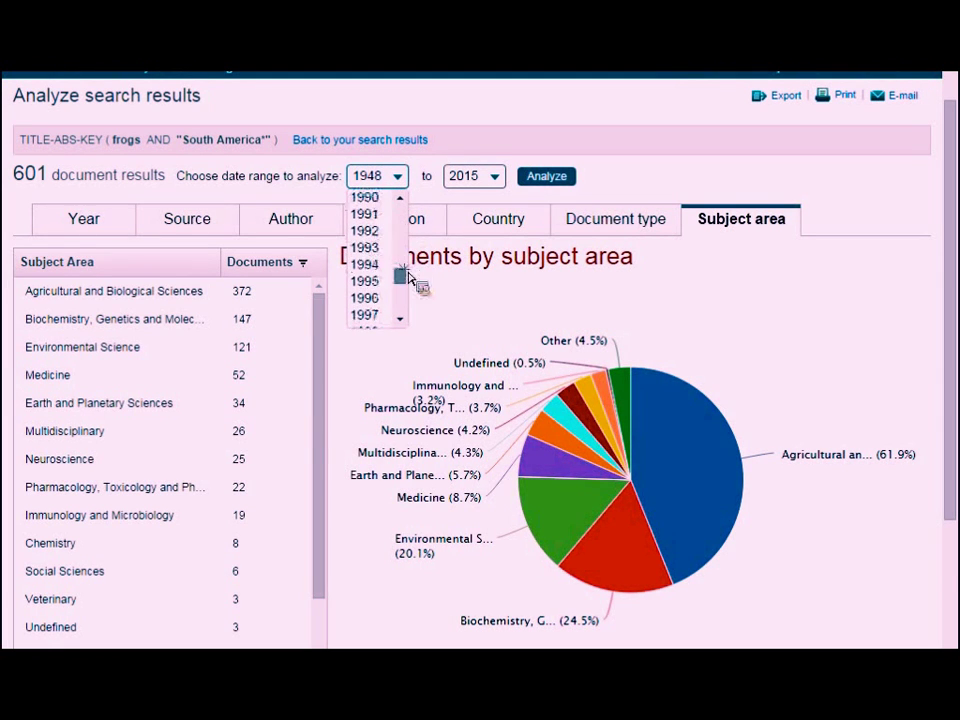
left_click(384, 245)
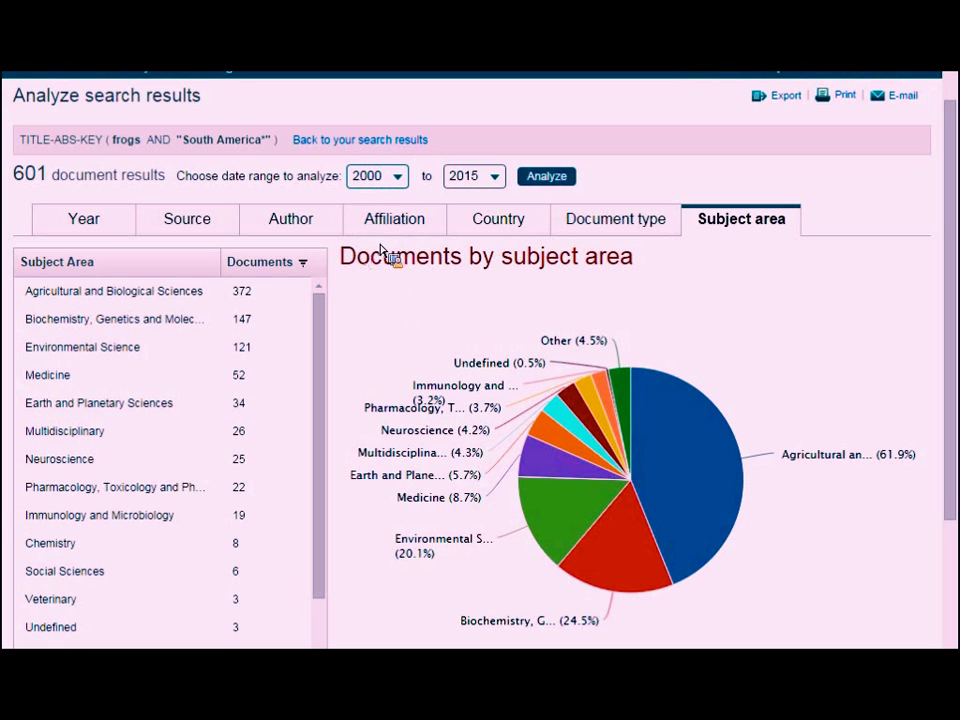
left_click(546, 180)
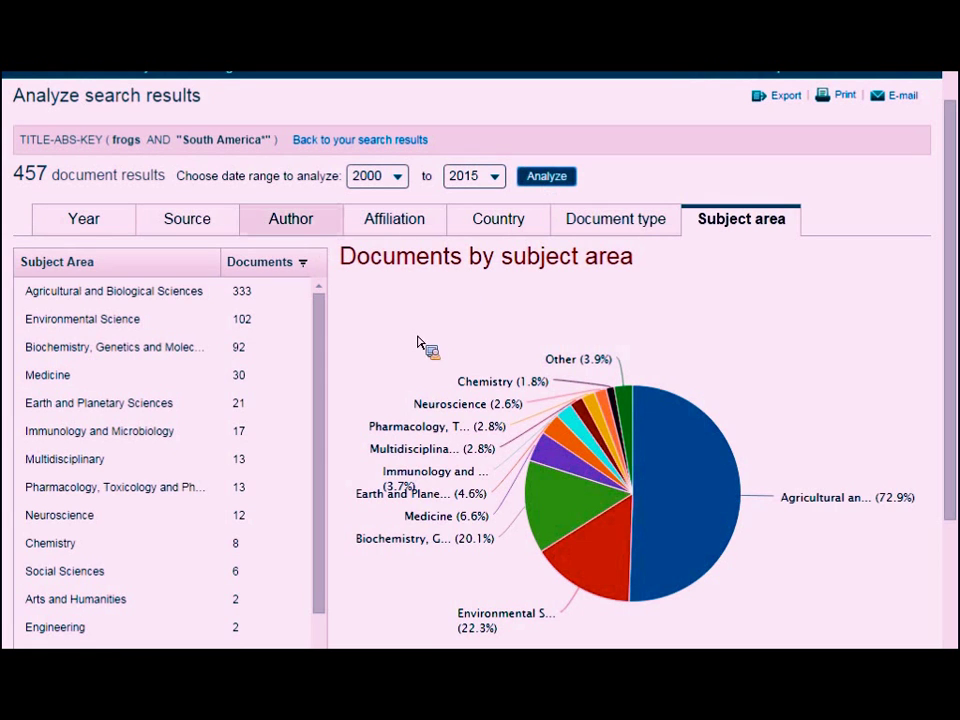
left_click(308, 233)
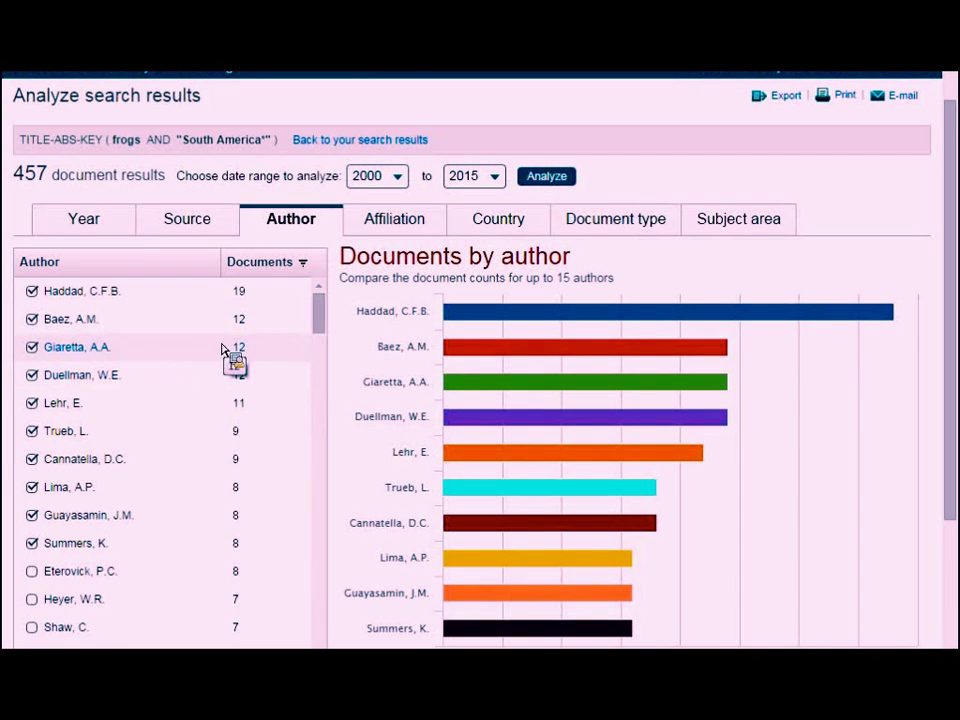
mouse_move(460, 323)
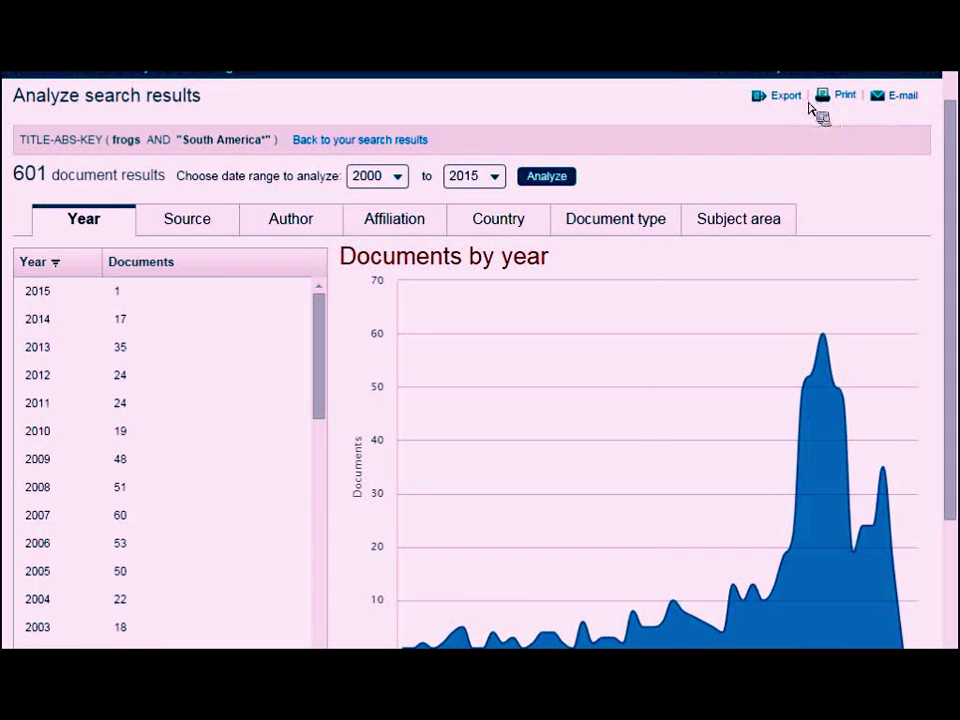
Show the 2000–2015 frogs AND South America analysis broken down by author
left_click(277, 225)
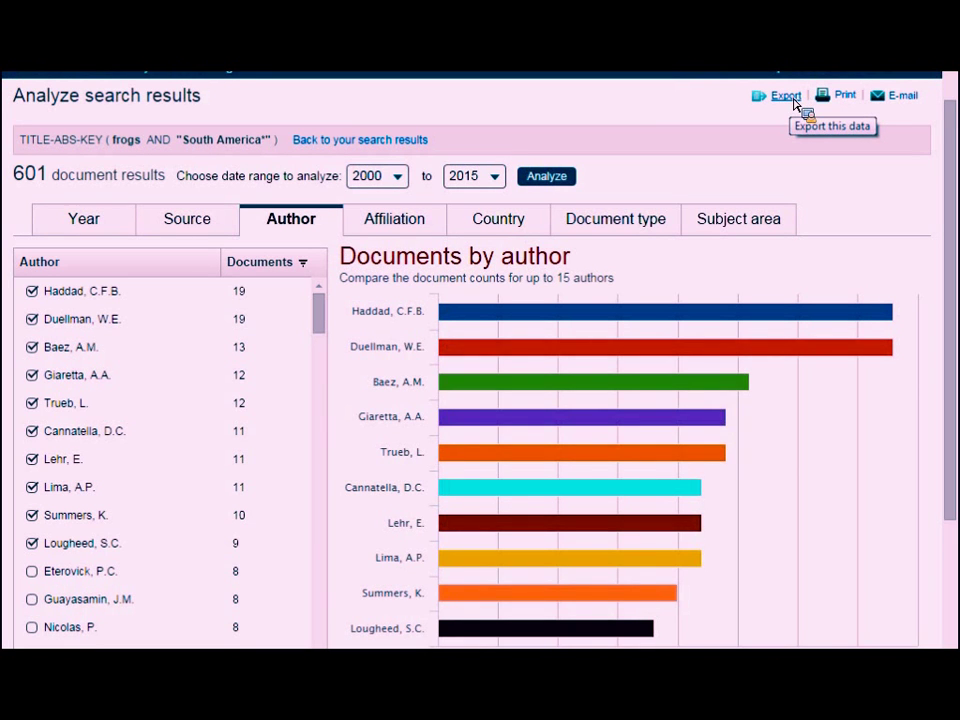
Open the Export options for the author analysis data
left_click(793, 99)
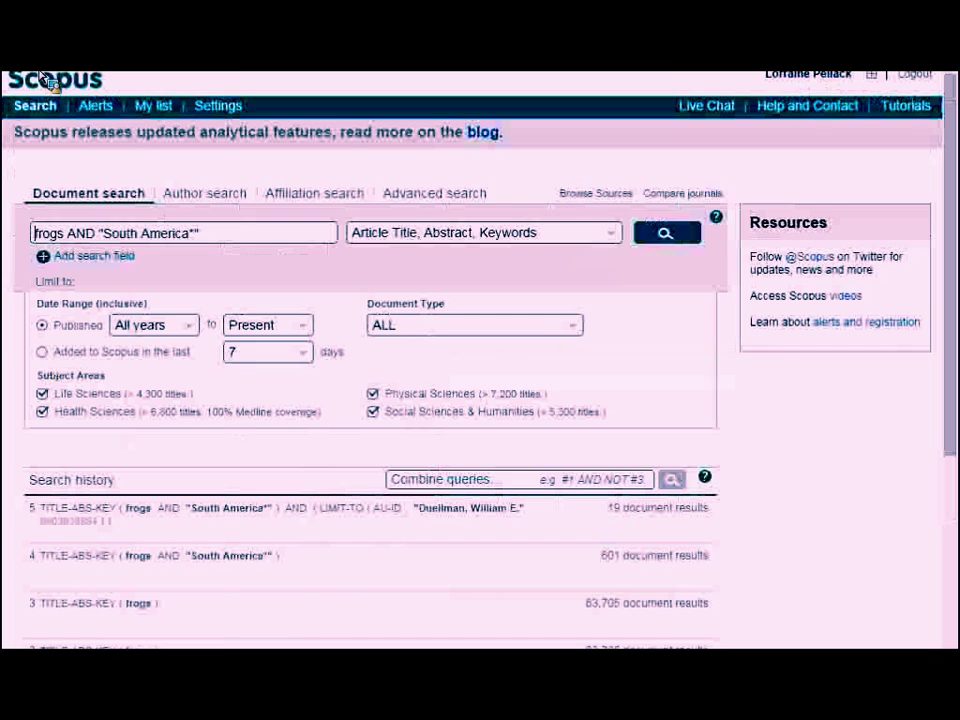
Run an author search by last name and first initial, then open the 147-document top match's citation overview
left_click(196, 194)
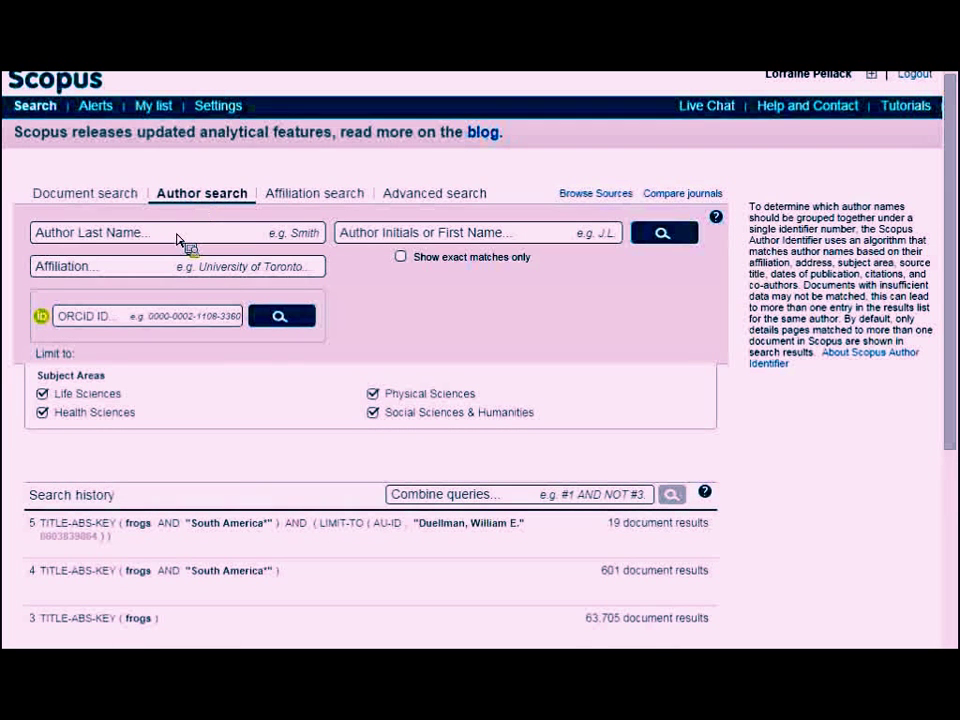
type("bushman b")
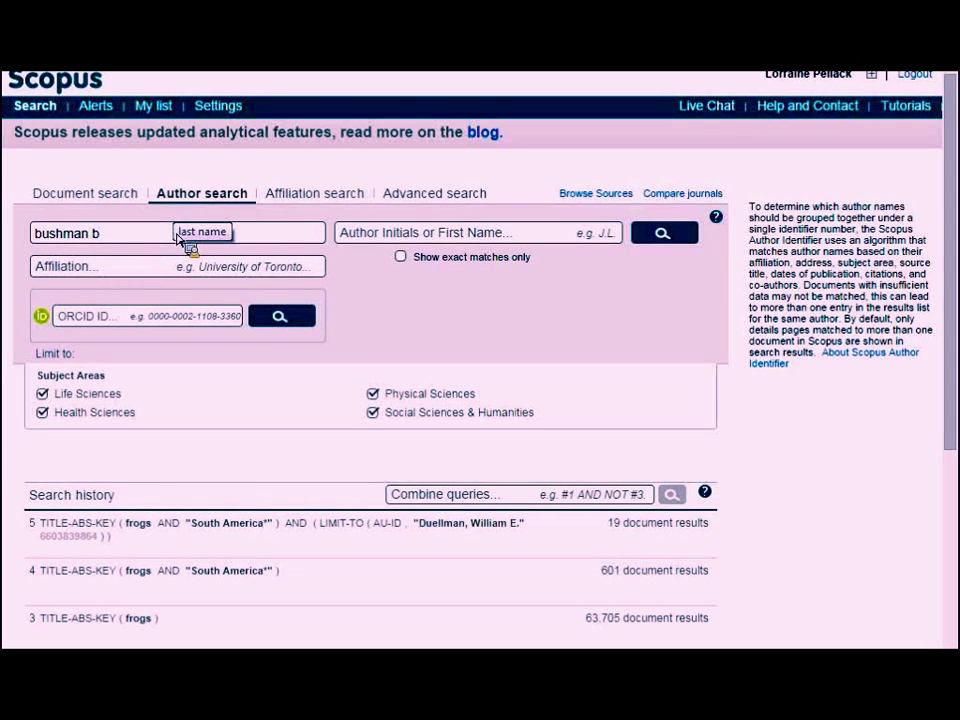
key("BackSpace")
left_click(451, 241)
type("b")
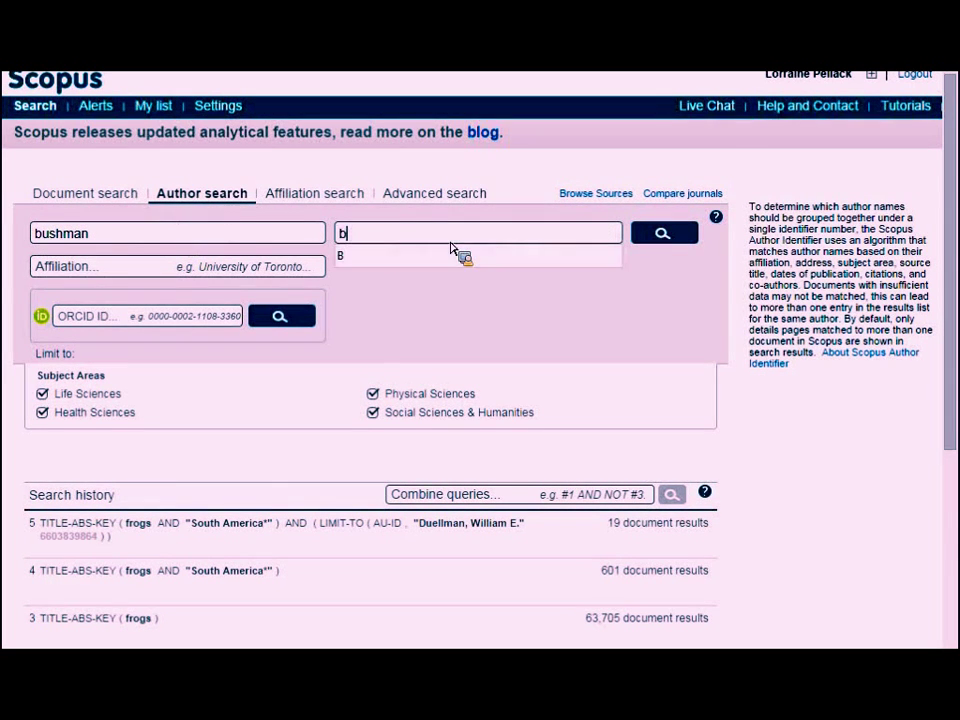
left_click(664, 233)
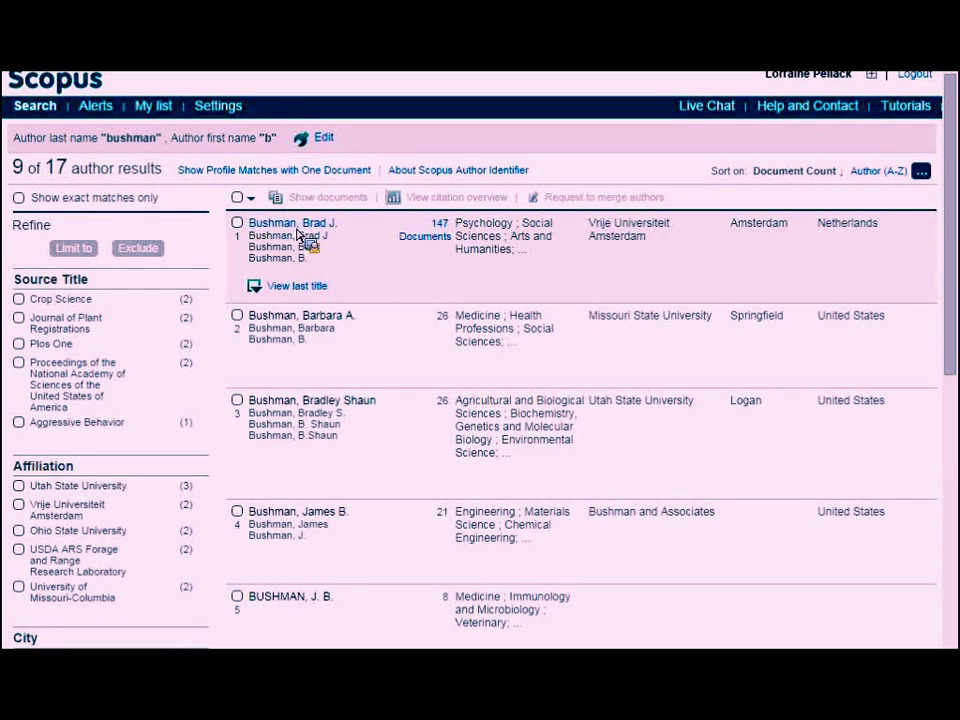
left_click(238, 223)
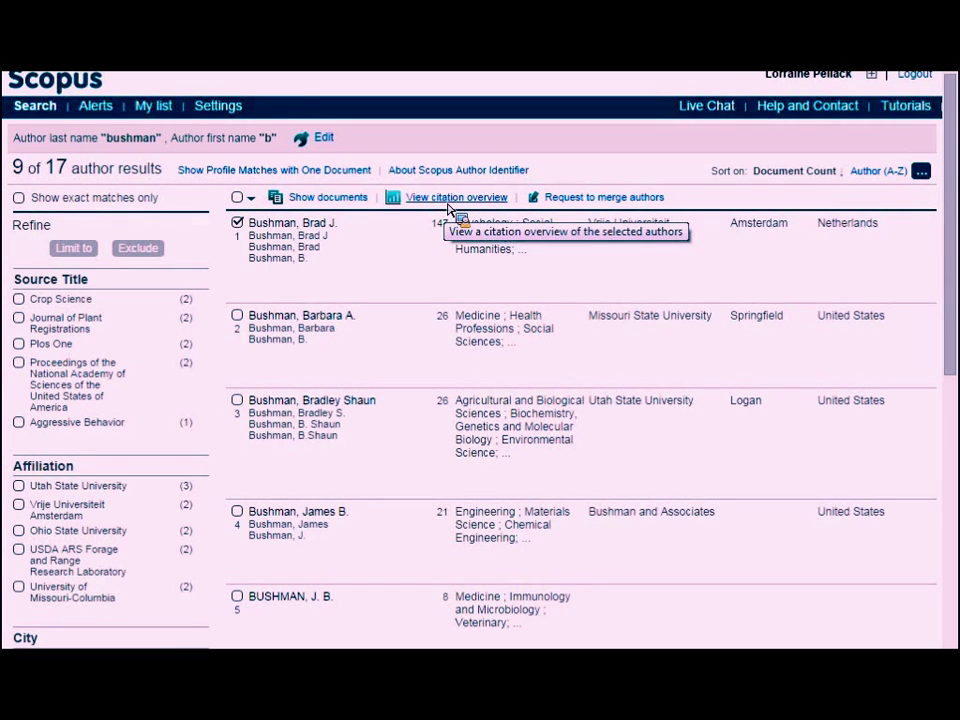
left_click(448, 204)
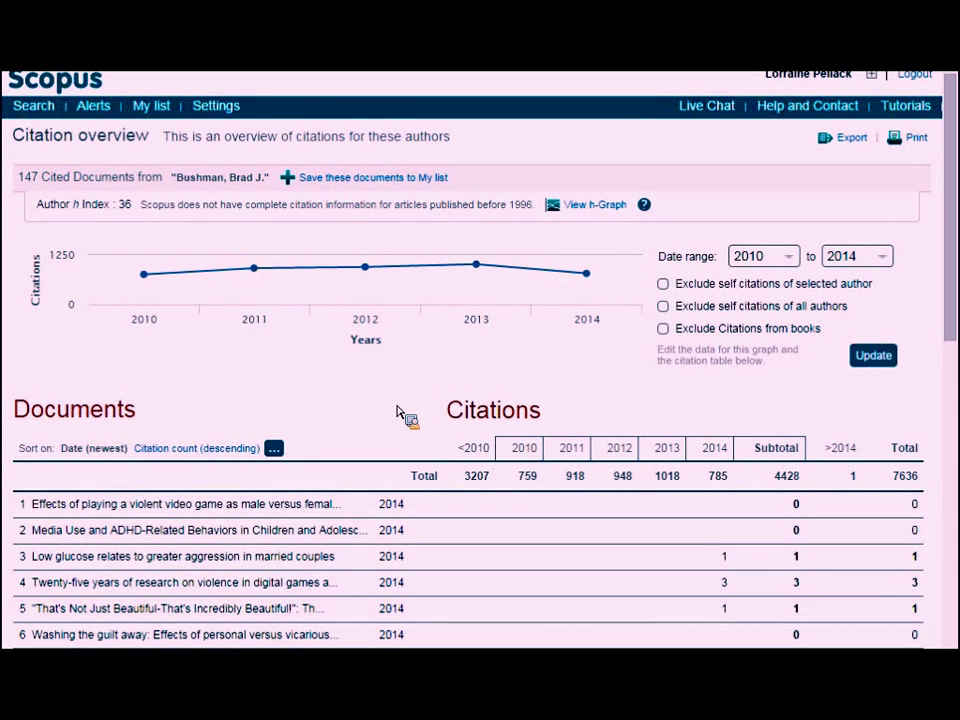
Sort the citation overview by citation count, descending
scroll(397, 412, "down", 1)
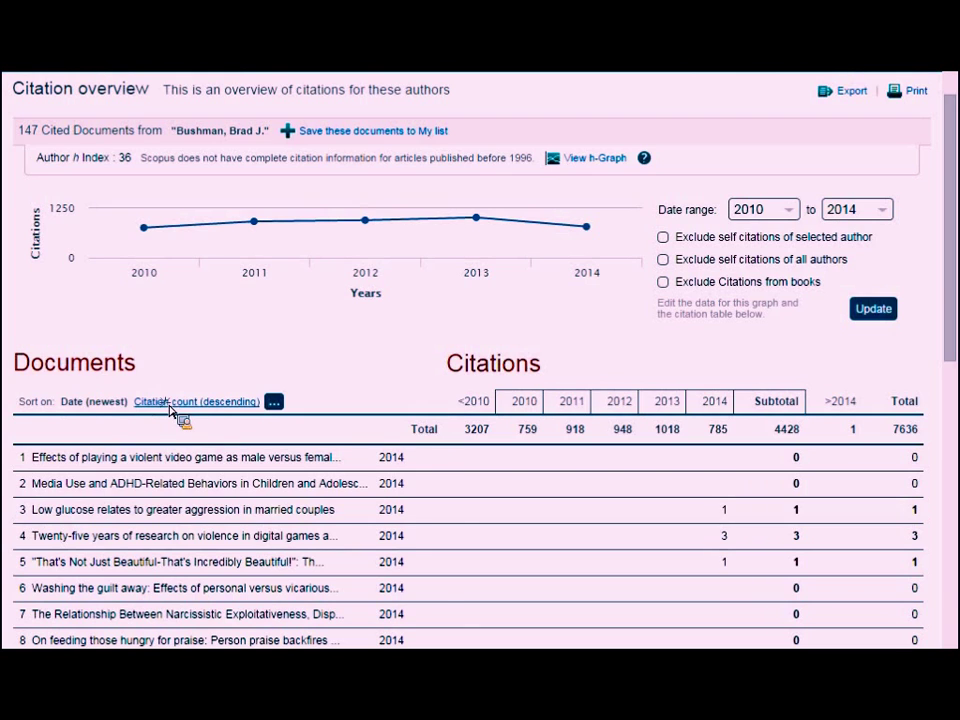
left_click(156, 402)
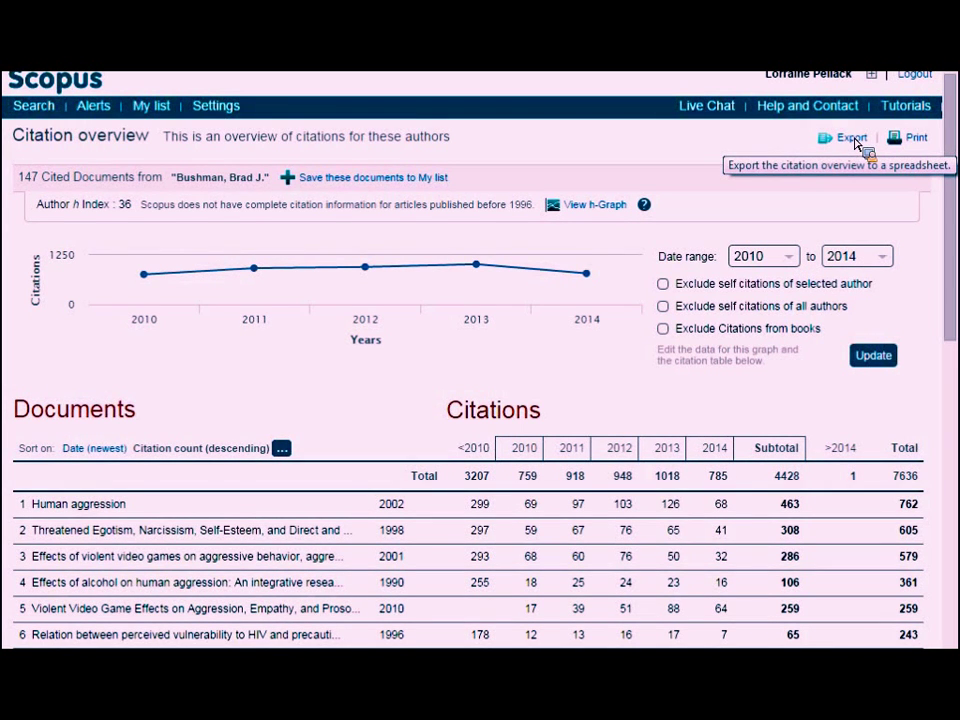
Export the author's citation overview as a CSV file
left_click(853, 140)
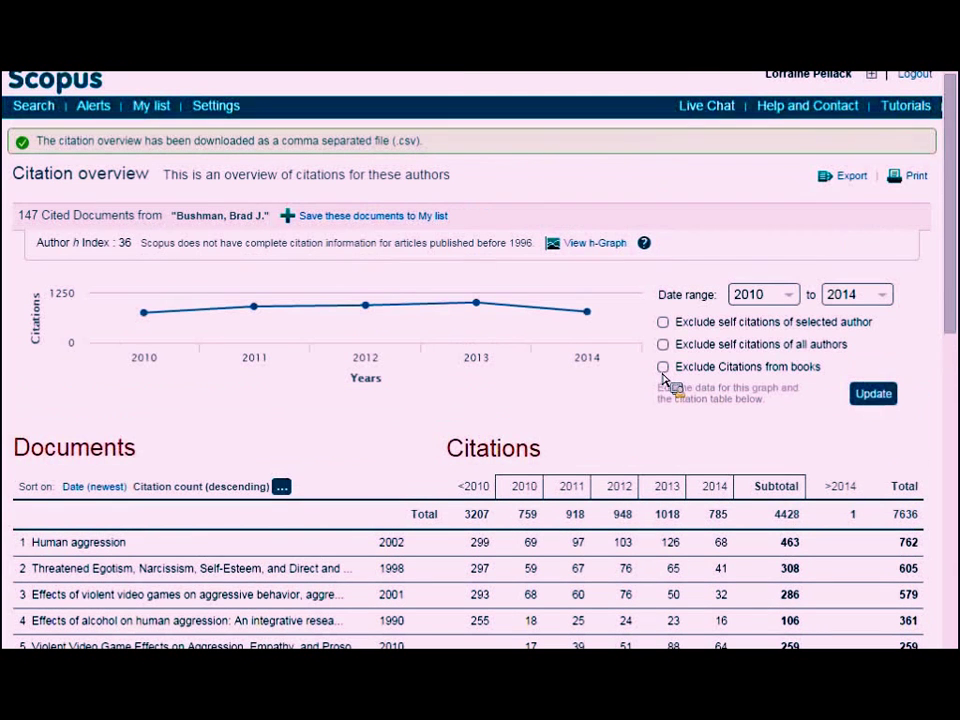
left_click(786, 295)
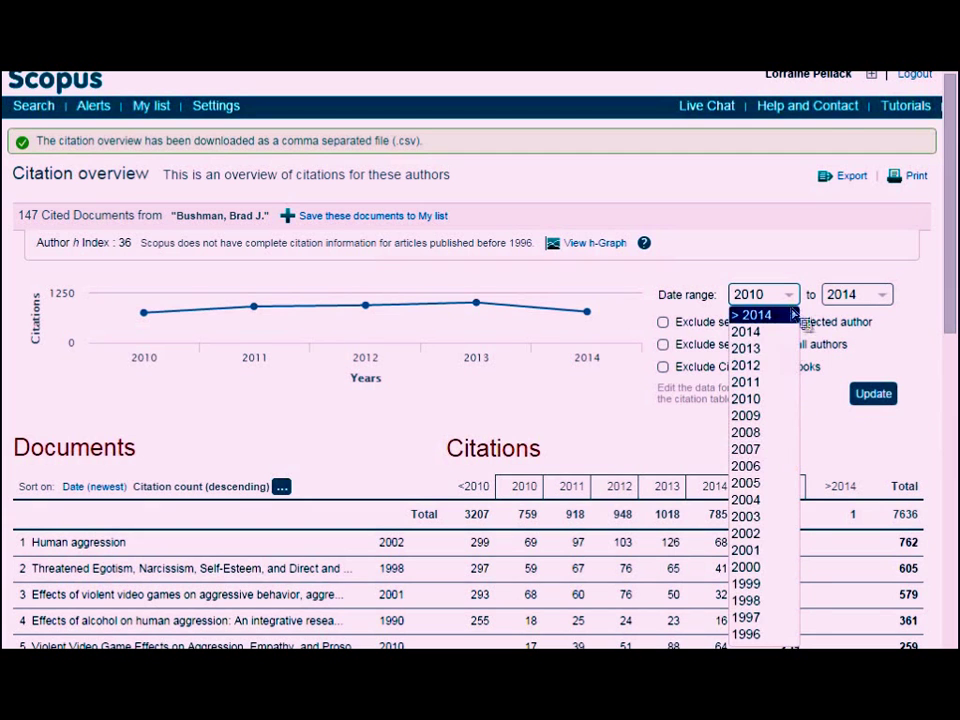
Set the citation overview start year to 2007 and update it to cover 2007–2014 (6085 citations)
left_click(789, 298)
left_click(789, 295)
left_click(790, 446)
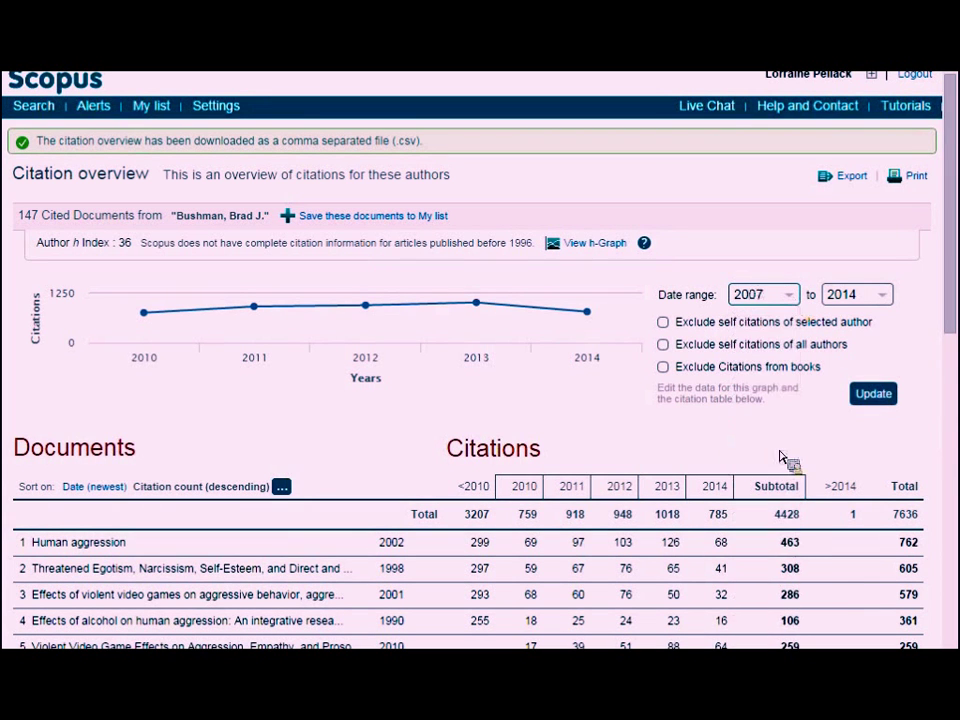
left_click(862, 400)
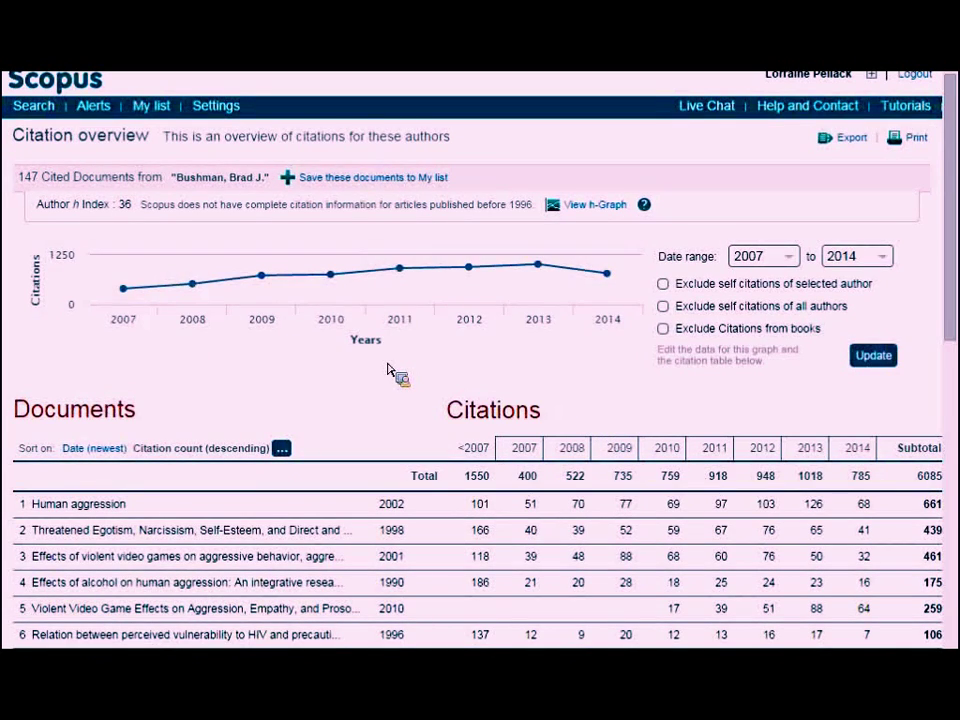
scroll(390, 370, "down", 5)
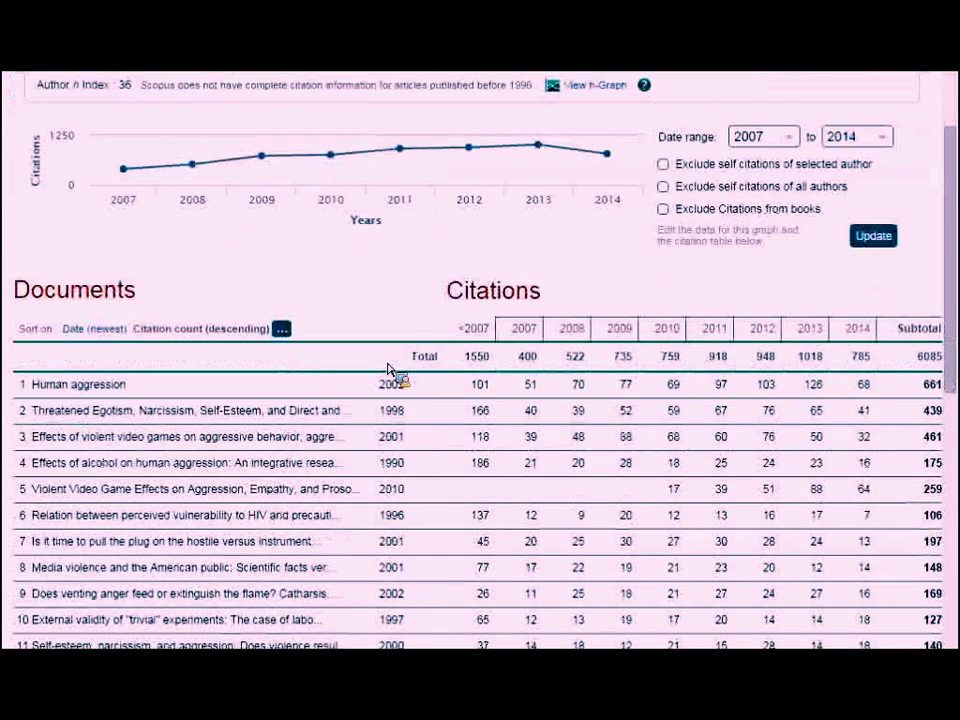
scroll(388, 368, "up", 5)
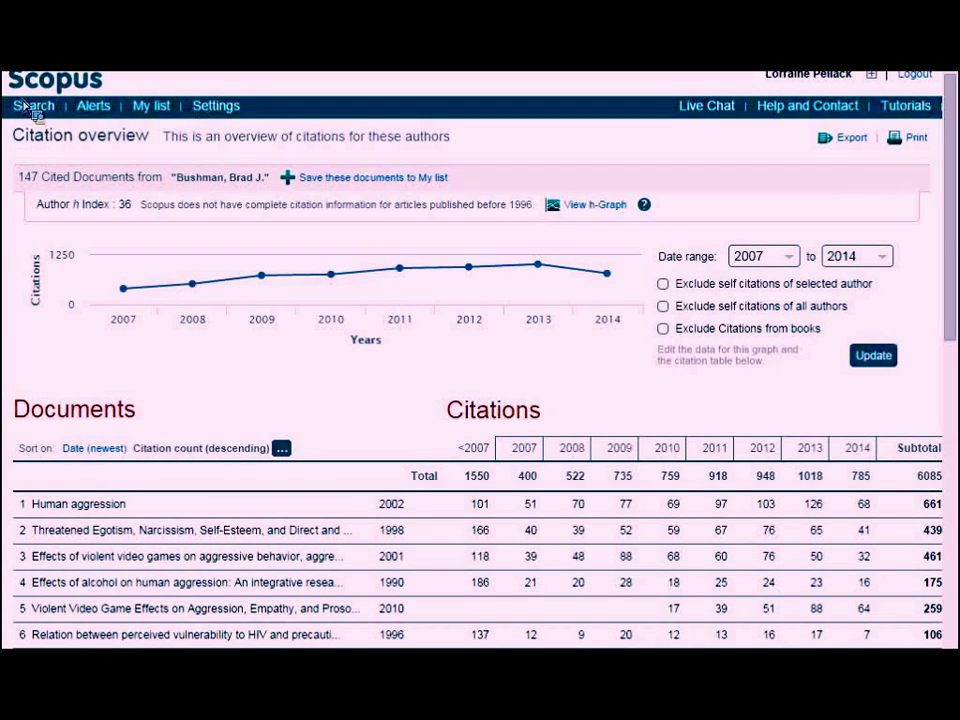
Go back from the citation overview to the author results, getting past the form resubmission prompt
key("alt+Left")
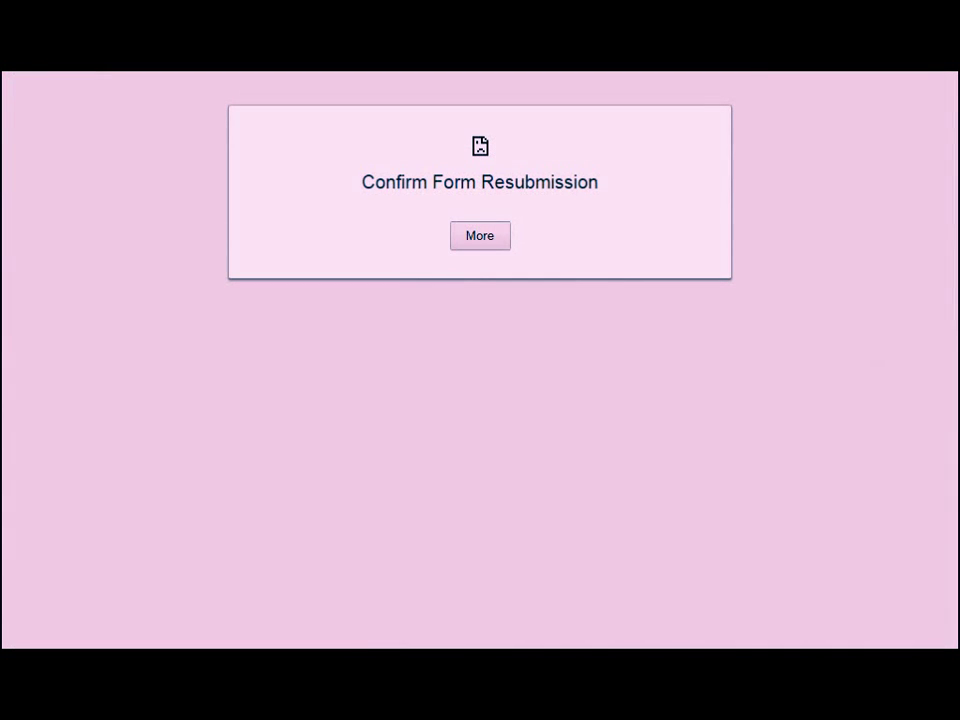
left_click(470, 236)
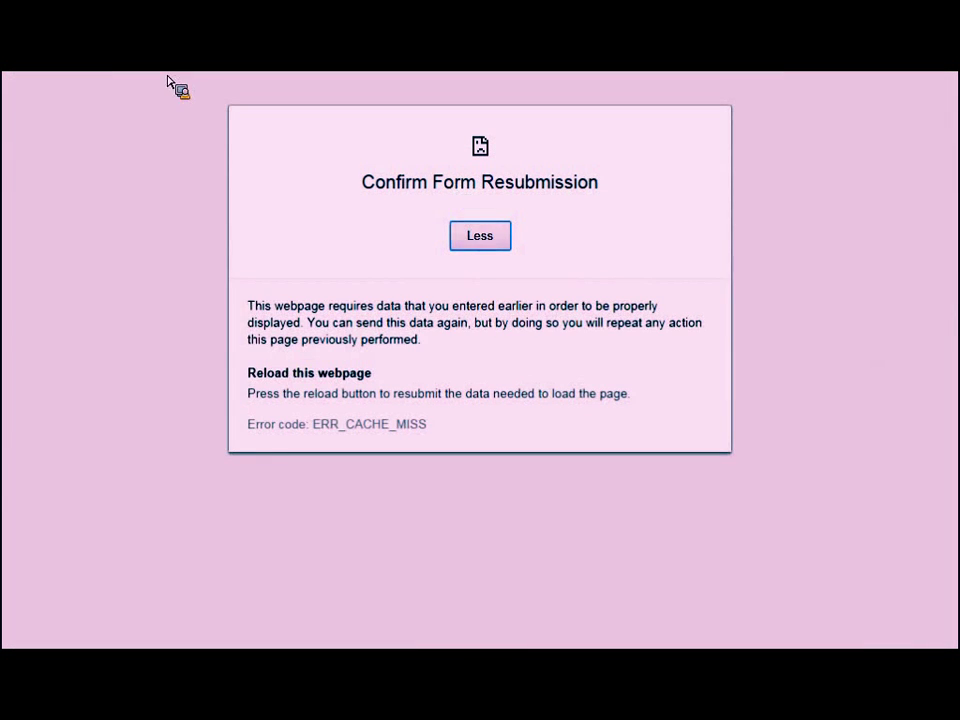
left_click(497, 243)
left_click(490, 243)
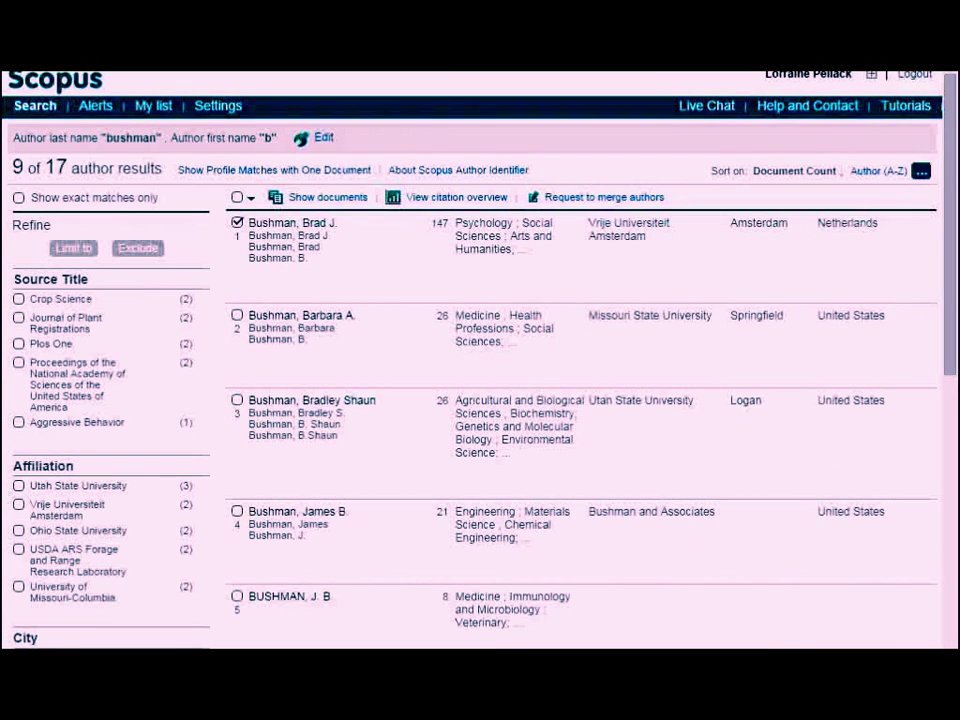
mouse_move(332, 232)
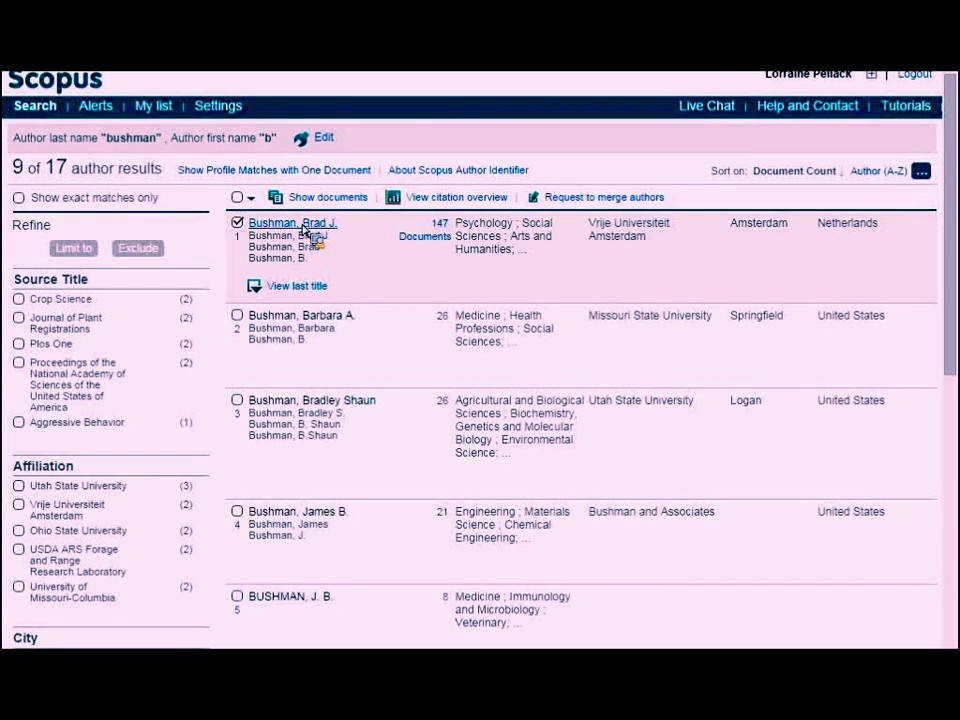
Open the top author's details page and analyze their 147-document output by source
left_click(303, 224)
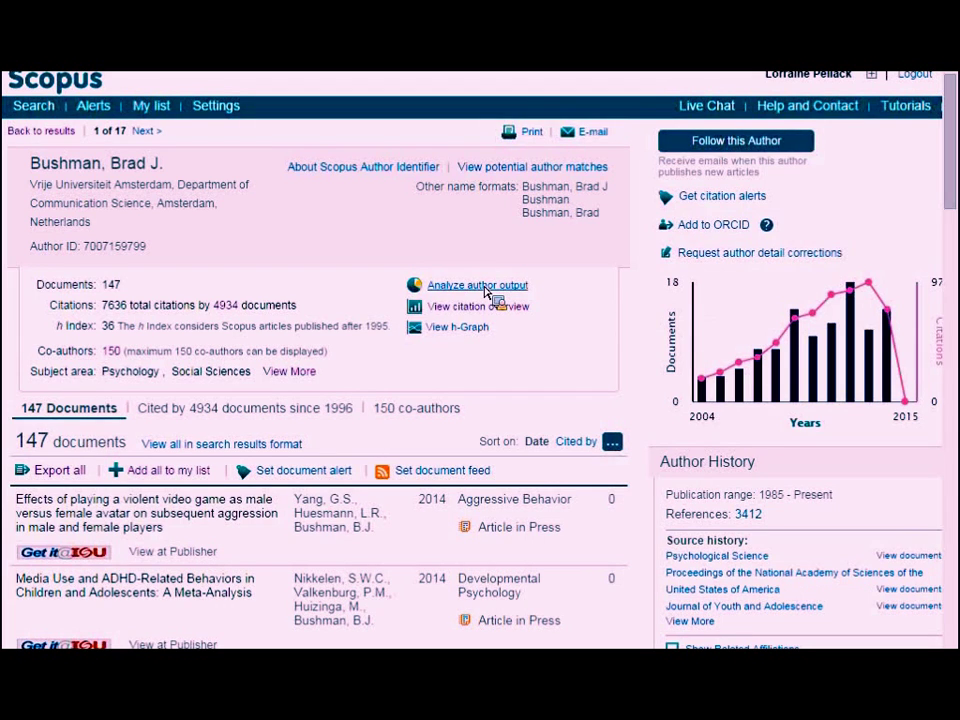
left_click(478, 285)
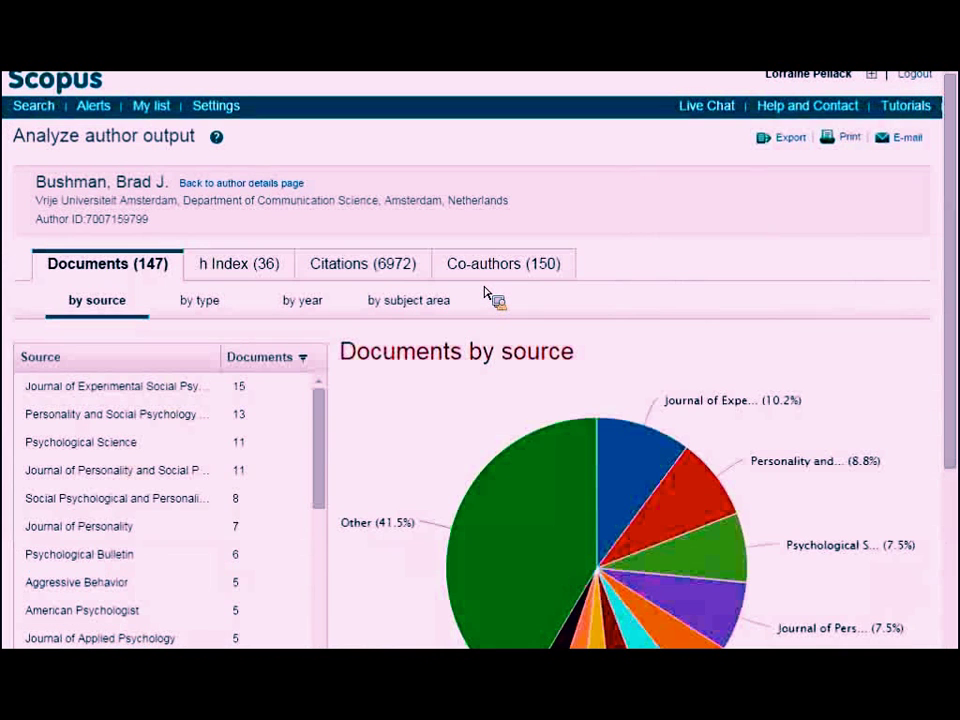
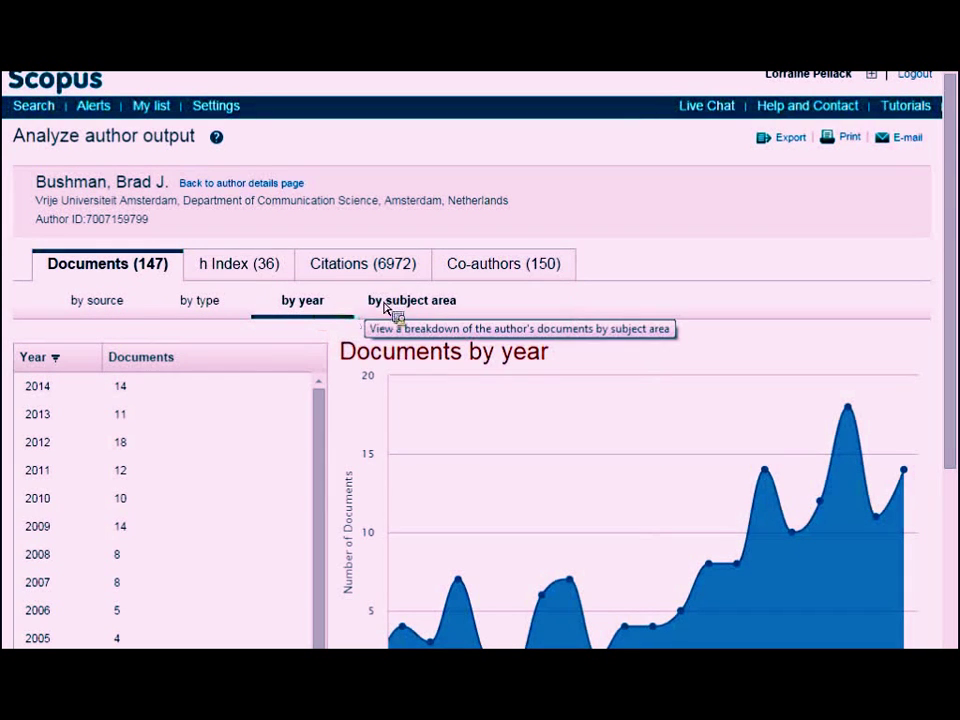
Show the author's documents by subject area (Psychology 58.5%), then the h Index graph of 36
left_click(404, 308)
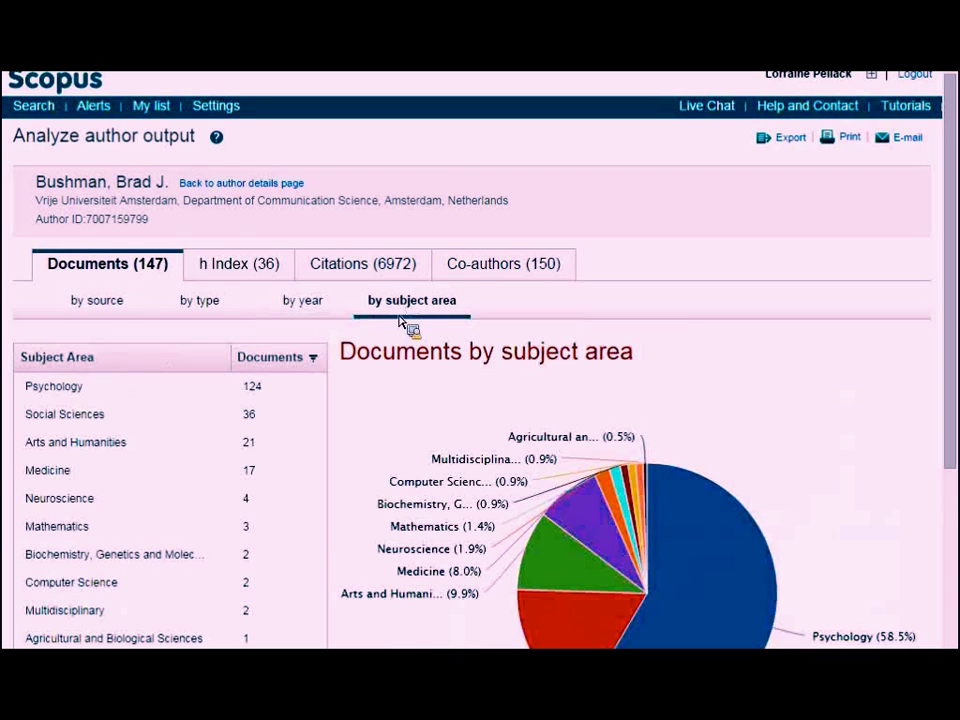
scroll(396, 410, "down", 1)
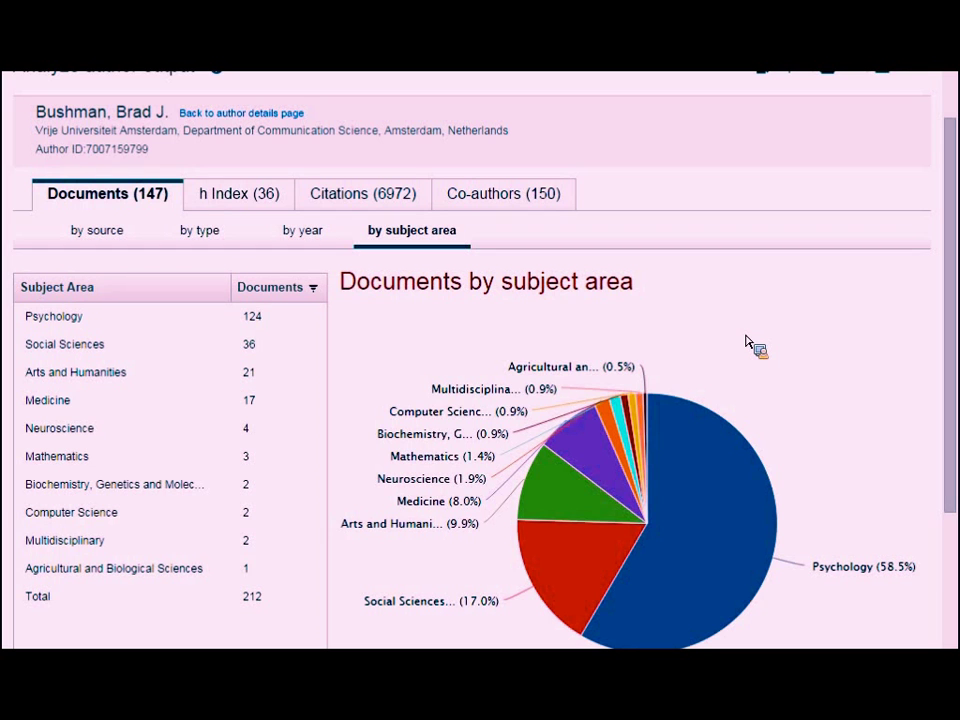
left_click(226, 208)
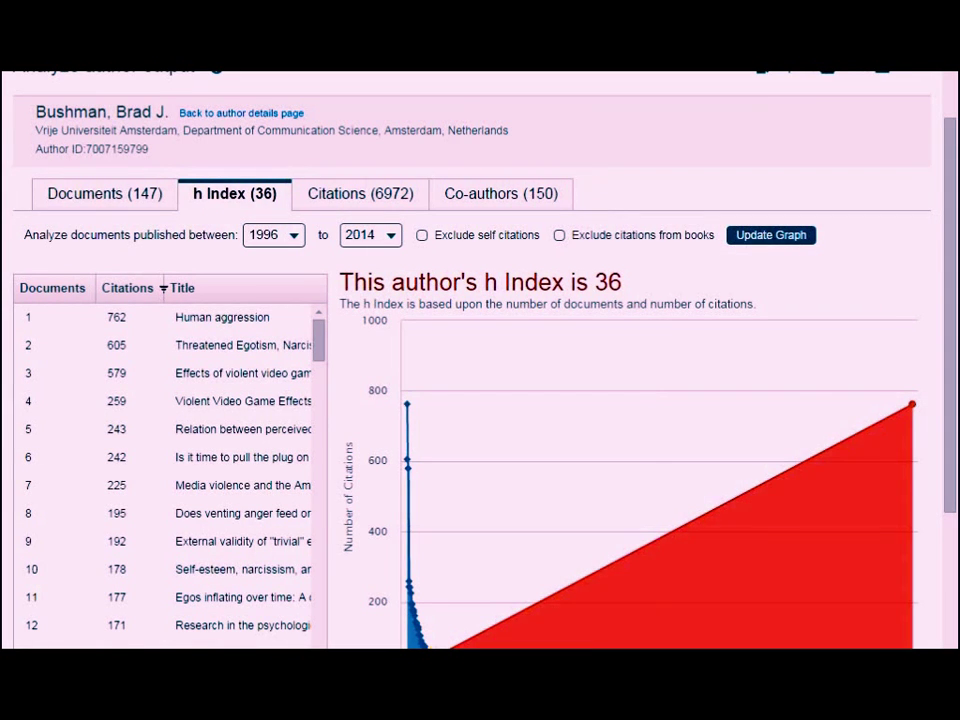
Go back from the h Index graph to the author results for bushman, b
scroll(70, 100, "up", 2)
left_click(43, 106)
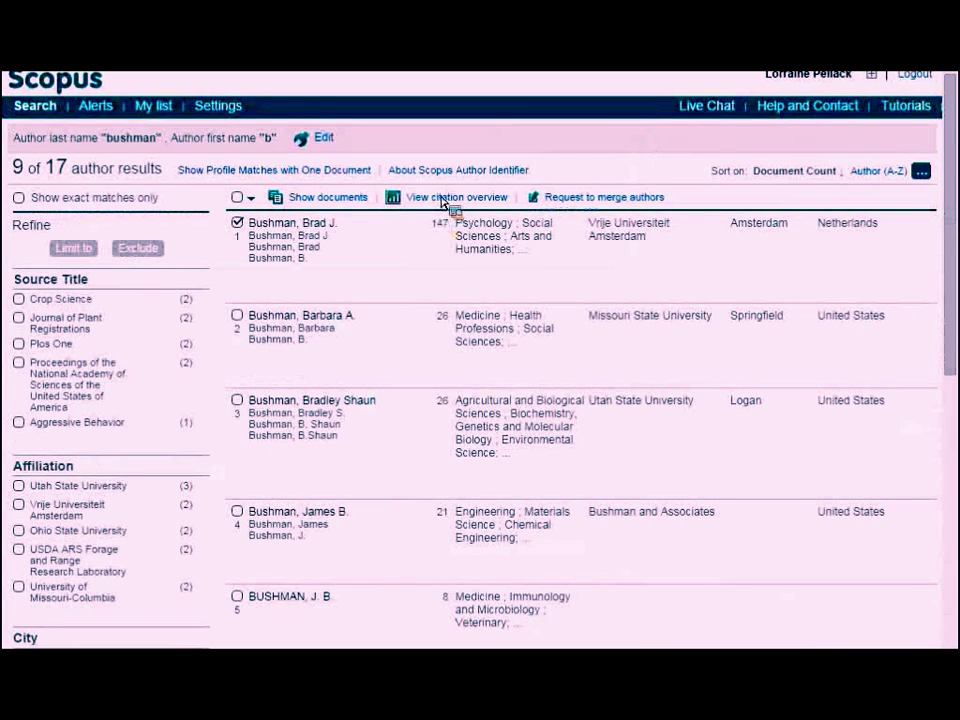
Open the citation overview for the checked author's 147 documents and exclude self citations
left_click(444, 198)
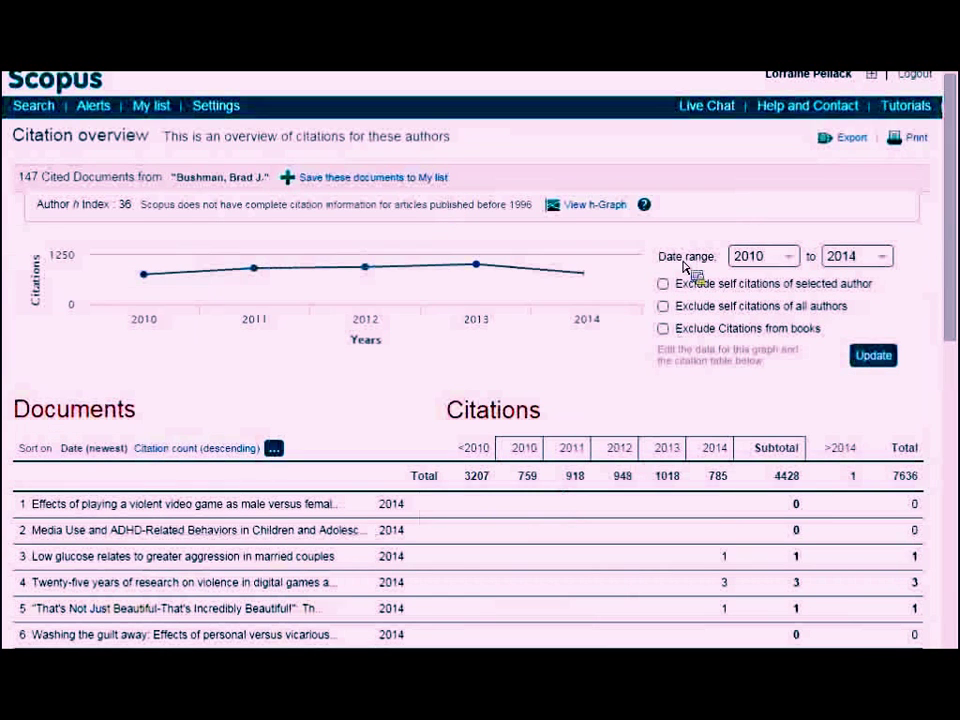
left_click(664, 285)
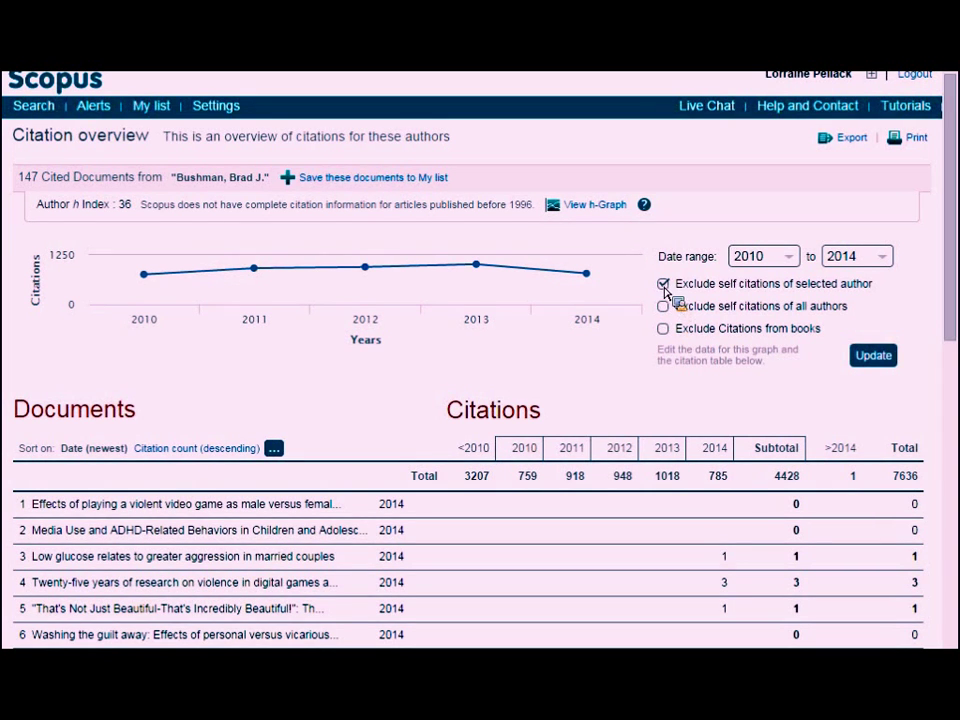
Update the overview without self citations (total 7304), then return to the Author search form
left_click(873, 357)
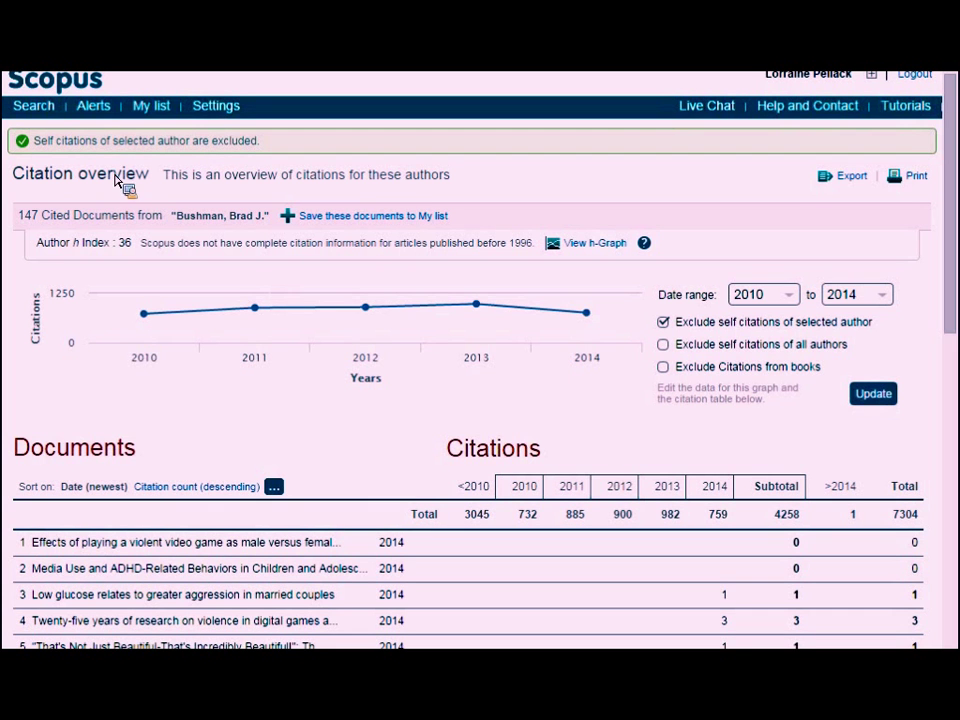
left_click(40, 108)
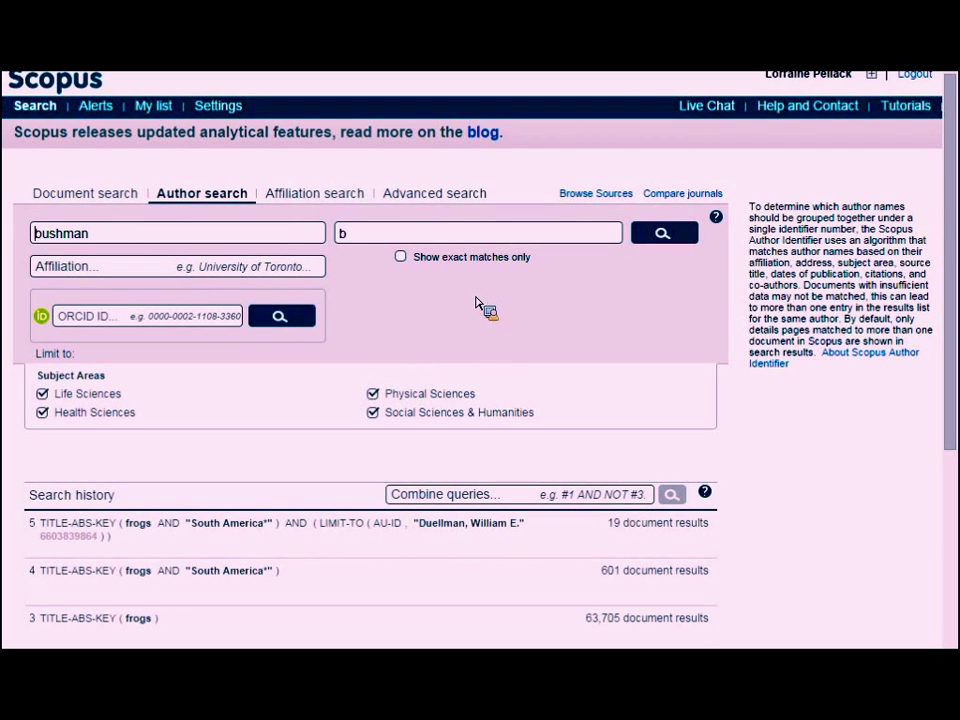
View query 1's 8 document results from Search history, return, and go to Compare journals
scroll(540, 339, "down", 3)
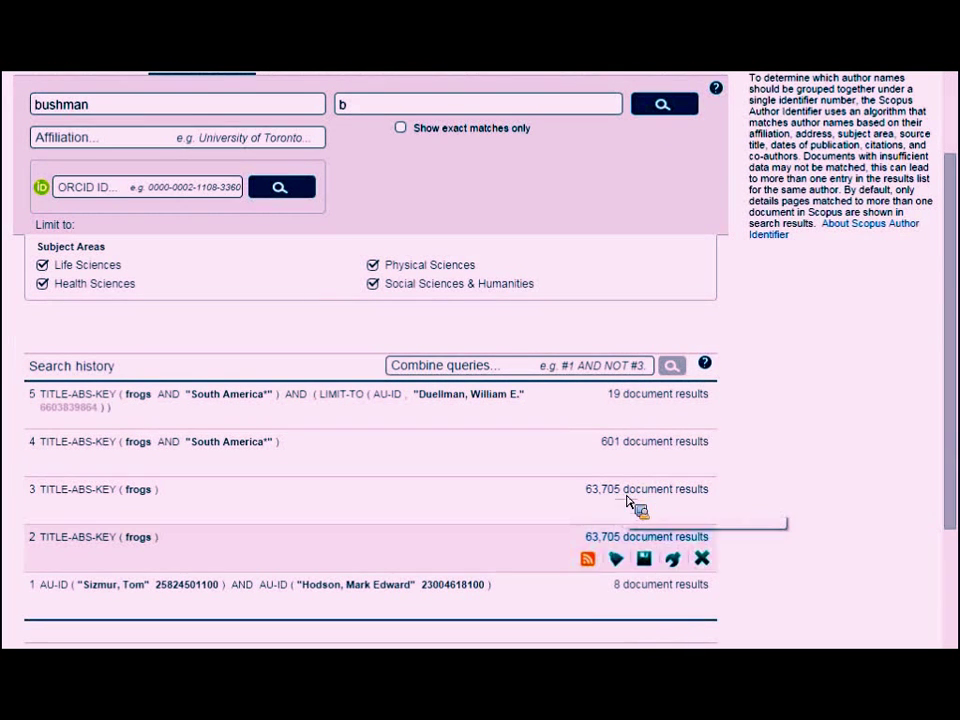
left_click(631, 588)
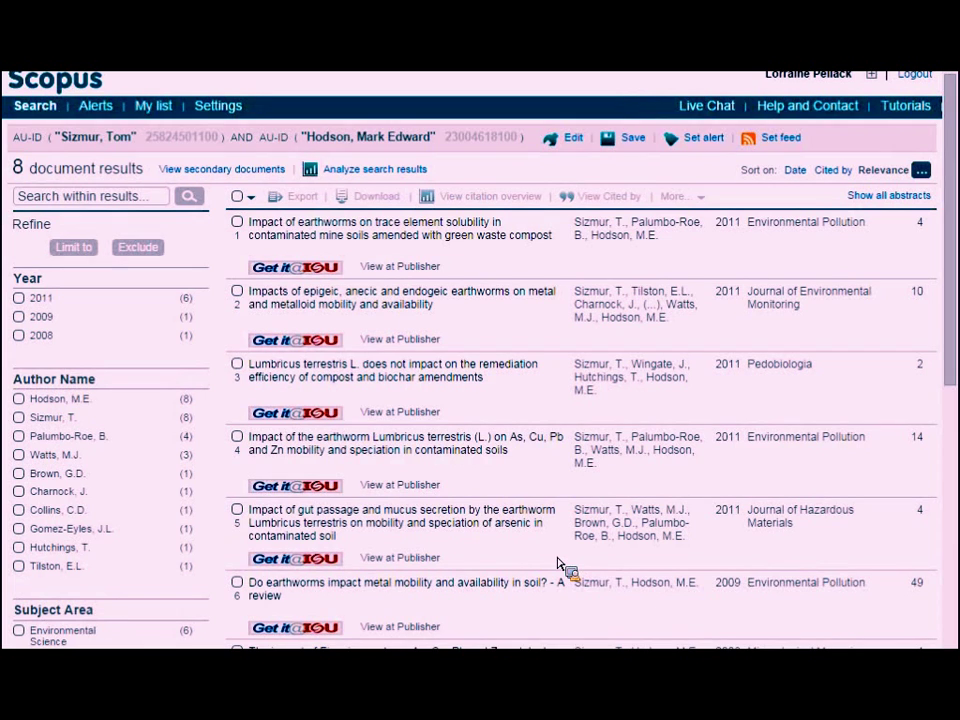
key("alt+Left")
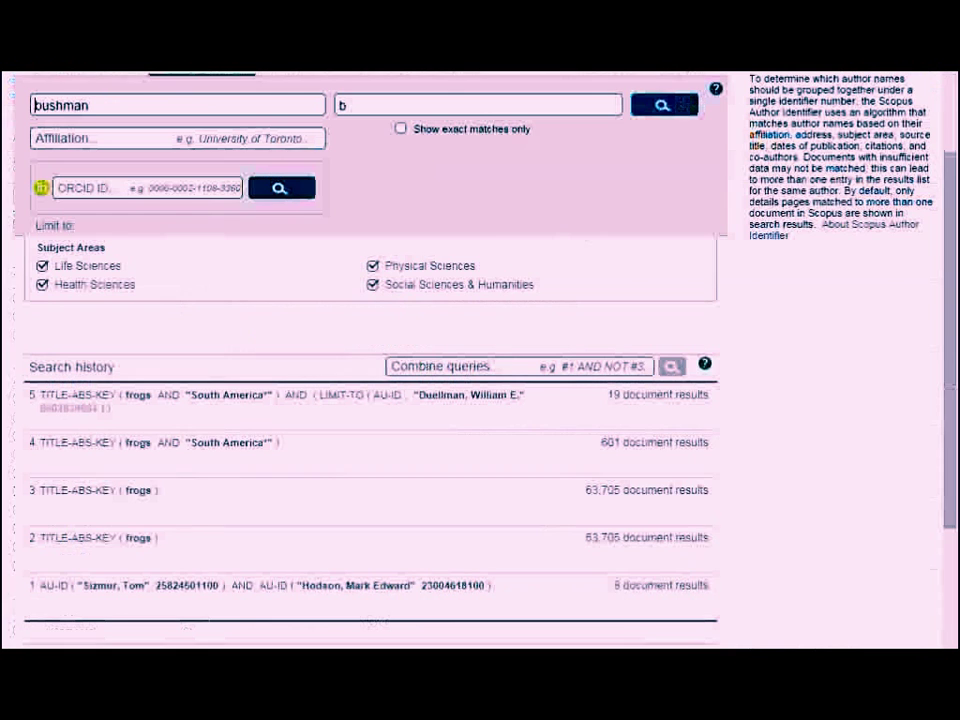
scroll(432, 490, "up", 2)
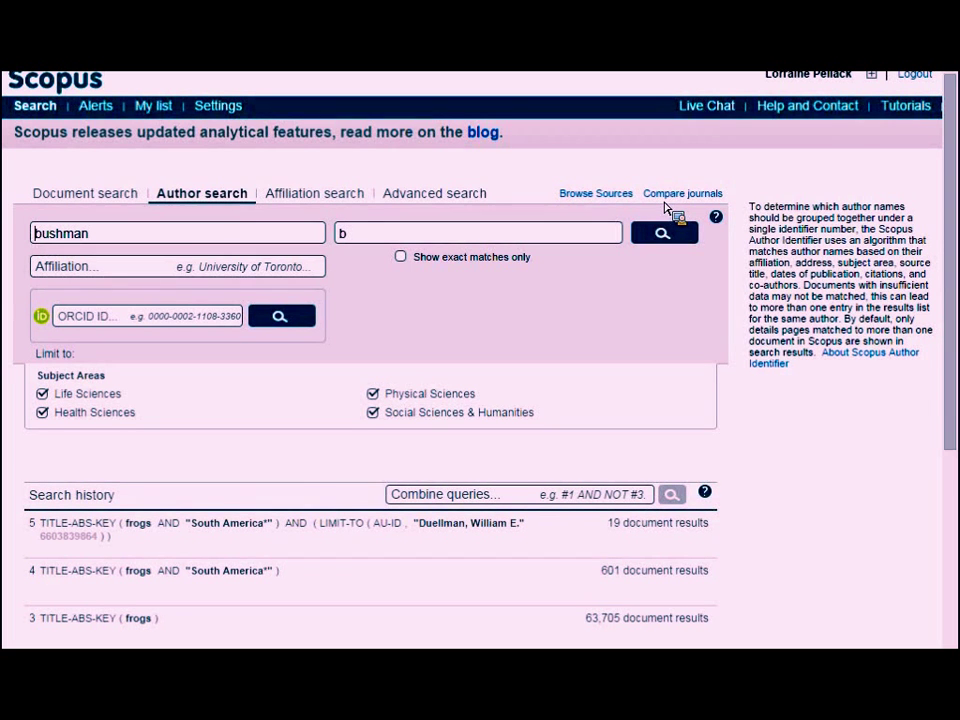
left_click(679, 195)
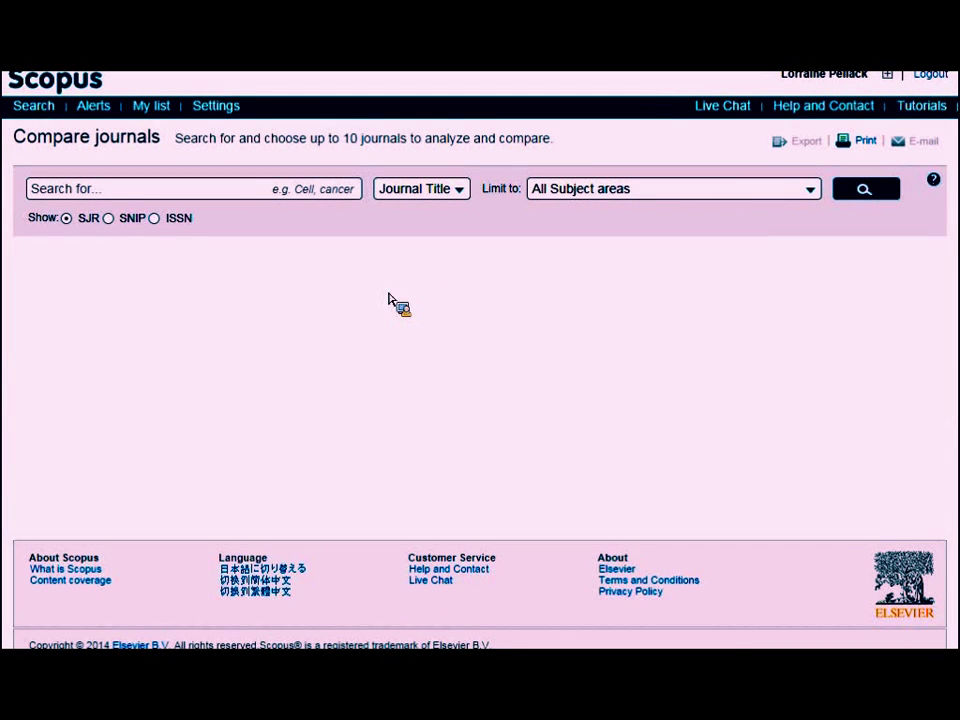
Search journal titles for 'psychology', listing 241 matching sources with SJR values
left_click(206, 194)
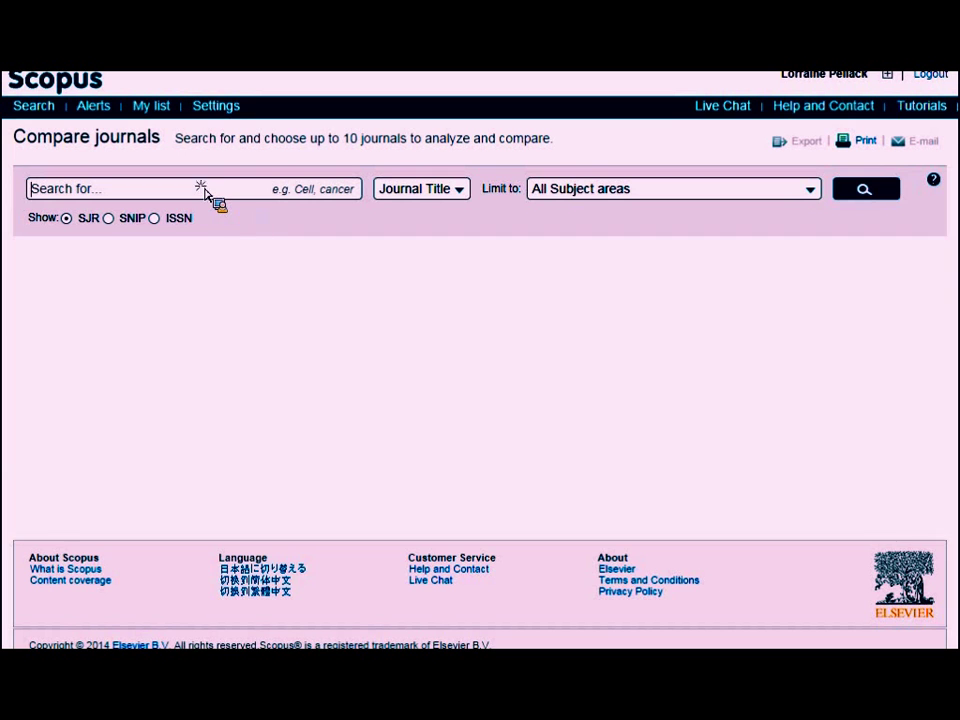
type("phsycho")
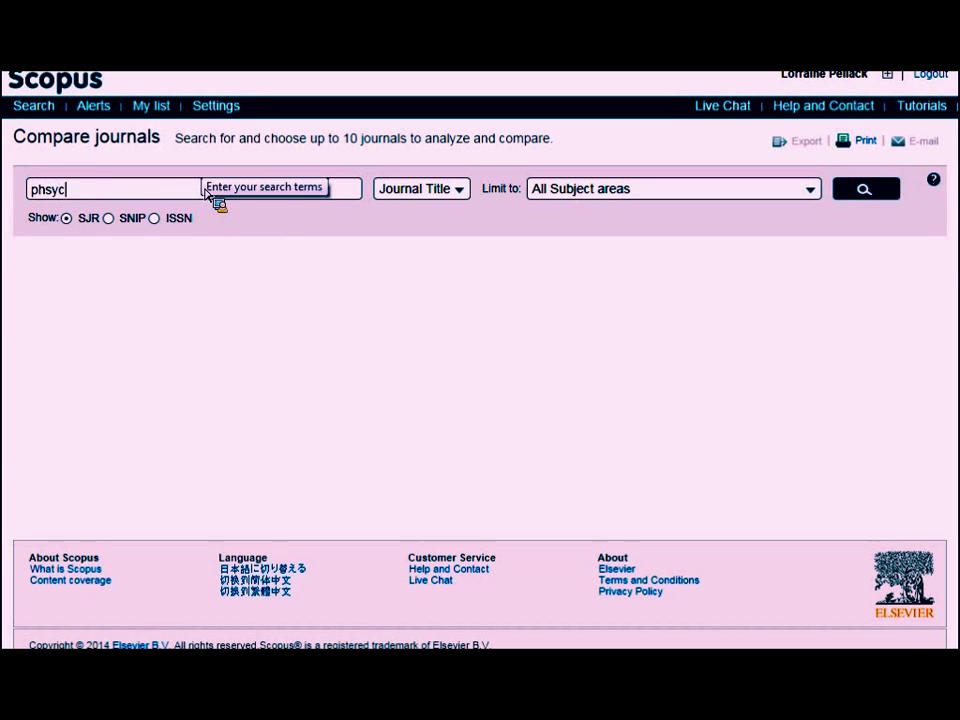
key("BackSpace")
key("BackSpace")
key("BackSpace")
key("BackSpace")
key("BackSpace")
key("BackSpace")
type("sychology")
key("Return")
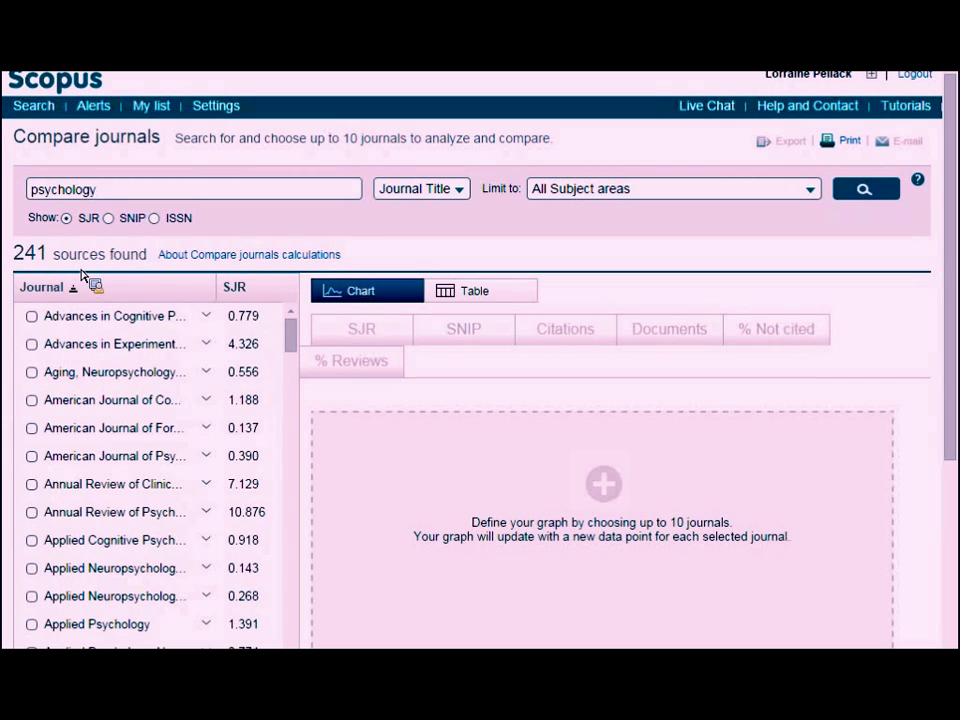
Chart SJR for American Journal of Community Psychology, Annual Review of Psychology and Advances in Experimental Social Psychology
left_click(32, 399)
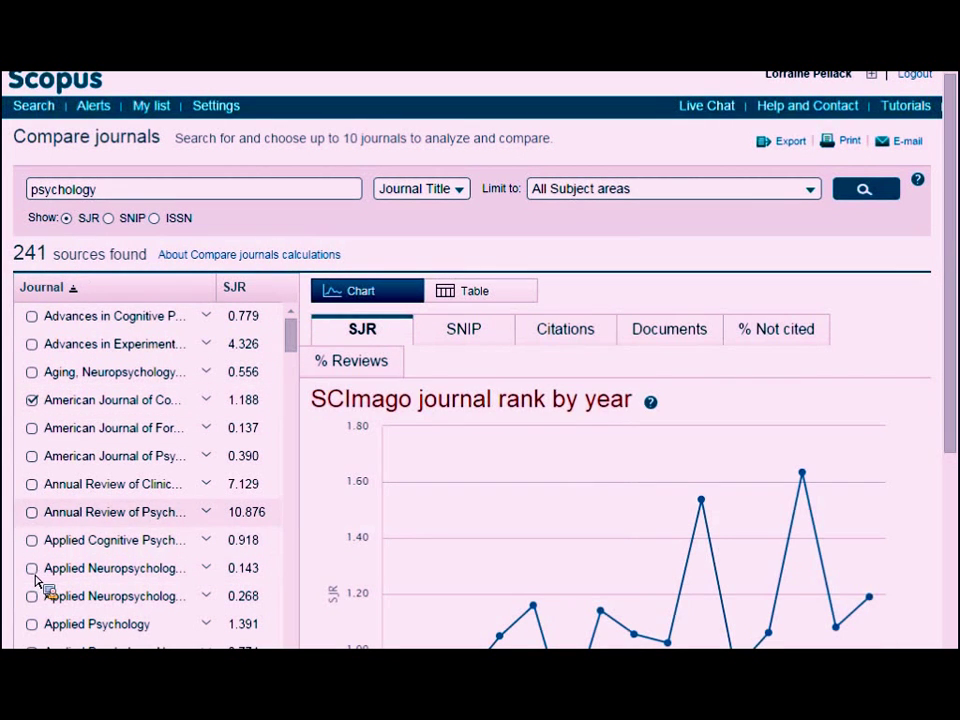
left_click(32, 512)
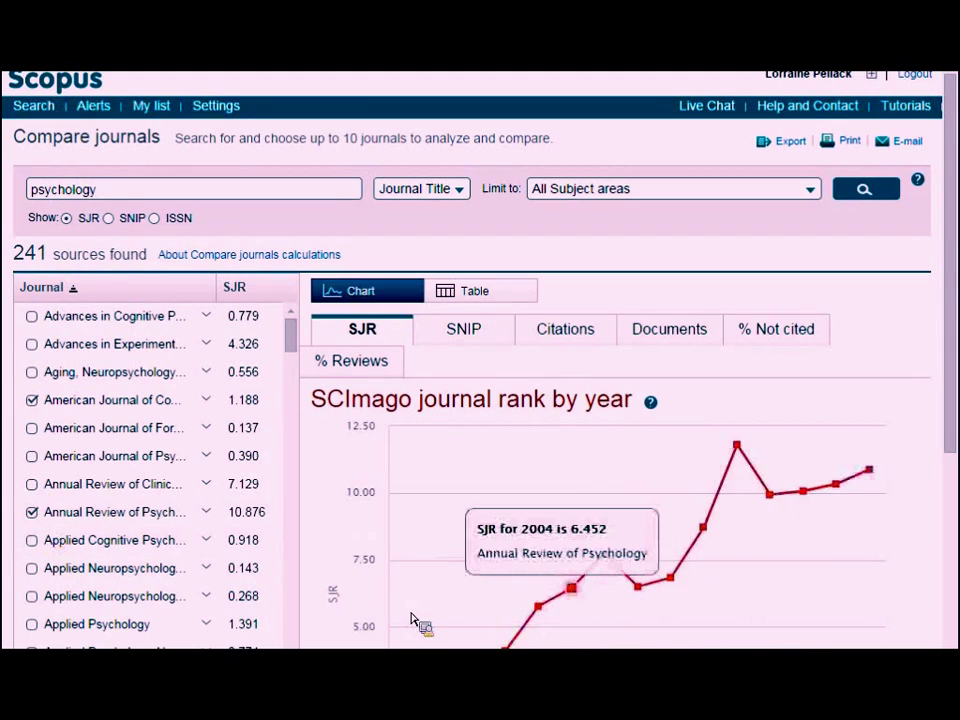
scroll(574, 606, "down", 1)
scroll(576, 603, "down", 2)
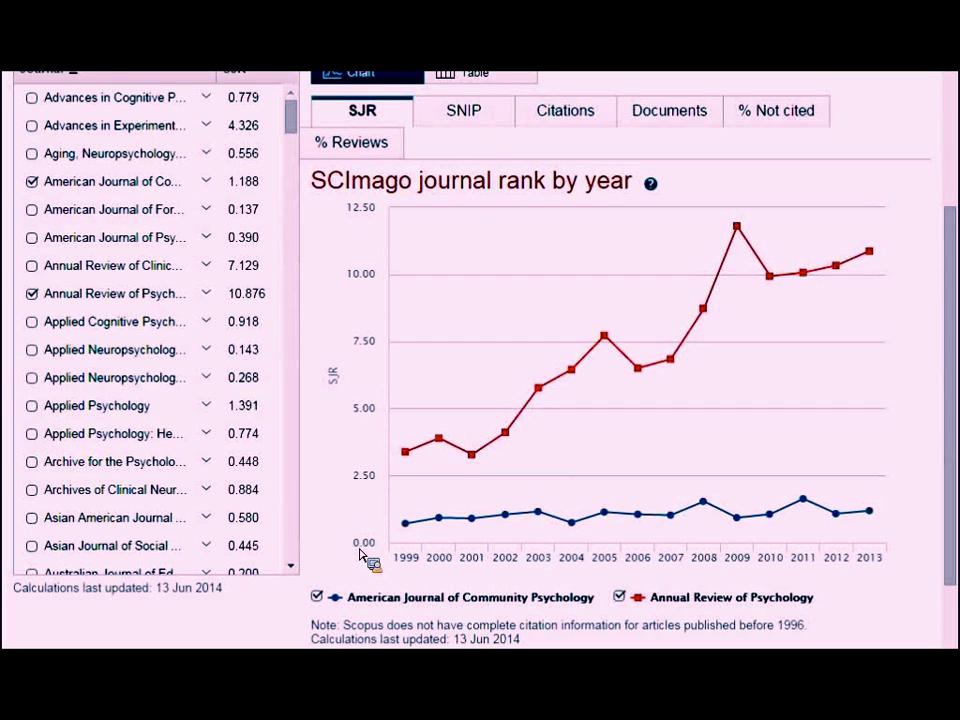
mouse_move(402, 512)
left_click(32, 378)
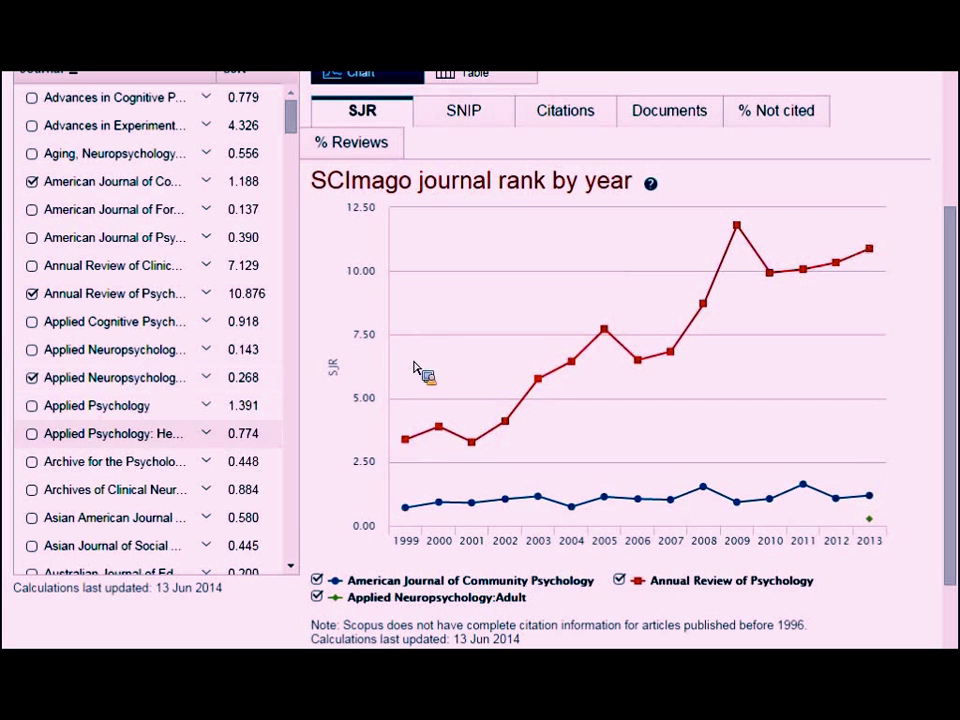
left_click(32, 378)
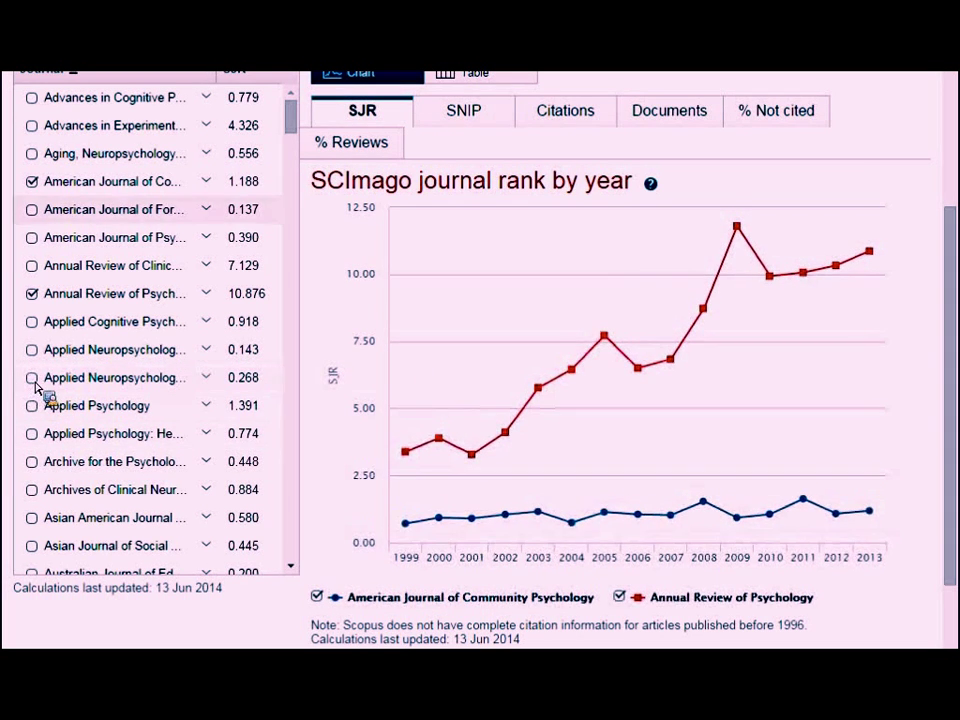
left_click(32, 126)
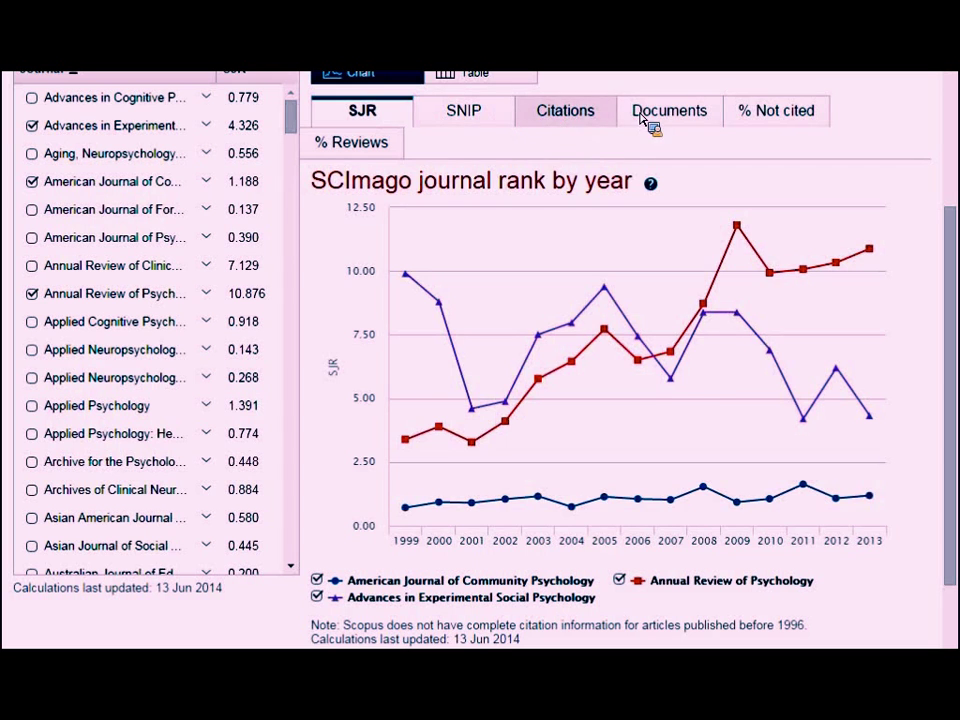
Compare the three journals' citations and documents per year, ending on the citations chart
left_click(567, 118)
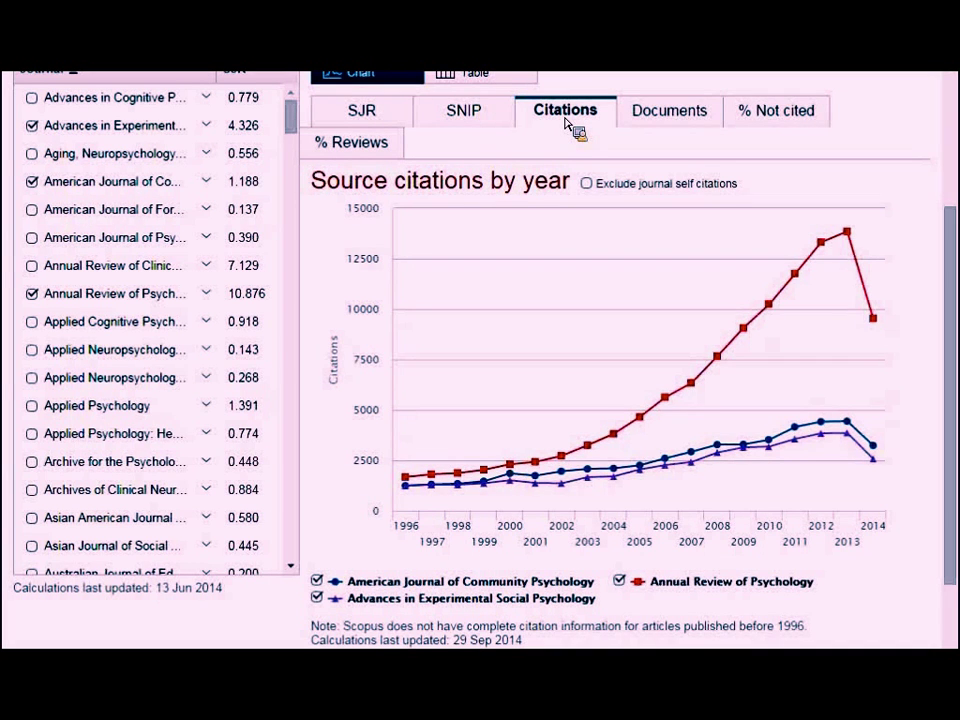
left_click(660, 118)
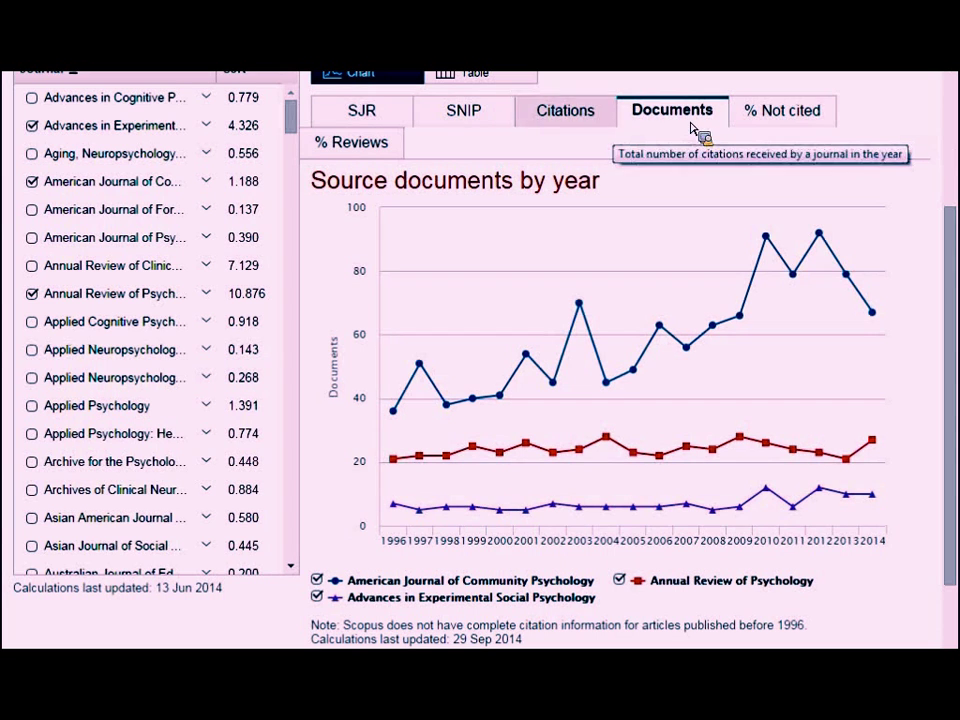
left_click(563, 115)
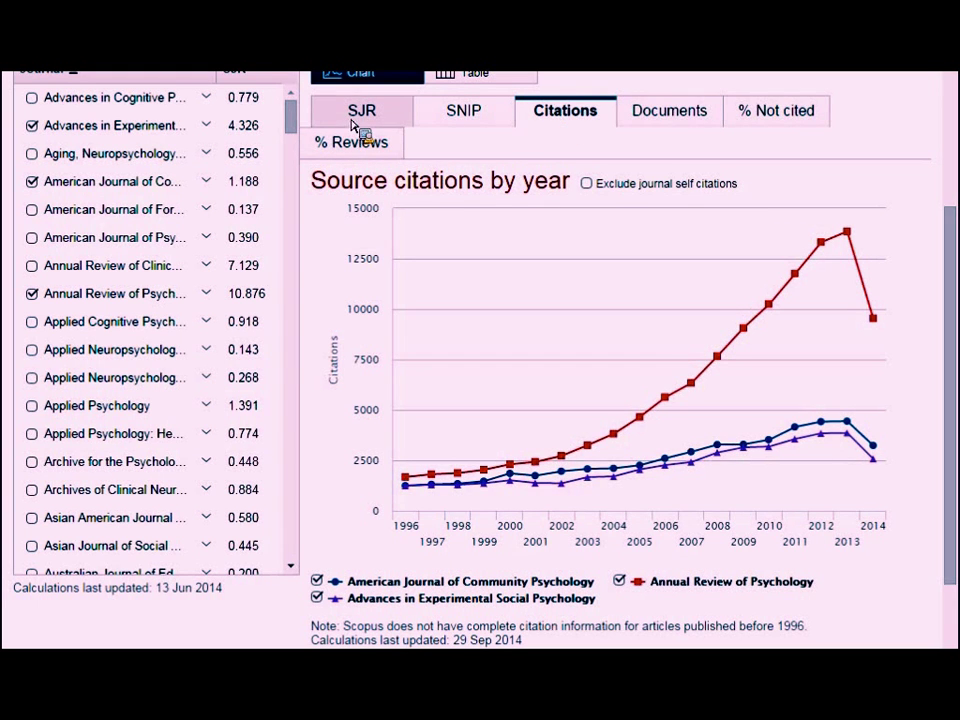
mouse_move(366, 119)
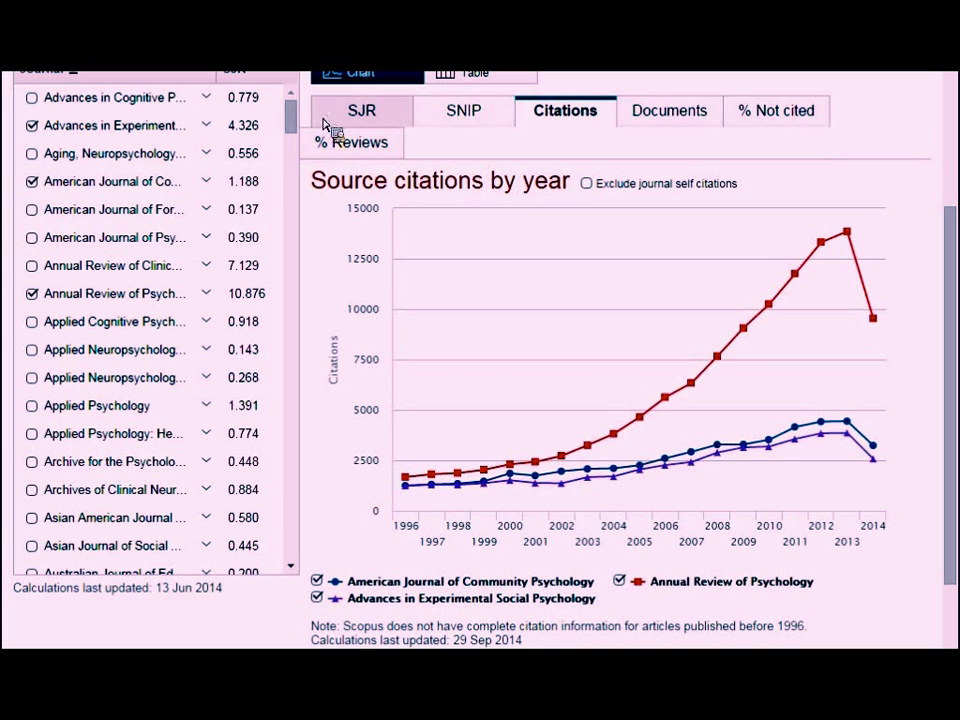
Review the journals' SNIP and SJR charts, then show the library guide's Scopus In-Person Help page
left_click(452, 122)
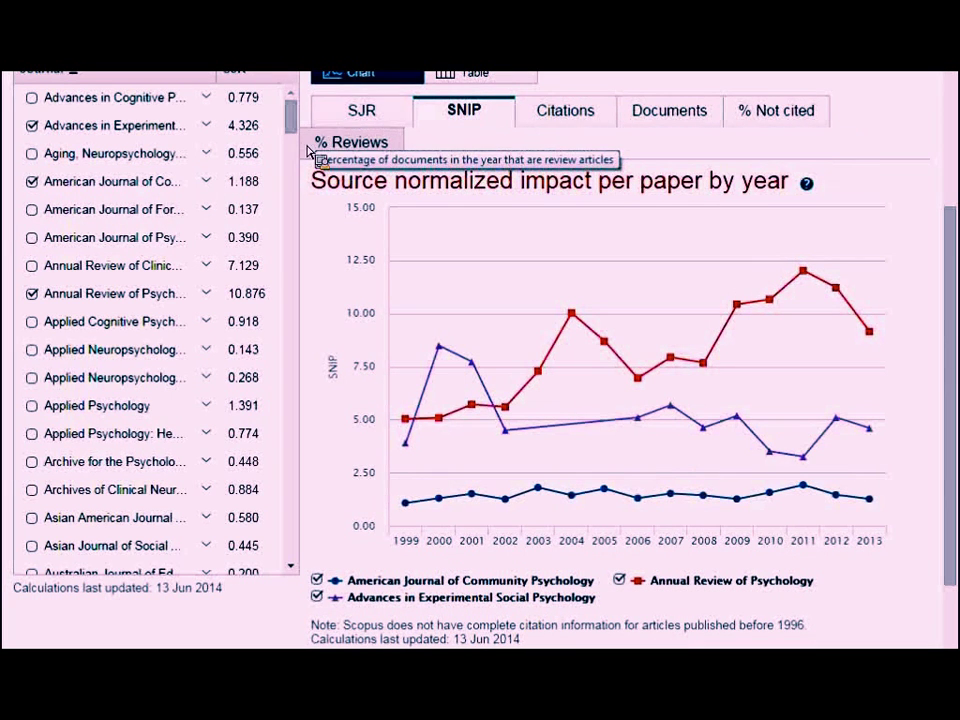
left_click(350, 118)
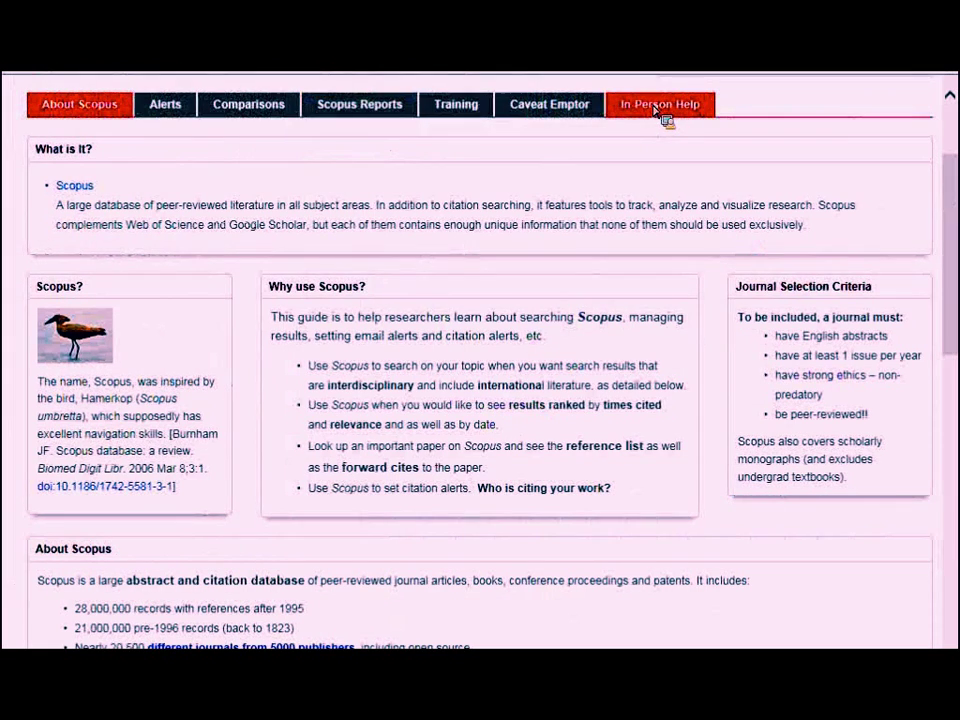
left_click(665, 106)
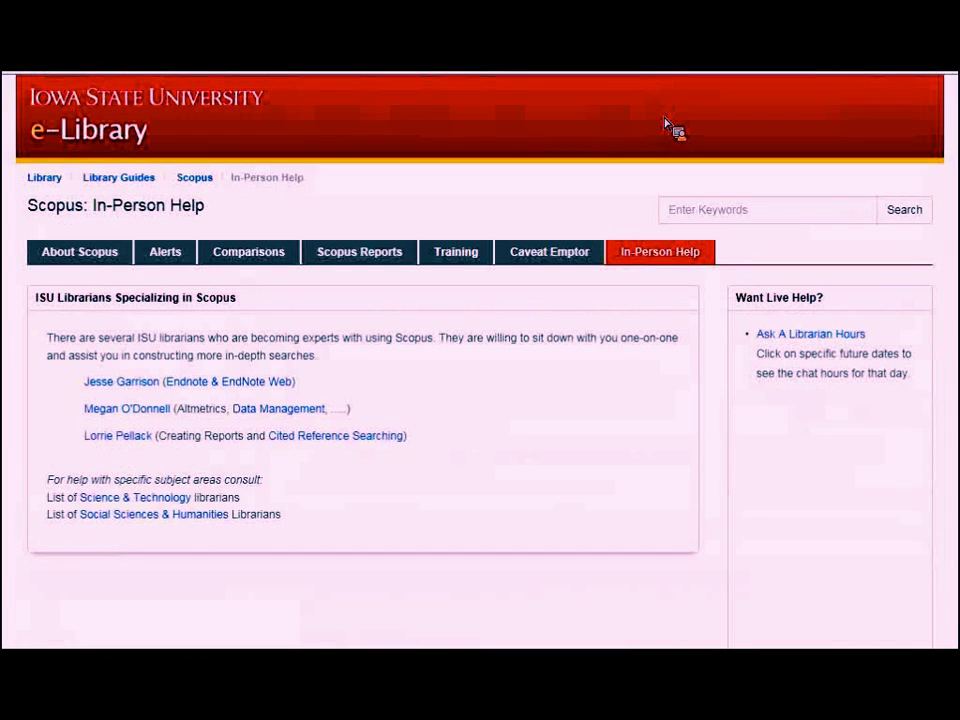